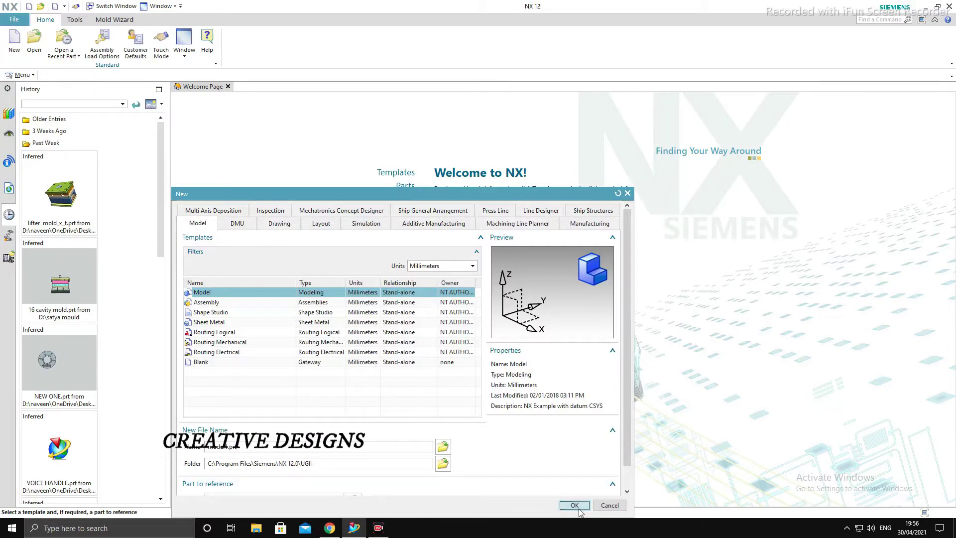
# Create a new millimetre Model part, model1.prt, and bring up Create Sketch
pyautogui.click(578, 505)
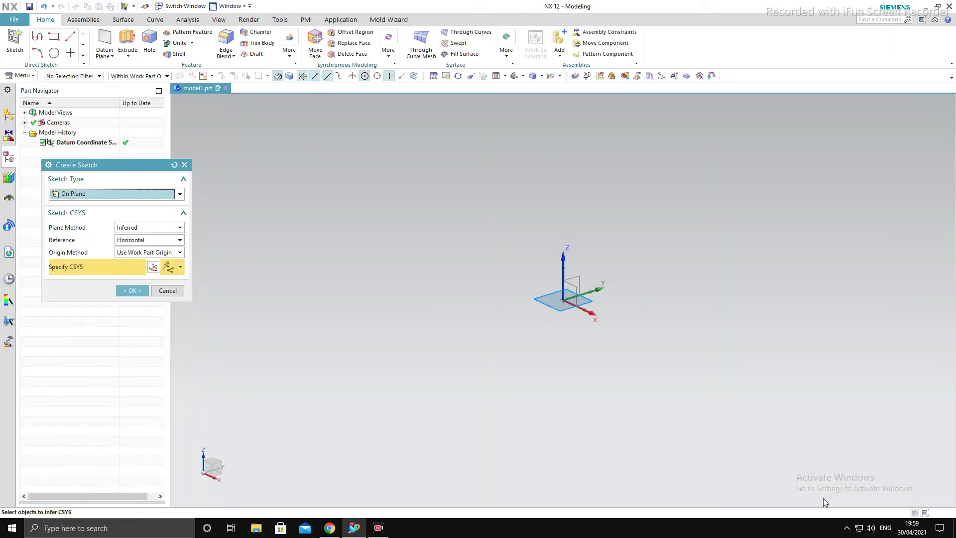
# Start a sketch on the XY plane and draw a 30-diameter circle at the origin
pyautogui.click(132, 290)
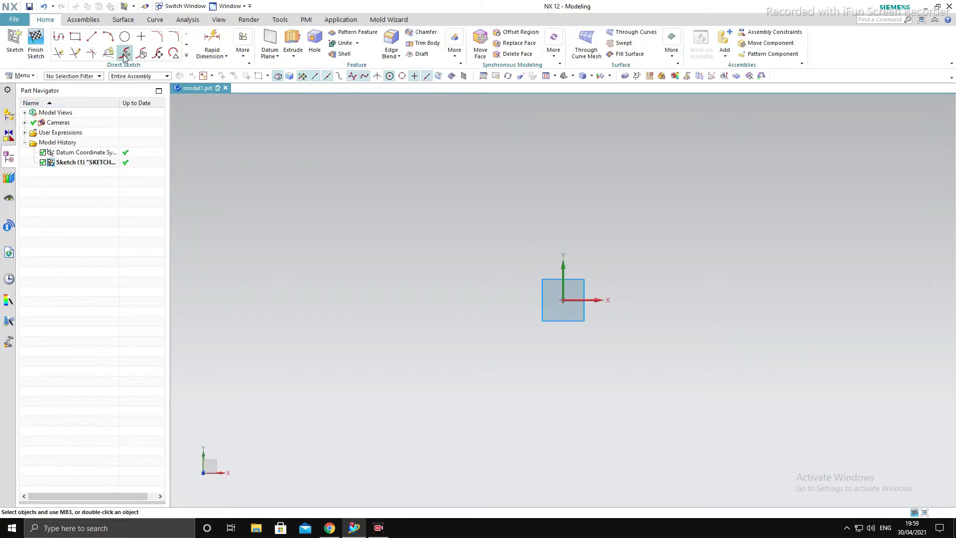
pyautogui.click(125, 37)
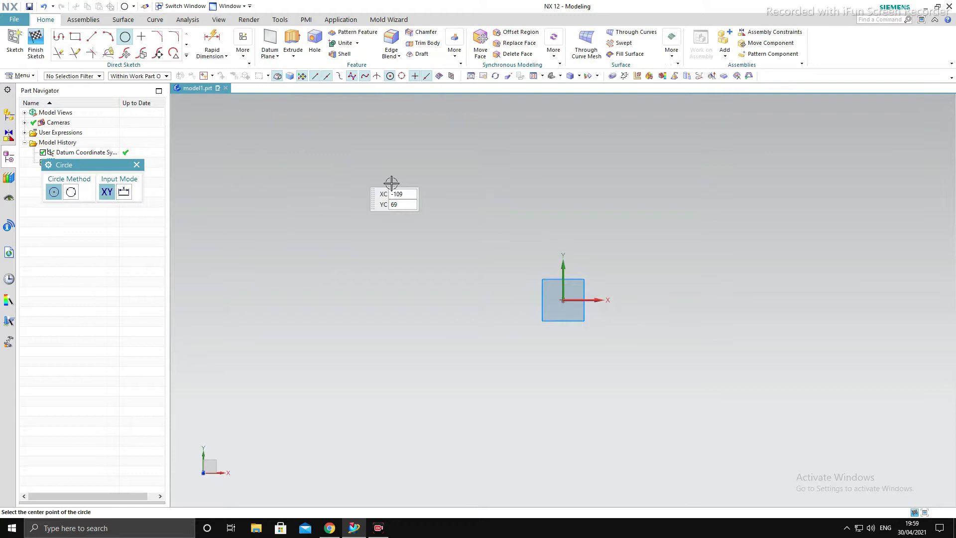
pyautogui.click(567, 299)
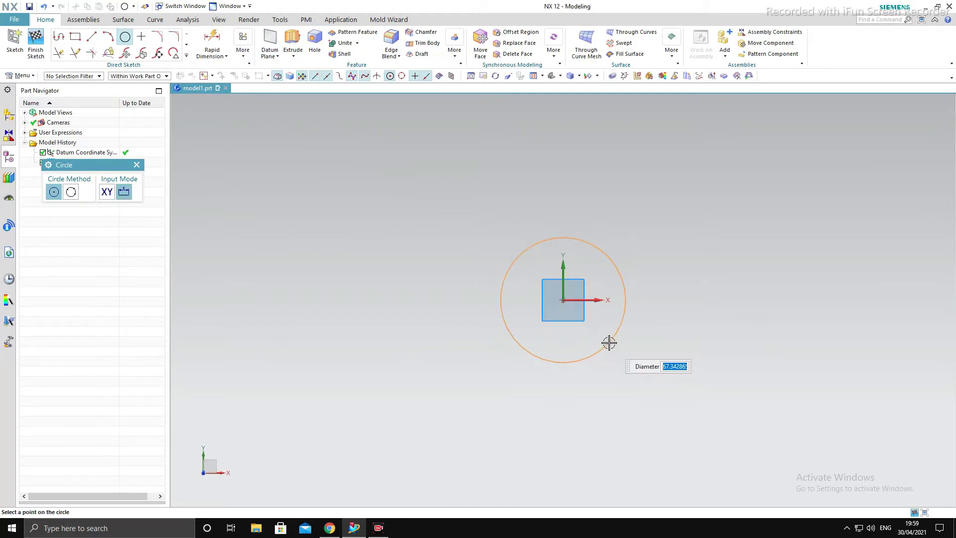
pyautogui.write('30')
pyautogui.press('Return')
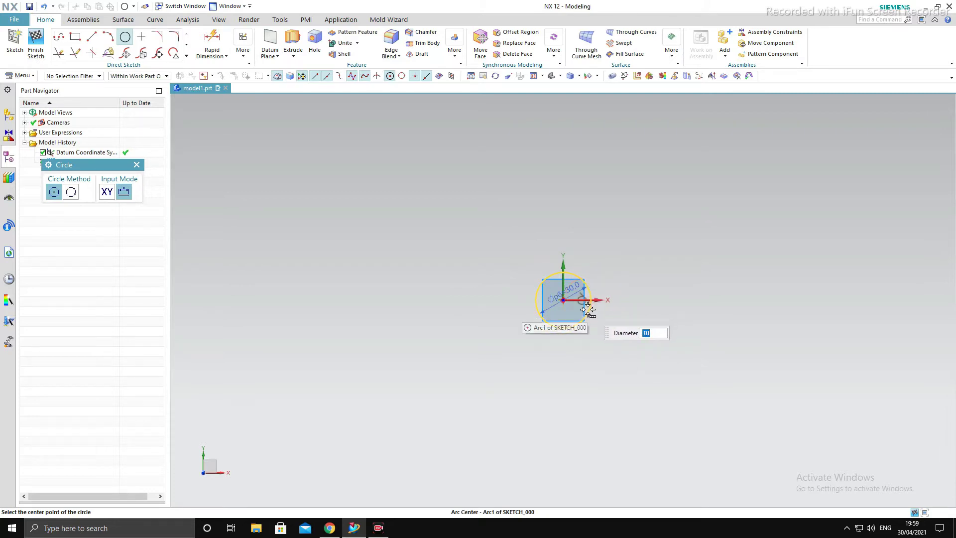
# Add concentric circles of diameter 23 and 14 at the origin
pyautogui.scroll(3, 585, 306)
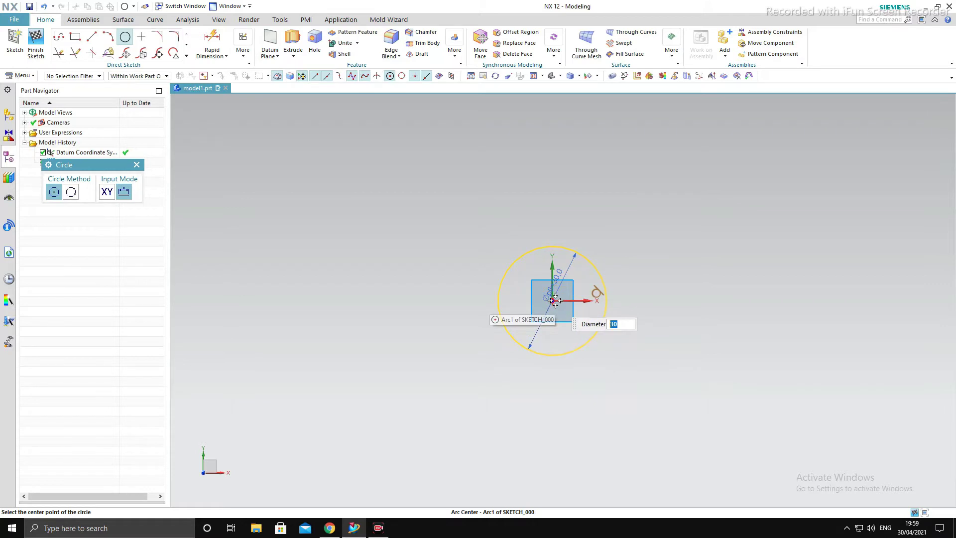
pyautogui.press('Escape')
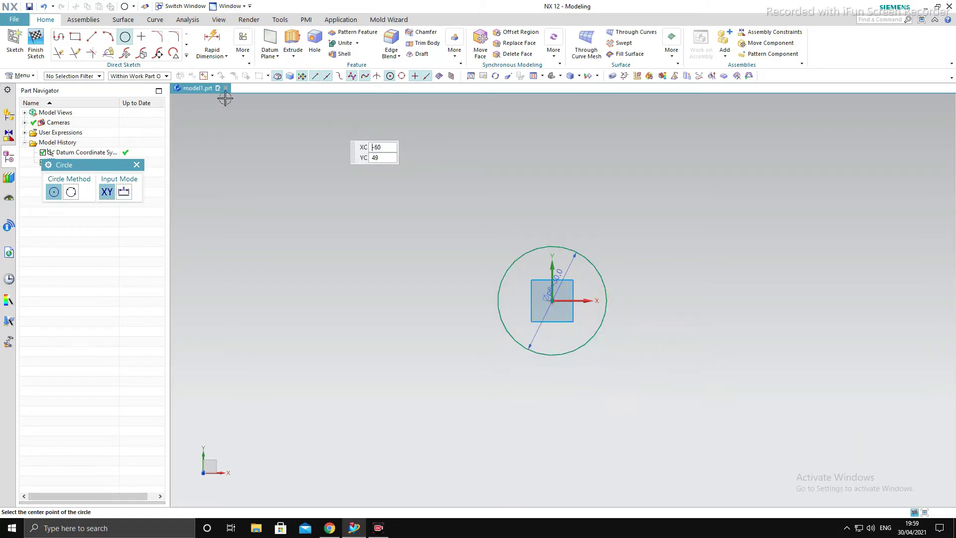
pyautogui.click(554, 301)
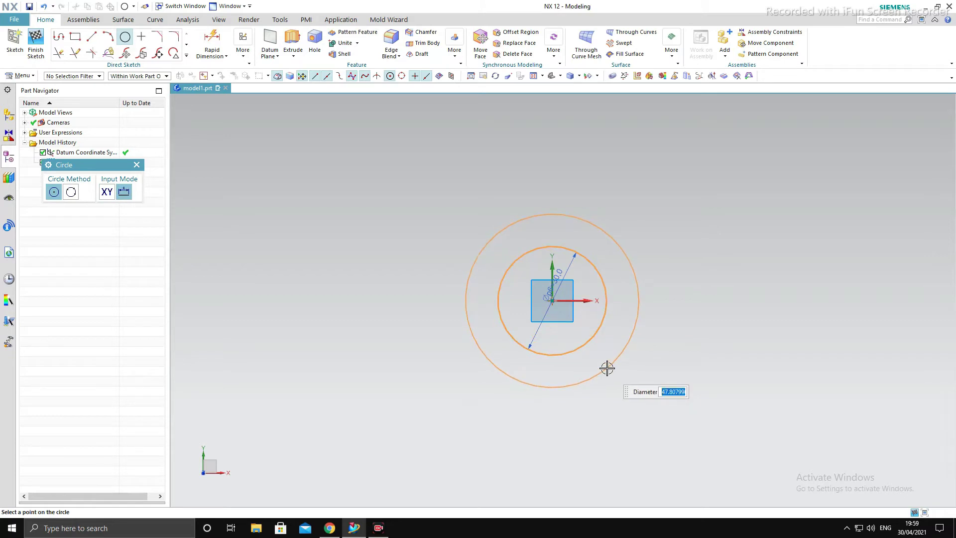
pyautogui.write('23')
pyautogui.press('Return')
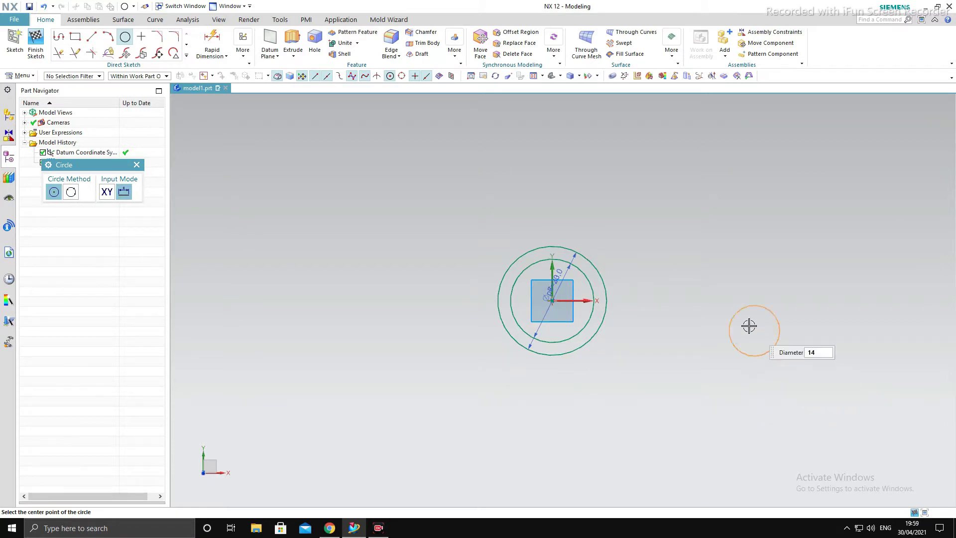
pyautogui.click(557, 308)
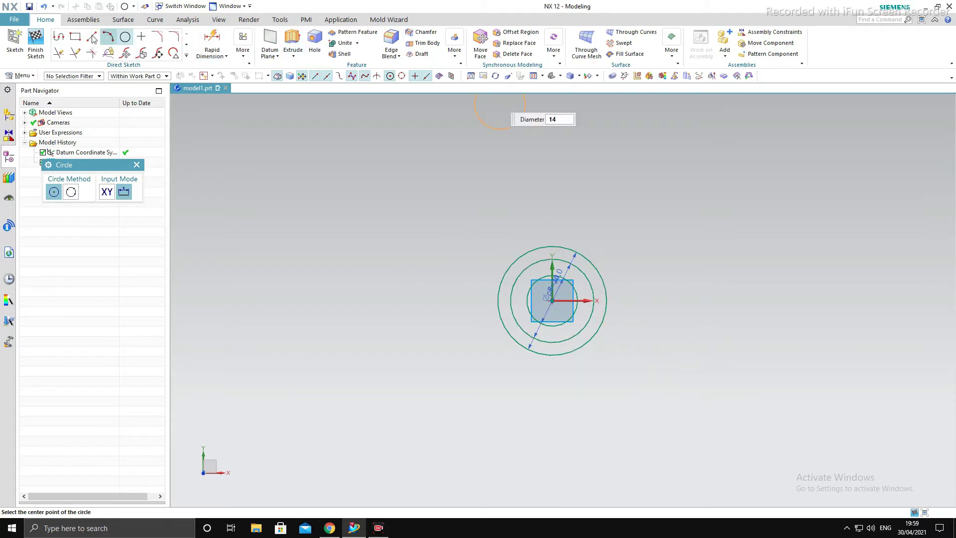
# Draw a 38-tall rectangle around the circles, placed 42 and 19 from the origin
pyautogui.click(75, 37)
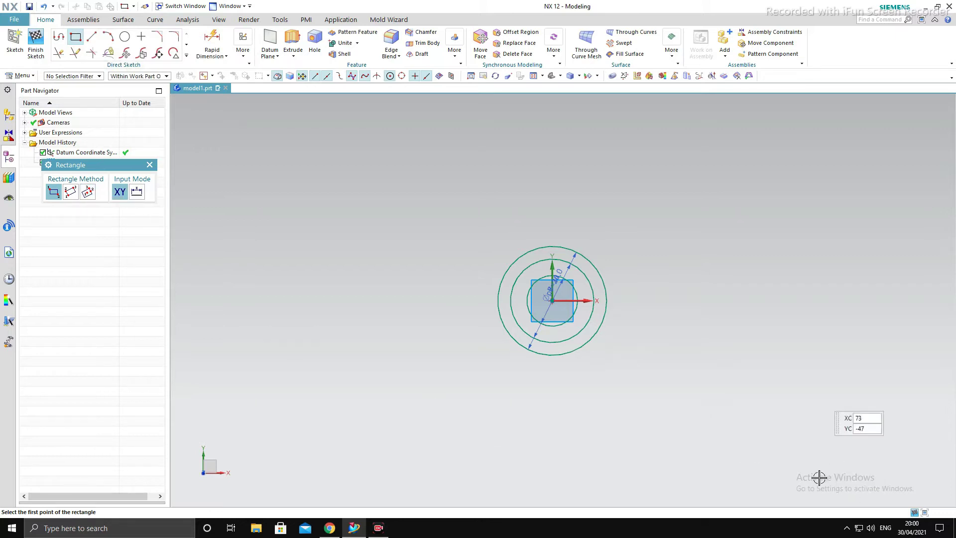
pyautogui.scroll(-2, 819, 510)
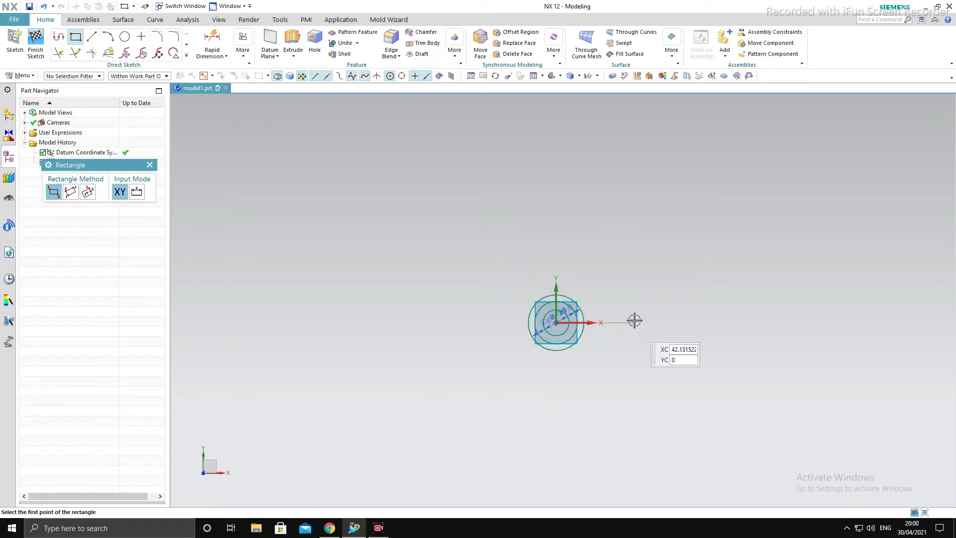
pyautogui.click(634, 288)
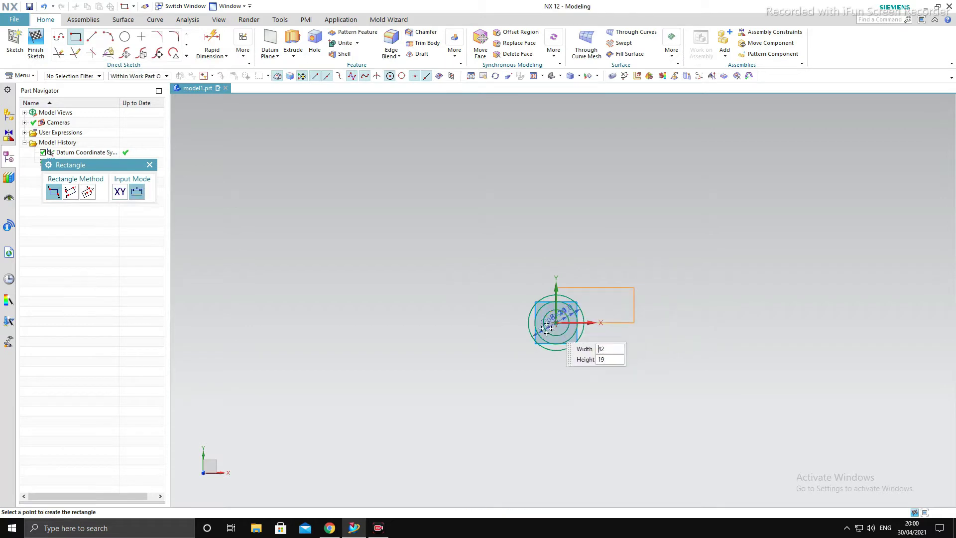
pyautogui.click(472, 358)
pyautogui.scroll(5, 572, 319)
pyautogui.press('Escape')
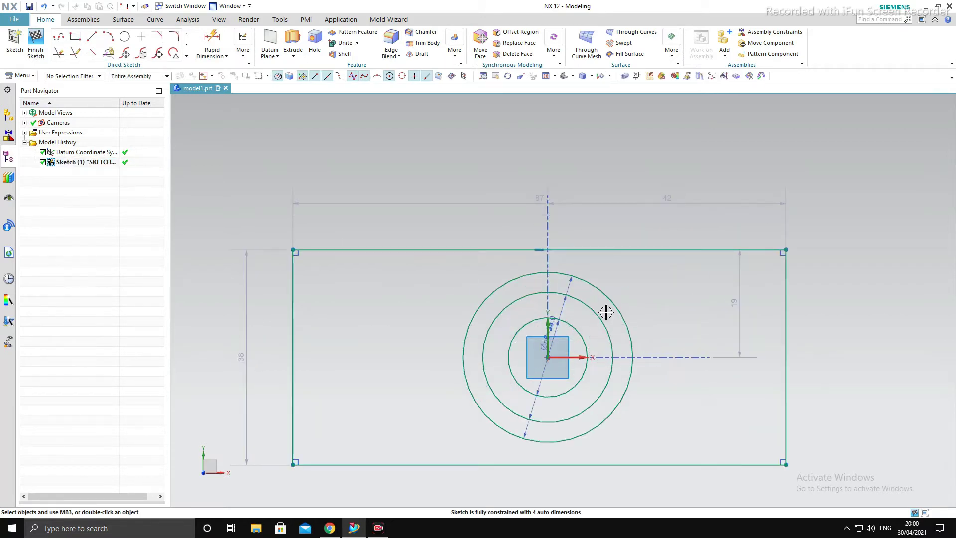
pyautogui.scroll(-4, 612, 303)
# Zoom in and out to inspect the 72 × 40 rectangle enclosing the circles
pyautogui.scroll(4, 617, 294)
pyautogui.scroll(-2, 617, 293)
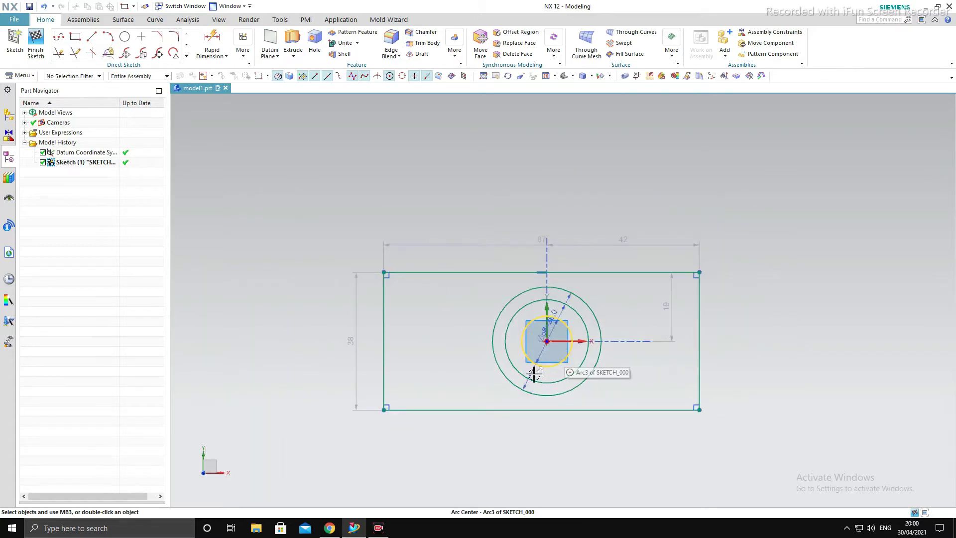
pyautogui.scroll(2, 513, 353)
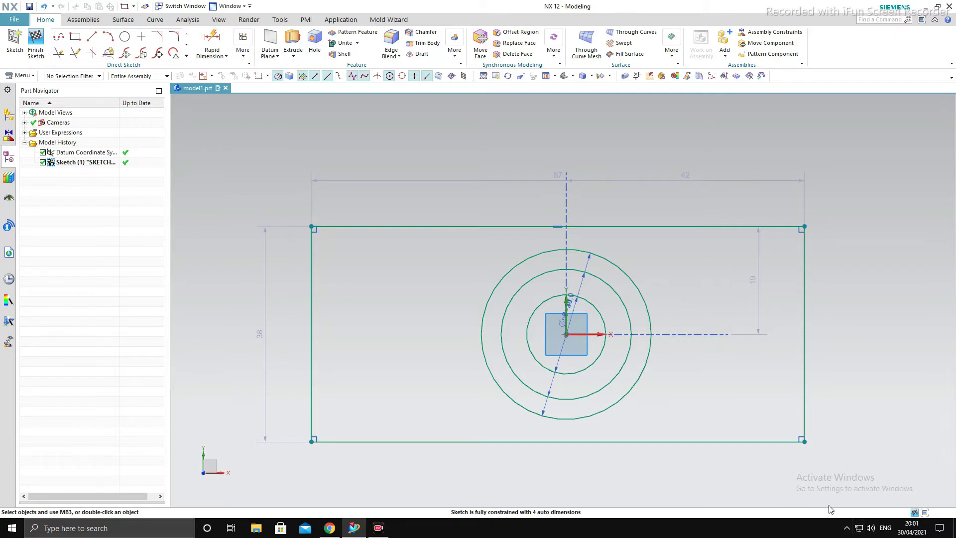
pyautogui.scroll(-5, 701, 246)
pyautogui.scroll(5, 702, 246)
pyautogui.scroll(2, 573, 321)
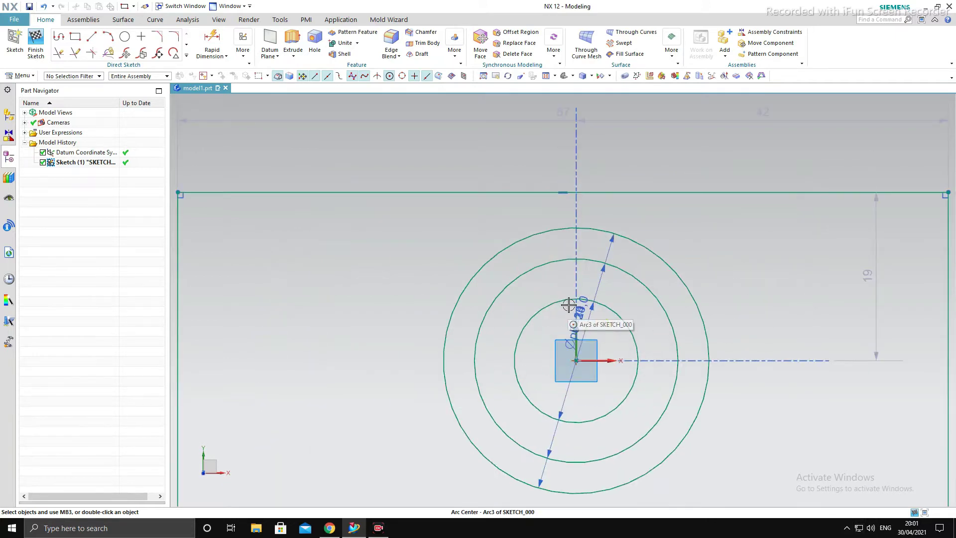
pyautogui.scroll(-3, 572, 308)
pyautogui.scroll(1, 544, 270)
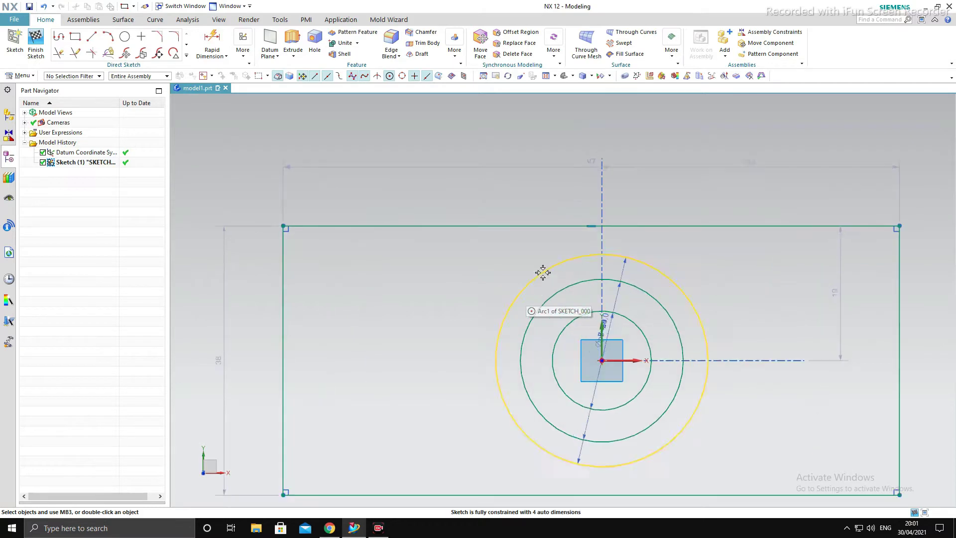
pyautogui.scroll(-2, 567, 292)
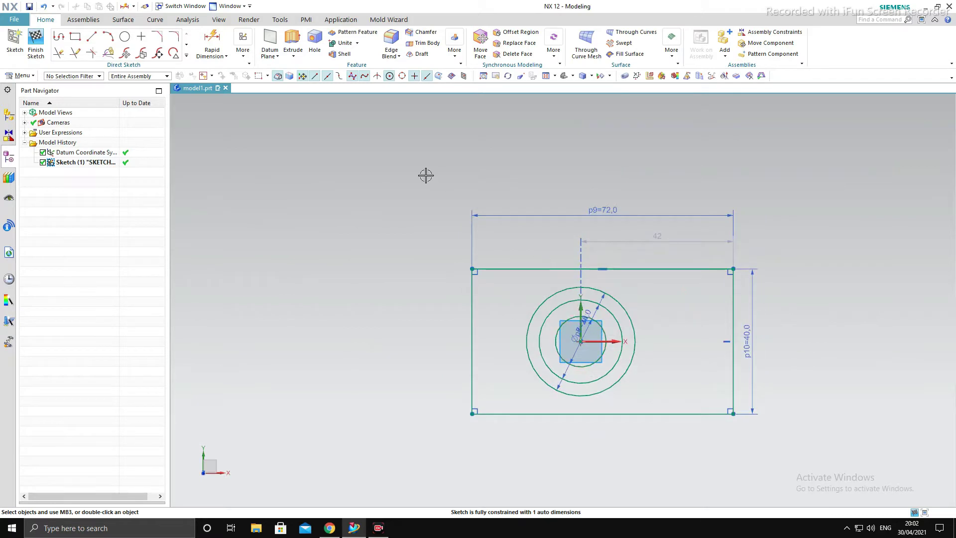
# Dimension the rectangle's left edge 43 from the vertical axis
pyautogui.click(209, 45)
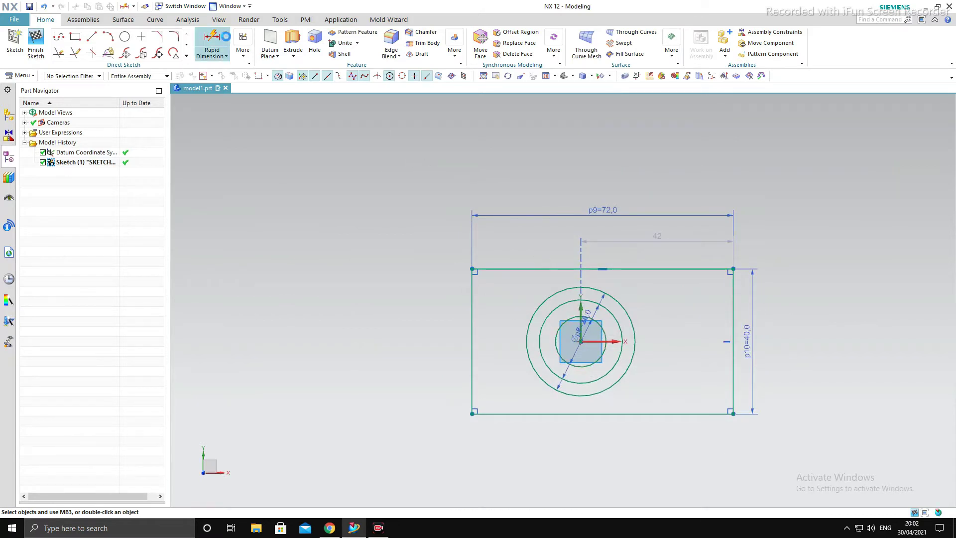
pyautogui.click(471, 393)
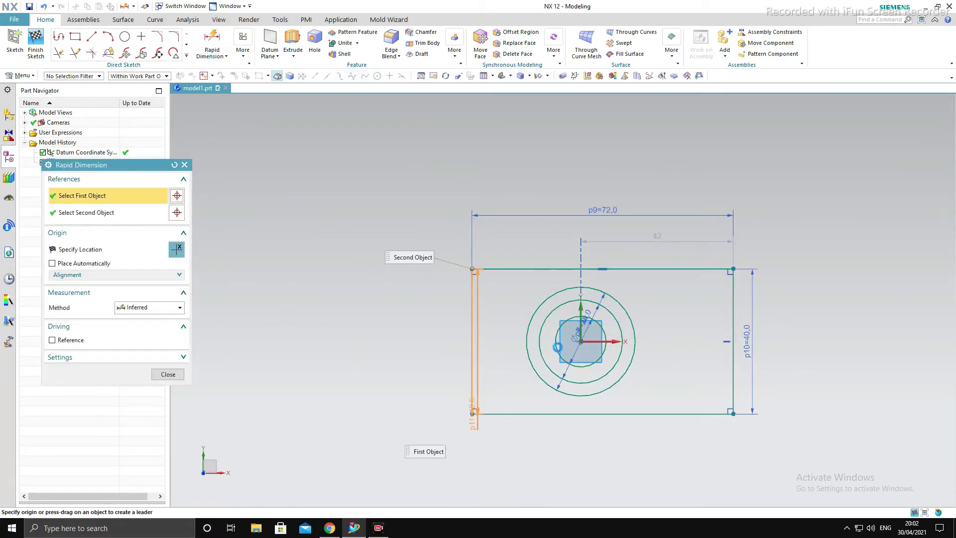
pyautogui.click(580, 310)
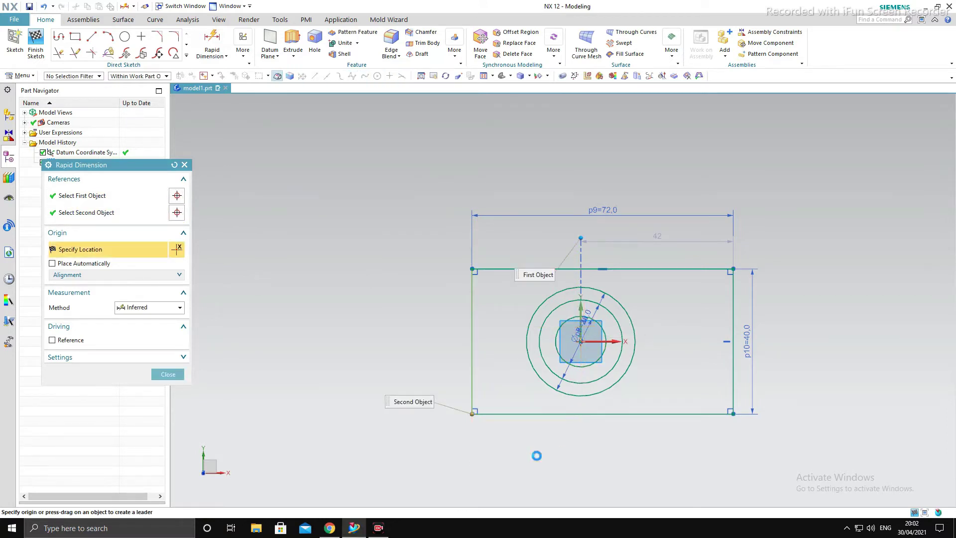
pyautogui.click(529, 453)
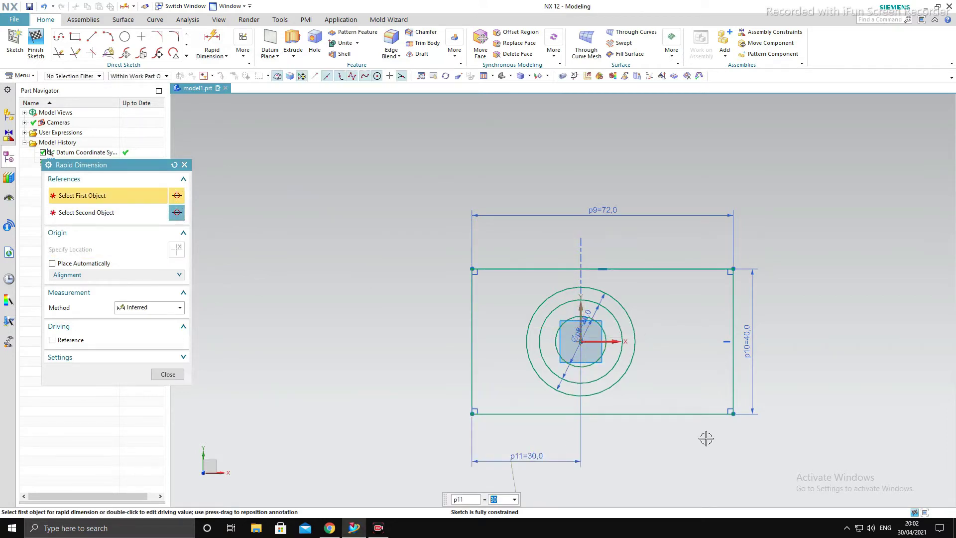
pyautogui.write('43')
pyautogui.press('Return')
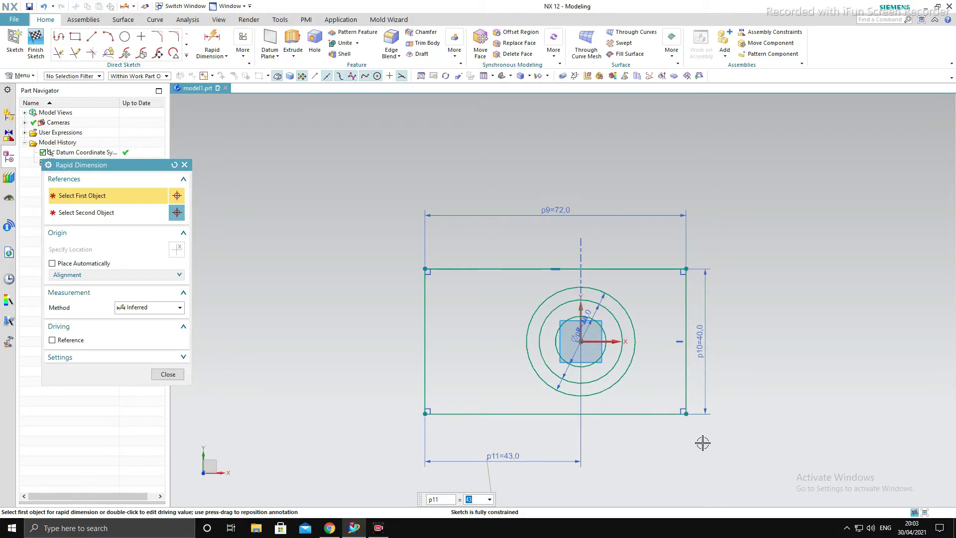
pyautogui.press('Escape')
pyautogui.click(125, 36)
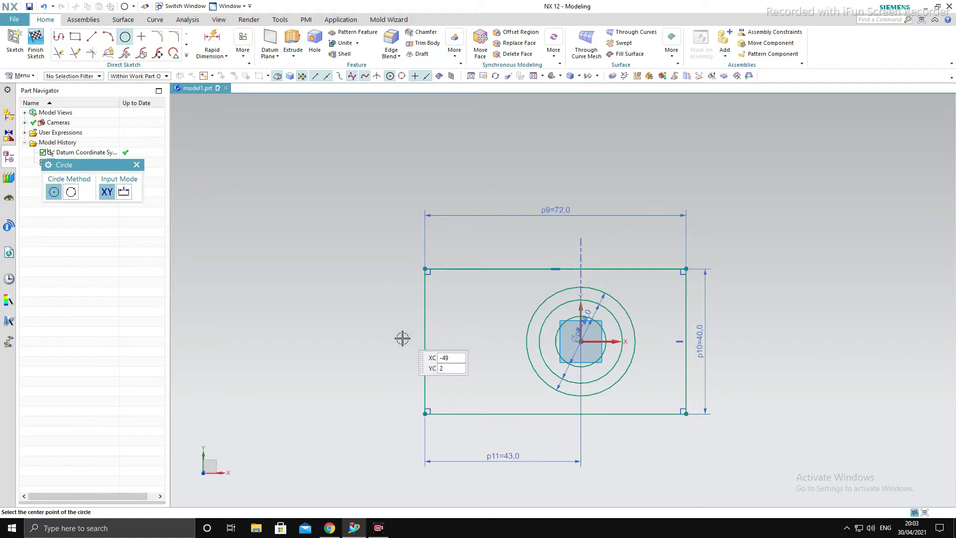
# Draw a circle centred on the left edge midpoint, passing through the bottom-left corner
pyautogui.click(424, 343)
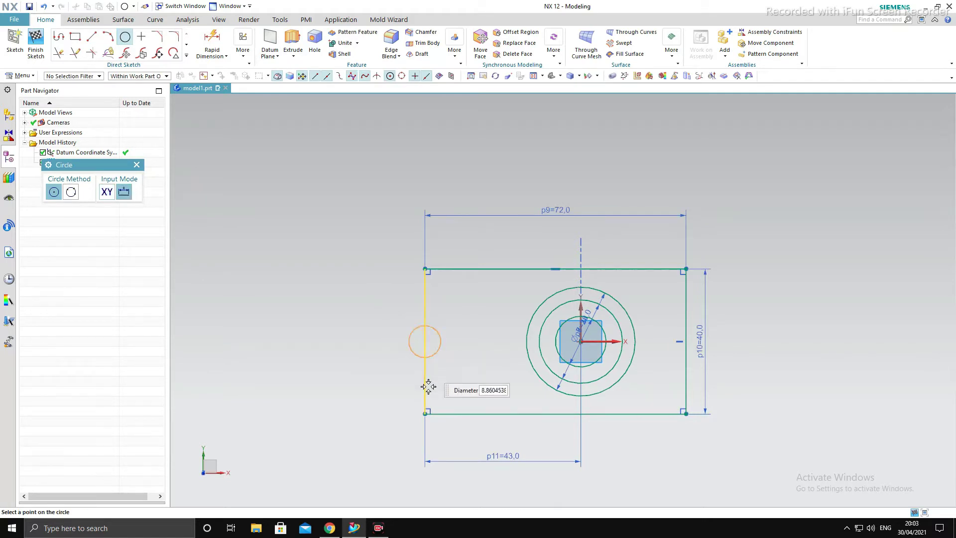
pyautogui.click(424, 413)
pyautogui.scroll(1, 411, 306)
pyautogui.scroll(1, 411, 306)
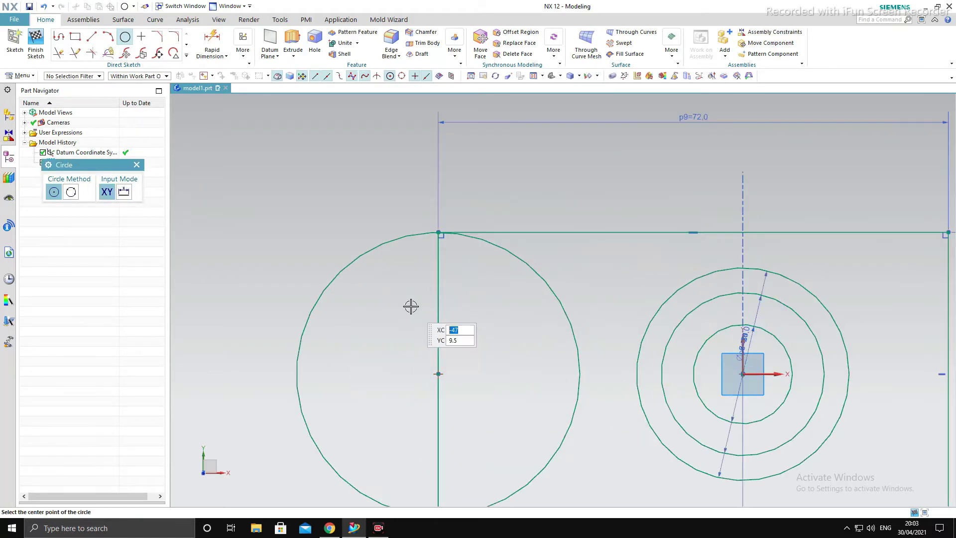
pyautogui.scroll(-2, 411, 306)
pyautogui.press('Escape')
# Trial-trim the circle outside the rectangle, undo it, and finish the sketch
pyautogui.press('t')
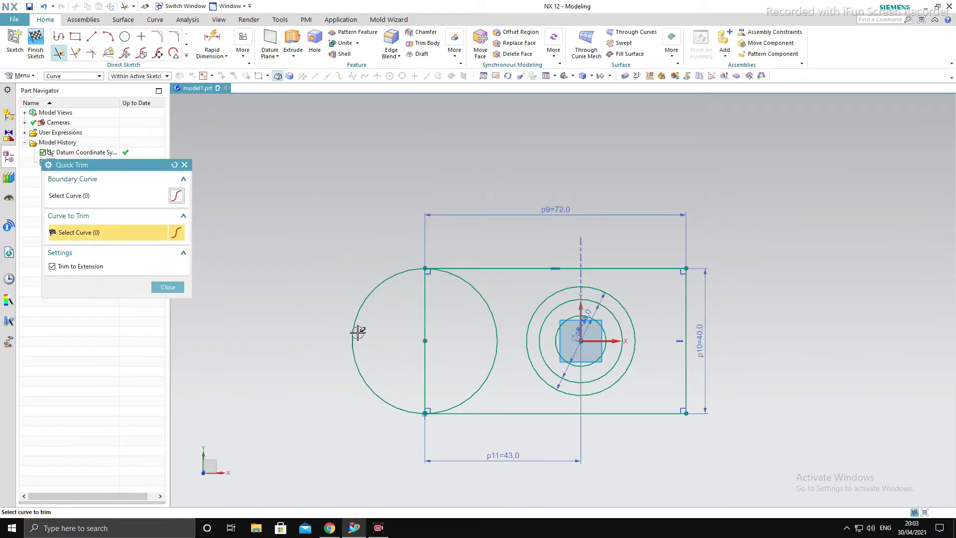
pyautogui.click(354, 328)
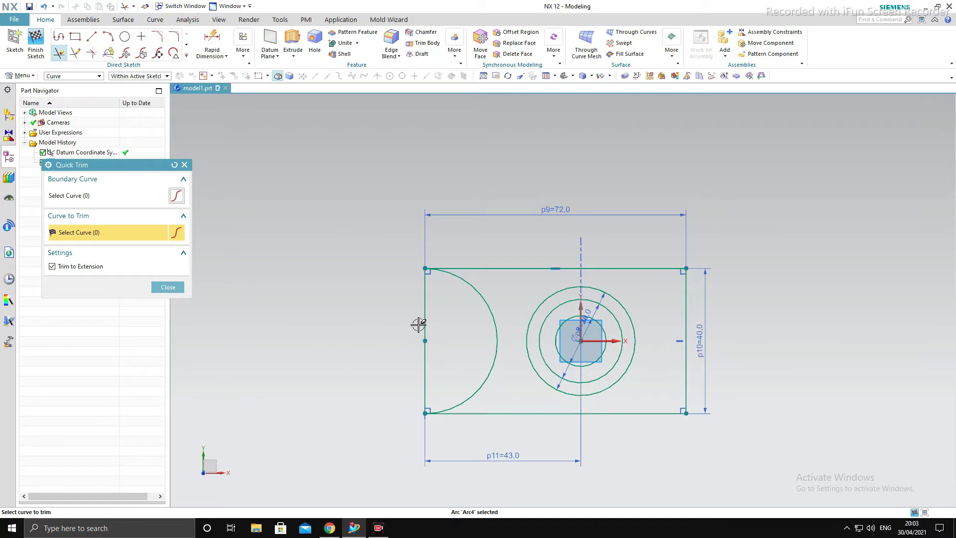
pyautogui.hotkey('ctrl', 'z')
pyautogui.hotkey('ctrl', 'q')
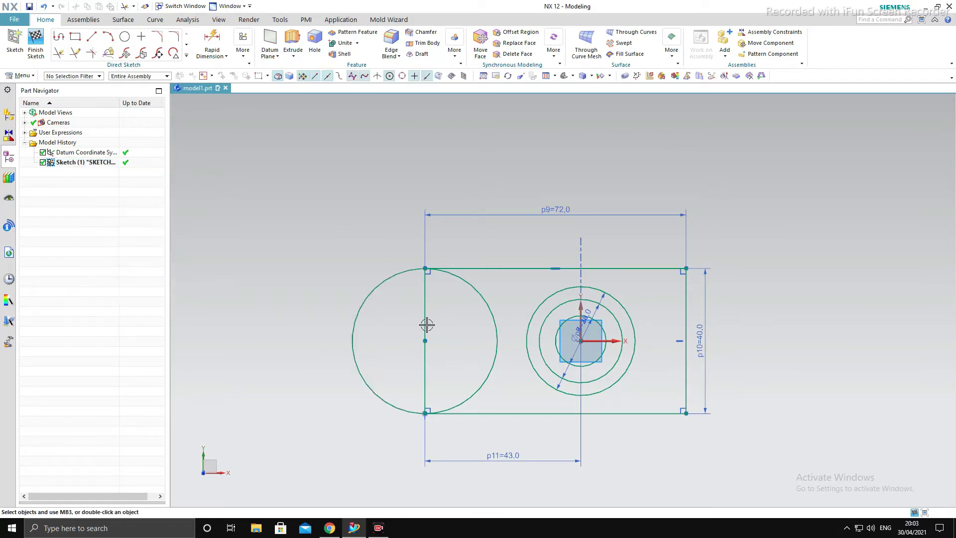
pyautogui.scroll(-2, 672, 303)
pyautogui.scroll(1, 662, 309)
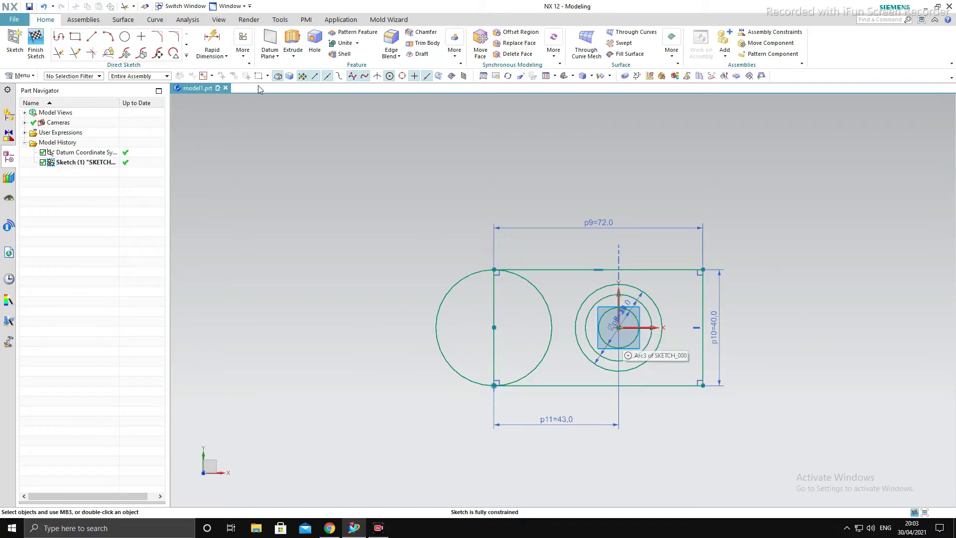
# Add a 24-diameter circle centred on the rectangle's left edge midpoint
pyautogui.click(125, 36)
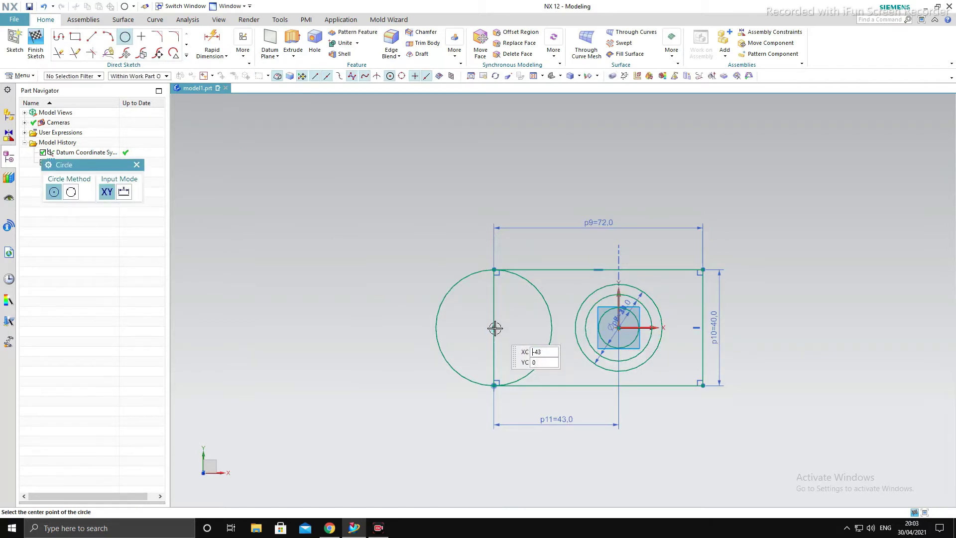
pyautogui.click(494, 327)
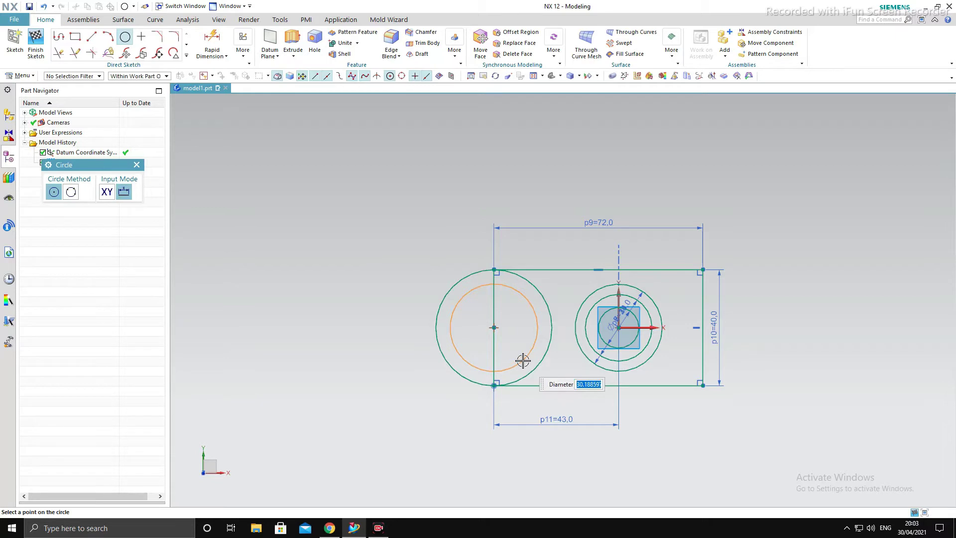
pyautogui.write('24')
pyautogui.press('Return')
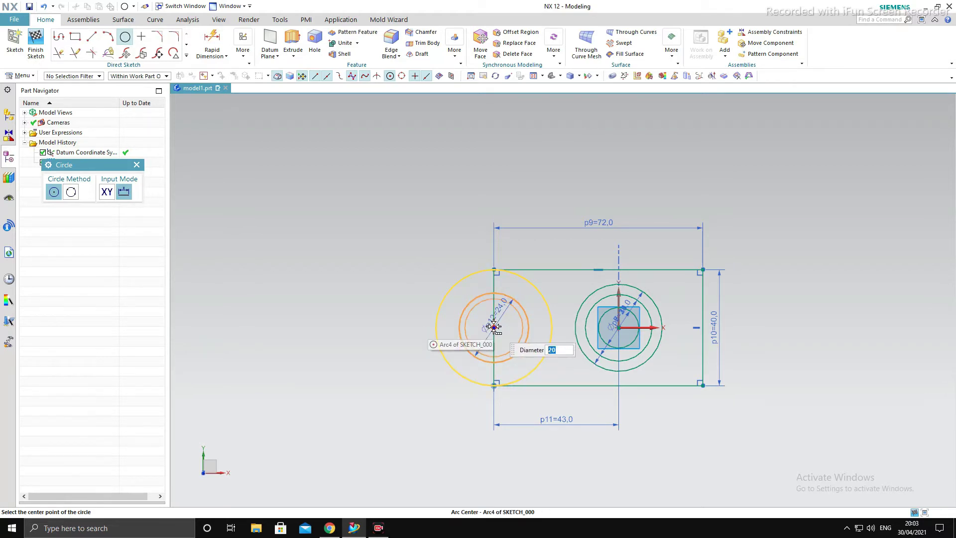
pyautogui.press('Escape')
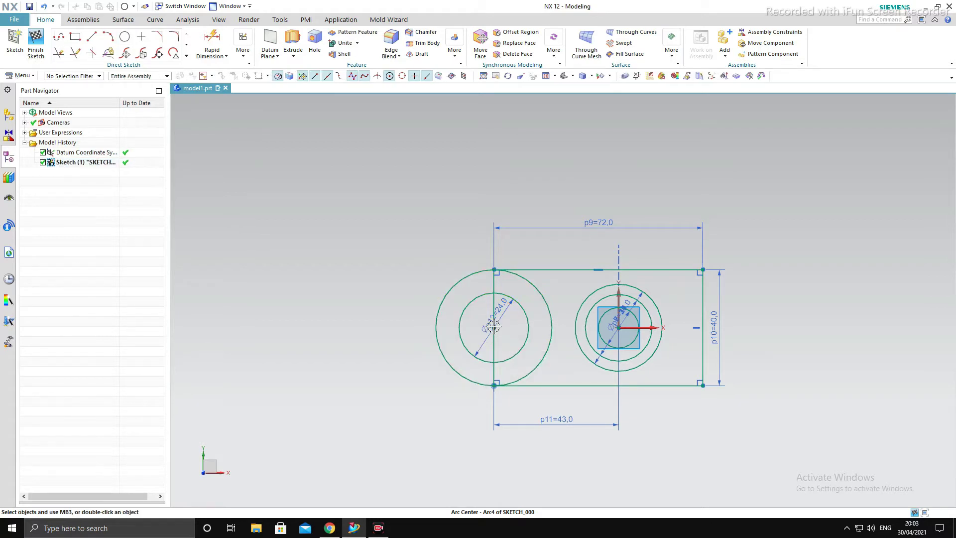
# Change the inner left circle's diameter dimension p12 from 24 to 25
pyautogui.click(504, 310)
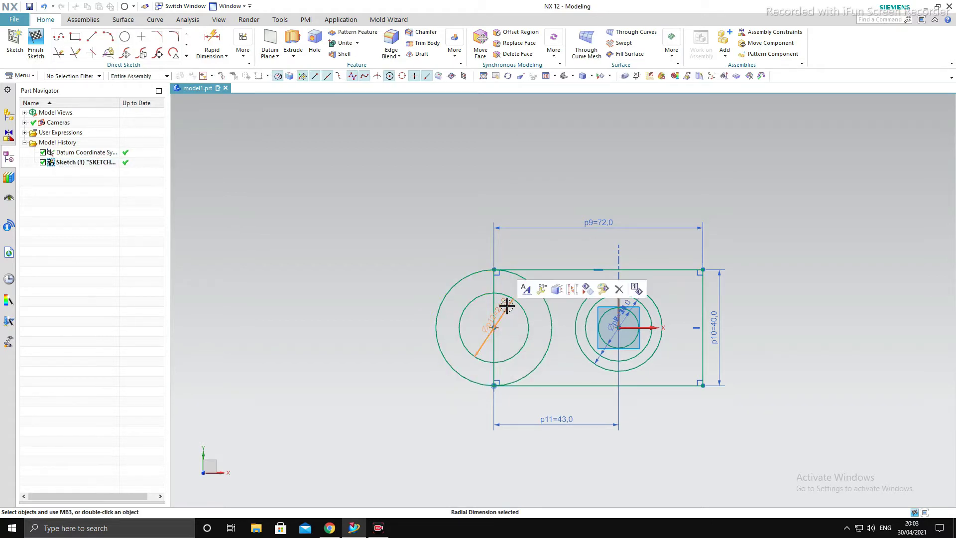
pyautogui.press('Escape')
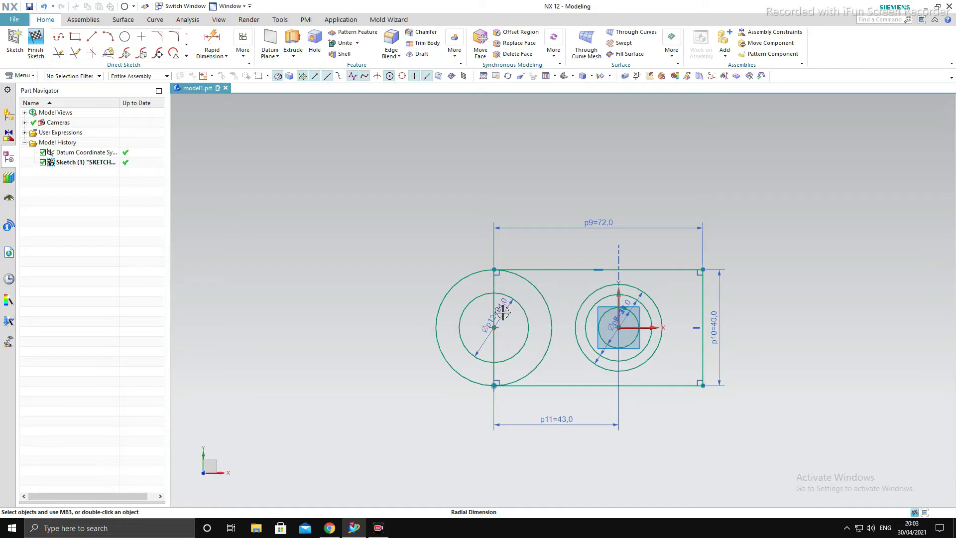
pyautogui.doubleClick(504, 310)
pyautogui.middleClick(503, 309)
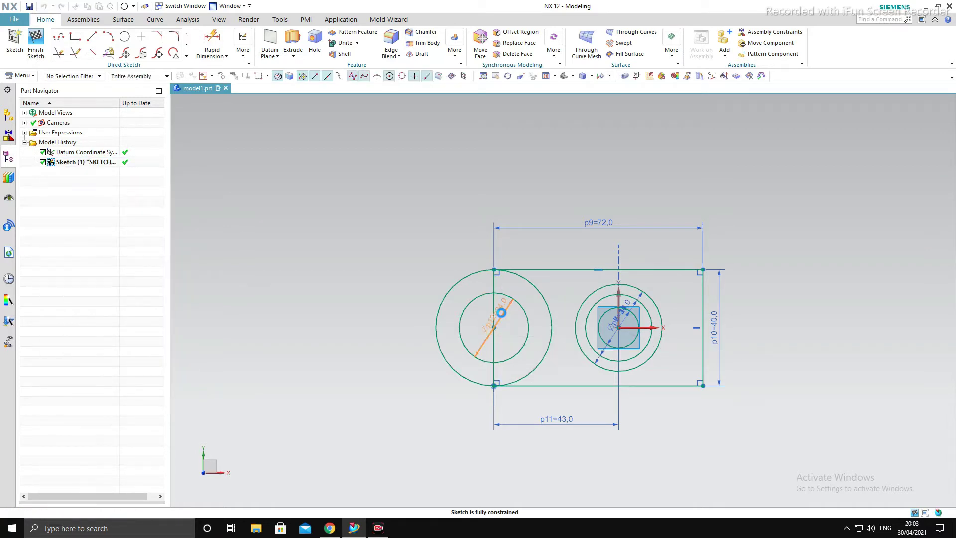
pyautogui.doubleClick(502, 310)
pyautogui.write('25')
pyautogui.press('Return')
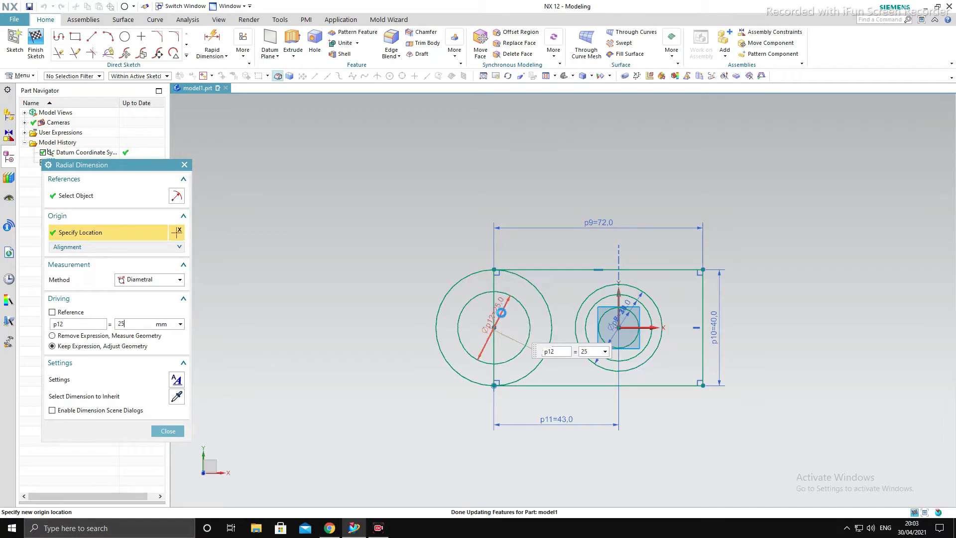
pyautogui.middleClick(525, 312)
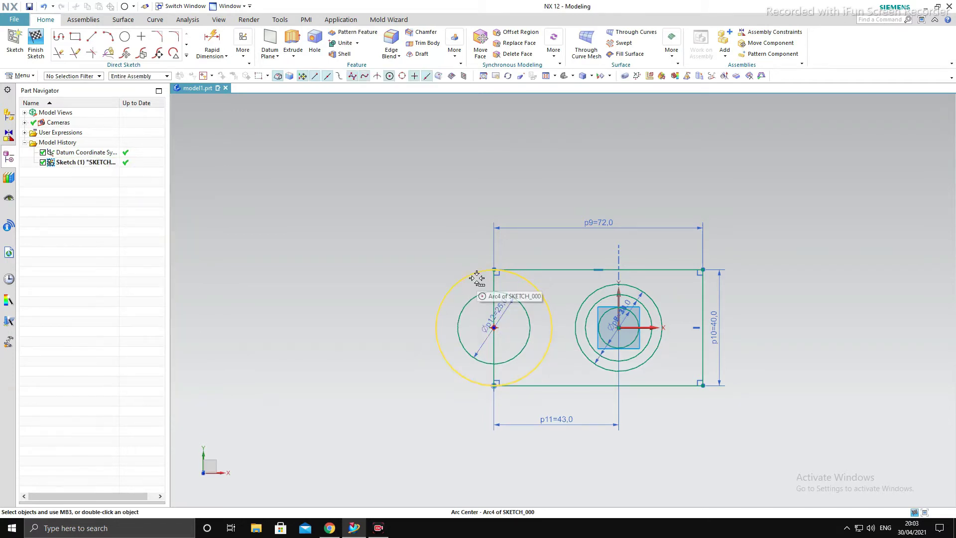
# Add a 10-diameter circle at the left circles' shared centre
pyautogui.click(124, 36)
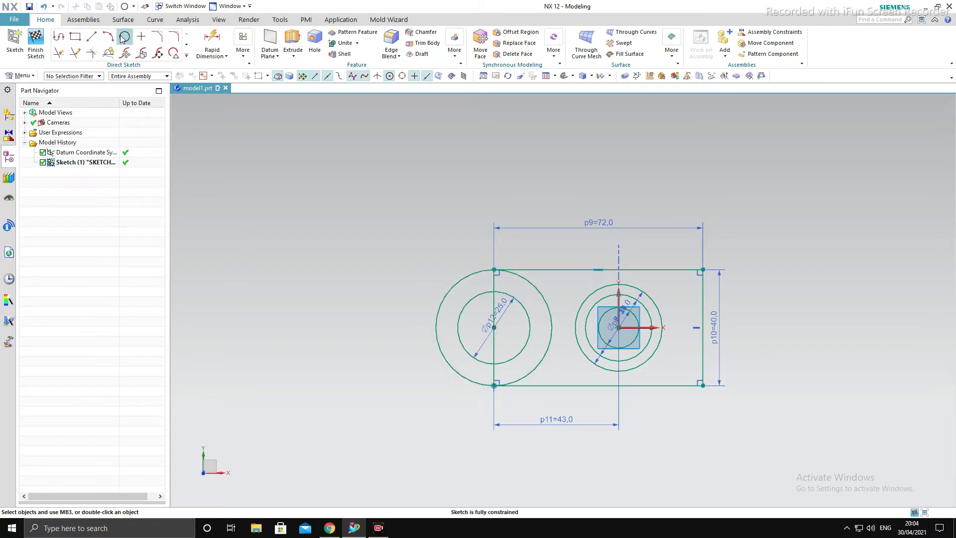
pyautogui.click(493, 327)
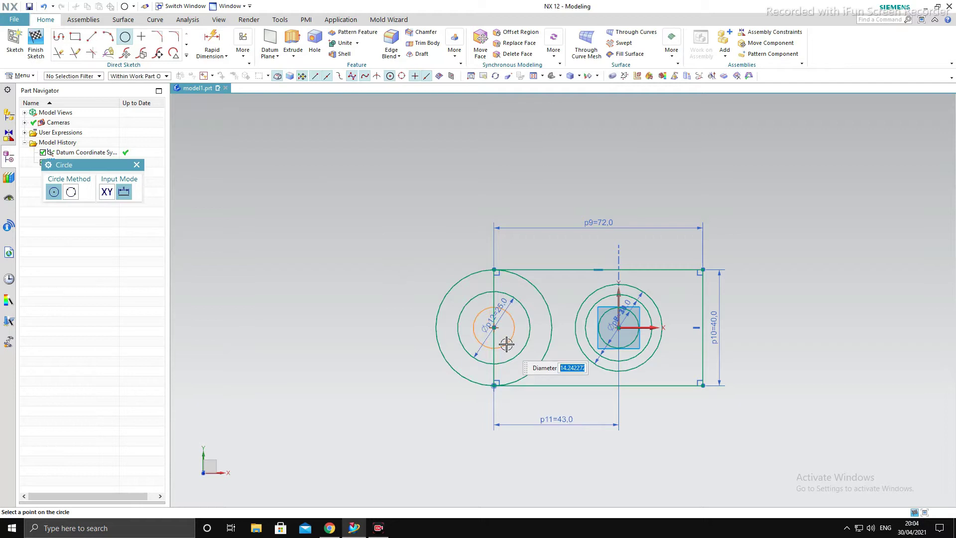
pyautogui.write('10')
pyautogui.press('Return')
# Zoom and rotate to inspect the three nested left circles, then end circle drawing
pyautogui.scroll(5, 566, 310)
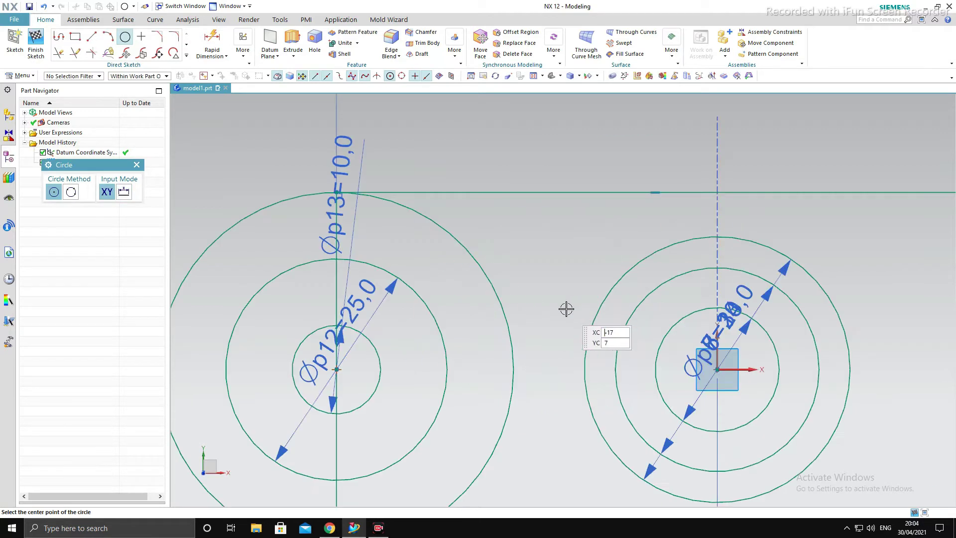
pyautogui.scroll(-5, 562, 274)
pyautogui.scroll(1, 573, 209)
pyautogui.scroll(1, 747, 184)
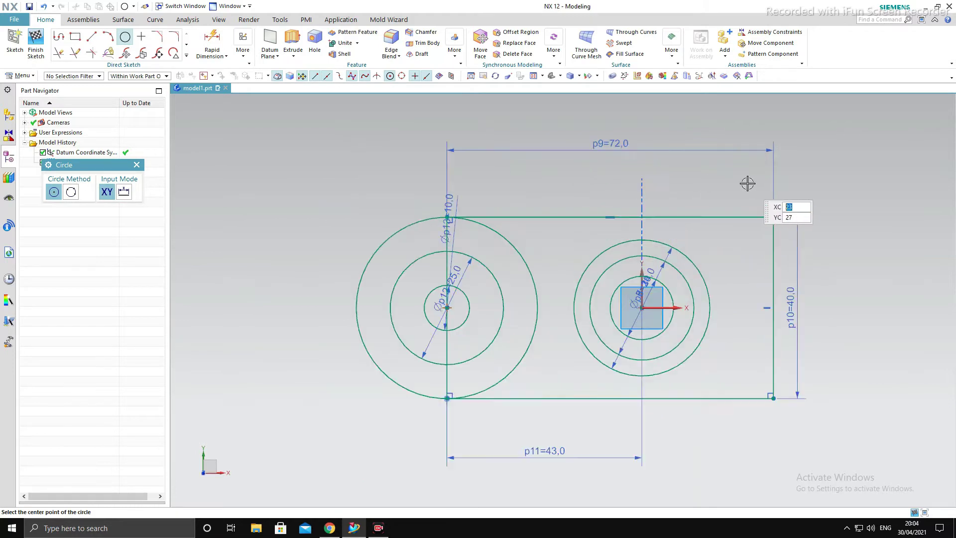
pyautogui.scroll(-2, 577, 254)
pyautogui.scroll(1, 562, 241)
pyautogui.scroll(-2, 555, 268)
pyautogui.scroll(1, 548, 299)
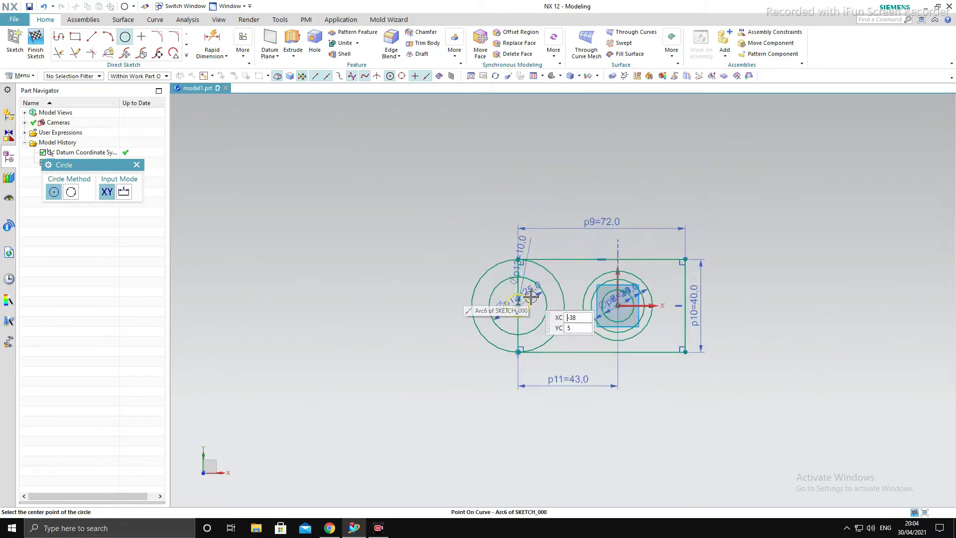
pyautogui.scroll(1, 564, 295)
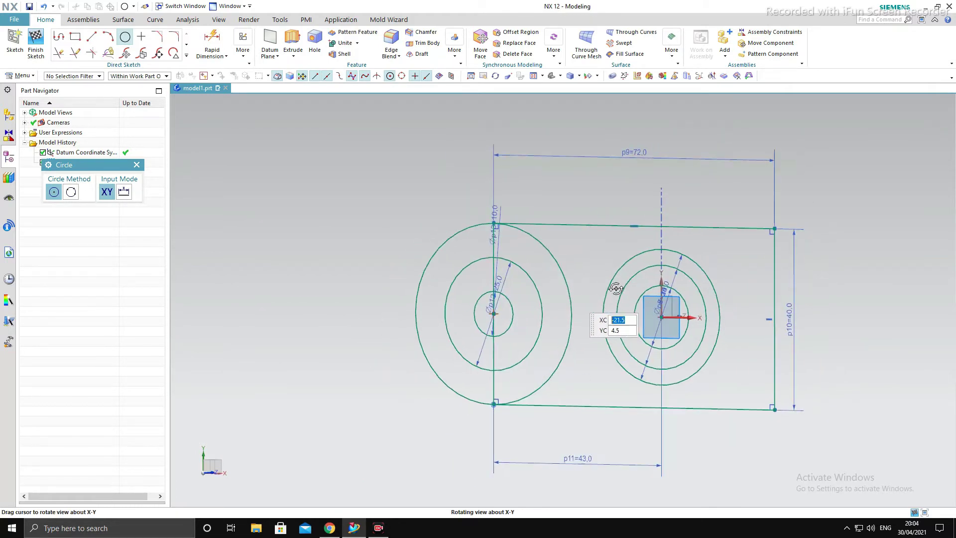
pyautogui.scroll(-2, 572, 295)
pyautogui.moveTo(596, 295); pyautogui.dragTo(613, 348, button='middle')
pyautogui.scroll(1, 668, 318)
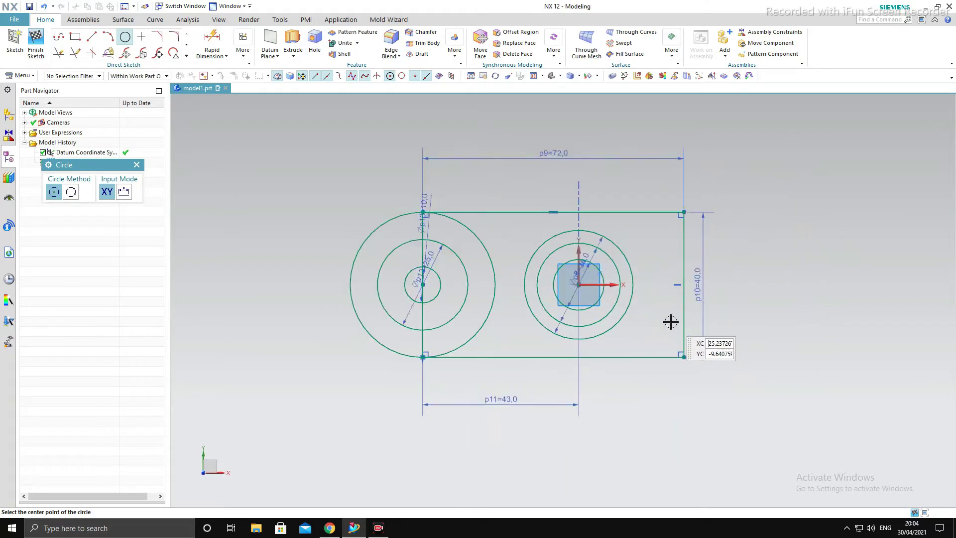
pyautogui.scroll(-1, 668, 320)
pyautogui.scroll(1, 658, 309)
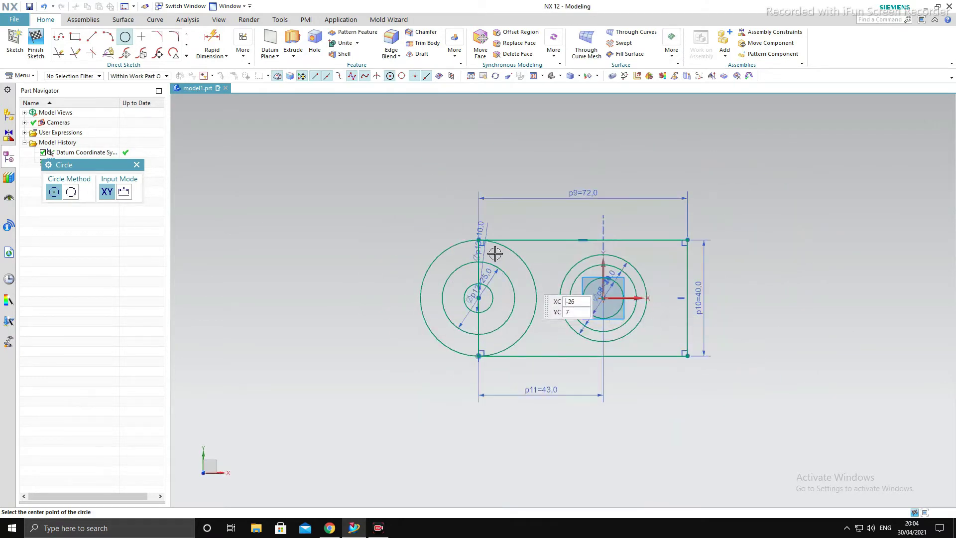
pyautogui.rightClick(479, 271)
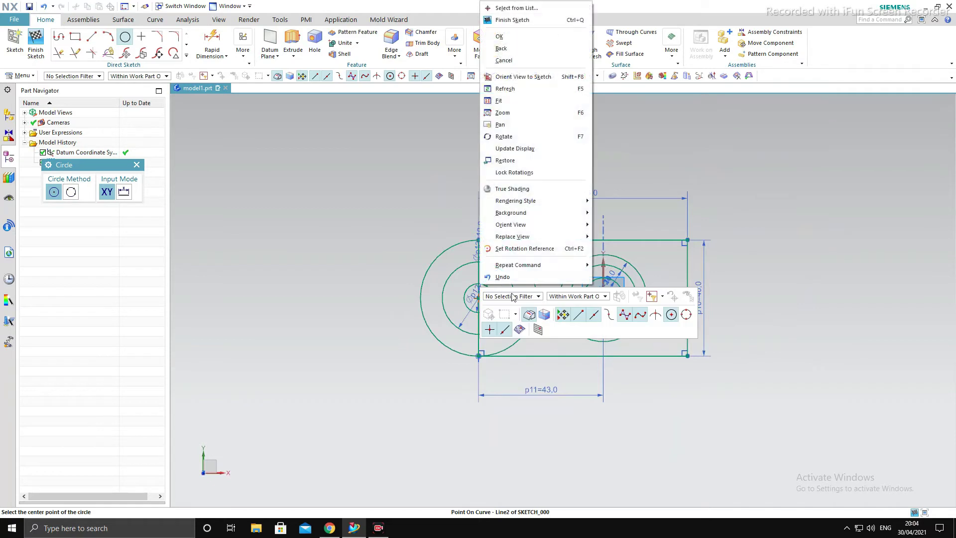
pyautogui.press('Escape')
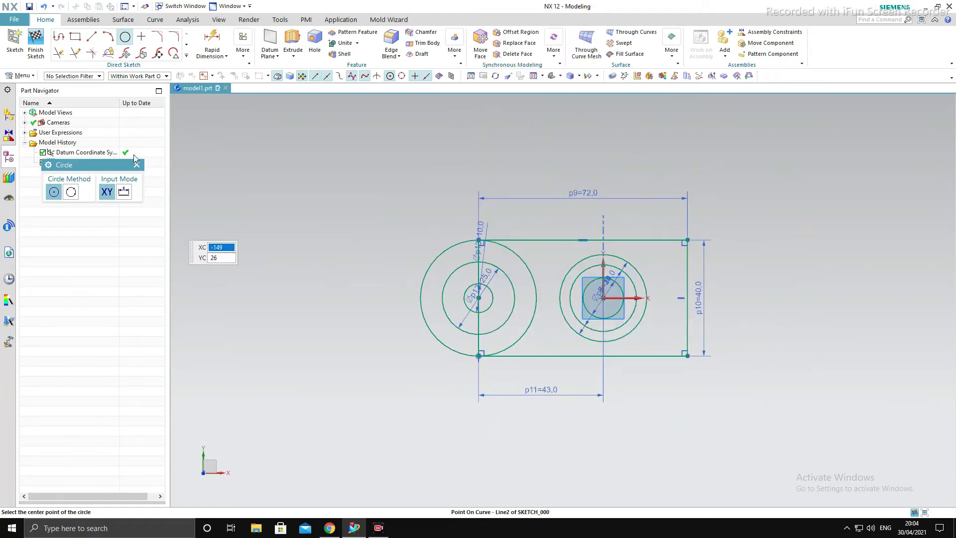
pyautogui.click(137, 165)
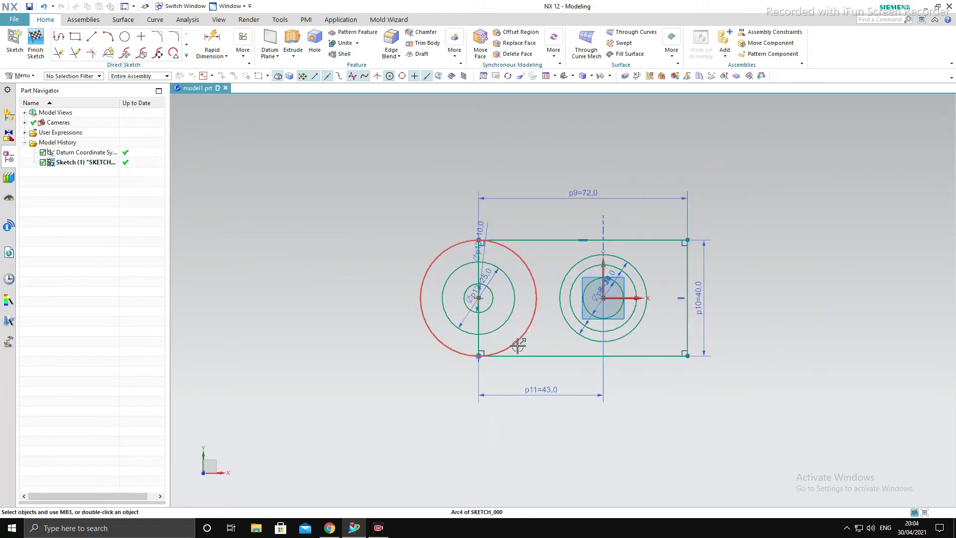
# Convert the rectangle's left edge into a dash-dot reference line
pyautogui.scroll(3, 529, 338)
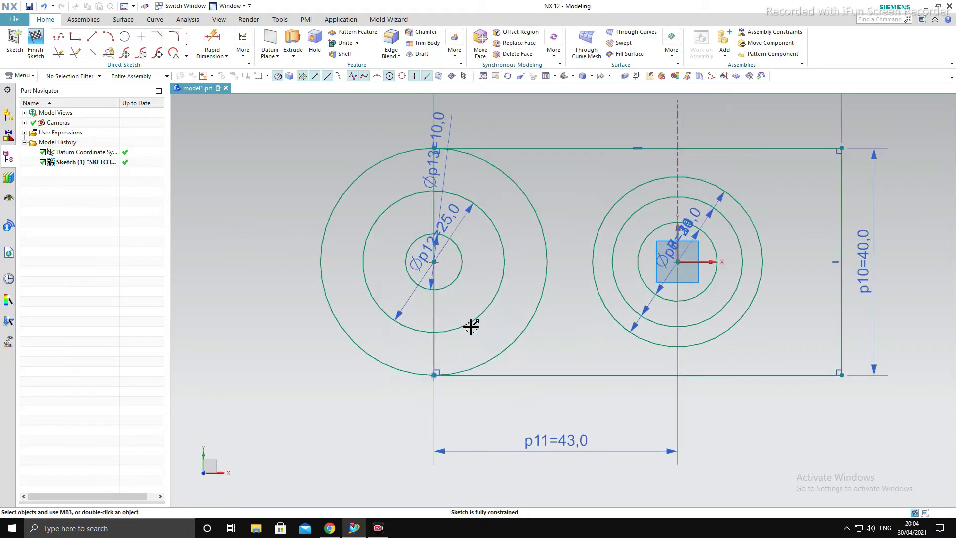
pyautogui.rightClick(435, 172)
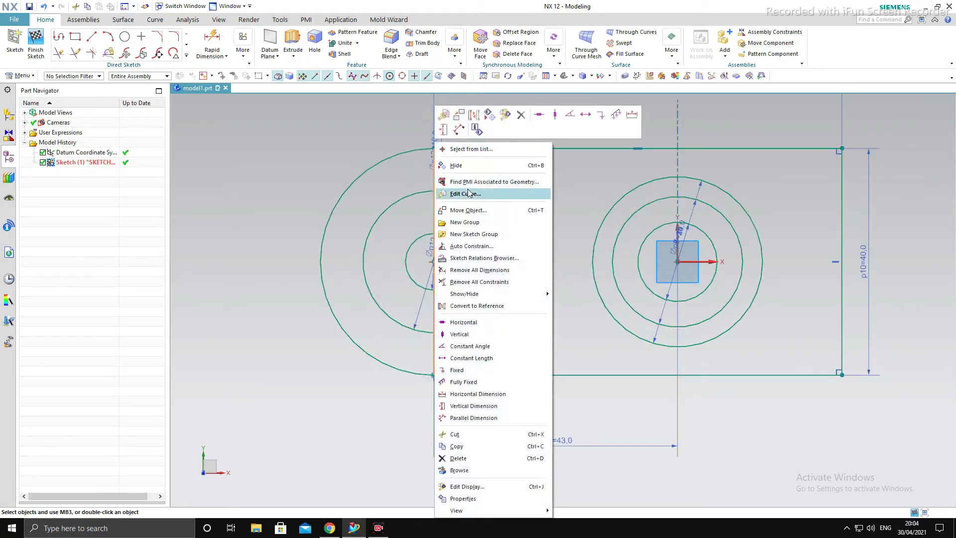
pyautogui.click(476, 116)
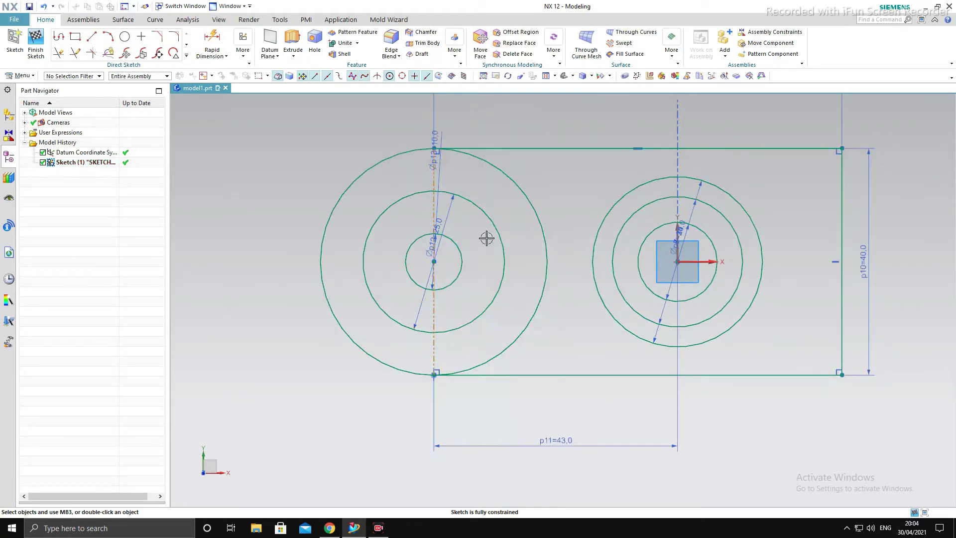
pyautogui.scroll(-3, 487, 237)
# Quick-trim away the large left circle's arc inside the rectangle
pyautogui.click(58, 51)
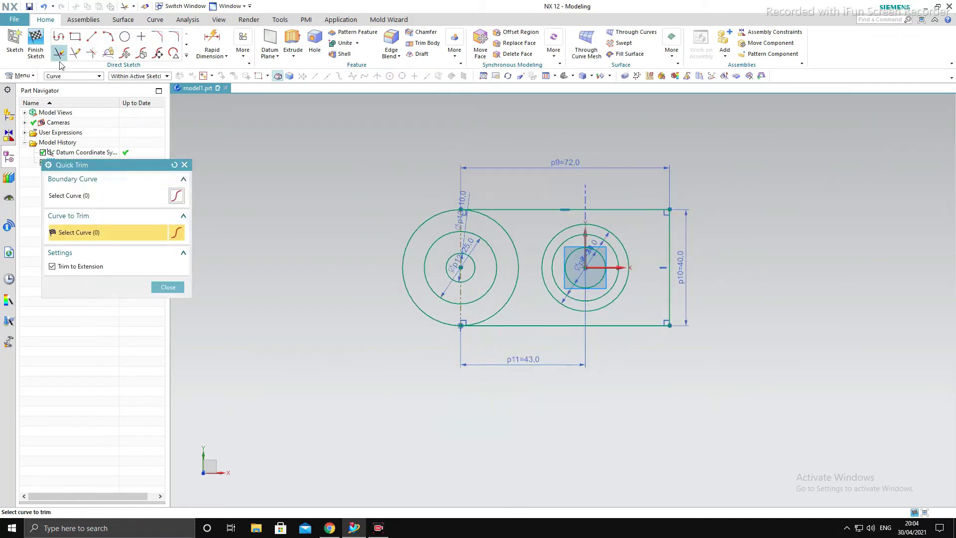
pyautogui.click(493, 221)
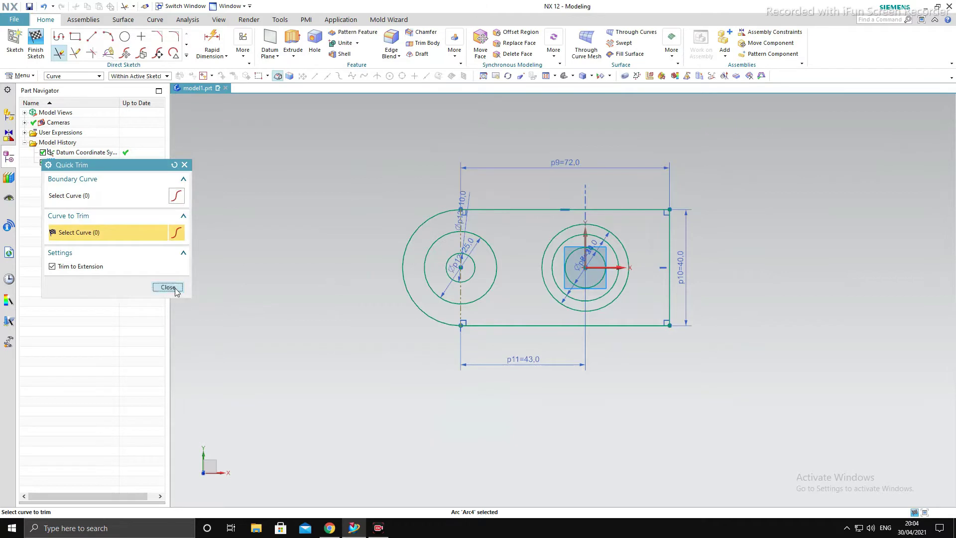
pyautogui.click(168, 287)
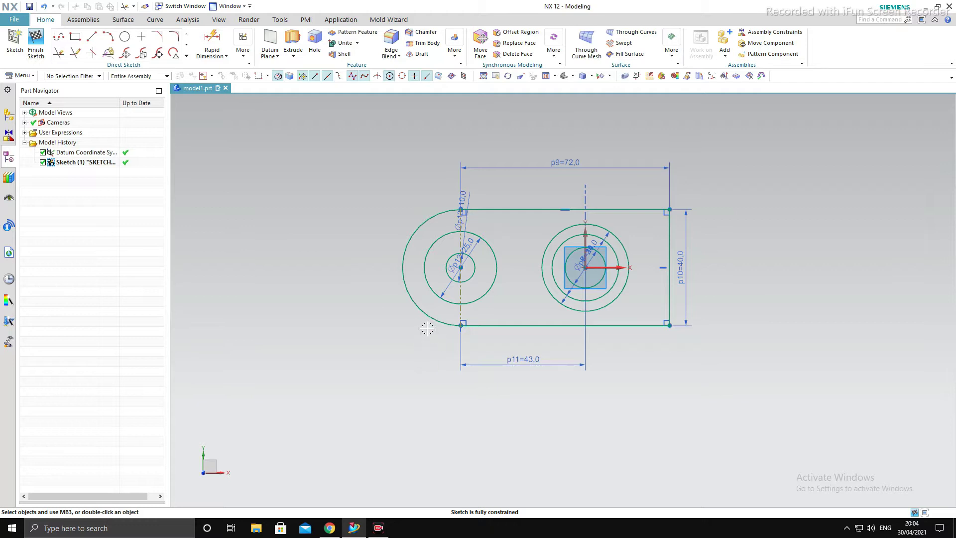
# Draw a Ø20 circle centred on the rectangle's top-right corner
pyautogui.click(127, 40)
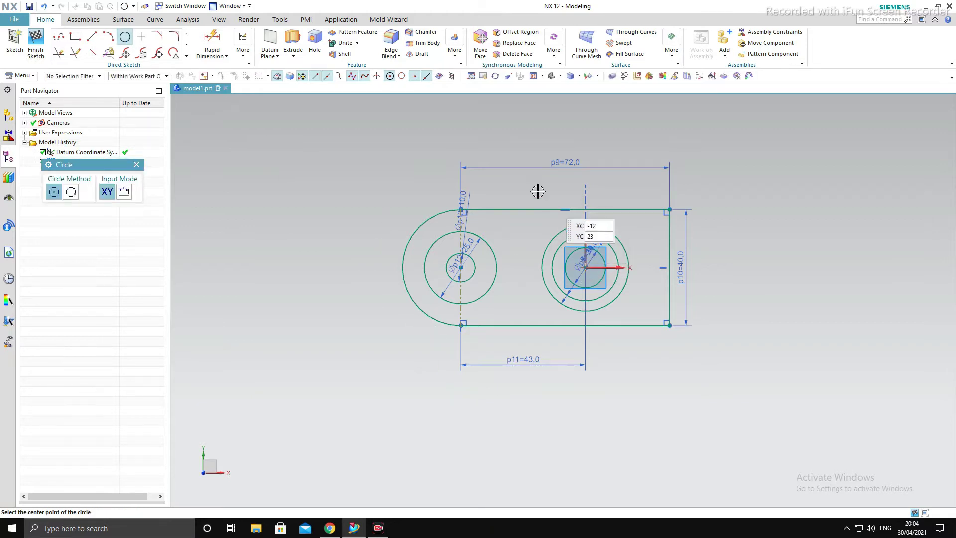
pyautogui.scroll(3, 522, 201)
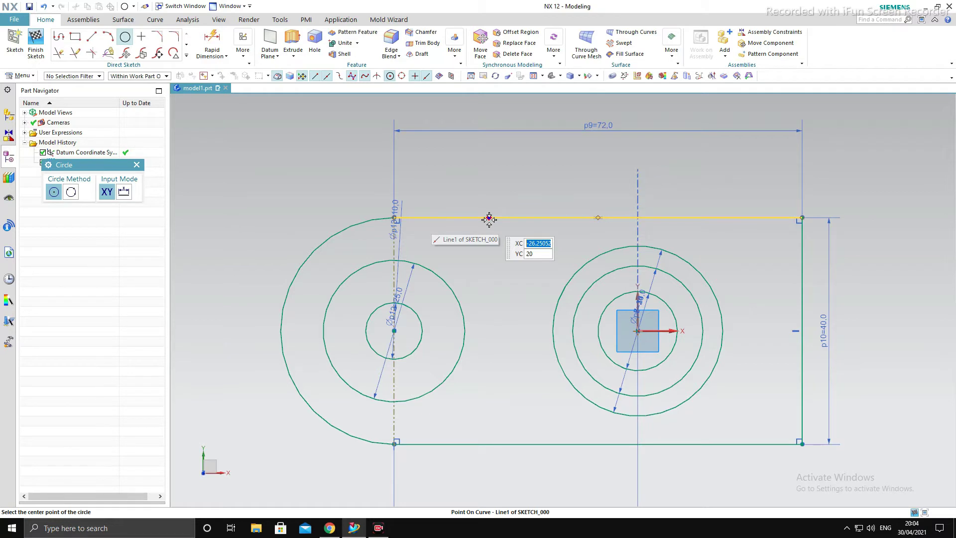
pyautogui.click(802, 217)
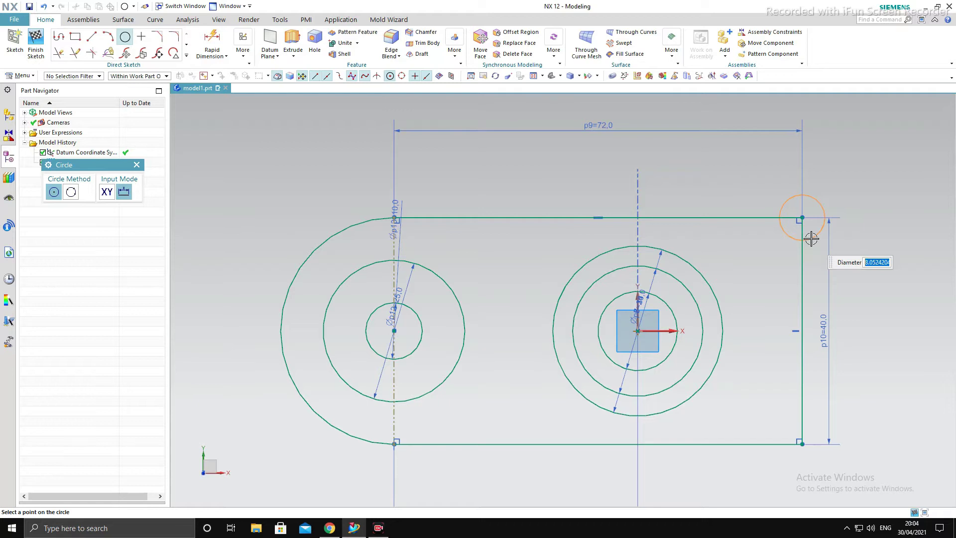
pyautogui.write('20')
pyautogui.press('Return')
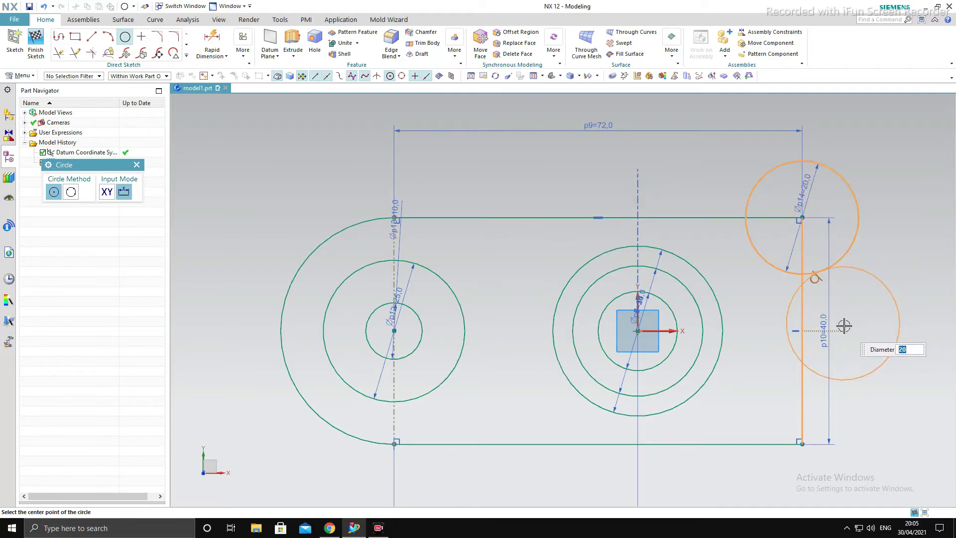
pyautogui.press('Escape')
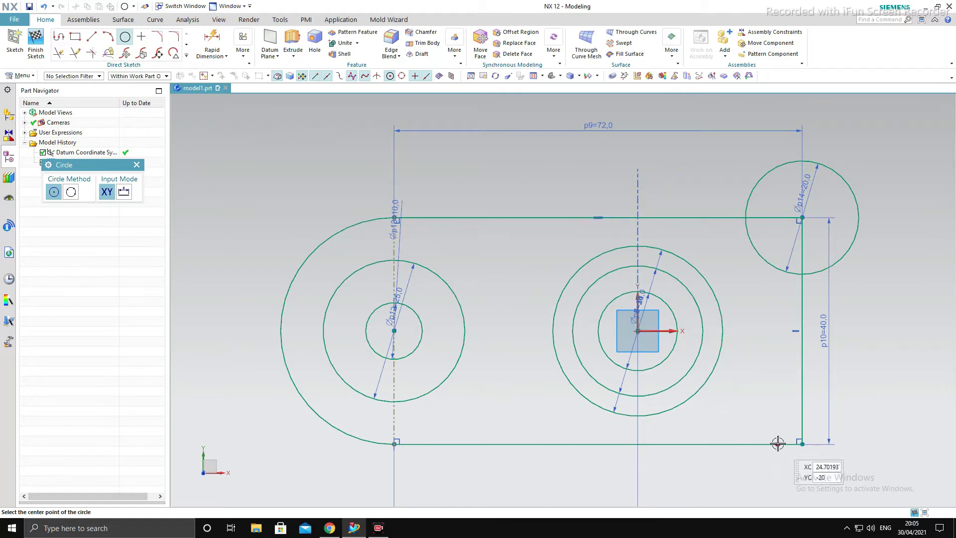
# Draw a Ø20 circle centred on the rectangle's lower-right corner
pyautogui.scroll(-5, 588, 324)
pyautogui.scroll(3, 587, 324)
pyautogui.scroll(-1, 604, 313)
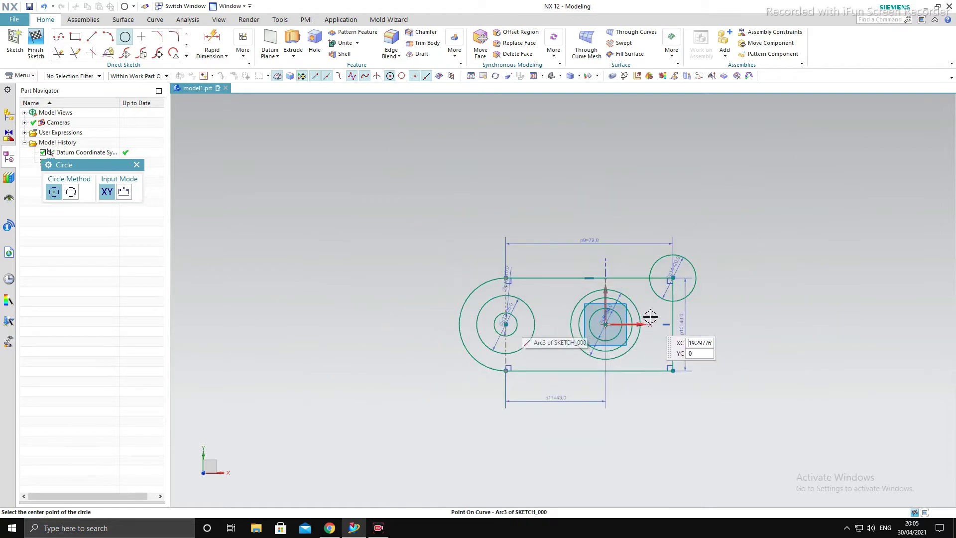
pyautogui.scroll(2, 604, 314)
pyautogui.scroll(-2, 630, 293)
pyautogui.scroll(2, 455, 288)
pyautogui.scroll(1, 416, 295)
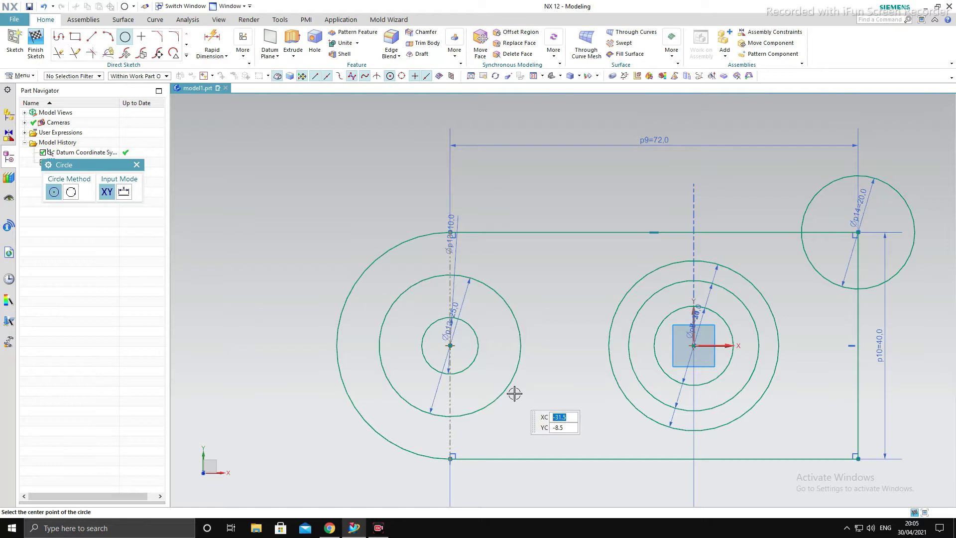
pyautogui.scroll(2, 402, 351)
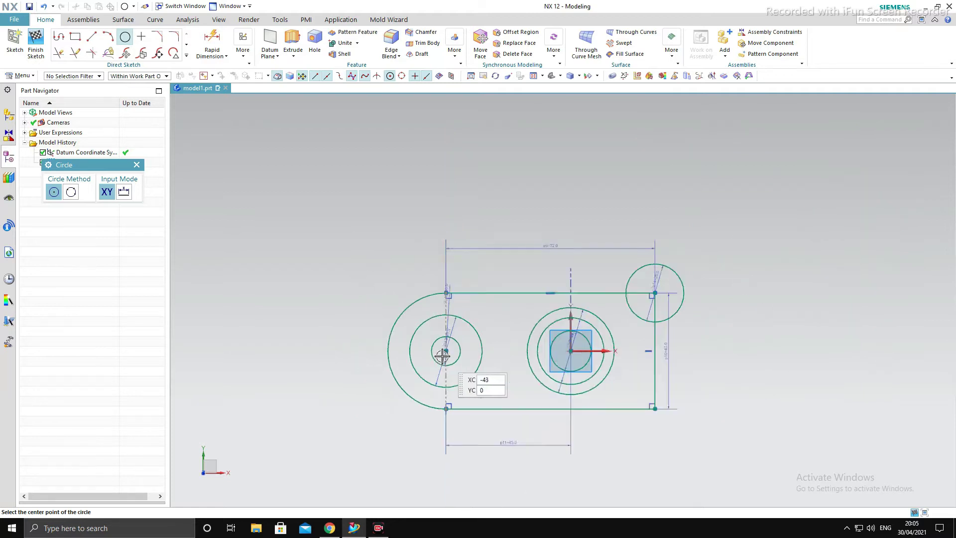
pyautogui.scroll(-2, 555, 410)
pyautogui.scroll(-3, 558, 314)
pyautogui.click(543, 320)
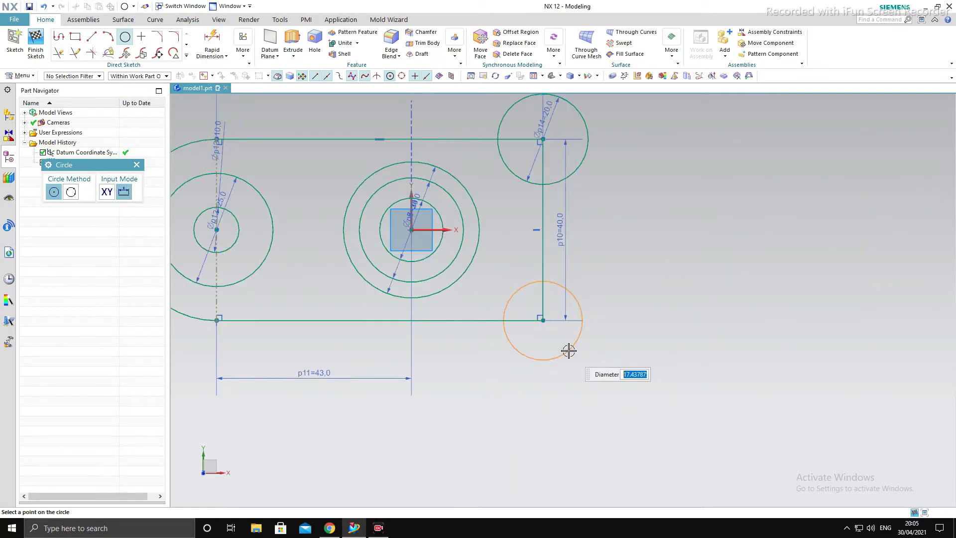
pyautogui.write('10')
pyautogui.press('Return')
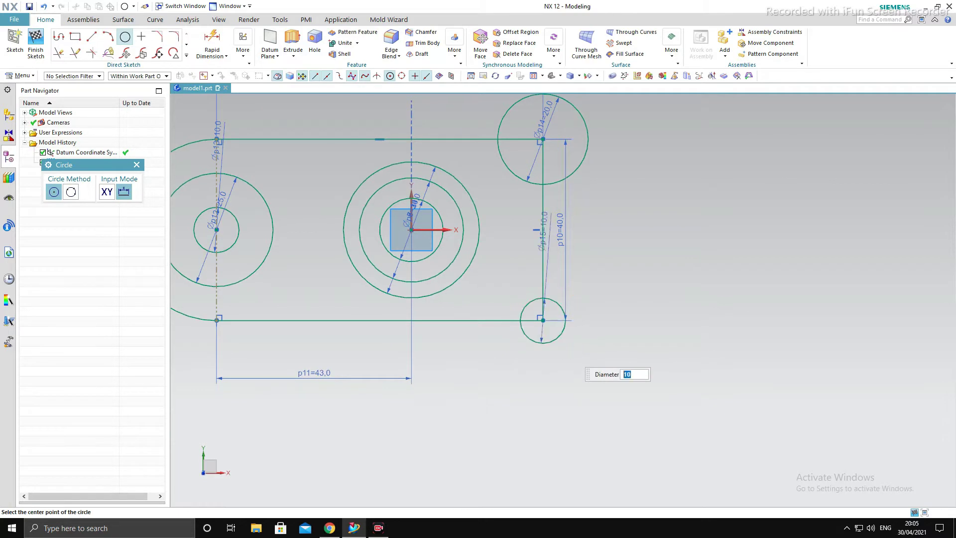
pyautogui.scroll(2, 653, 302)
pyautogui.scroll(-3, 653, 302)
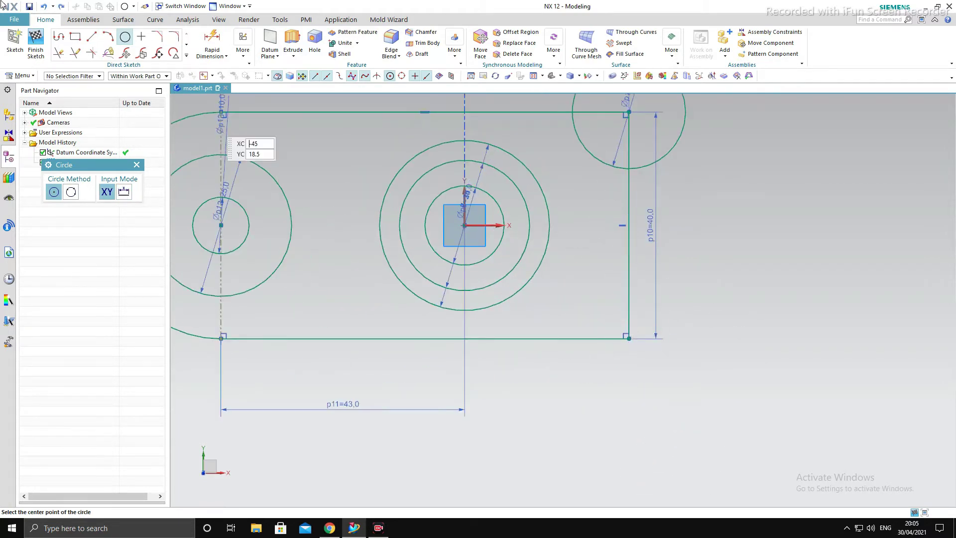
pyautogui.click(629, 339)
pyautogui.write('20')
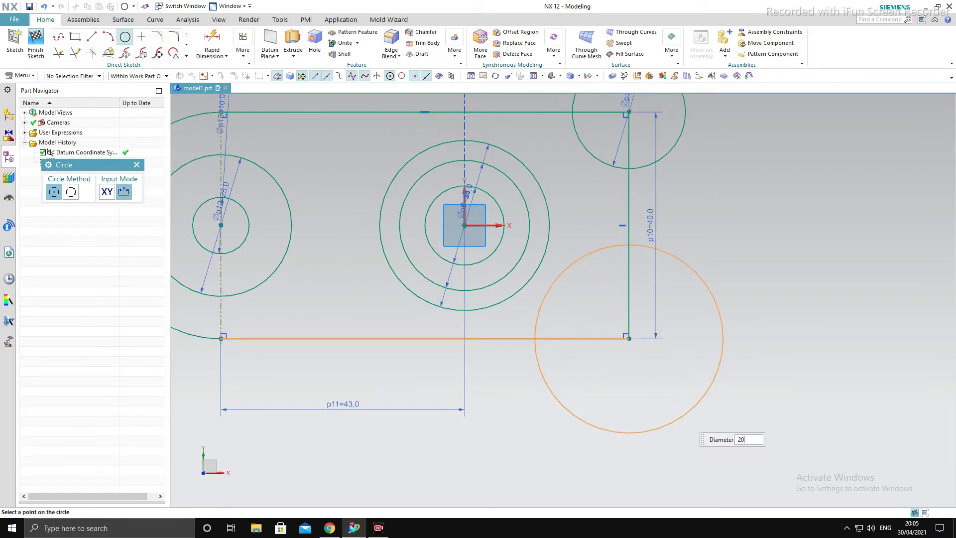
pyautogui.press('Return')
# Add Ø20 circles on the bottom and top edges, then select the unwanted tangent constraint
pyautogui.scroll(1, 804, 387)
pyautogui.scroll(1, 805, 387)
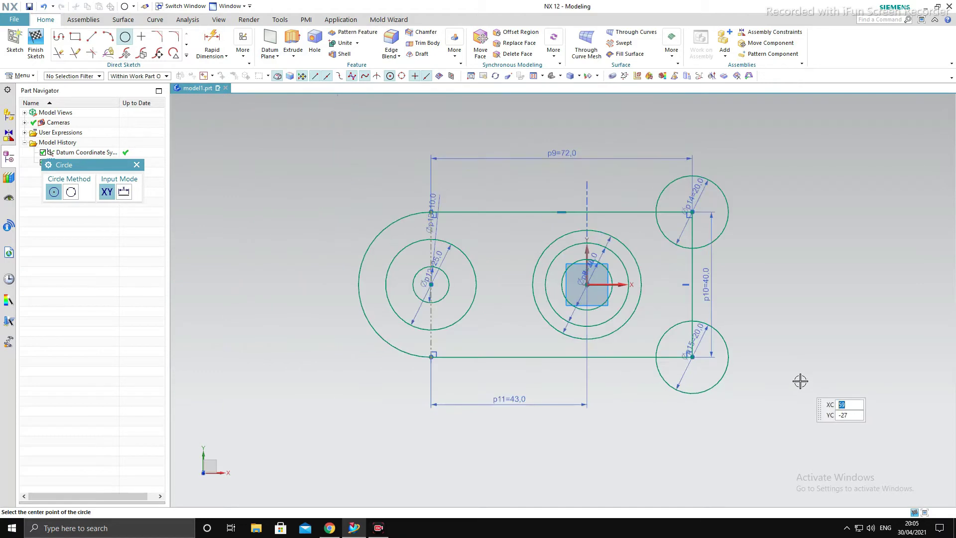
pyautogui.click(503, 355)
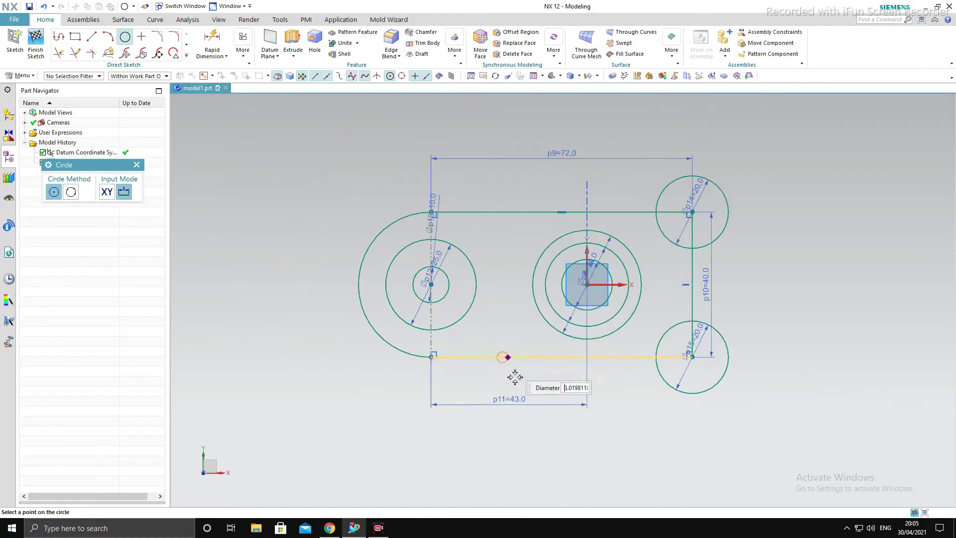
pyautogui.write('20')
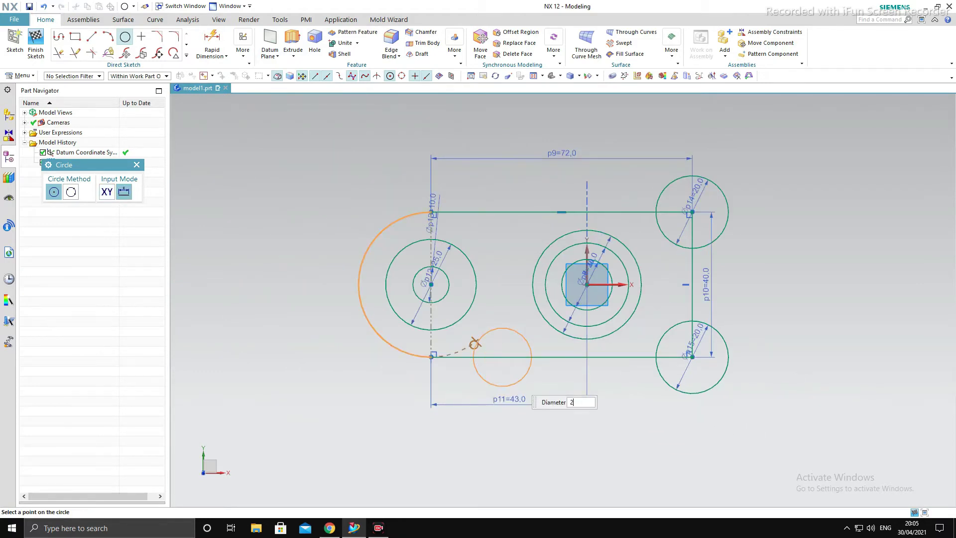
pyautogui.press('Return')
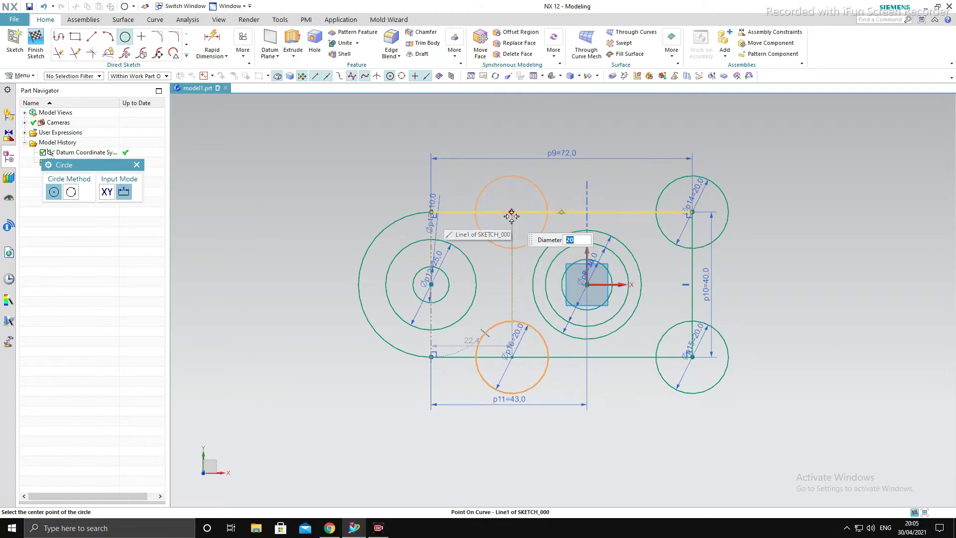
pyautogui.click(512, 216)
pyautogui.press('Escape')
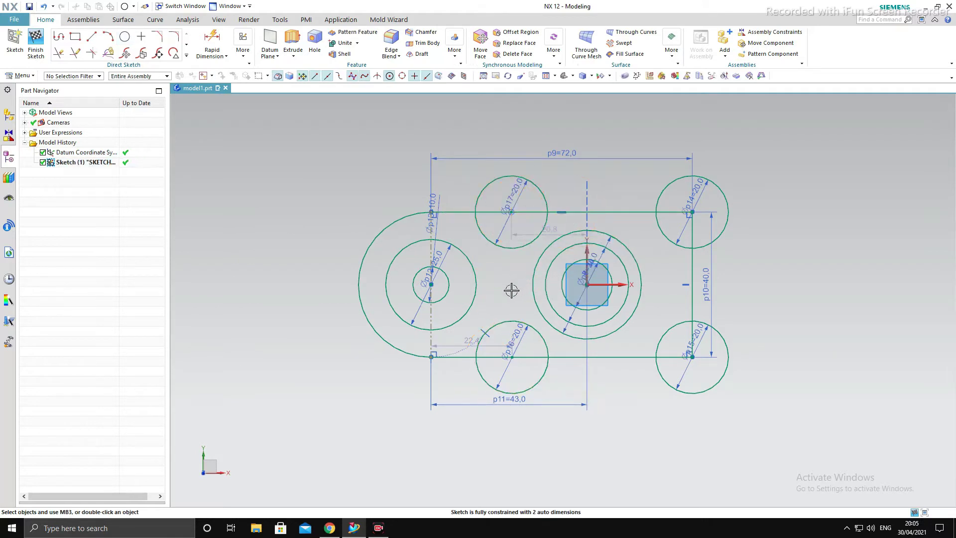
pyautogui.click(484, 332)
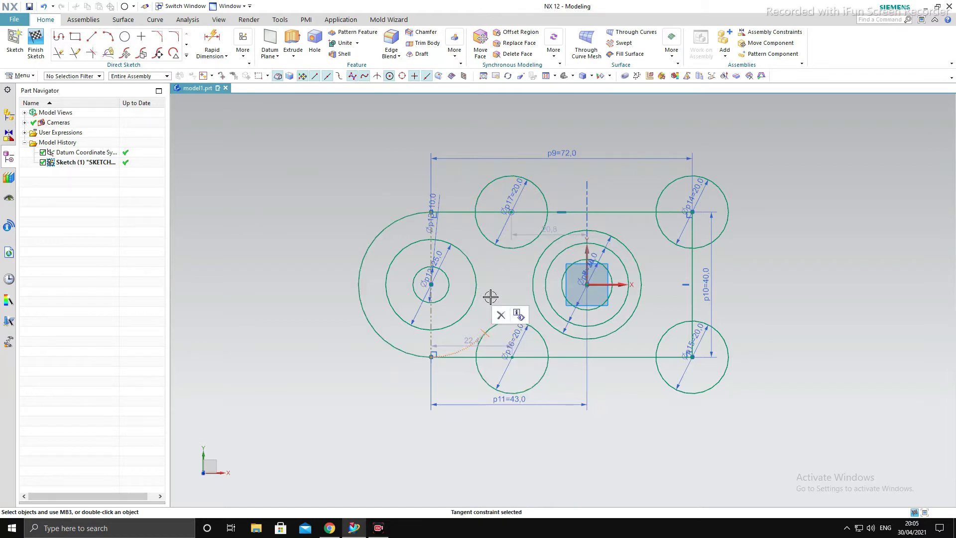
# Delete the unwanted tangent constraint on the lower arc
pyautogui.press('Delete')
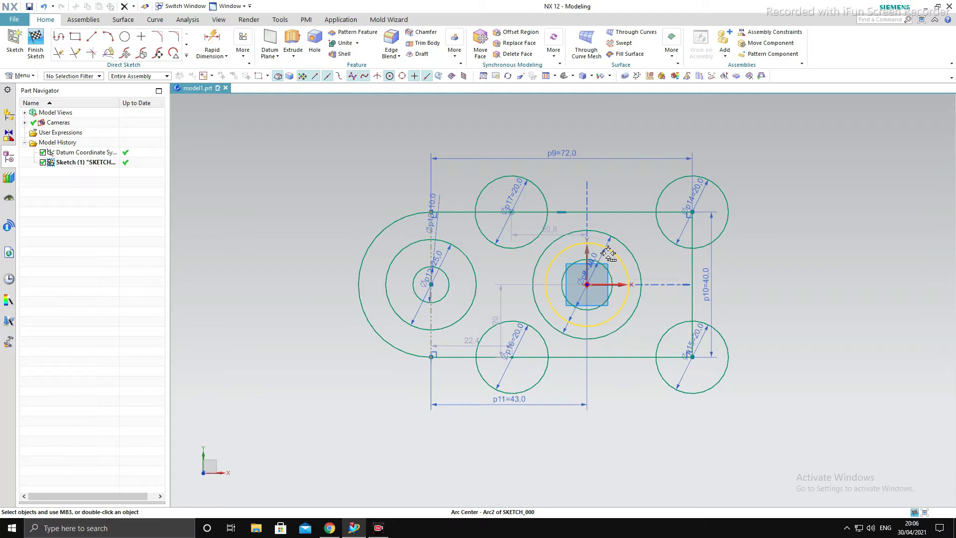
pyautogui.moveTo(609, 254); pyautogui.dragTo(630, 213)
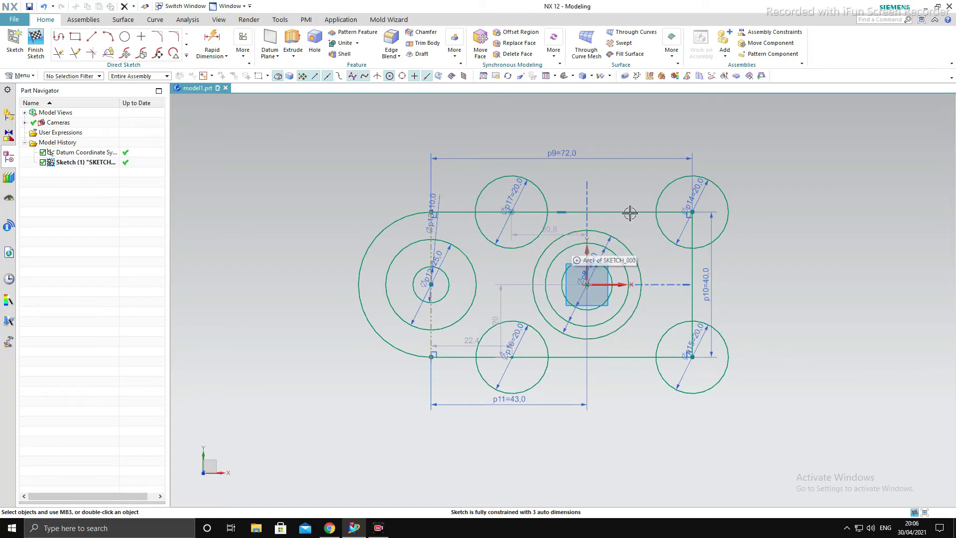
pyautogui.click(127, 39)
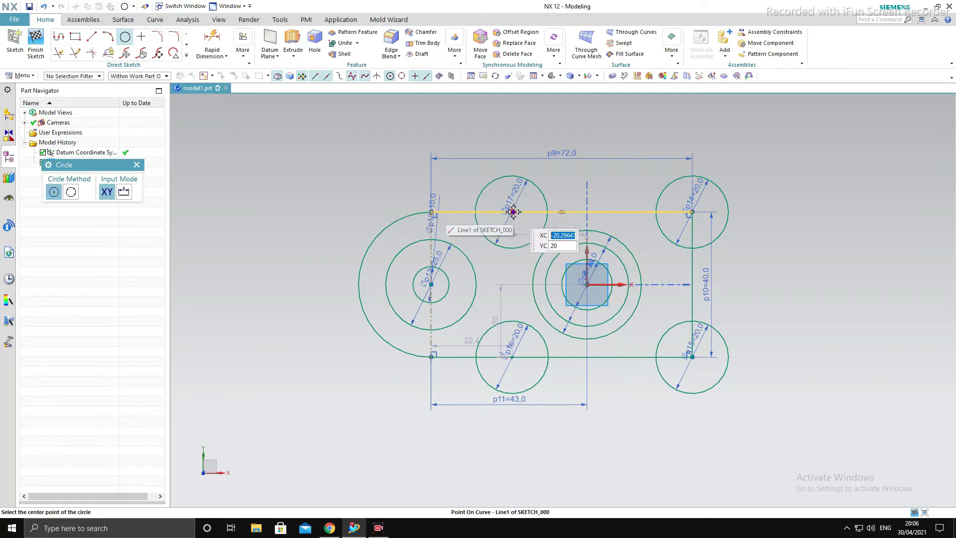
# Add Ø8 circles concentric with all four Ø20 circles
pyautogui.click(691, 213)
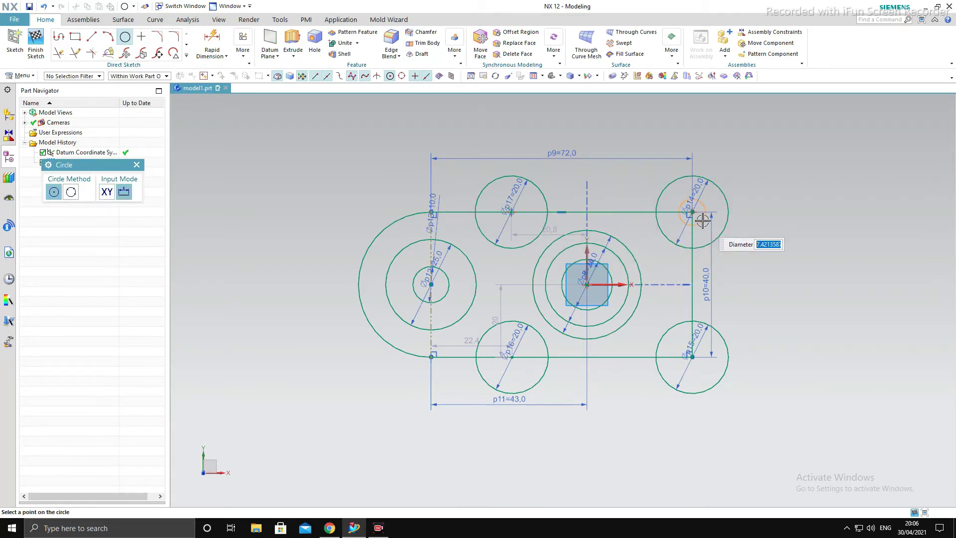
pyautogui.write('8')
pyautogui.press('Return')
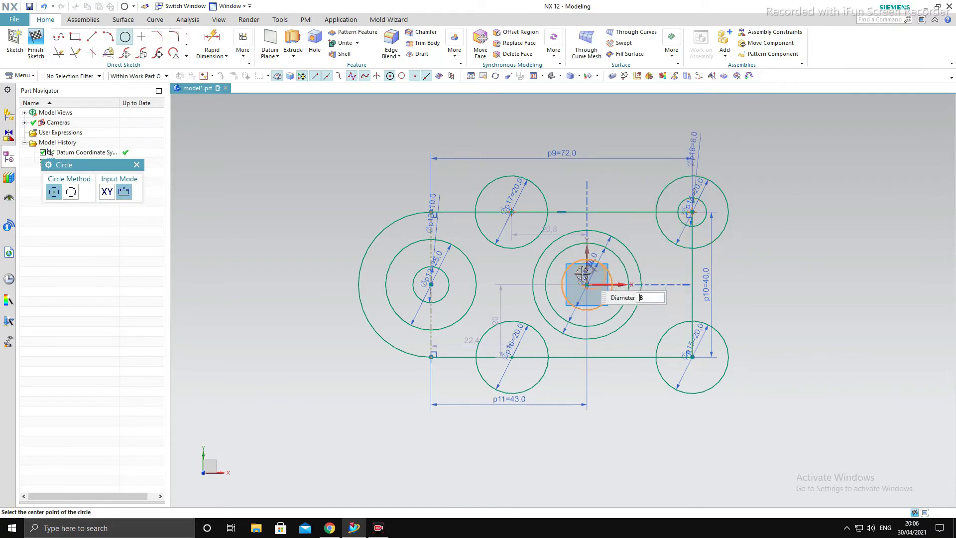
pyautogui.click(510, 213)
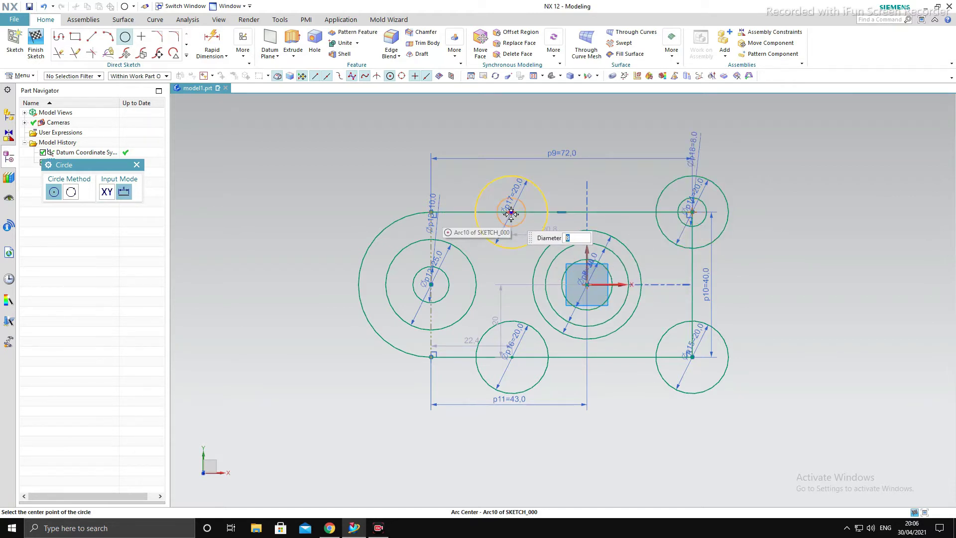
pyautogui.click(511, 356)
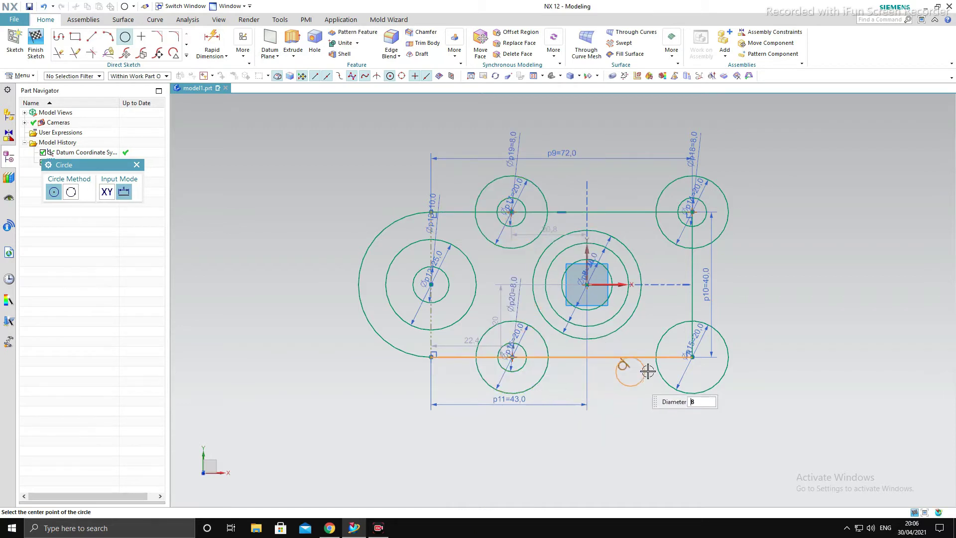
pyautogui.click(694, 357)
pyautogui.scroll(-3, 573, 373)
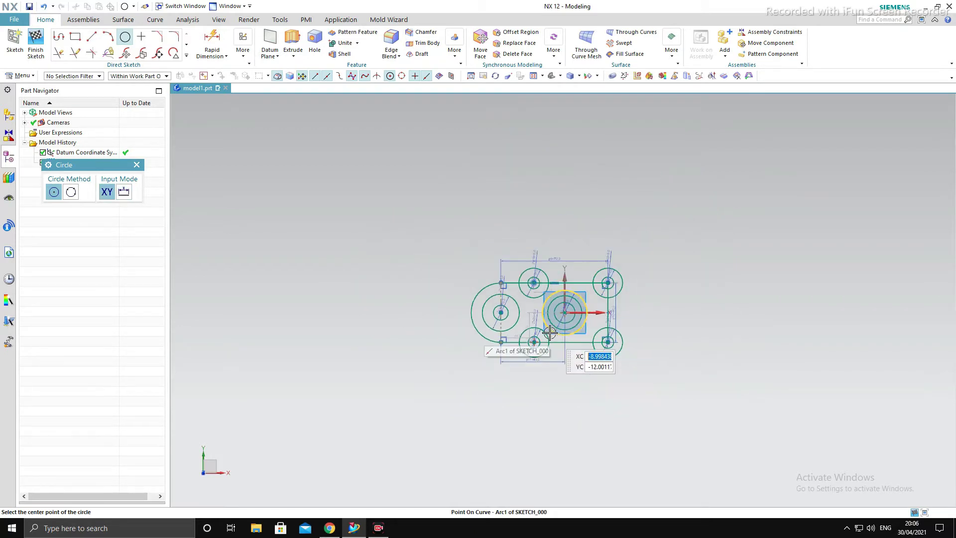
pyautogui.hotkey('ctrl', 'q')
pyautogui.scroll(-3, 548, 239)
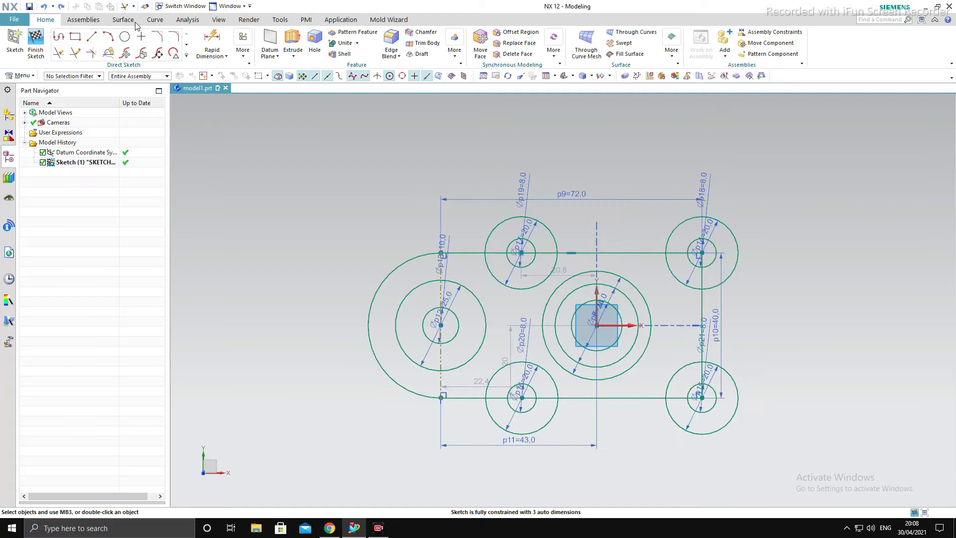
# Draw a 40-long vertical line down from the upper-right circle's right side
pyautogui.click(92, 36)
pyautogui.scroll(-1, 564, 294)
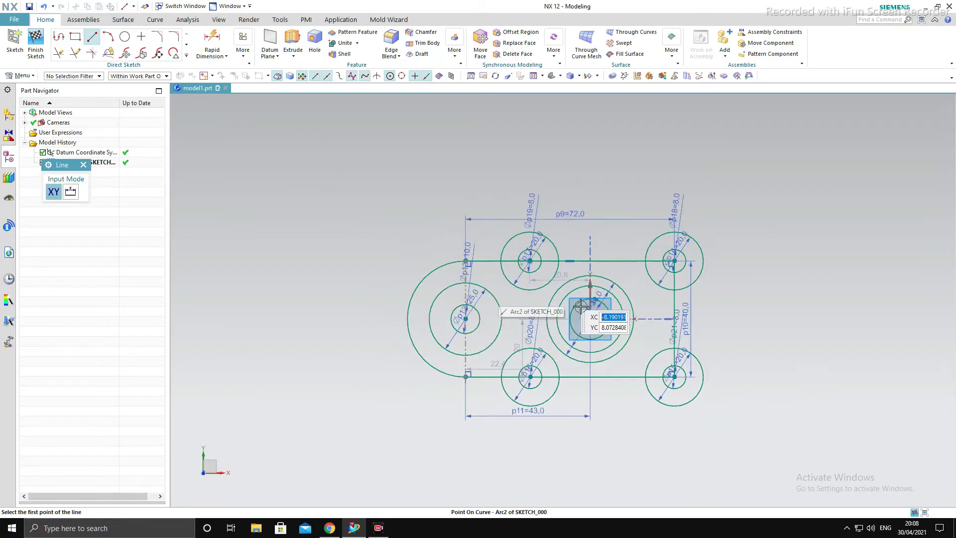
pyautogui.scroll(2, 601, 354)
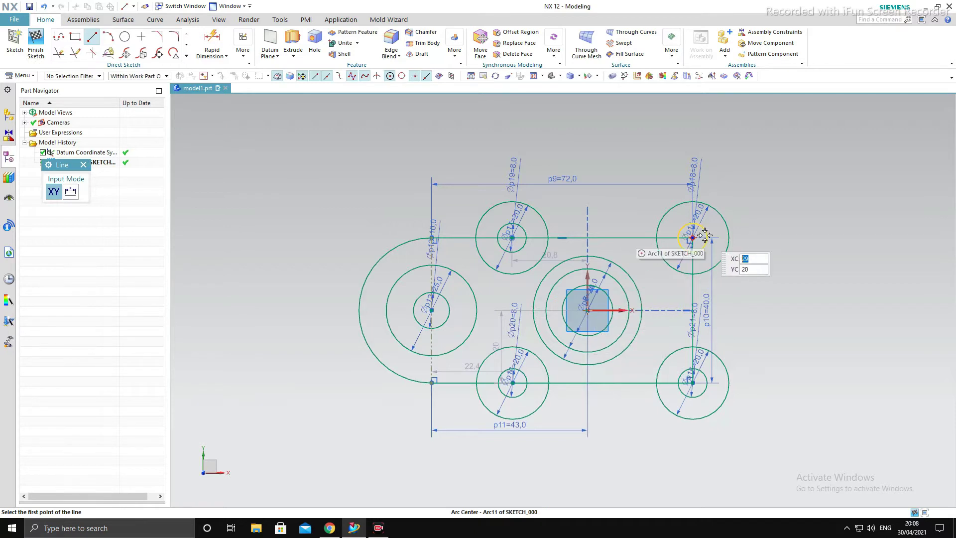
pyautogui.click(729, 235)
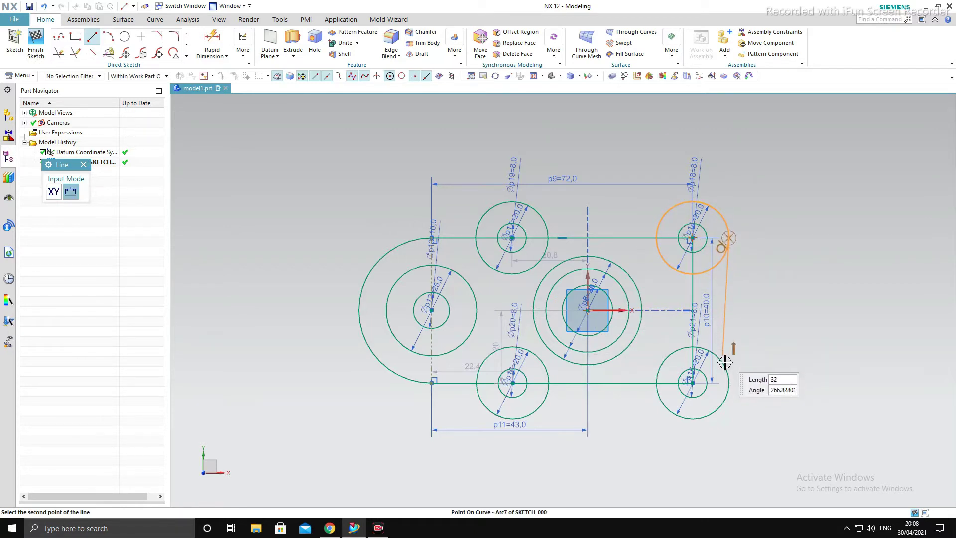
pyautogui.write('40')
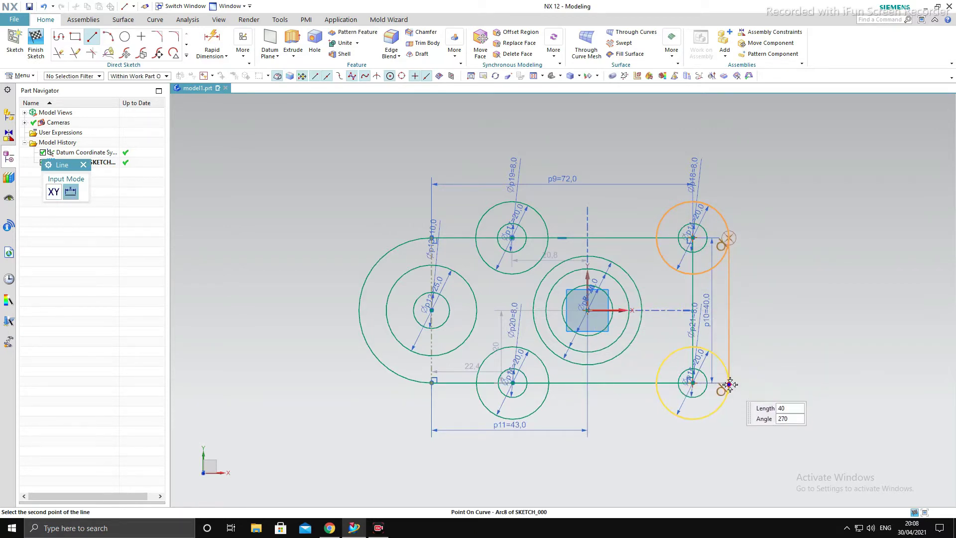
pyautogui.press('Return')
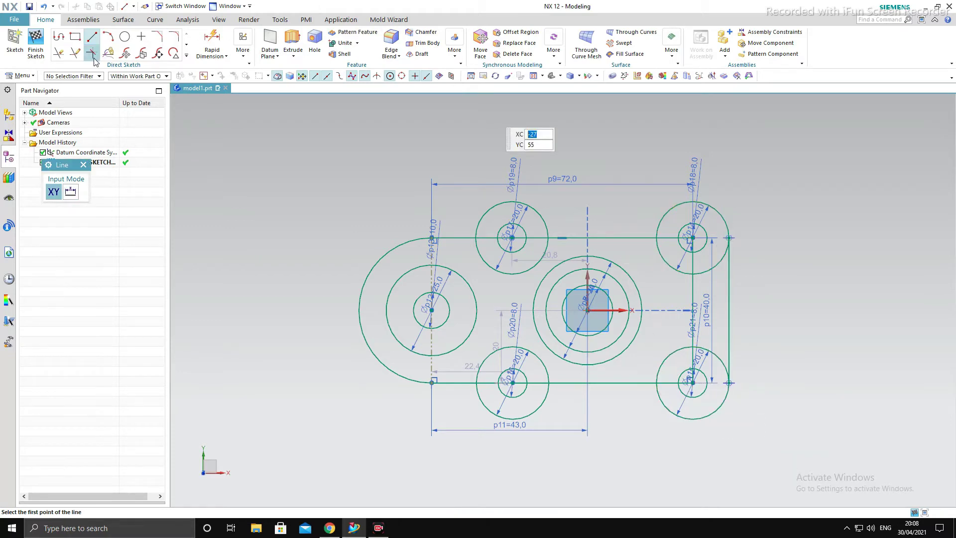
pyautogui.click(76, 53)
pyautogui.scroll(4, 637, 264)
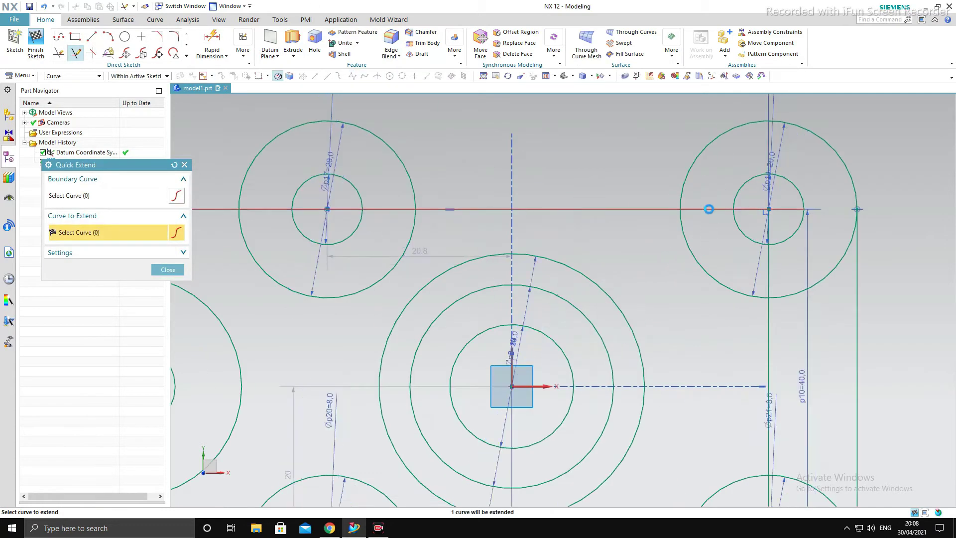
# Extend the horizontal outline line to the new vertical 40 line
pyautogui.click(752, 211)
pyautogui.scroll(-3, 753, 213)
pyautogui.scroll(2, 757, 294)
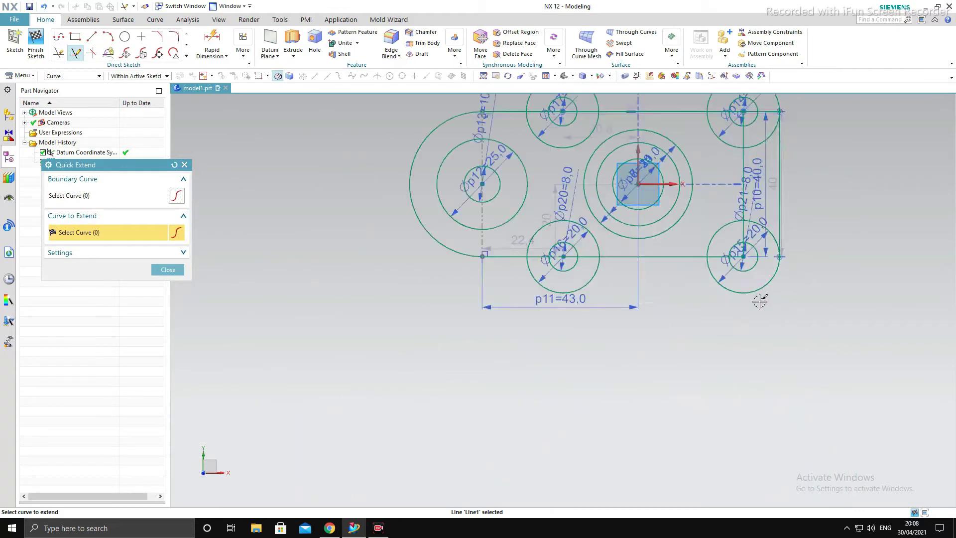
pyautogui.scroll(3, 732, 213)
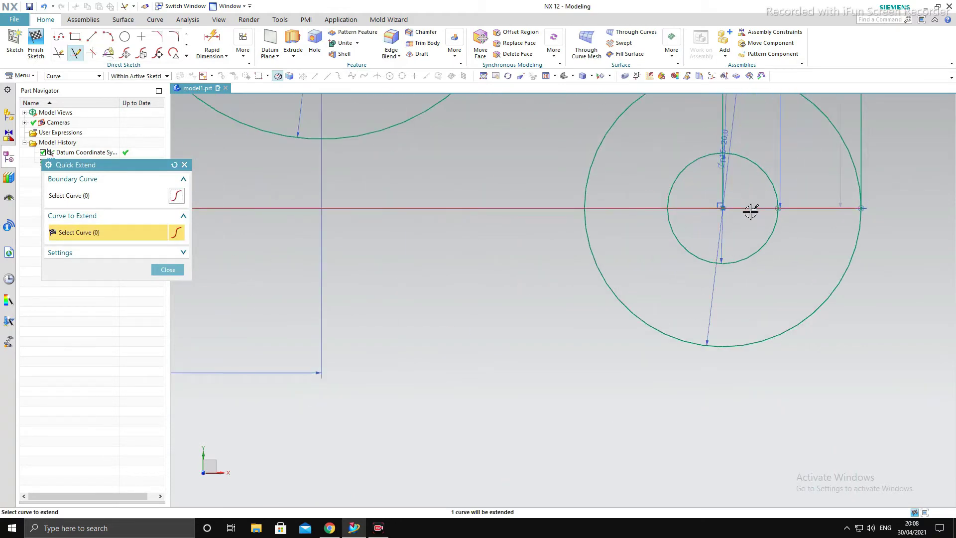
pyautogui.click(751, 208)
pyautogui.scroll(-3, 668, 294)
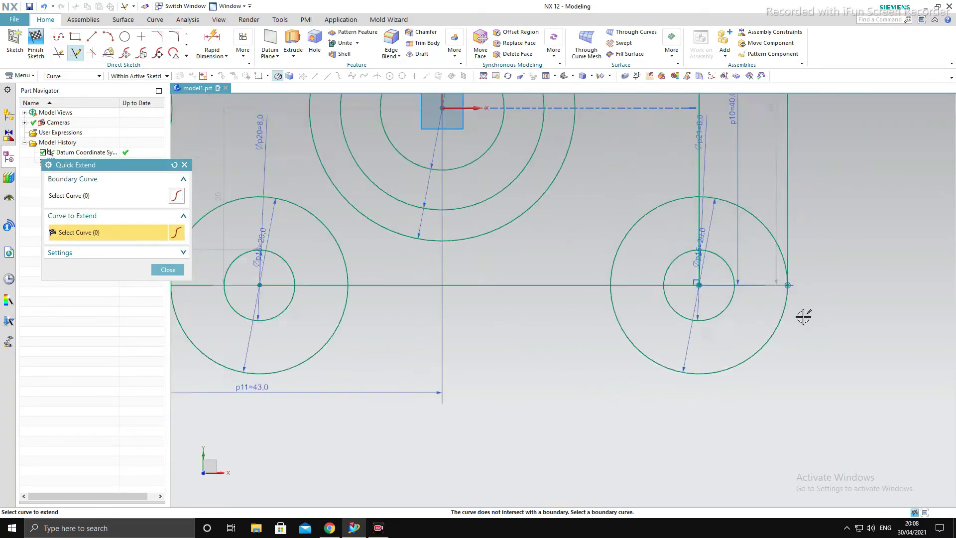
pyautogui.scroll(-5, 802, 316)
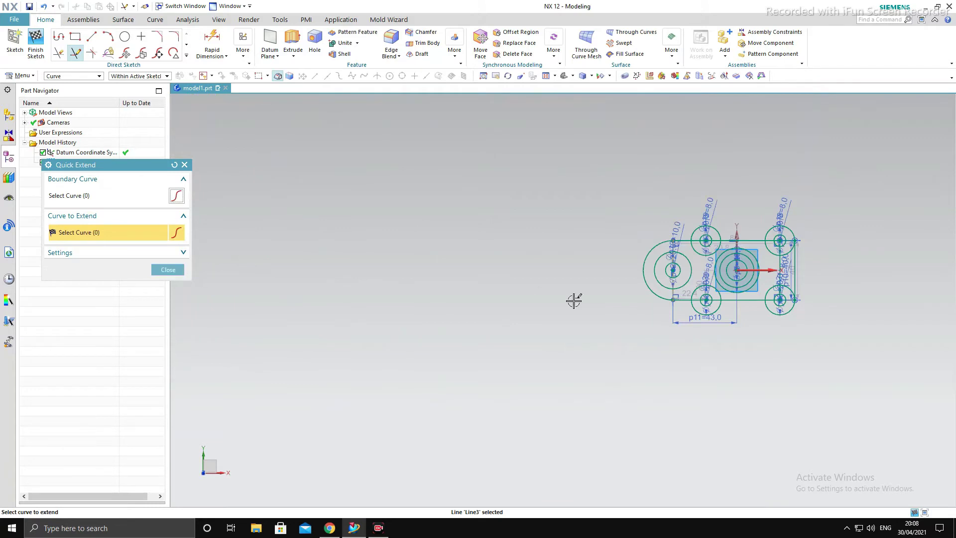
pyautogui.click(179, 273)
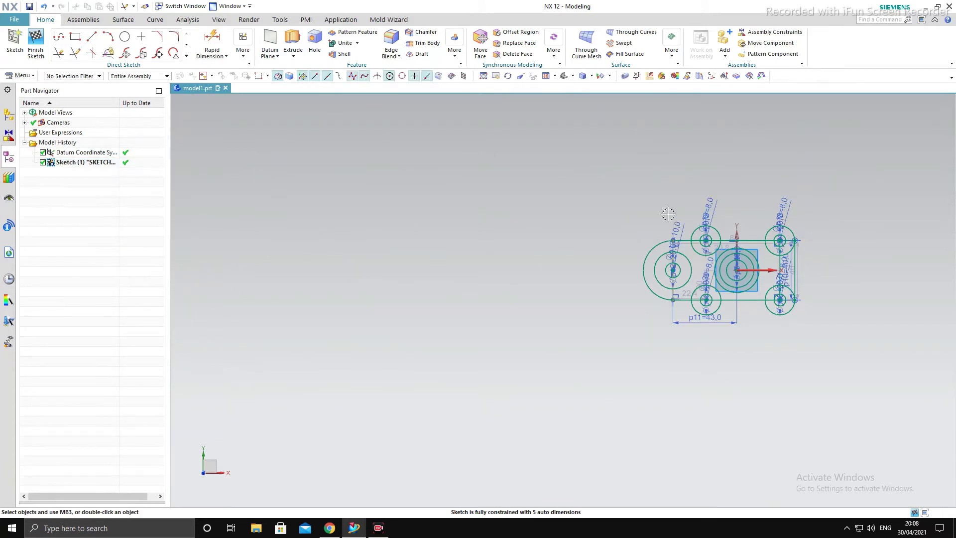
# Convert the rectangle's old right edge line into a reference line
pyautogui.scroll(3, 825, 257)
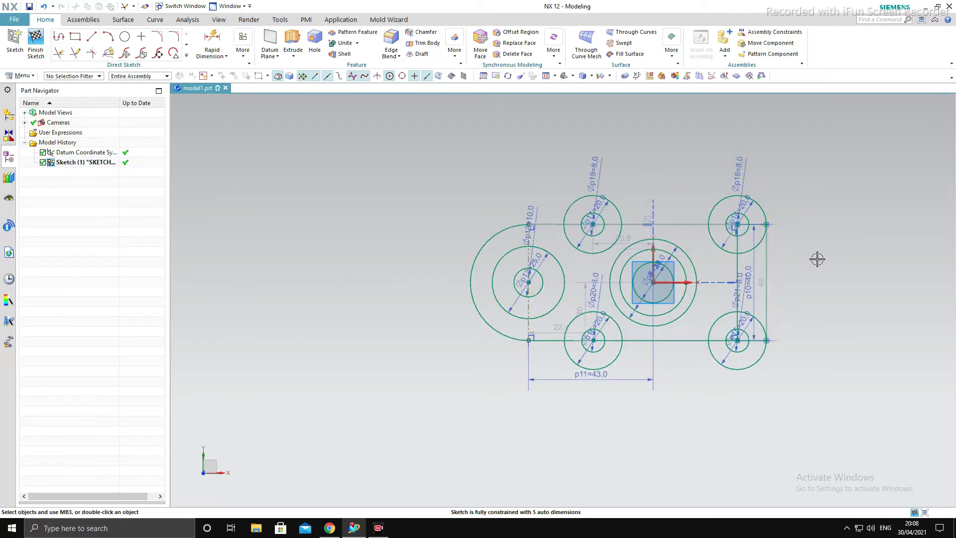
pyautogui.scroll(1, 793, 252)
pyautogui.rightClick(726, 349)
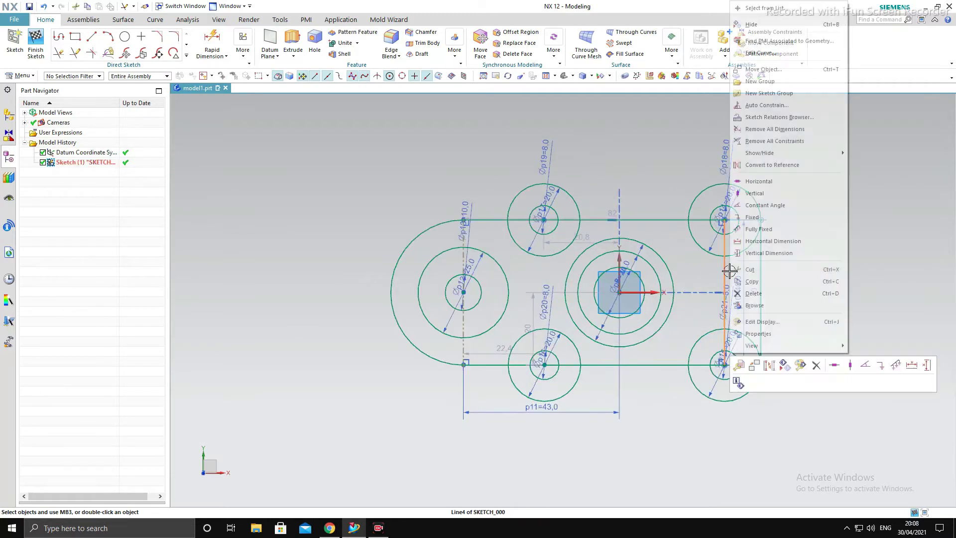
pyautogui.click(769, 366)
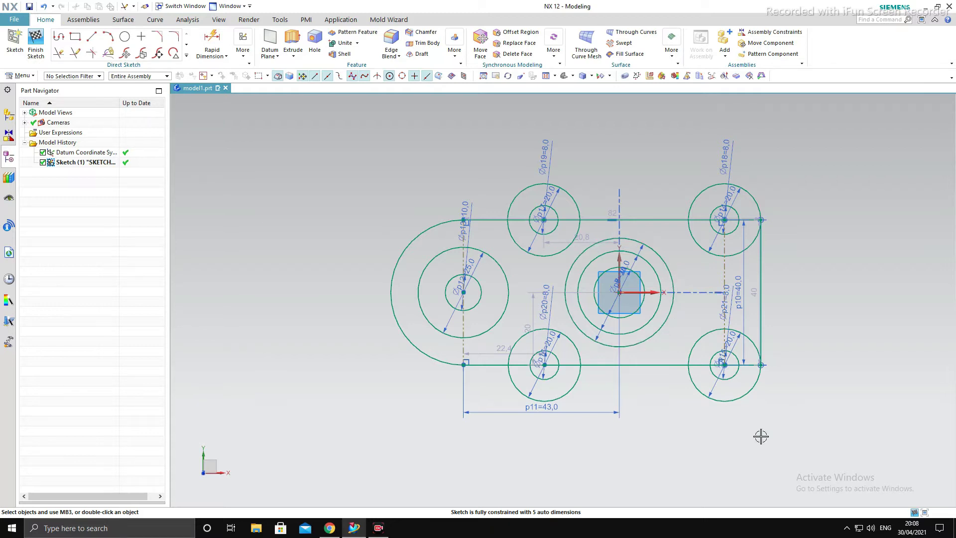
# Dimension the bottom and top circle pairs 58 apart (p22=58, p23=58)
pyautogui.press('d')
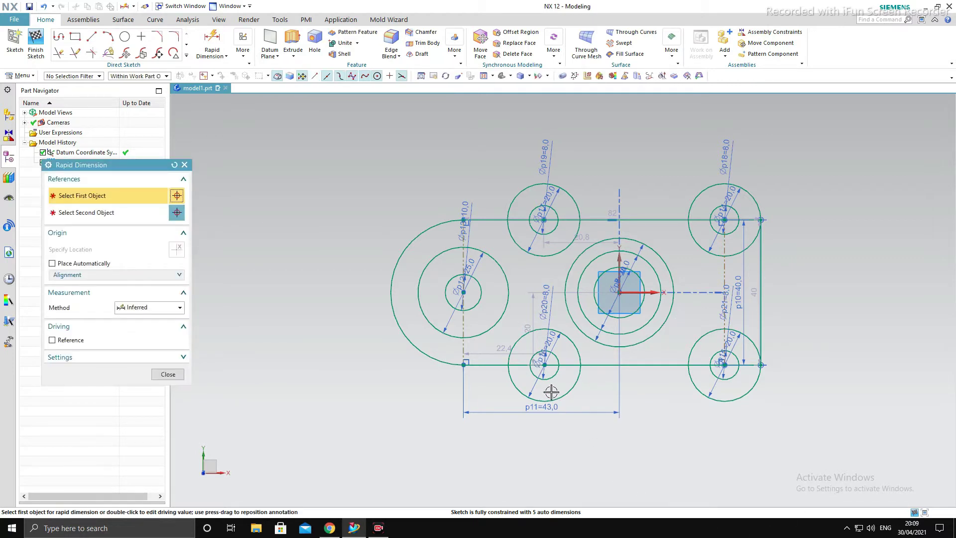
pyautogui.click(557, 371)
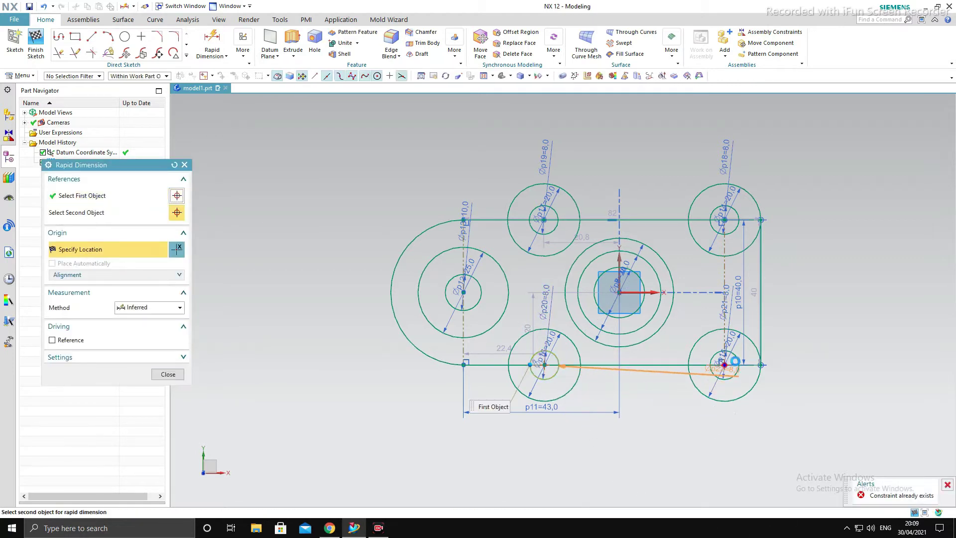
pyautogui.click(725, 366)
pyautogui.click(636, 446)
pyautogui.write('58')
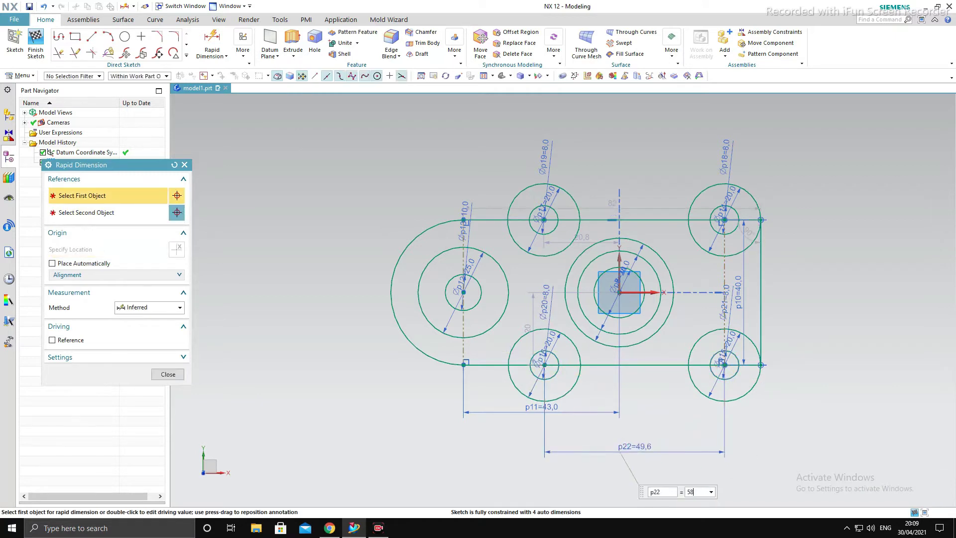
pyautogui.press('Return')
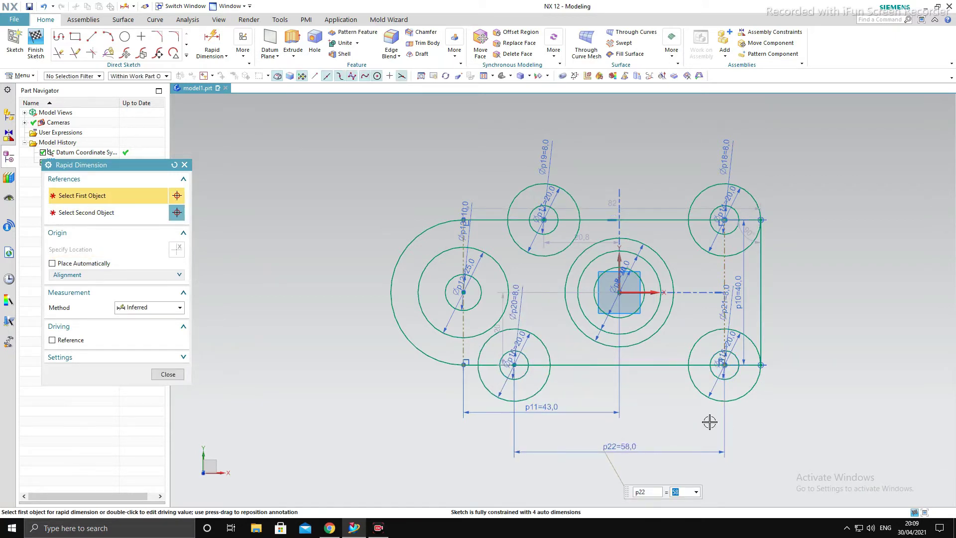
pyautogui.click(577, 230)
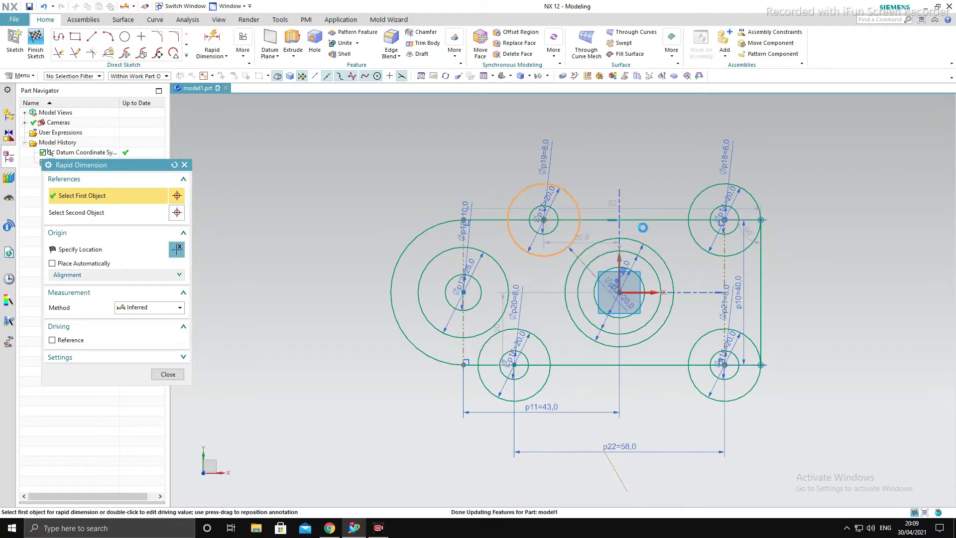
pyautogui.click(727, 225)
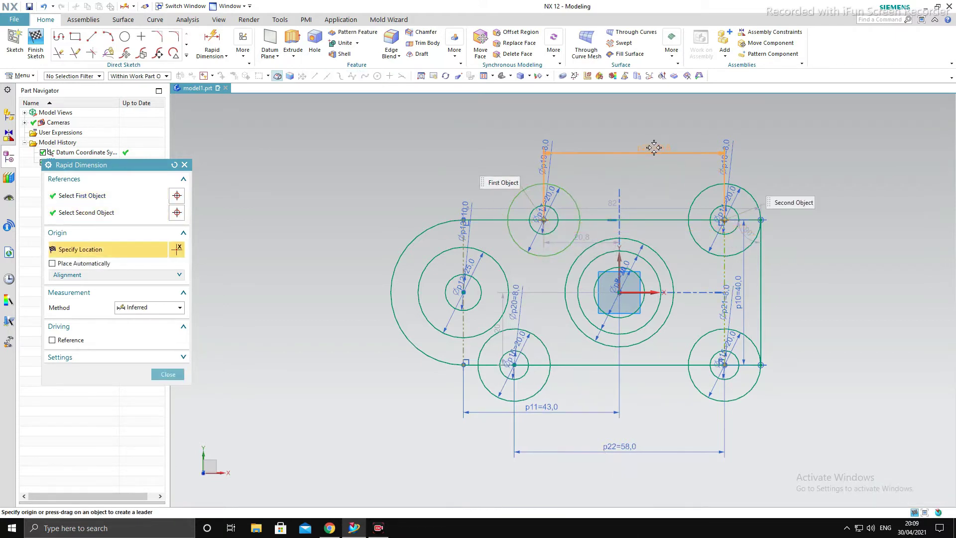
pyautogui.click(653, 147)
pyautogui.write('58')
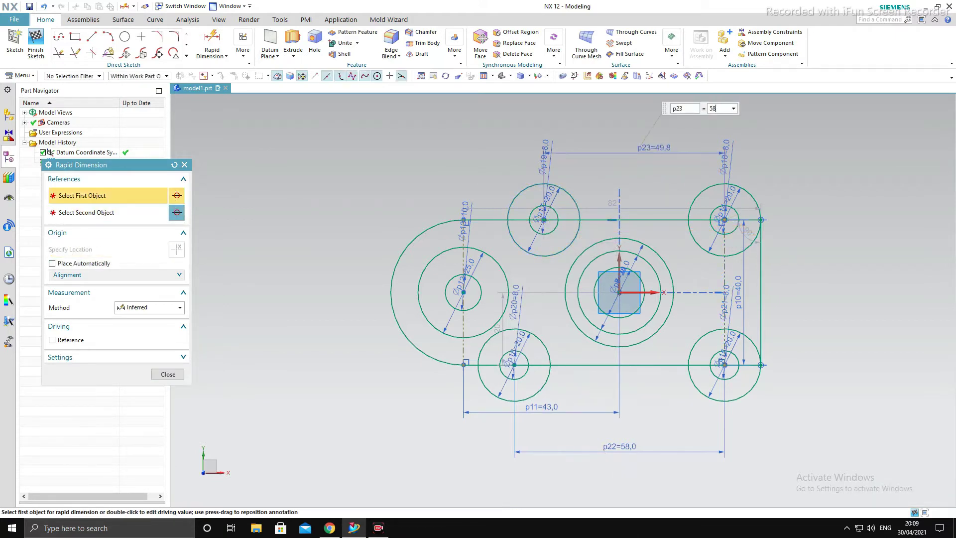
pyautogui.press('Return')
pyautogui.press('Escape')
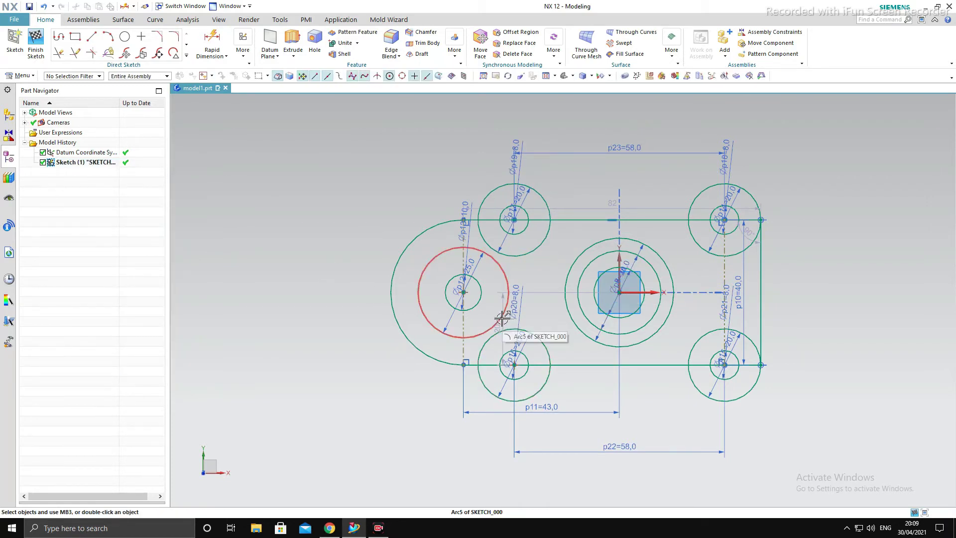
# Finish the sketch and orbit the view to a tilted 3-D angle
pyautogui.scroll(-3, 597, 304)
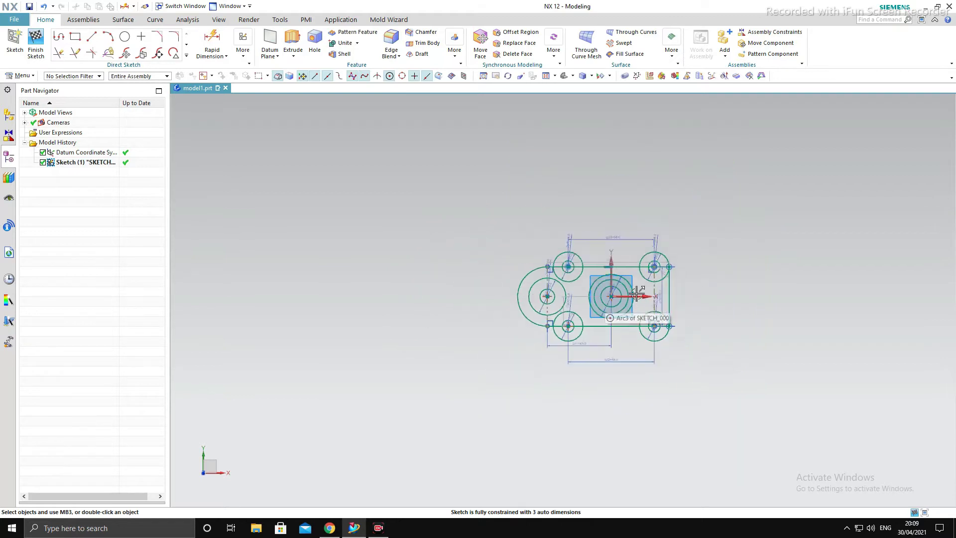
pyautogui.scroll(4, 647, 324)
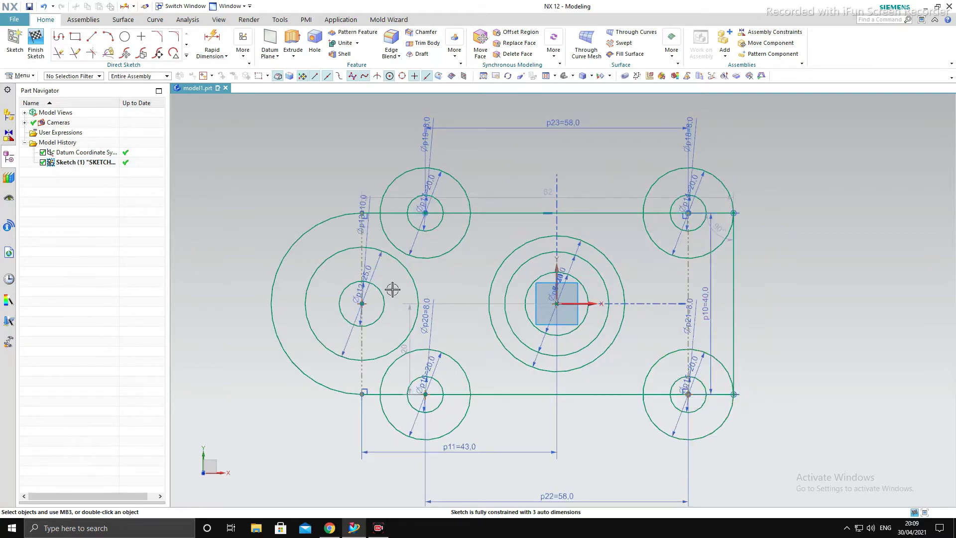
pyautogui.click(35, 40)
pyautogui.moveTo(563, 269)
pyautogui.mouseDown(button='middle')
pyautogui.moveTo(564, 298)
pyautogui.moveTo(551, 284)
pyautogui.mouseUp(button='middle')
pyautogui.scroll(4, 551, 284)
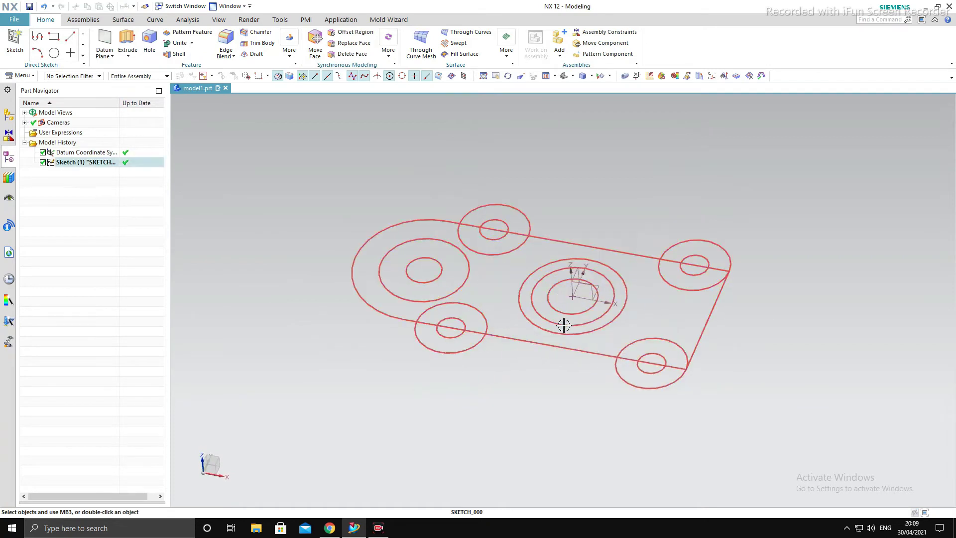
pyautogui.moveTo(561, 324)
pyautogui.mouseDown(button='middle')
pyautogui.moveTo(555, 345)
pyautogui.moveTo(537, 342)
pyautogui.moveTo(529, 298)
pyautogui.moveTo(529, 320)
pyautogui.moveTo(512, 331)
pyautogui.moveTo(511, 321)
pyautogui.mouseUp(button='middle')
pyautogui.scroll(1, 538, 324)
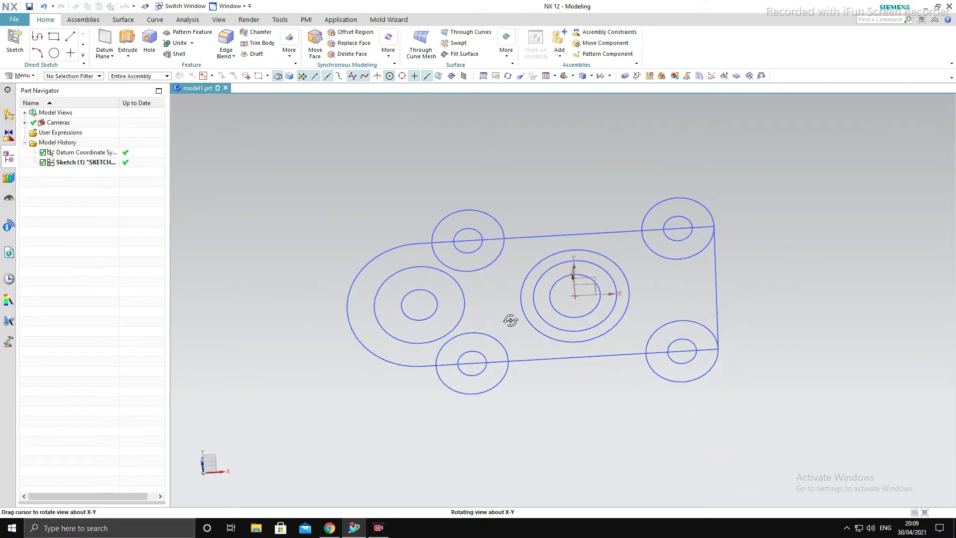
pyautogui.click(128, 40)
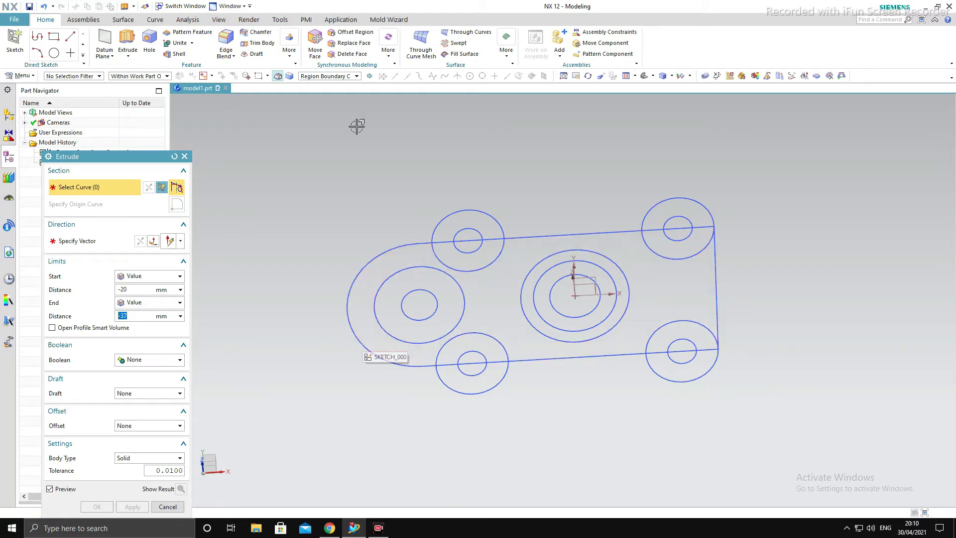
# Select the outer outline as the extrude section using Connected Curves
pyautogui.click(348, 76)
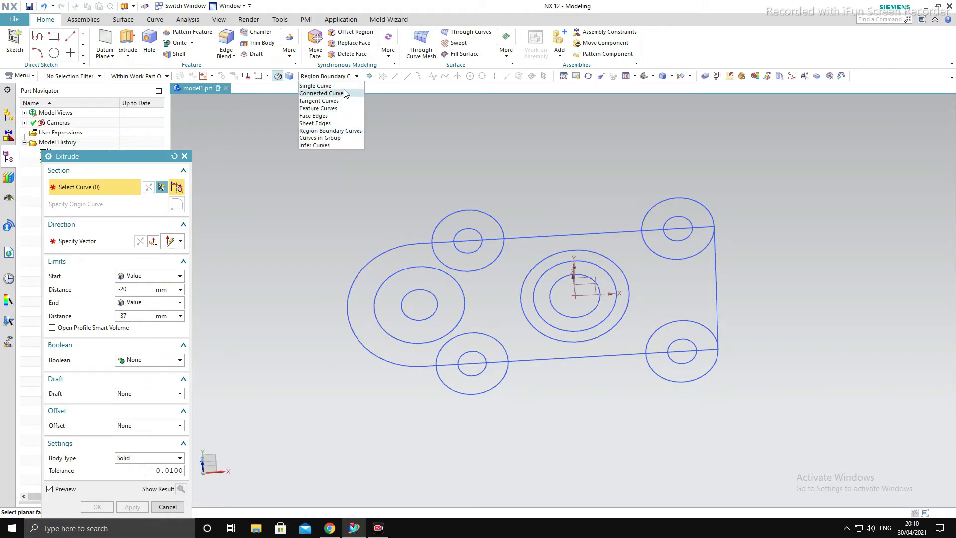
pyautogui.click(345, 94)
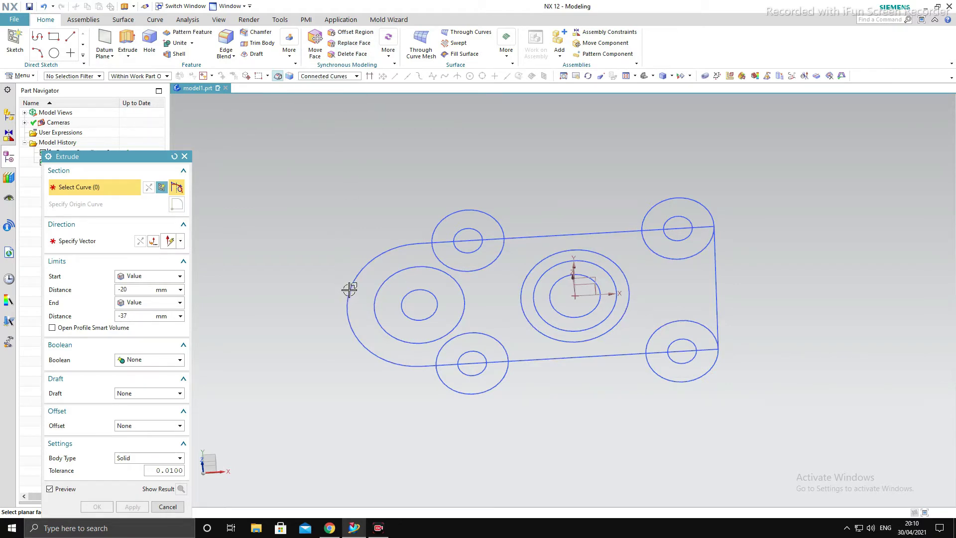
pyautogui.scroll(5, 570, 227)
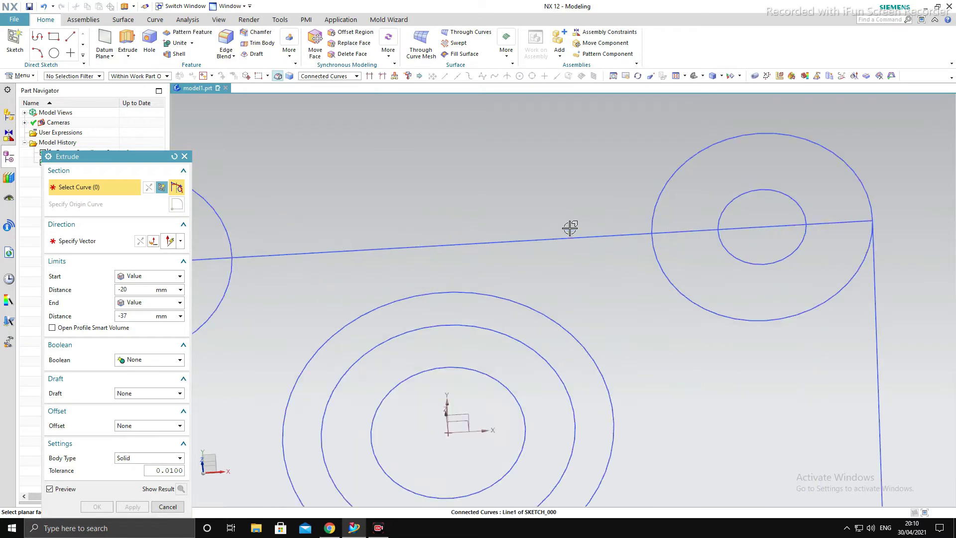
pyautogui.click(565, 239)
pyautogui.scroll(-5, 565, 215)
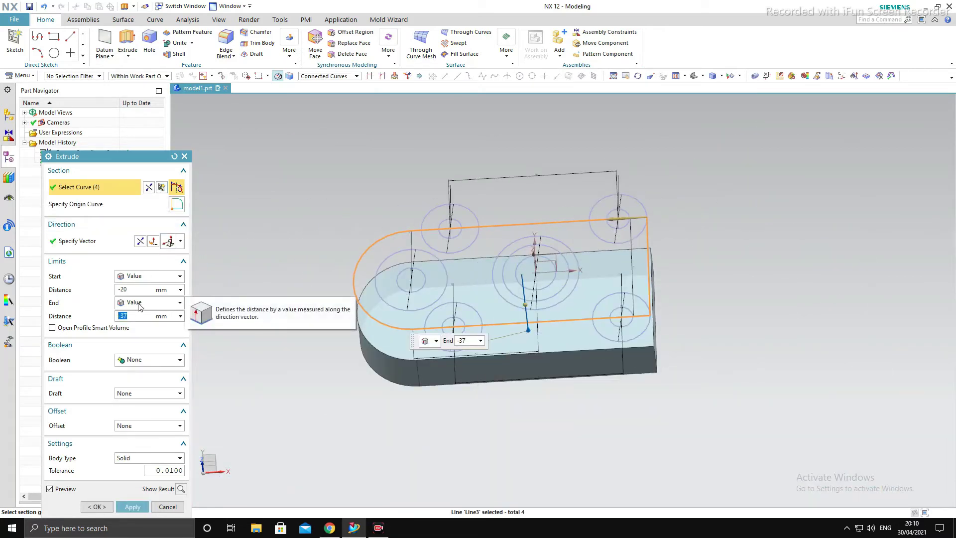
# Extrude from 0 to 47 mm in the reversed direction and create the plate
pyautogui.write('0')
pyautogui.press('Return')
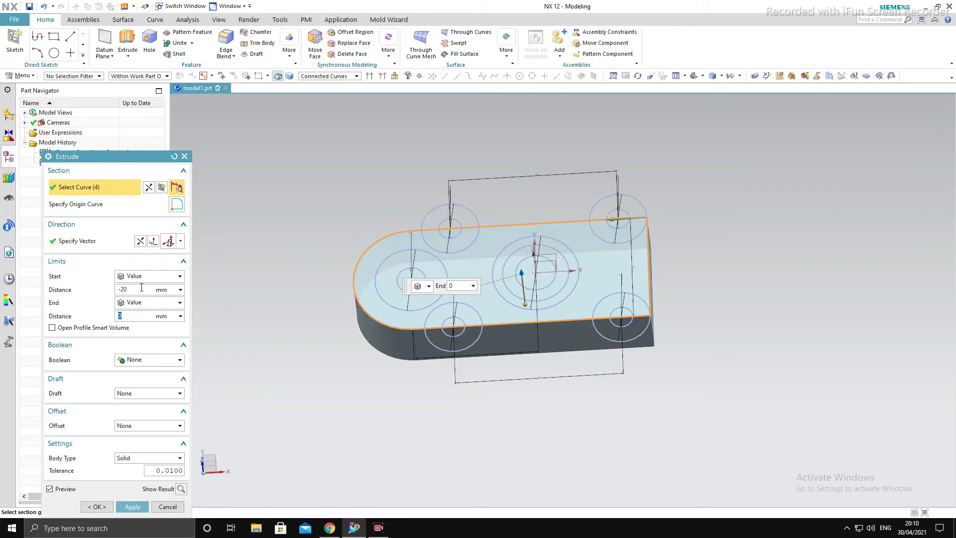
pyautogui.click(141, 289)
pyautogui.write('0')
pyautogui.press('Return')
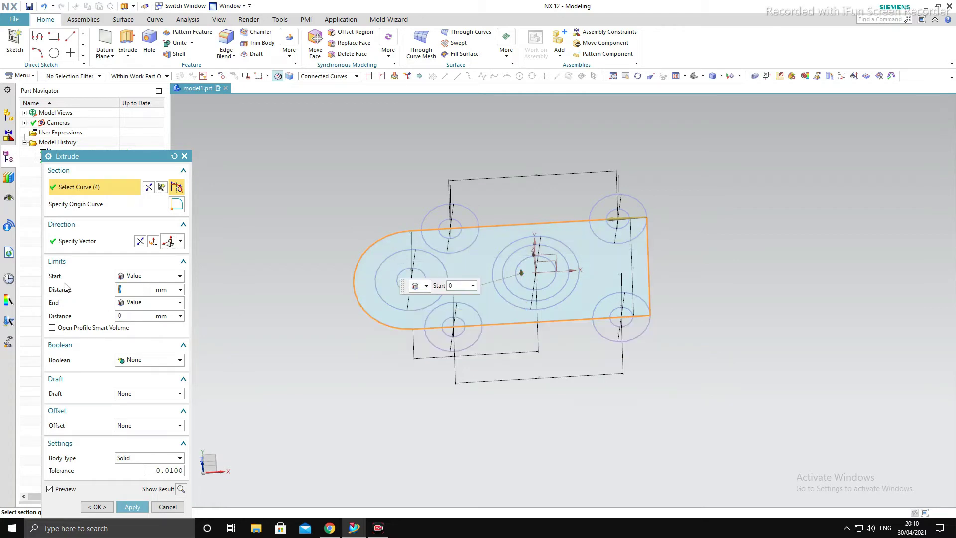
pyautogui.click(136, 317)
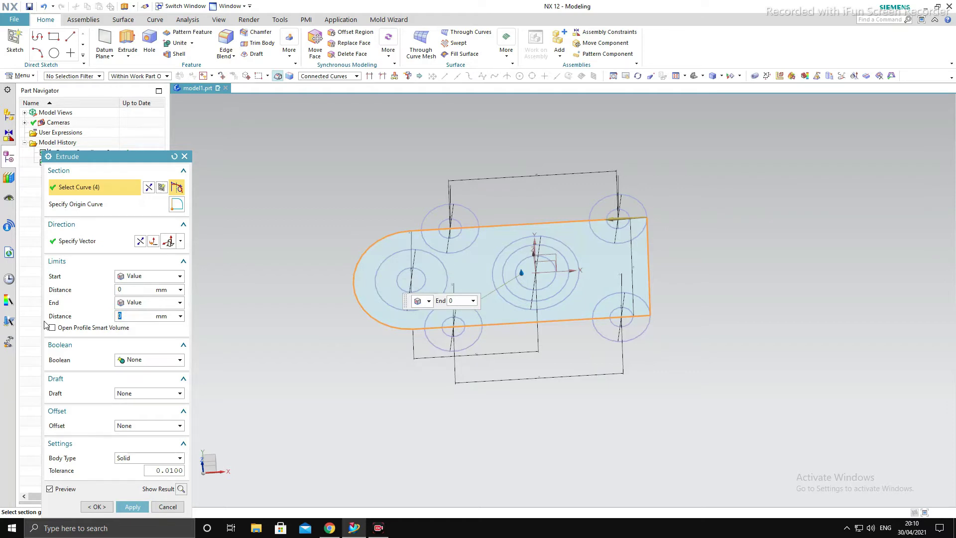
pyautogui.write('47')
pyautogui.press('Return')
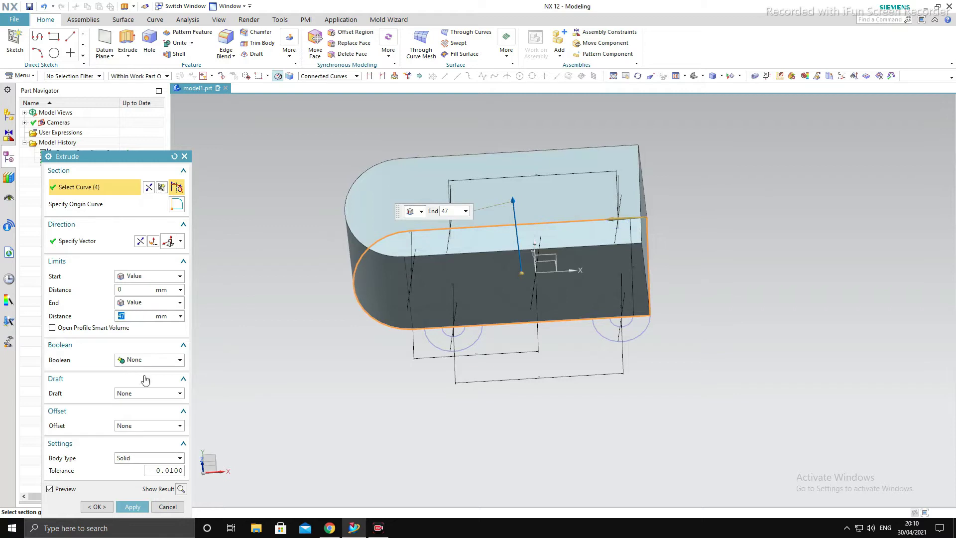
pyautogui.moveTo(361, 366)
pyautogui.mouseDown(button='middle')
pyautogui.moveTo(367, 352)
pyautogui.moveTo(358, 402)
pyautogui.moveTo(329, 402)
pyautogui.moveTo(373, 403)
pyautogui.moveTo(395, 357)
pyautogui.moveTo(408, 378)
pyautogui.mouseUp(button='middle')
pyautogui.scroll(-3, 523, 299)
pyautogui.scroll(3, 640, 343)
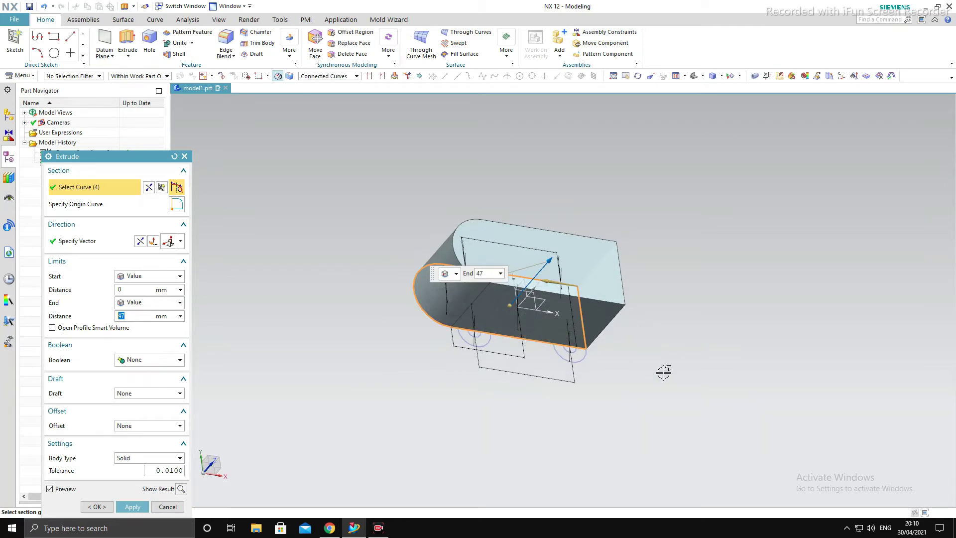
pyautogui.click(140, 242)
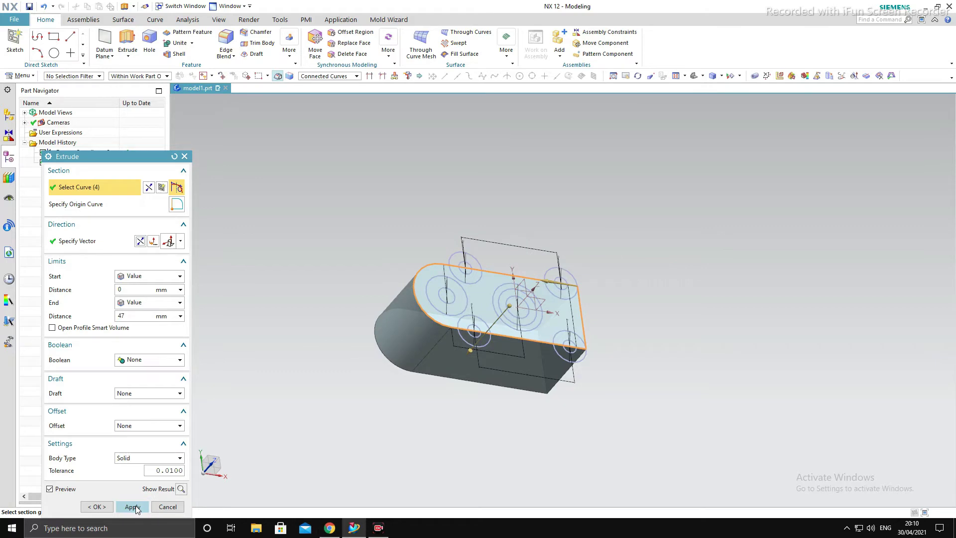
pyautogui.click(133, 506)
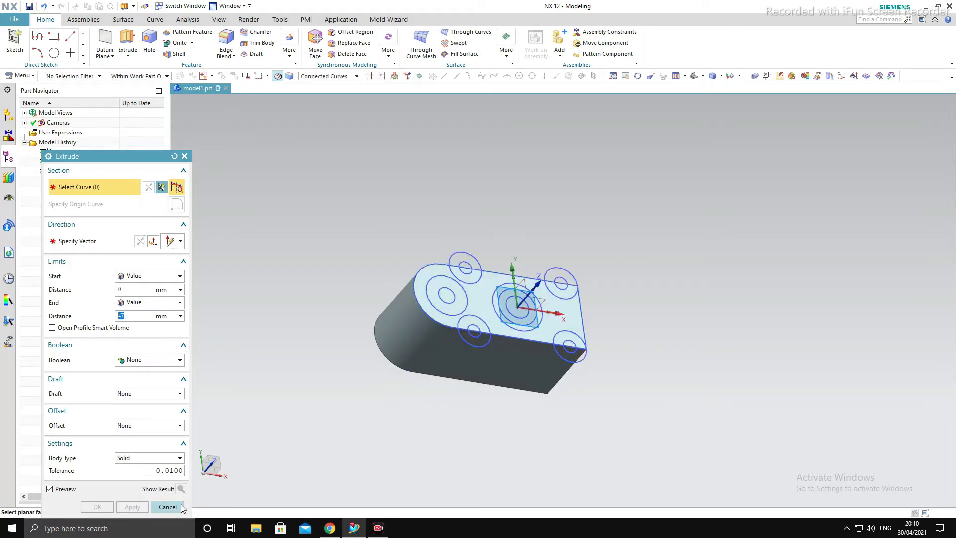
pyautogui.click(167, 507)
pyautogui.scroll(-3, 585, 367)
pyautogui.moveTo(585, 367)
pyautogui.mouseDown(button='middle')
pyautogui.moveTo(604, 295)
pyautogui.moveTo(572, 323)
pyautogui.mouseUp(button='middle')
pyautogui.press('F8')
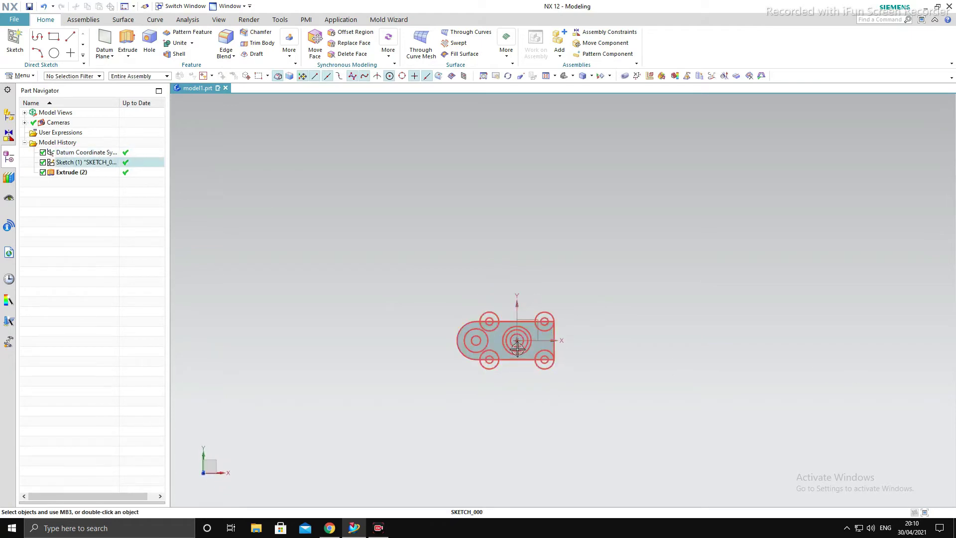
pyautogui.scroll(2, 513, 343)
pyautogui.scroll(-2, 522, 358)
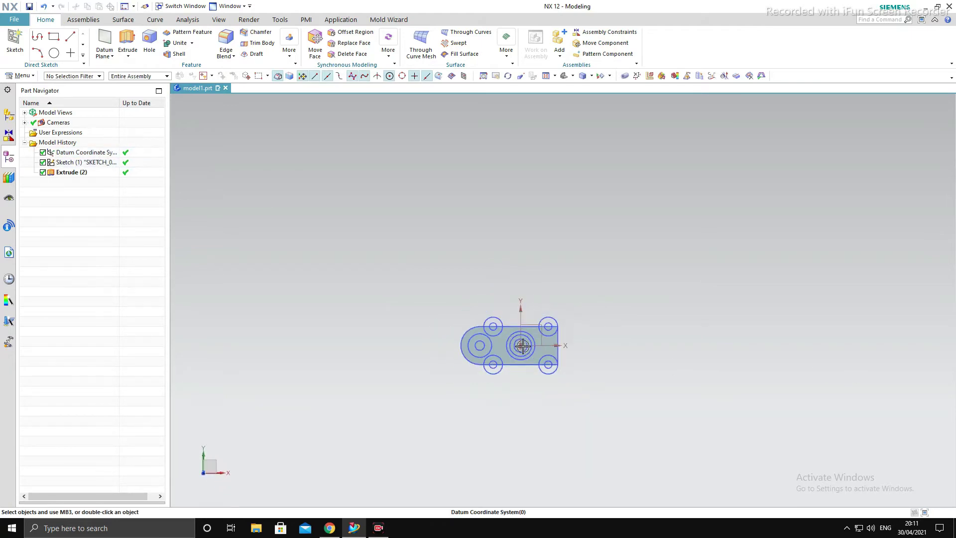
pyautogui.moveTo(537, 371); pyautogui.dragTo(534, 374, button='middle')
pyautogui.press('F8')
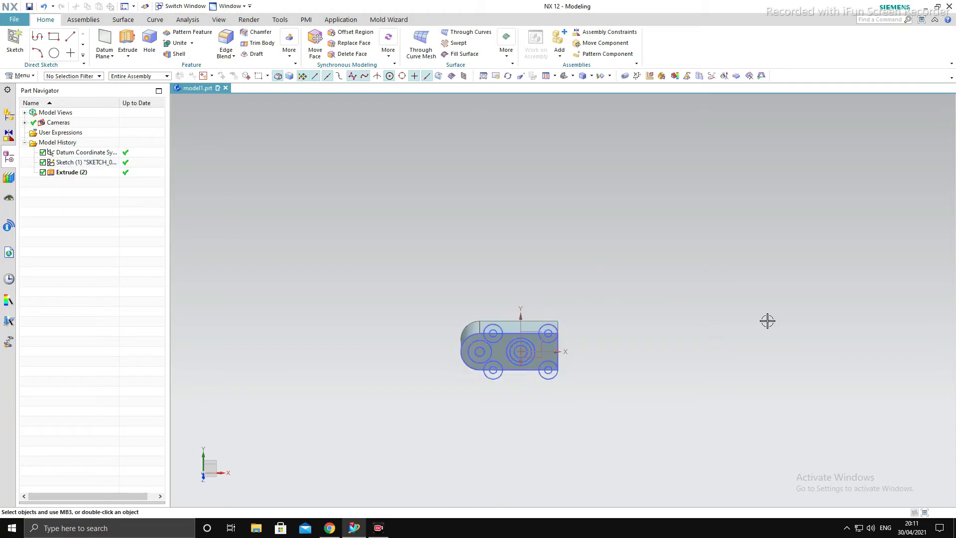
pyautogui.scroll(2, 491, 357)
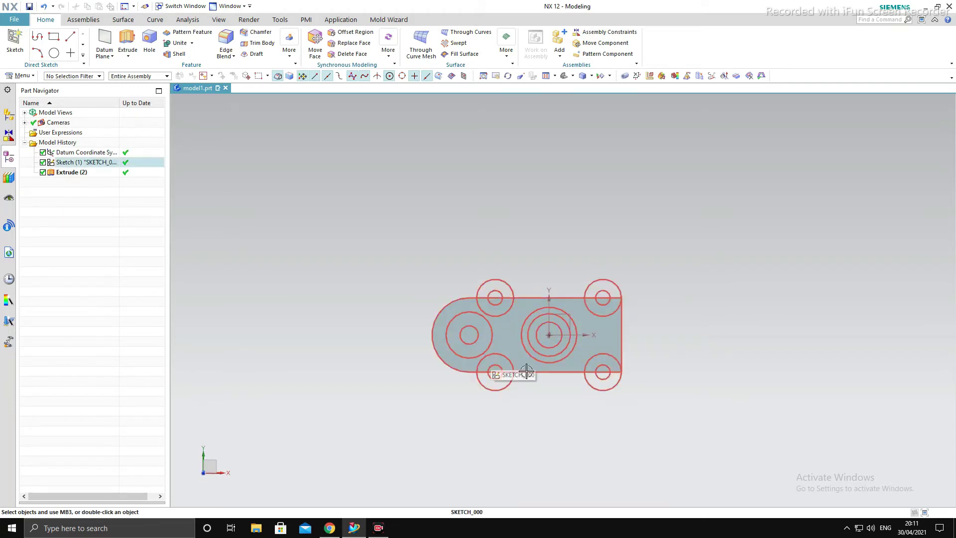
pyautogui.moveTo(700, 342)
pyautogui.mouseDown(button='middle')
pyautogui.moveTo(700, 252)
pyautogui.moveTo(687, 209)
pyautogui.mouseUp(button='middle')
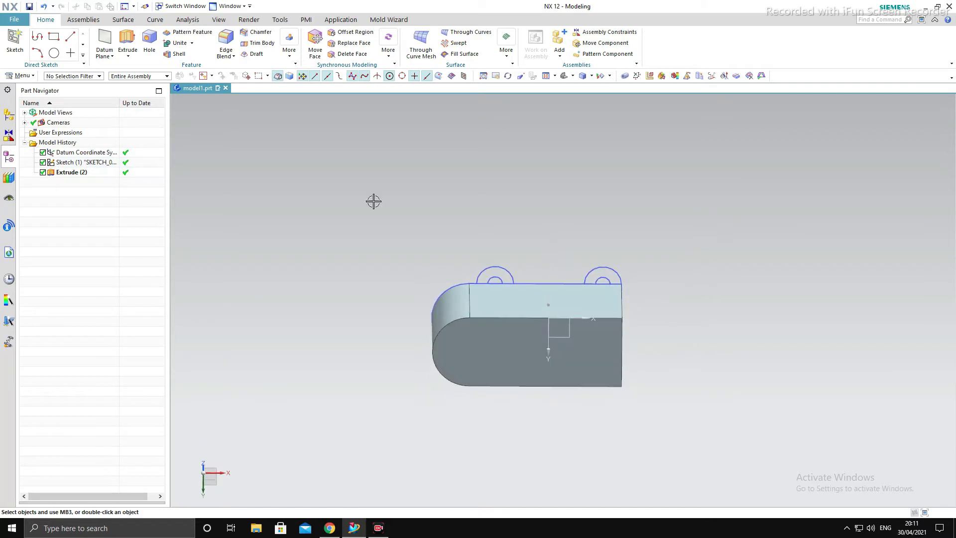
# Start a new sketch on the plate's face, viewed straight on
pyautogui.click(10, 56)
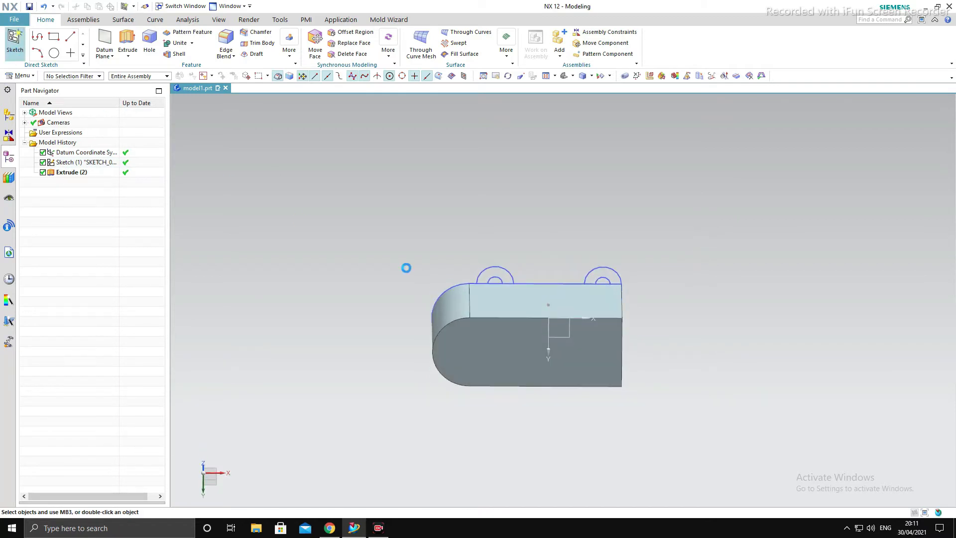
pyautogui.click(465, 336)
pyautogui.middleClick(902, 314)
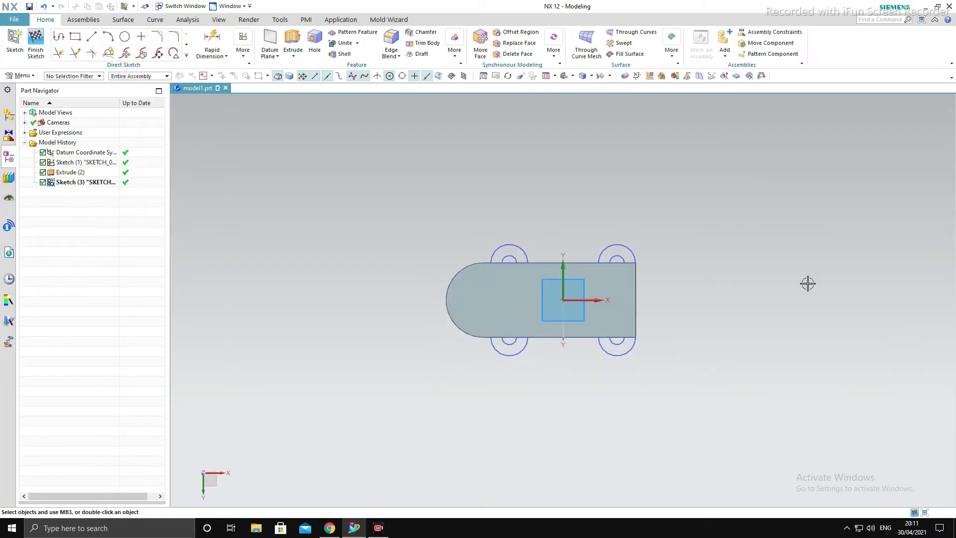
pyautogui.moveTo(808, 283)
pyautogui.mouseDown(button='middle')
pyautogui.moveTo(753, 316)
pyautogui.moveTo(804, 280)
pyautogui.moveTo(817, 292)
pyautogui.mouseUp(button='middle')
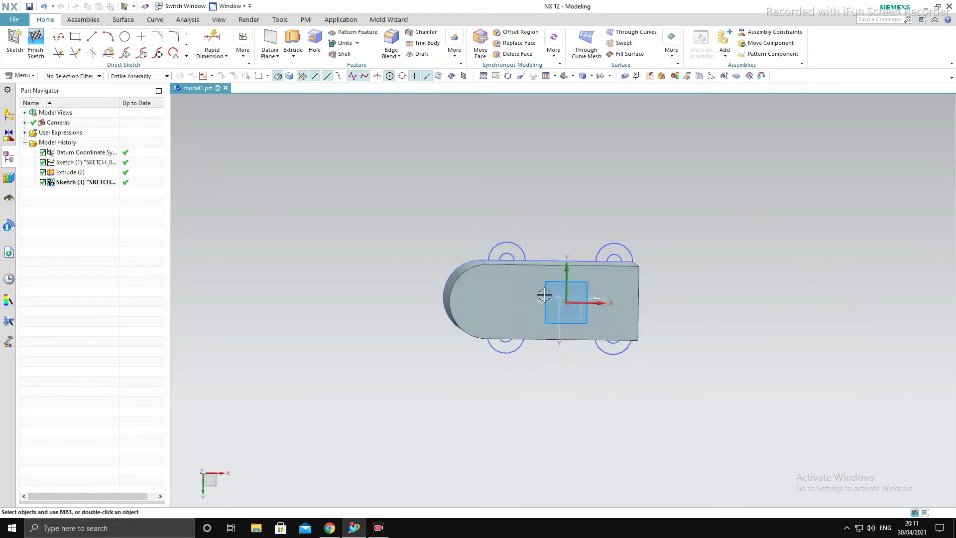
pyautogui.press('F8')
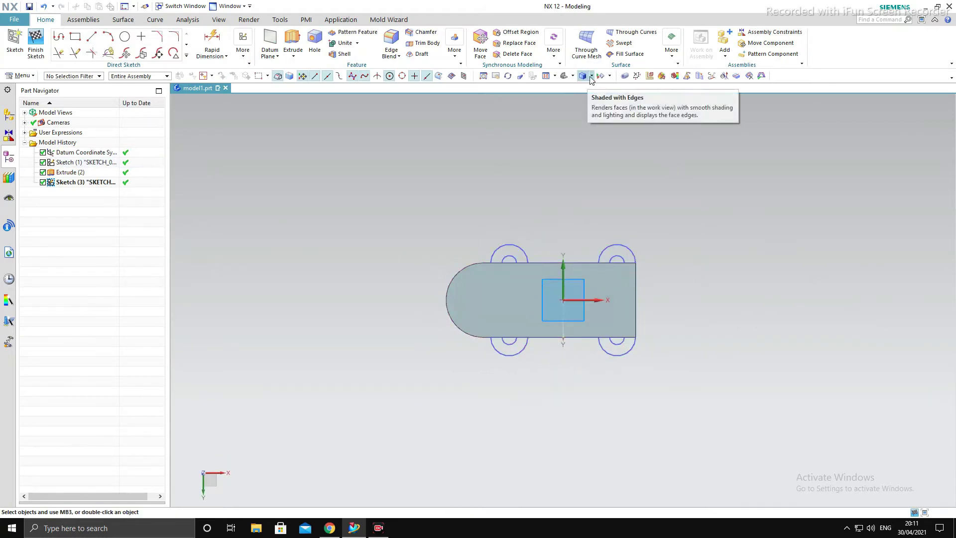
# Switch the part display to Static Wireframe
pyautogui.click(591, 75)
pyautogui.click(598, 149)
pyautogui.scroll(3, 621, 279)
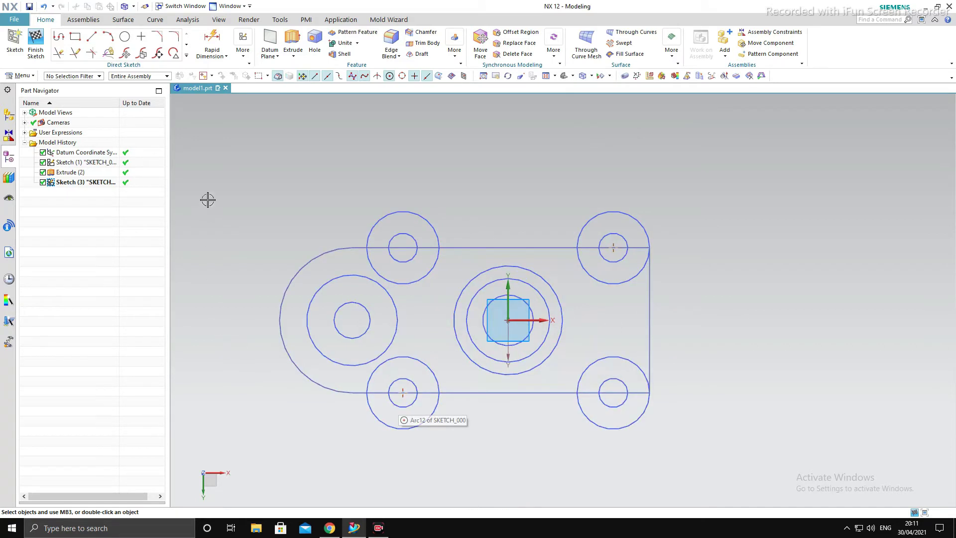
pyautogui.click(187, 57)
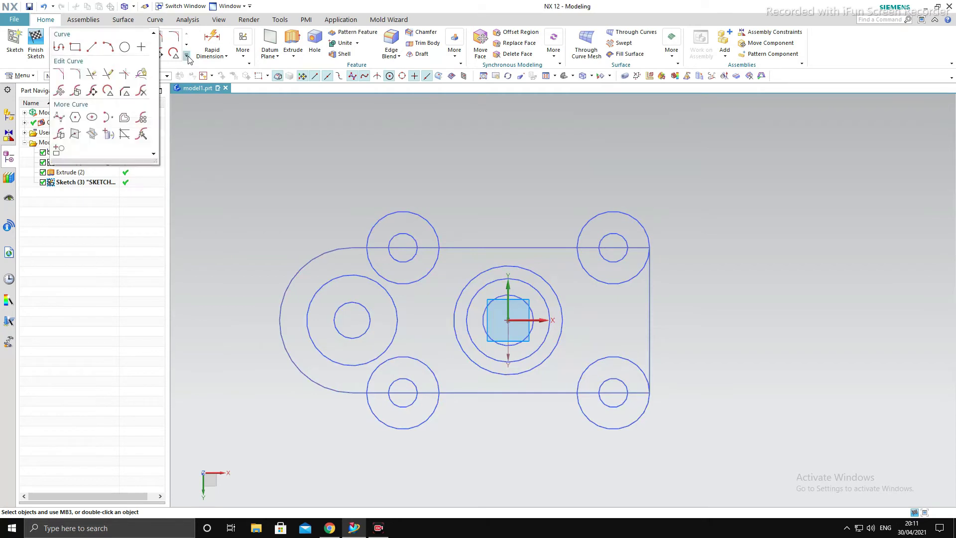
# Offset the top, right and bottom lines and left arc 9 mm inward
pyautogui.click(125, 118)
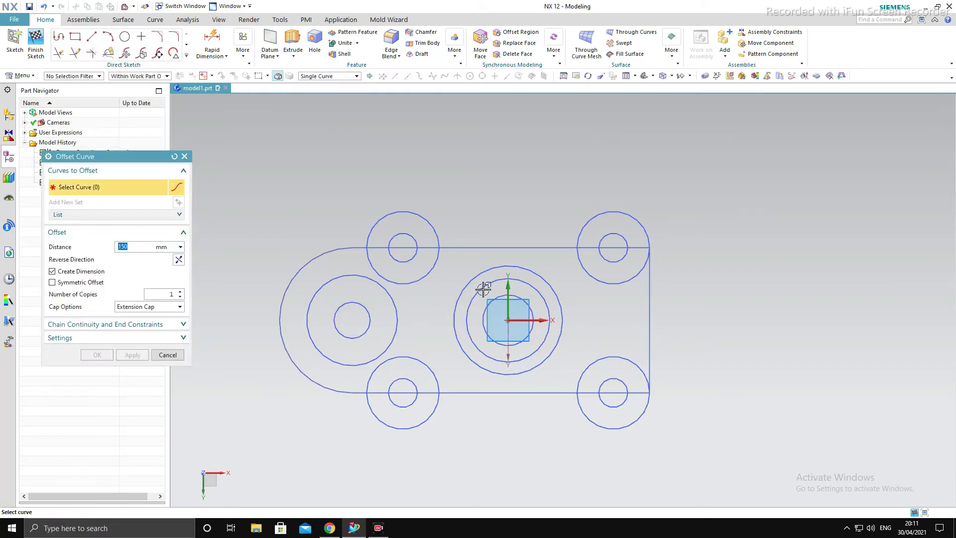
pyautogui.click(503, 246)
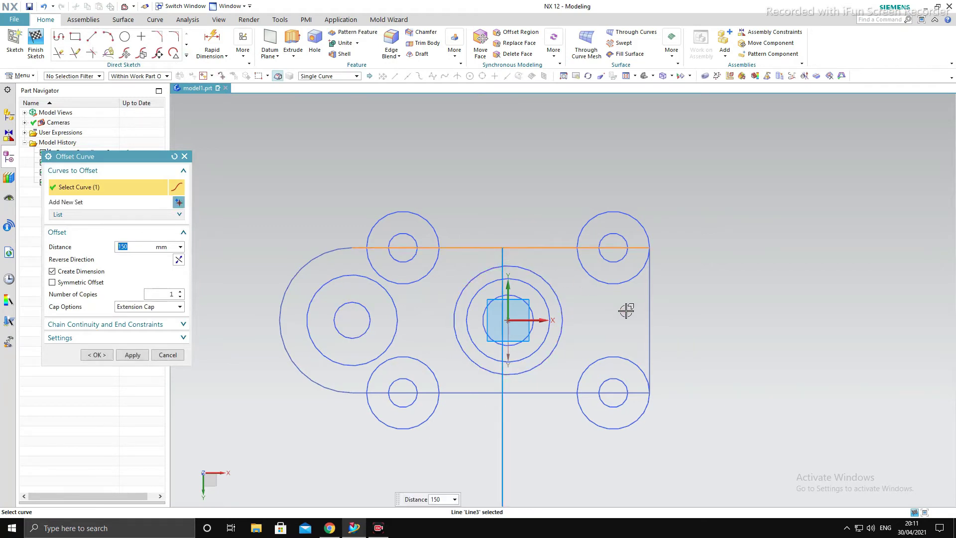
pyautogui.write('9')
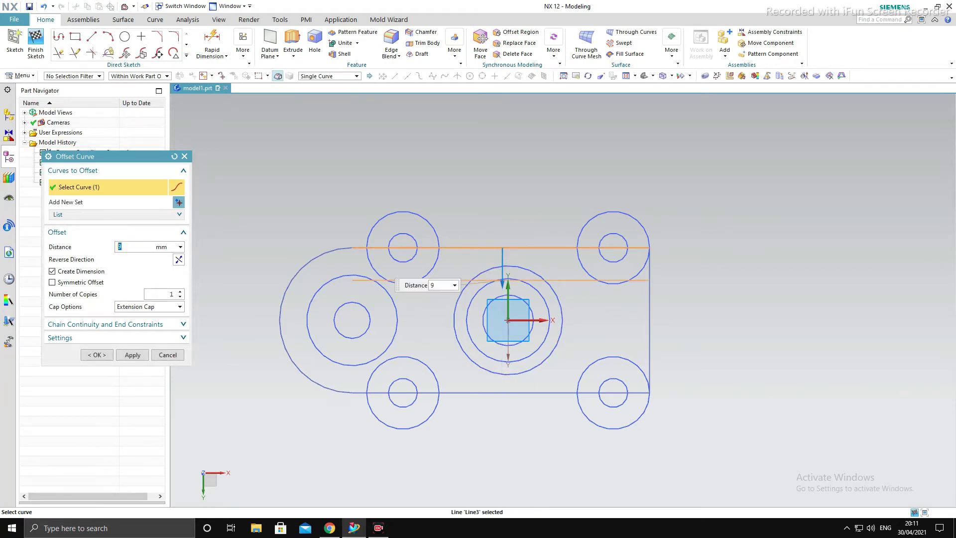
pyautogui.click(649, 331)
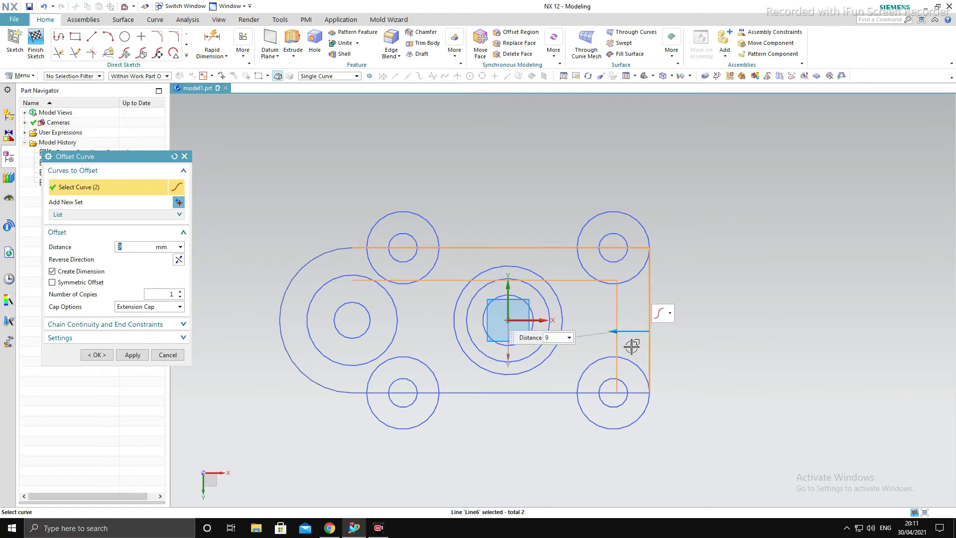
pyautogui.click(566, 391)
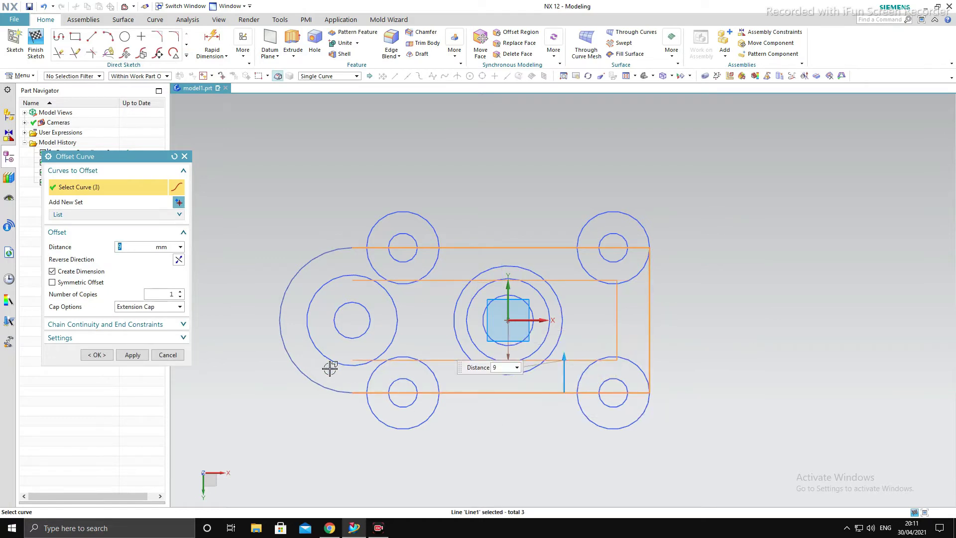
pyautogui.click(301, 368)
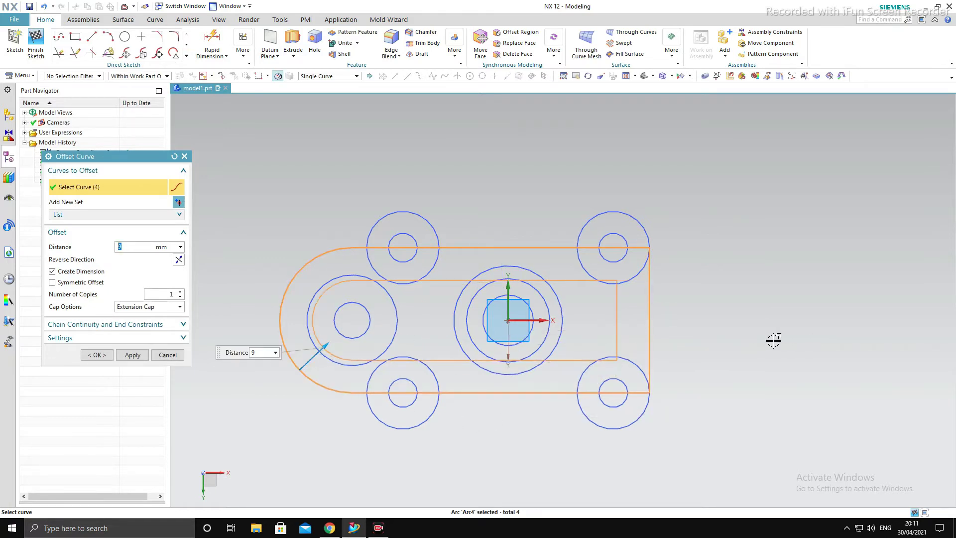
pyautogui.click(132, 355)
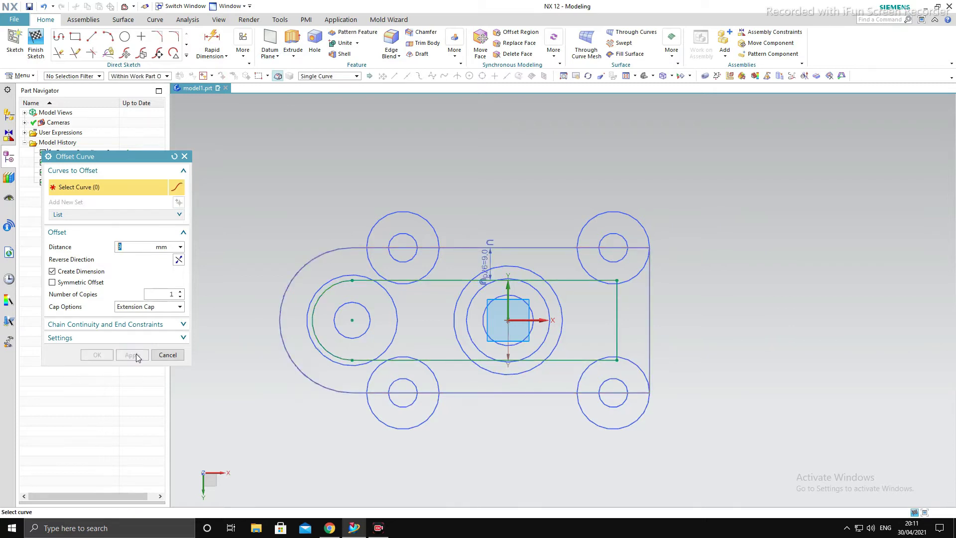
pyautogui.click(167, 354)
pyautogui.scroll(3, 378, 323)
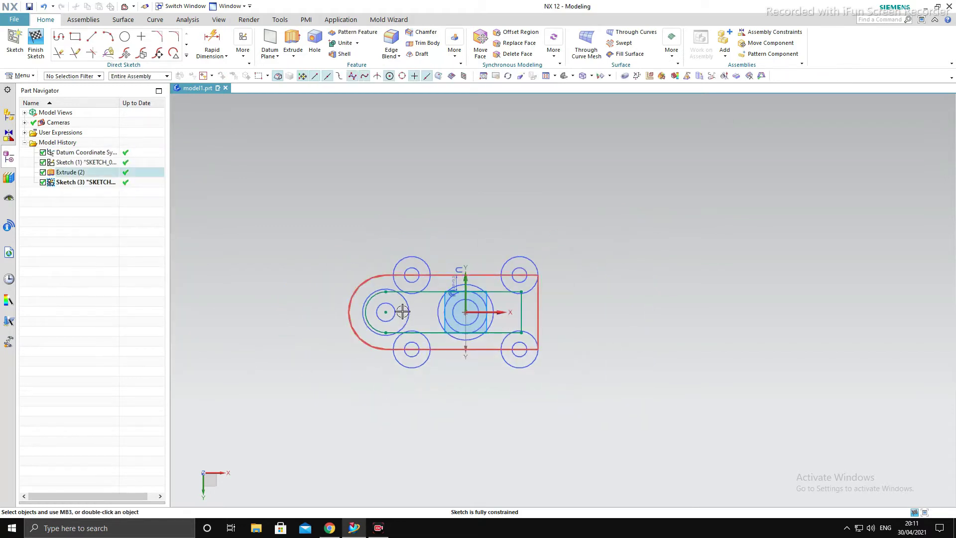
pyautogui.scroll(-1, 378, 323)
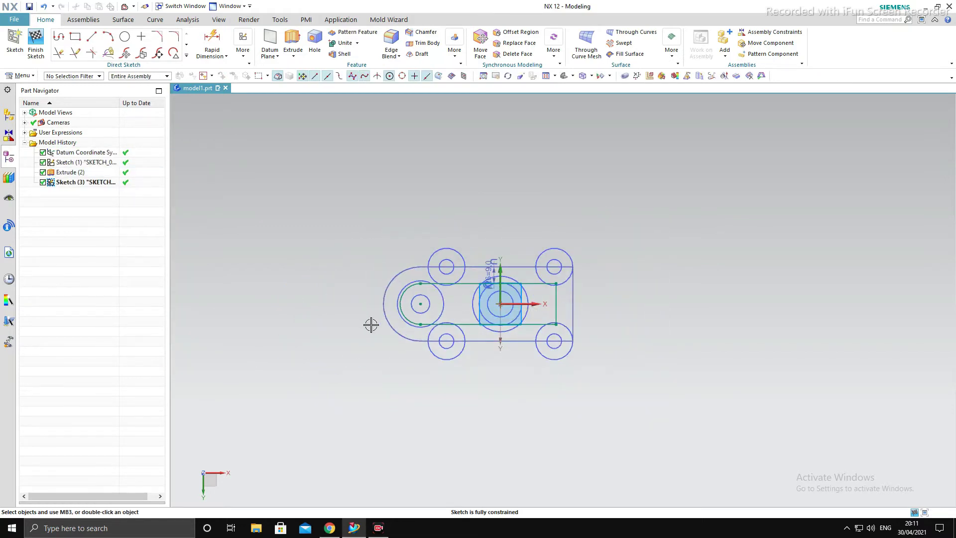
pyautogui.moveTo(371, 324)
pyautogui.mouseDown(button='middle')
pyautogui.moveTo(377, 383)
pyautogui.moveTo(386, 365)
pyautogui.moveTo(380, 322)
pyautogui.mouseUp(button='middle')
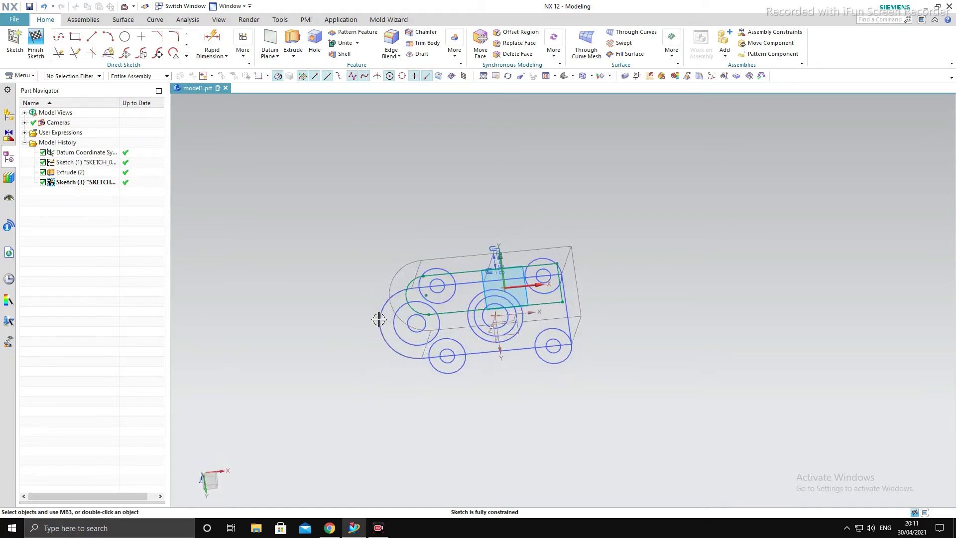
pyautogui.press('F8')
pyautogui.moveTo(576, 314)
pyautogui.mouseDown(button='middle')
pyautogui.moveTo(582, 346)
pyautogui.moveTo(563, 360)
pyautogui.moveTo(557, 382)
pyautogui.moveTo(566, 386)
pyautogui.moveTo(569, 331)
pyautogui.mouseUp(button='middle')
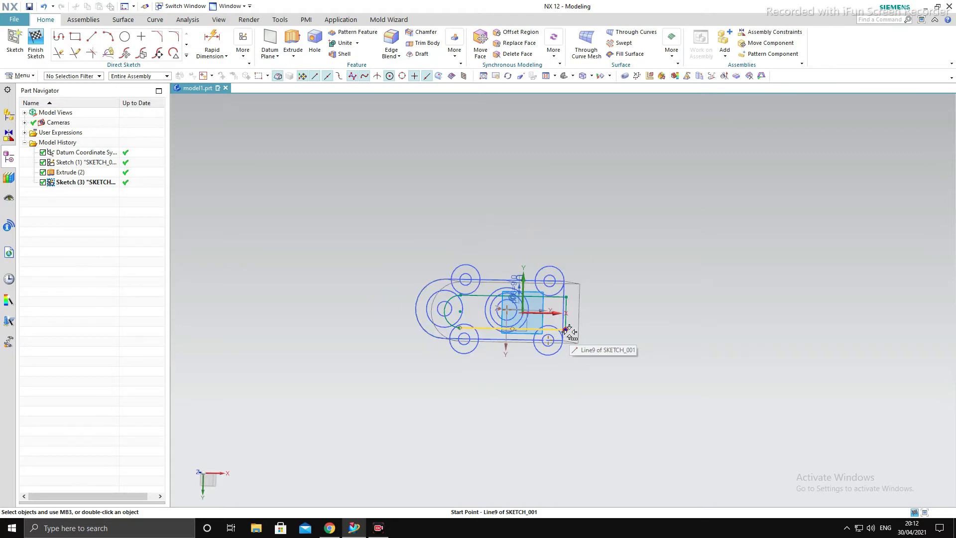
pyautogui.press('F8')
pyautogui.scroll(3, 540, 343)
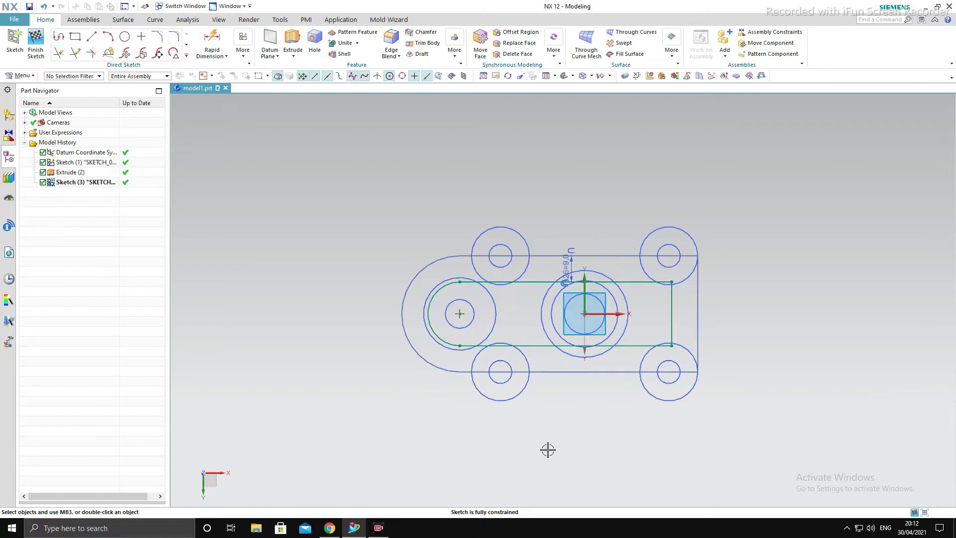
pyautogui.scroll(3, 823, 501)
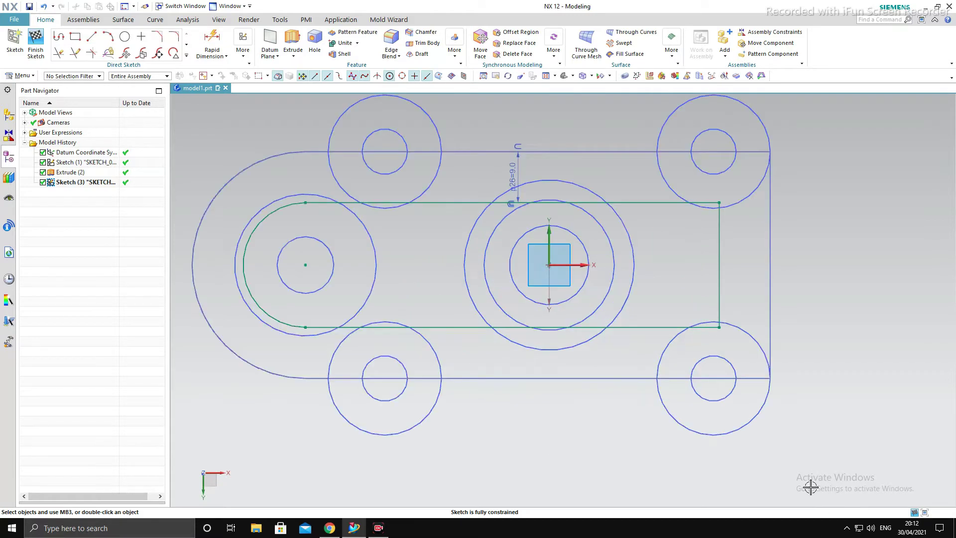
pyautogui.scroll(-3, 715, 382)
# Offset the outer left arc by 4 mm, flipped to its outer side
pyautogui.click(187, 56)
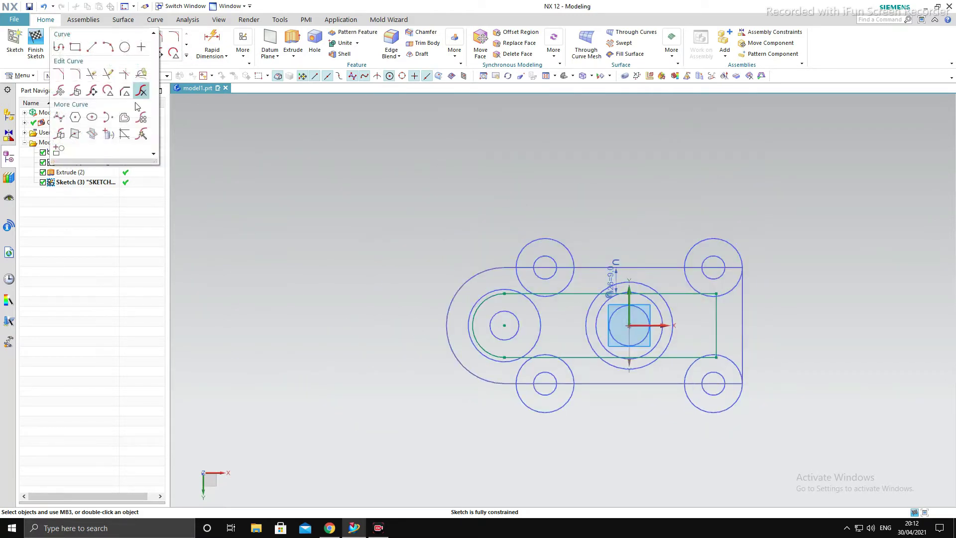
pyautogui.click(124, 117)
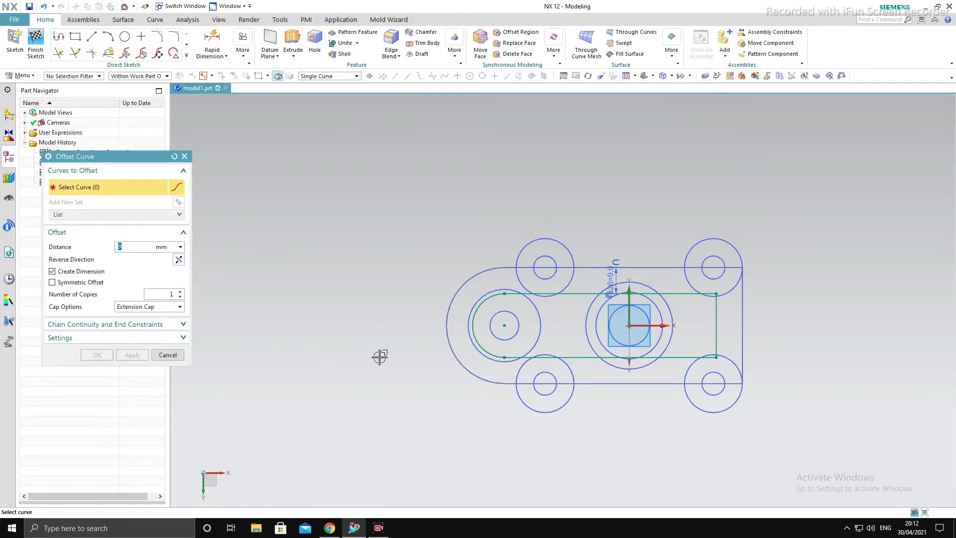
pyautogui.click(445, 316)
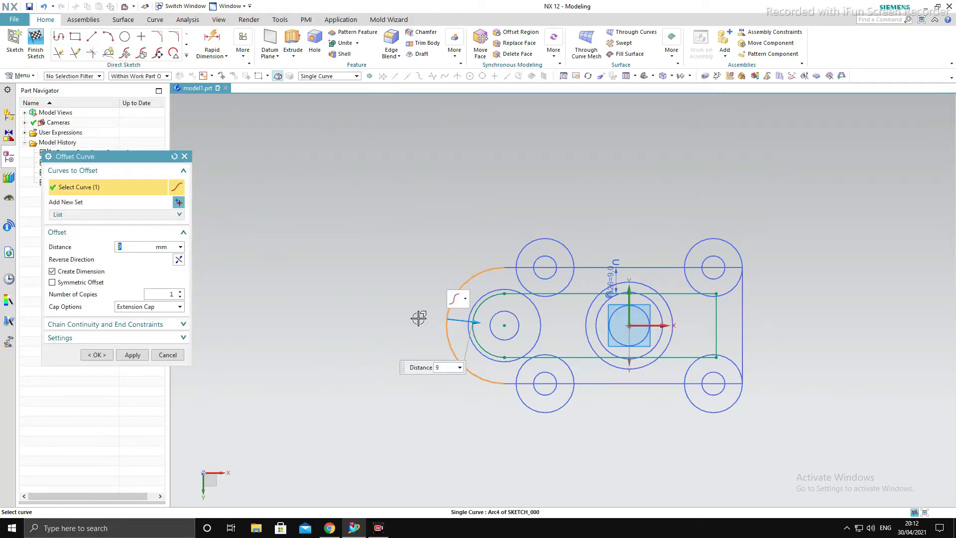
pyautogui.write('4')
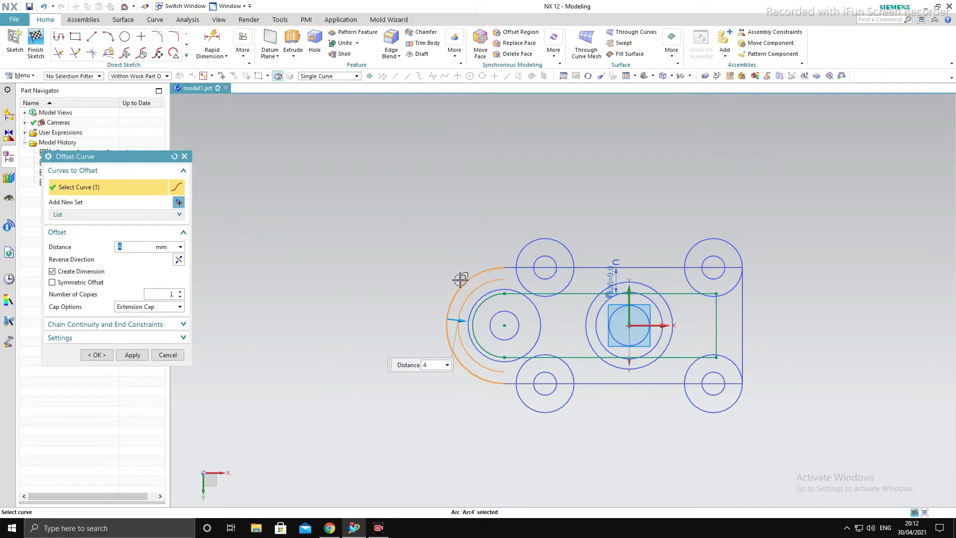
pyautogui.click(178, 259)
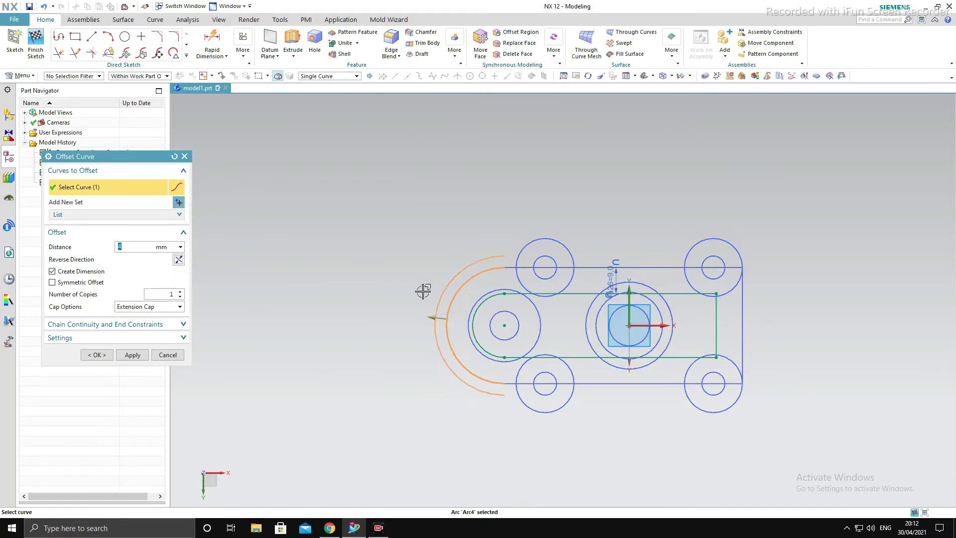
pyautogui.scroll(2, 513, 291)
pyautogui.scroll(2, 514, 291)
# Add the top, right and bottom outline lines and apply the 4 mm offset
pyautogui.click(514, 235)
pyautogui.scroll(-3, 513, 235)
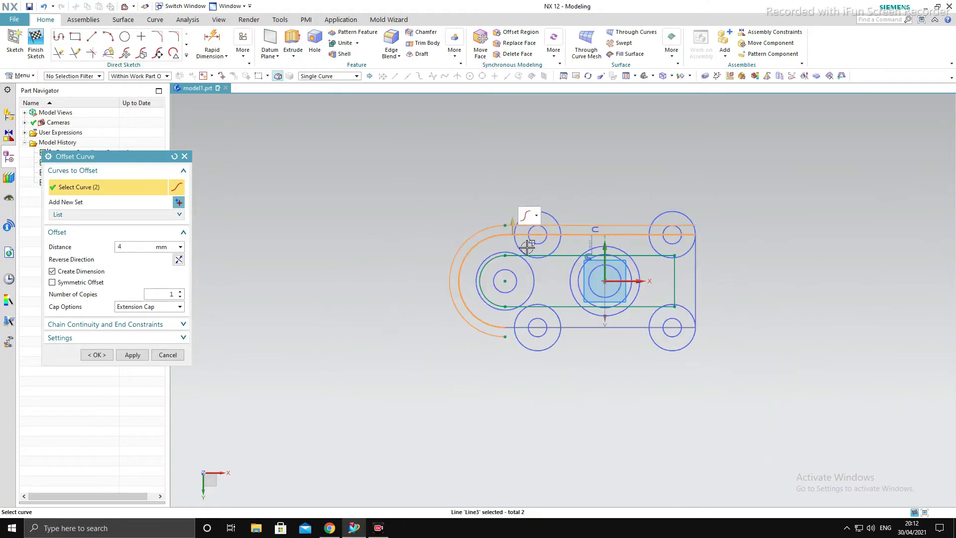
pyautogui.scroll(2, 687, 265)
pyautogui.click(711, 268)
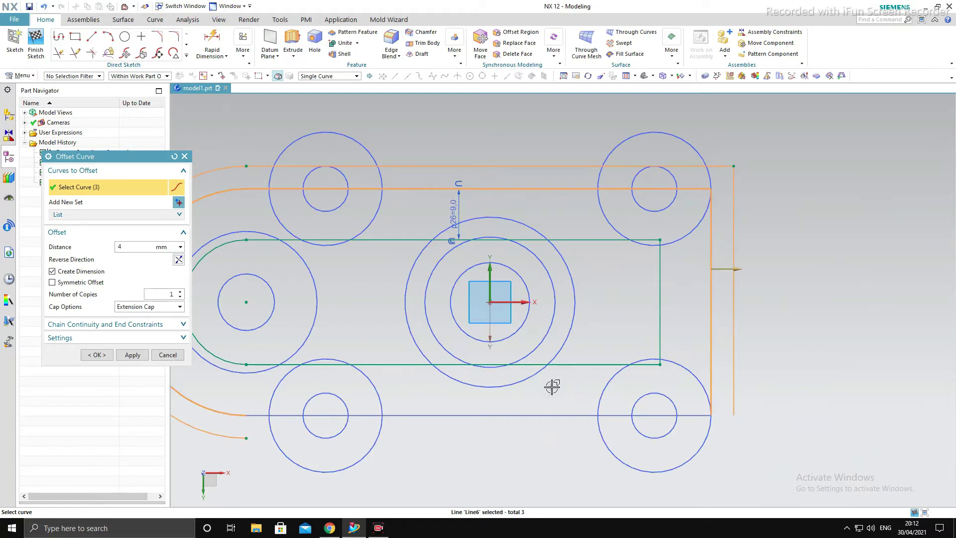
pyautogui.click(528, 414)
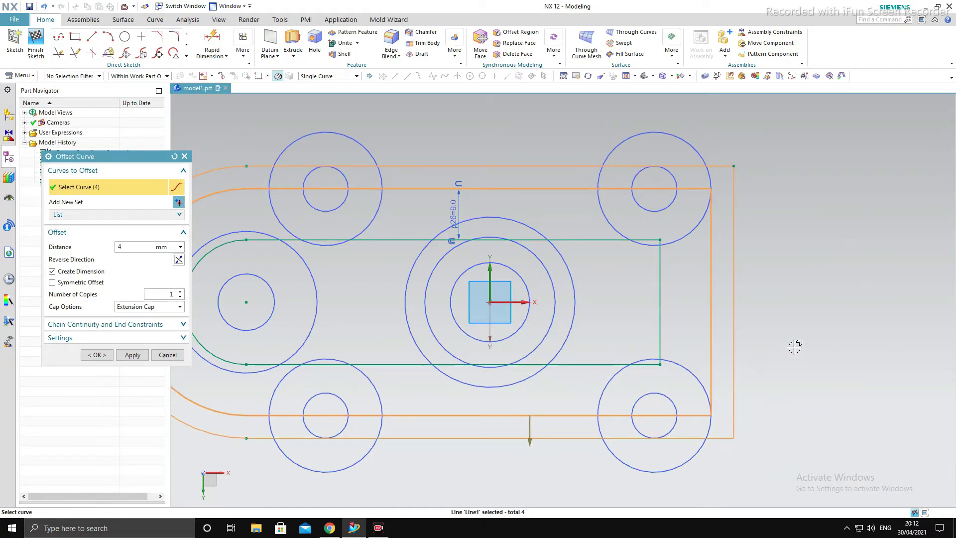
pyautogui.middleClick(809, 327)
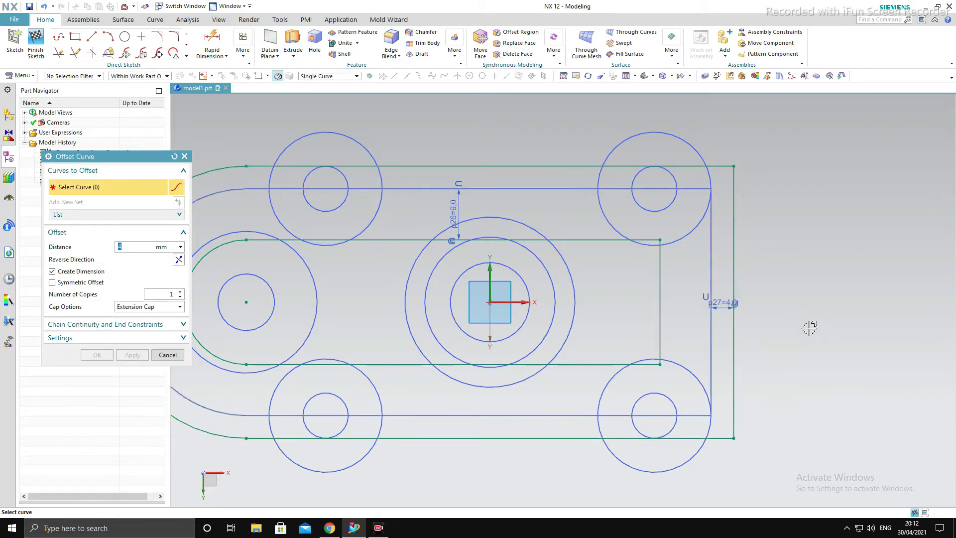
pyautogui.scroll(-2, 797, 329)
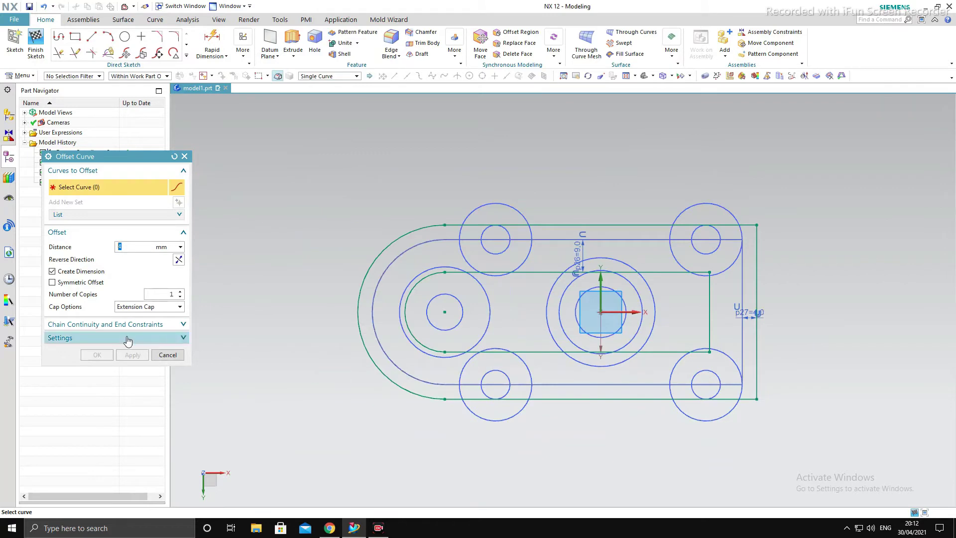
pyautogui.click(173, 357)
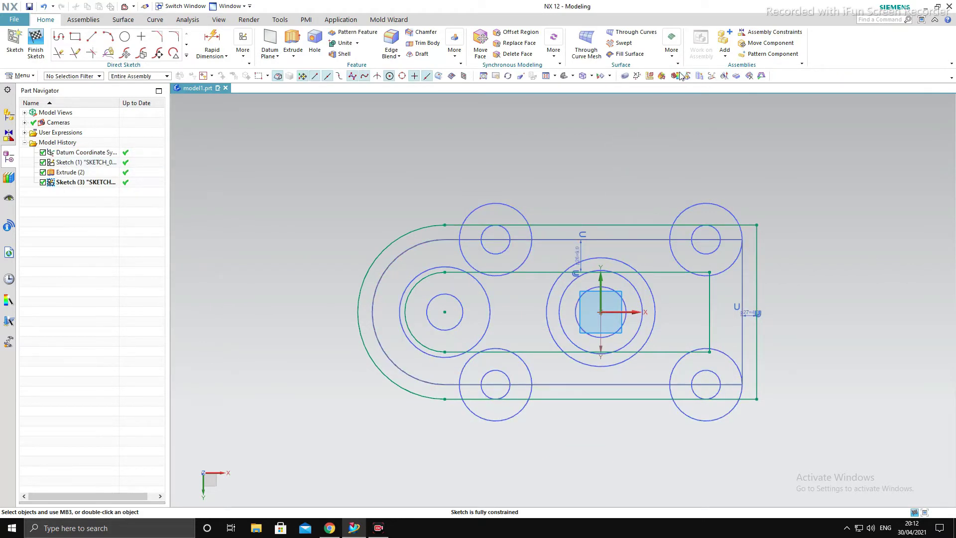
# Open the rendering style list, then edit the plate's first sketch, Sketch (1)
pyautogui.click(591, 76)
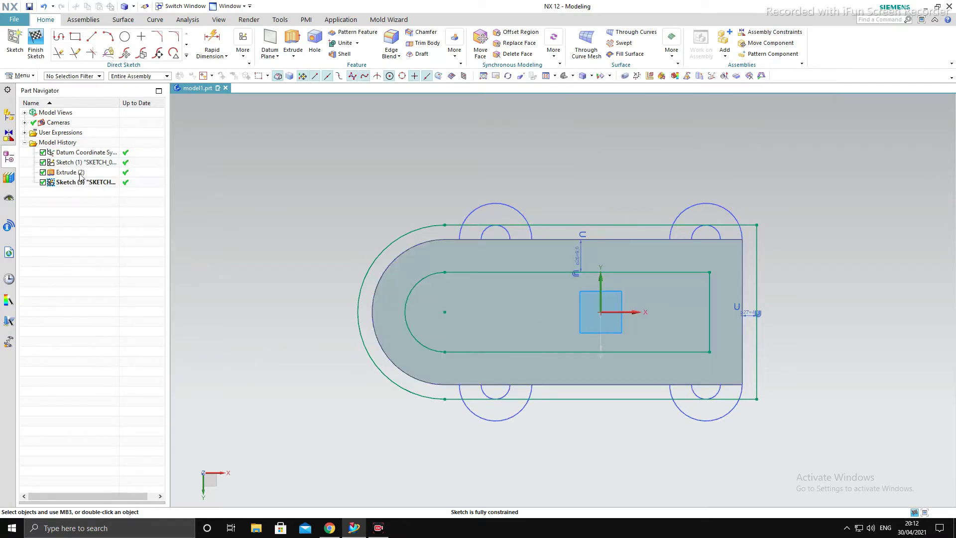
pyautogui.doubleClick(97, 162)
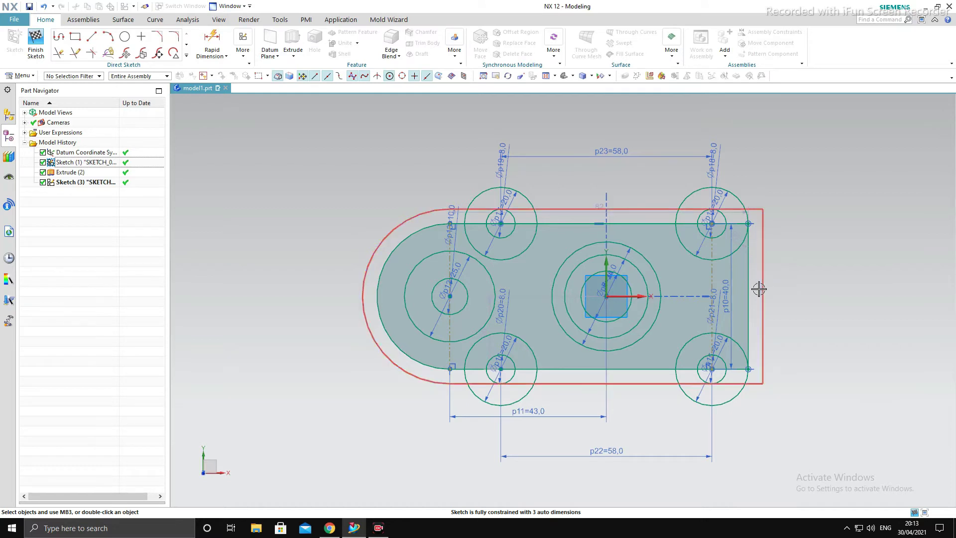
pyautogui.scroll(-2, 790, 295)
# Offset the right vertical edge line by 4 mm (p28=4.0)
pyautogui.click(187, 56)
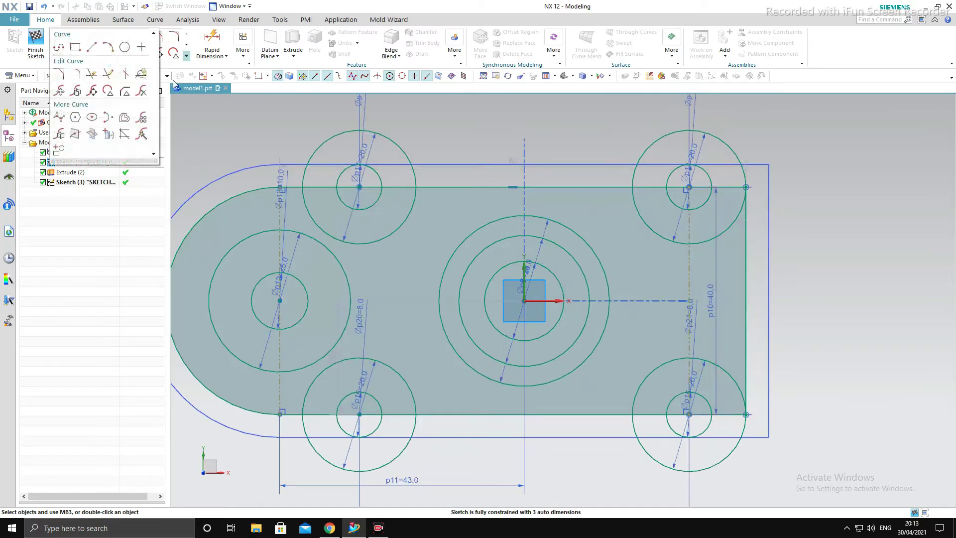
pyautogui.click(108, 133)
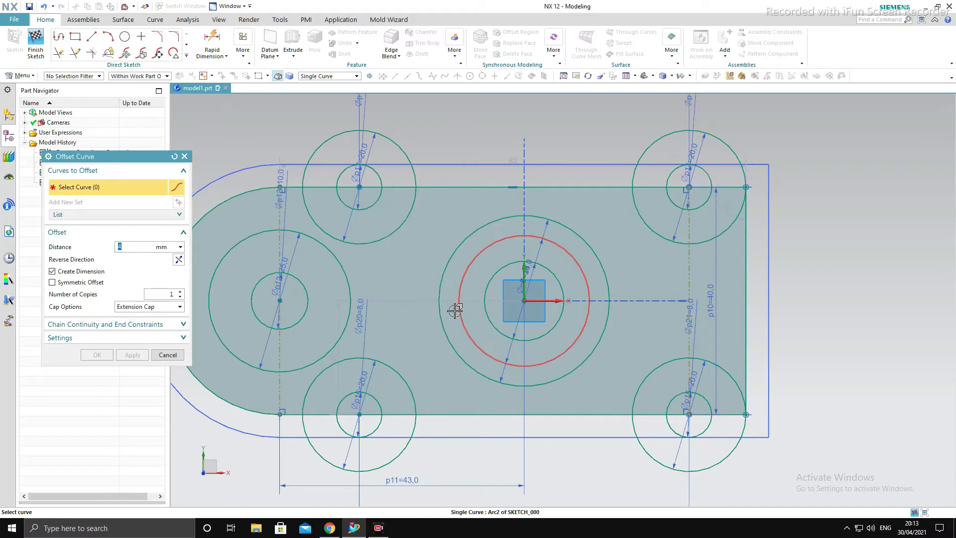
pyautogui.click(745, 282)
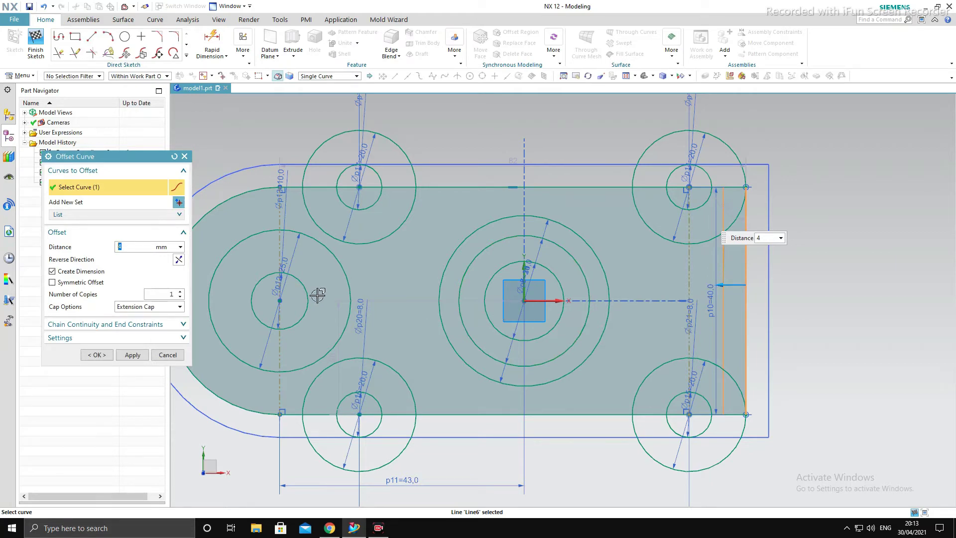
pyautogui.click(129, 355)
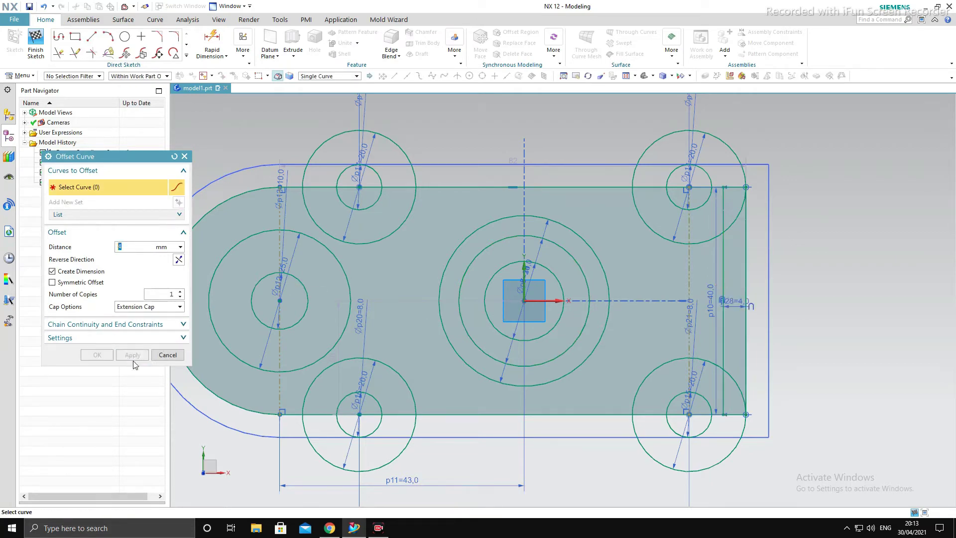
pyautogui.scroll(-2, 694, 283)
pyautogui.scroll(4, 695, 259)
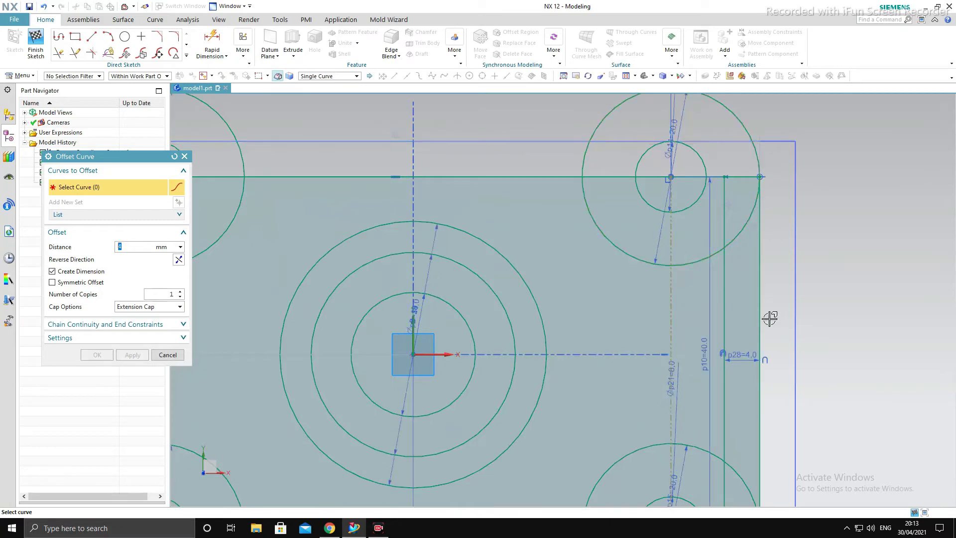
pyautogui.rightClick(763, 283)
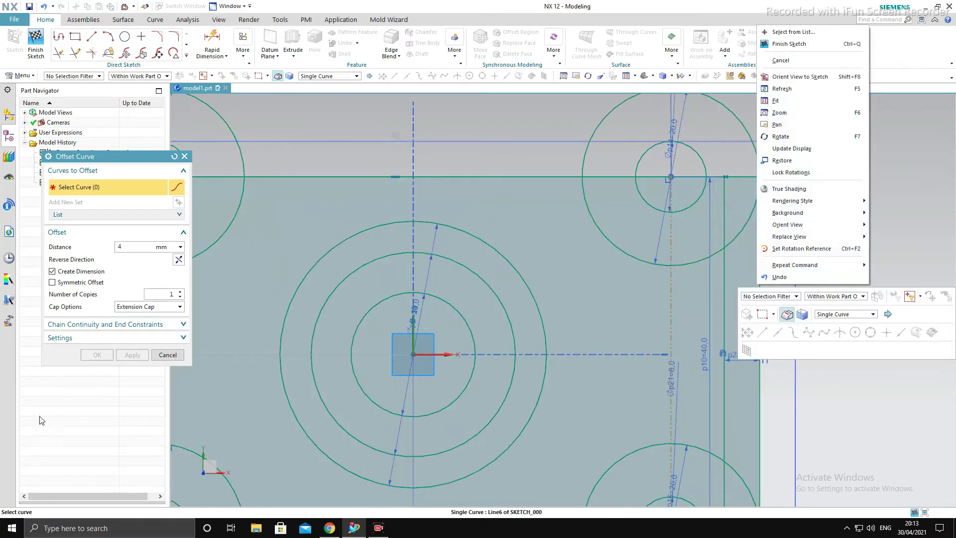
pyautogui.click(168, 355)
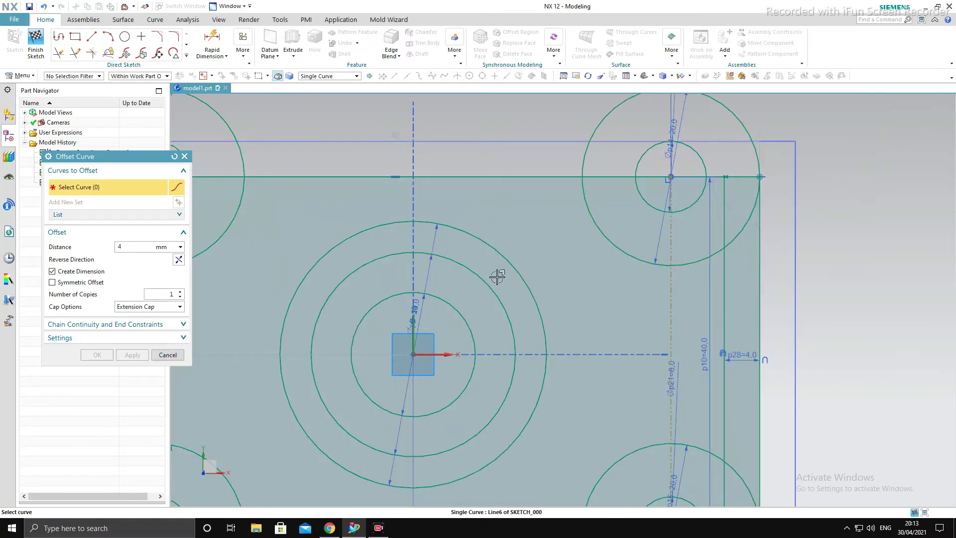
pyautogui.click(167, 354)
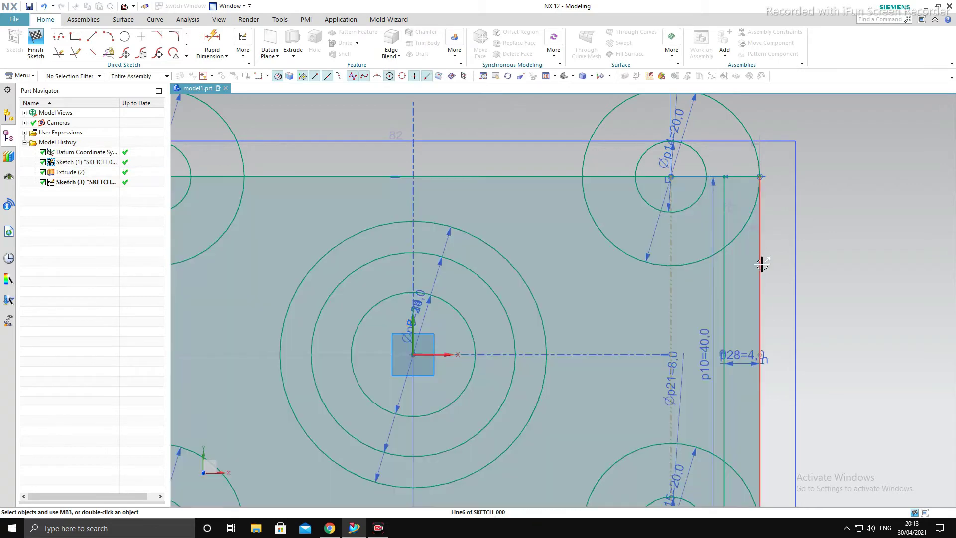
# Convert the original right edge line to a dashed reference line
pyautogui.rightClick(762, 265)
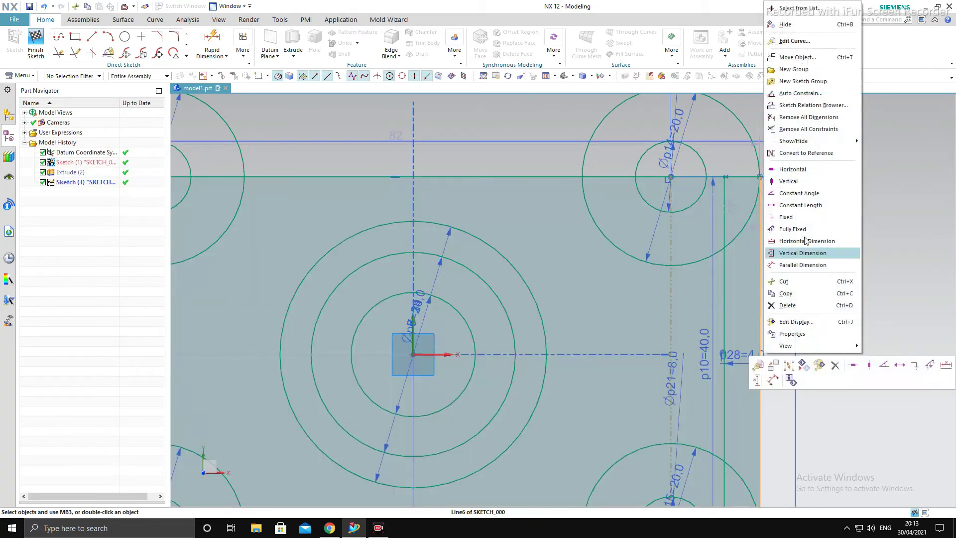
pyautogui.click(787, 373)
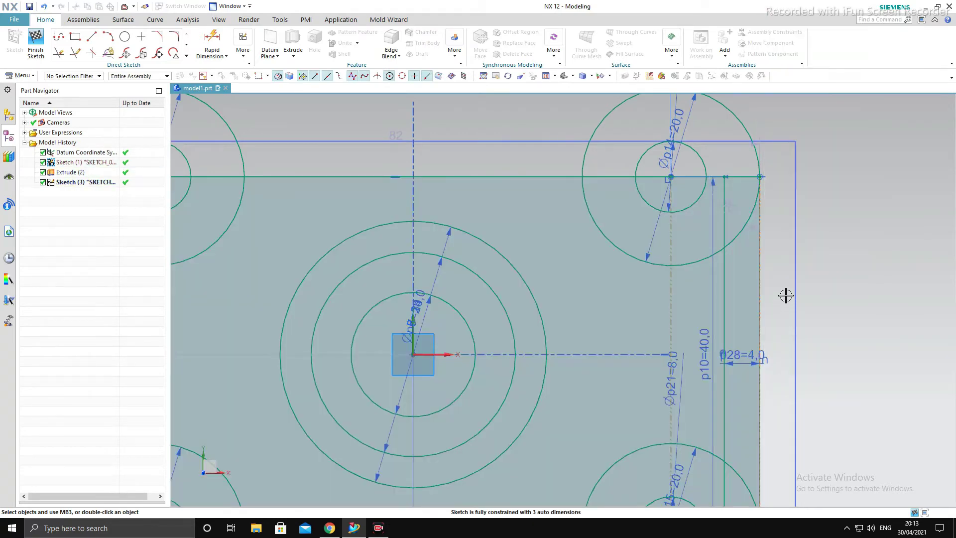
pyautogui.scroll(3, 786, 295)
pyautogui.scroll(-5, 767, 289)
pyautogui.scroll(2, 752, 303)
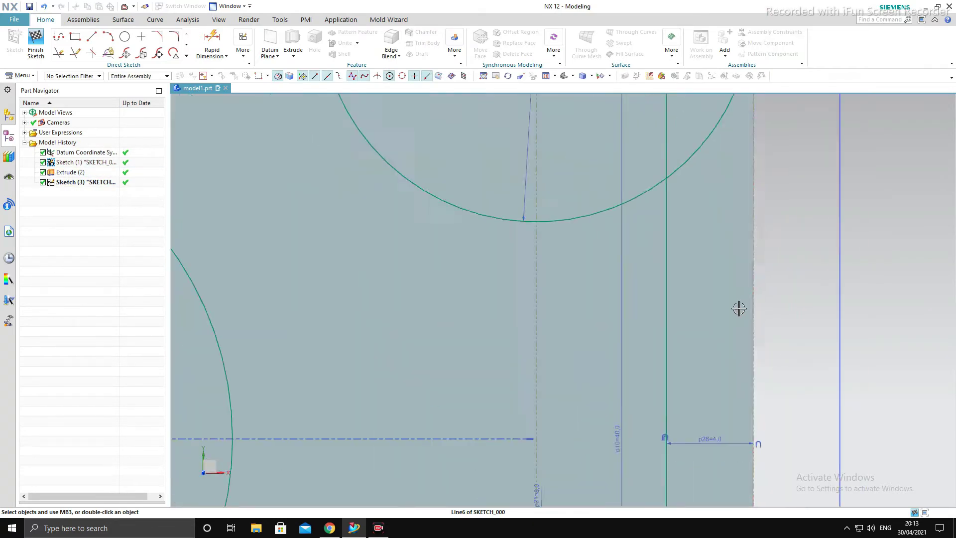
pyautogui.scroll(3, 737, 311)
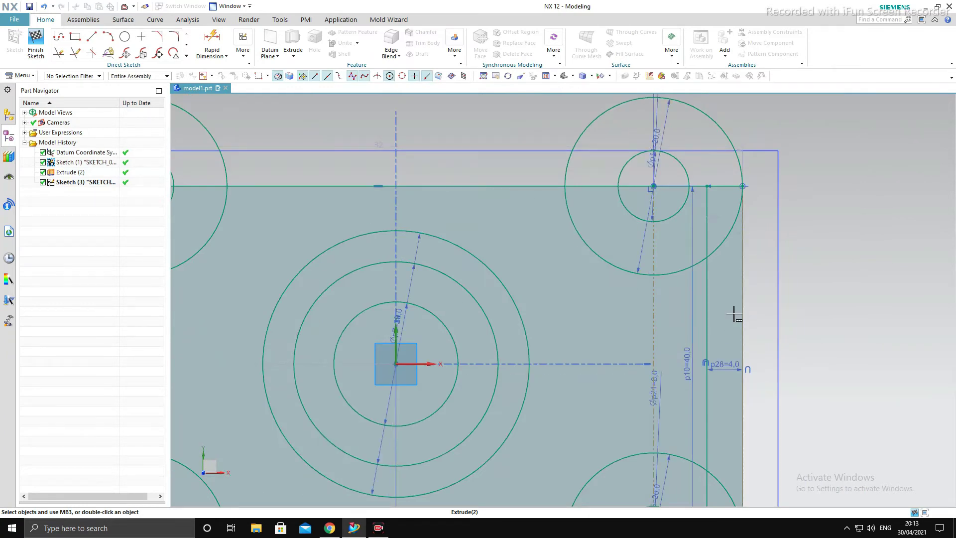
pyautogui.scroll(-3, 721, 184)
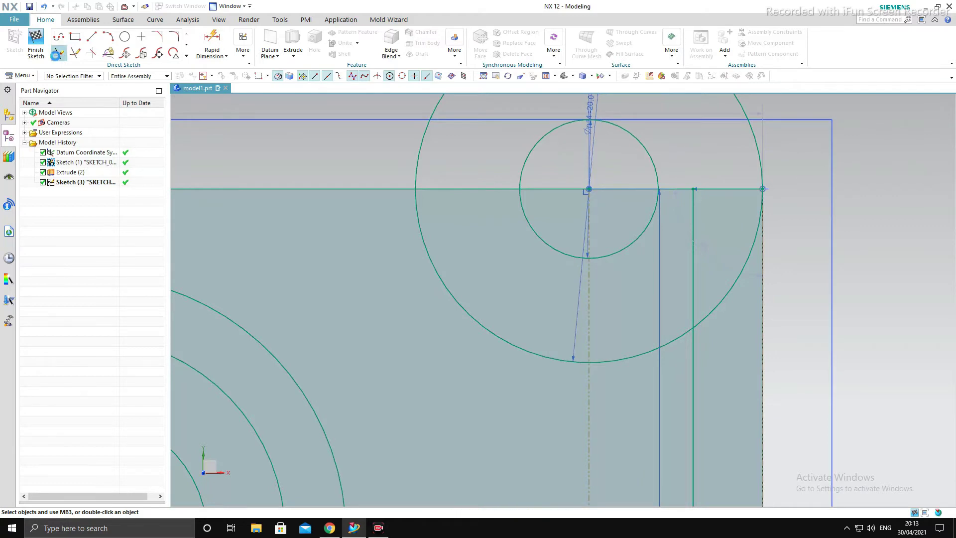
# Quick Trim the two edge stubs beyond the new corner, then finish the sketch
pyautogui.click(58, 53)
pyautogui.scroll(1, 740, 154)
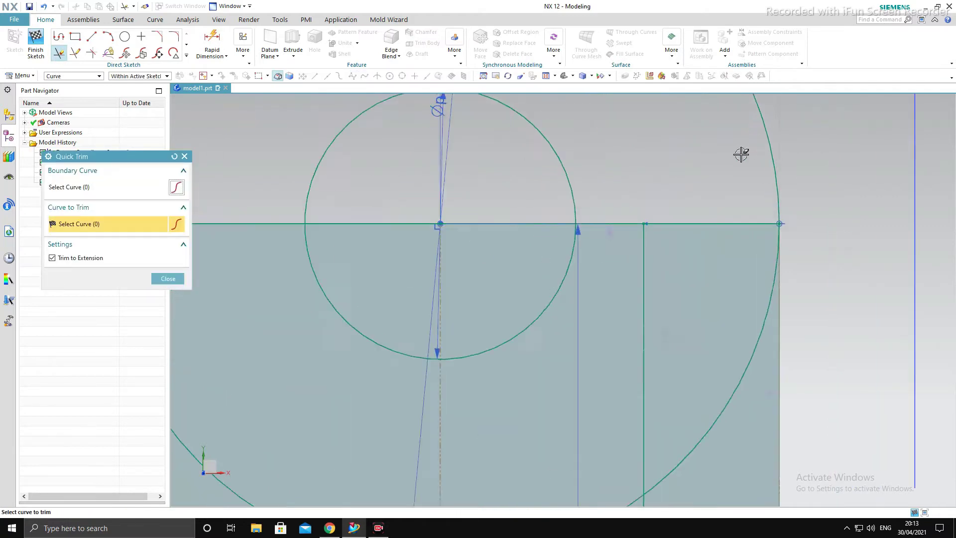
pyautogui.scroll(1, 704, 252)
pyautogui.scroll(1, 701, 256)
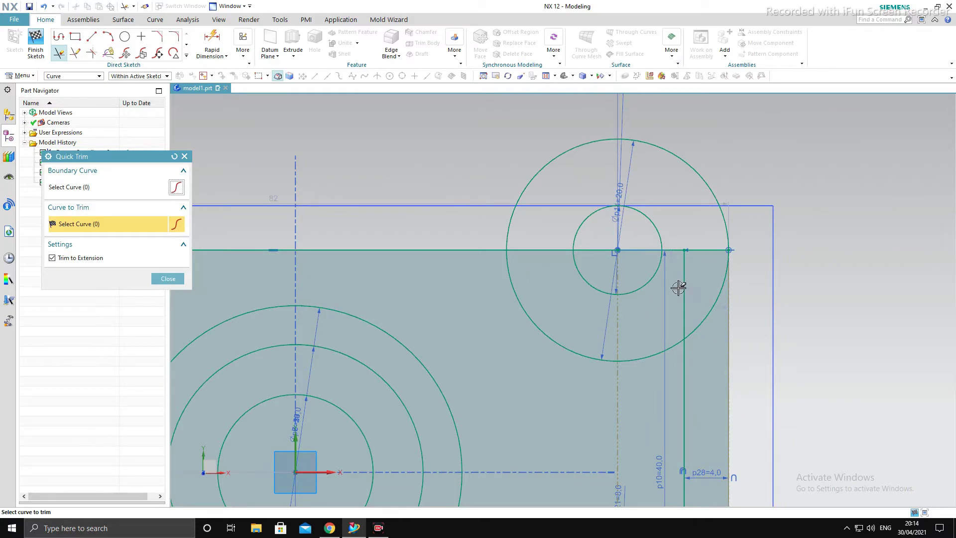
pyautogui.click(704, 249)
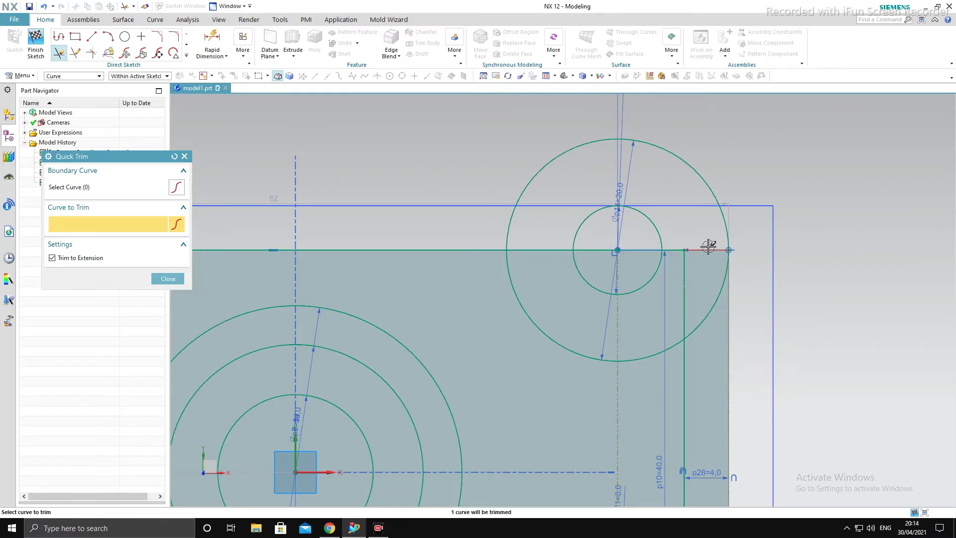
pyautogui.hotkey('ctrl', 'f')
pyautogui.scroll(8, 689, 345)
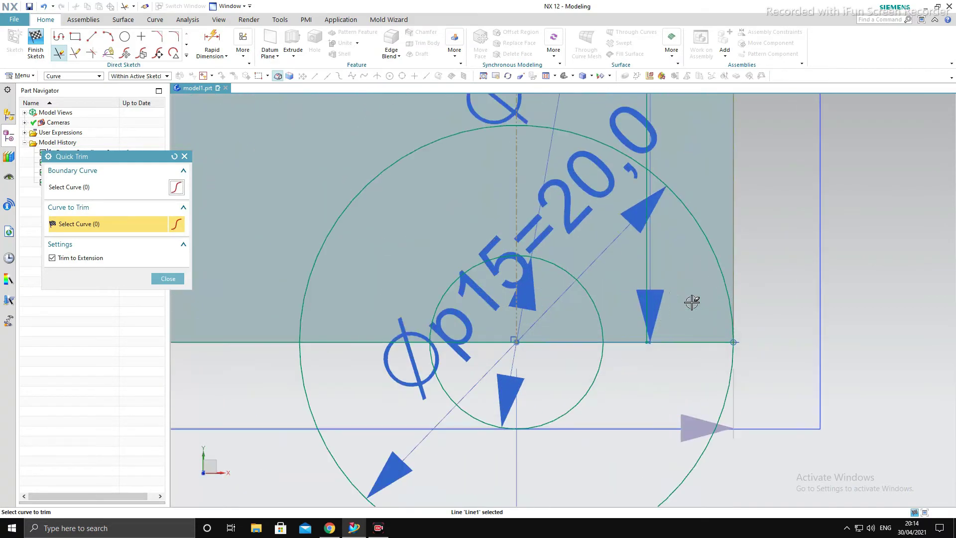
pyautogui.click(689, 342)
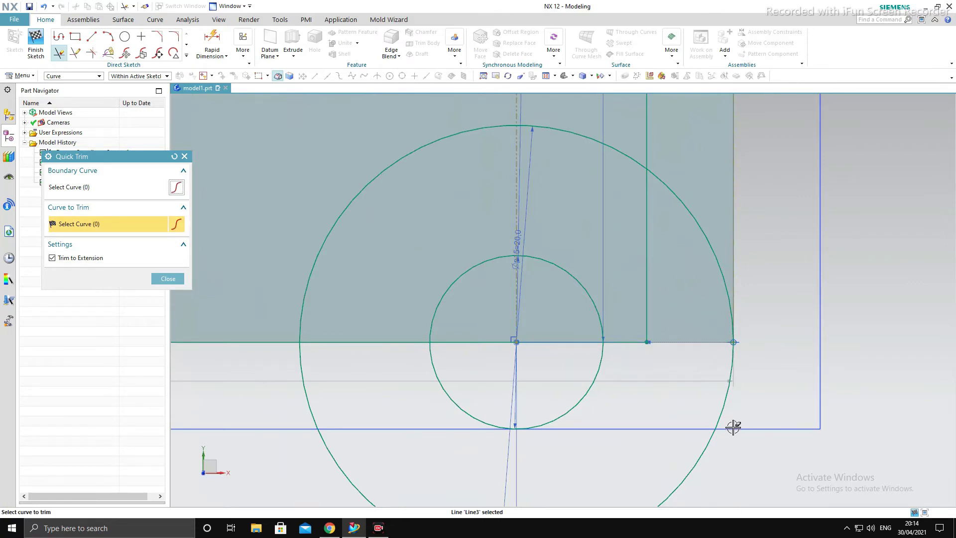
pyautogui.scroll(-3, 728, 431)
pyautogui.scroll(-5, 726, 432)
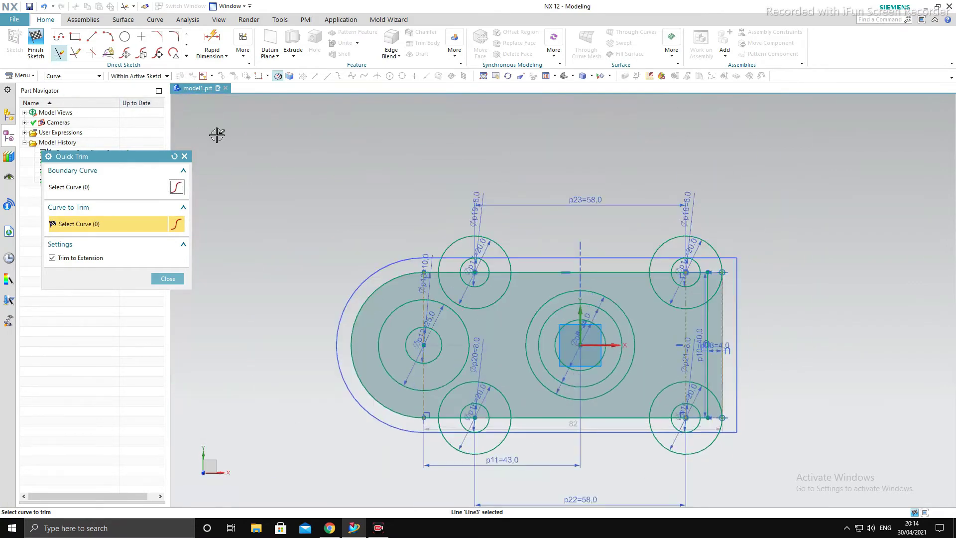
pyautogui.click(168, 278)
pyautogui.click(31, 53)
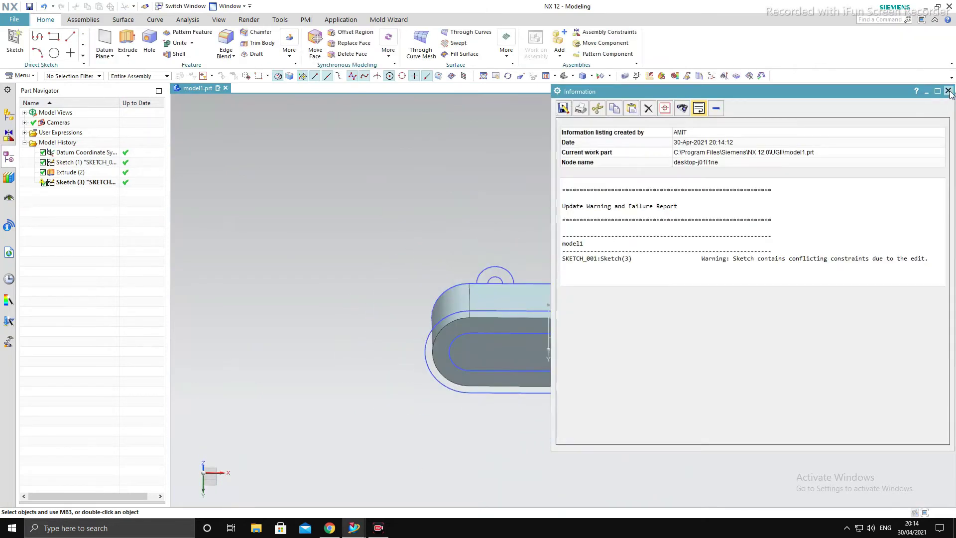
# Close the update warning, reopen Sketch (3) and acknowledge the conflicting-constraints message
pyautogui.click(948, 91)
pyautogui.doubleClick(85, 182)
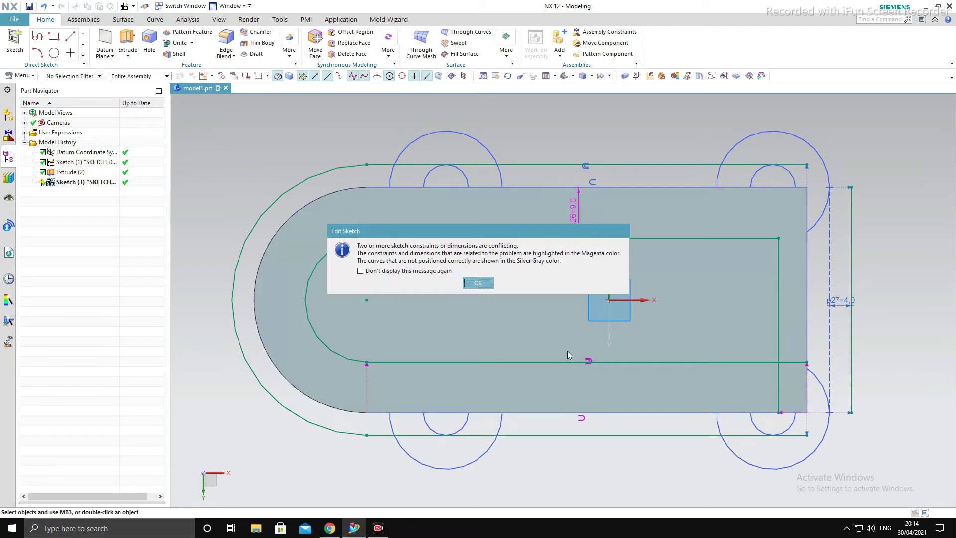
pyautogui.click(477, 283)
pyautogui.scroll(-2, 610, 278)
pyautogui.scroll(-1, 648, 279)
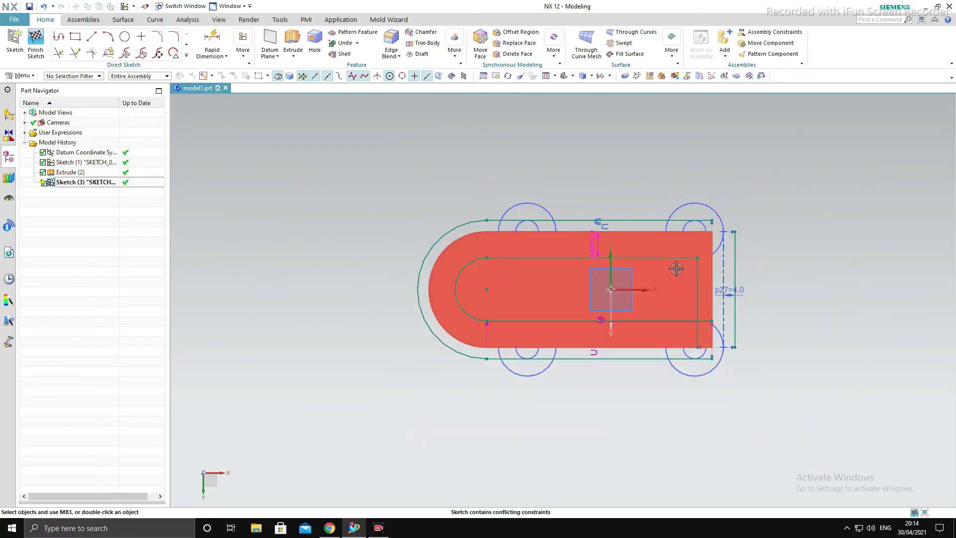
# Orbit to inspect the extruded body, return to the top view, and start Quick Trim
pyautogui.moveTo(848, 331)
pyautogui.mouseDown(button='middle')
pyautogui.moveTo(818, 341)
pyautogui.moveTo(832, 288)
pyautogui.moveTo(802, 331)
pyautogui.moveTo(446, 328)
pyautogui.mouseUp(button='middle')
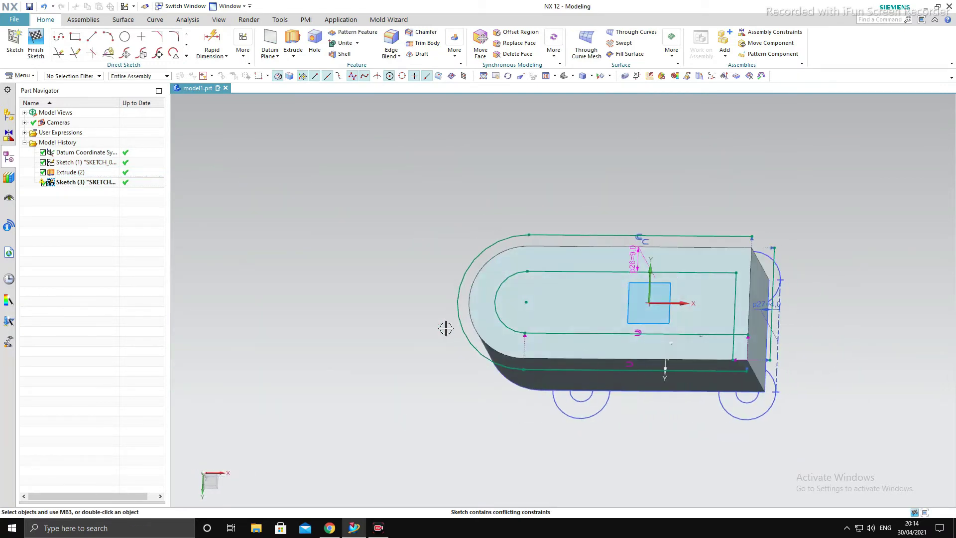
pyautogui.scroll(-2, 446, 329)
pyautogui.press('F8')
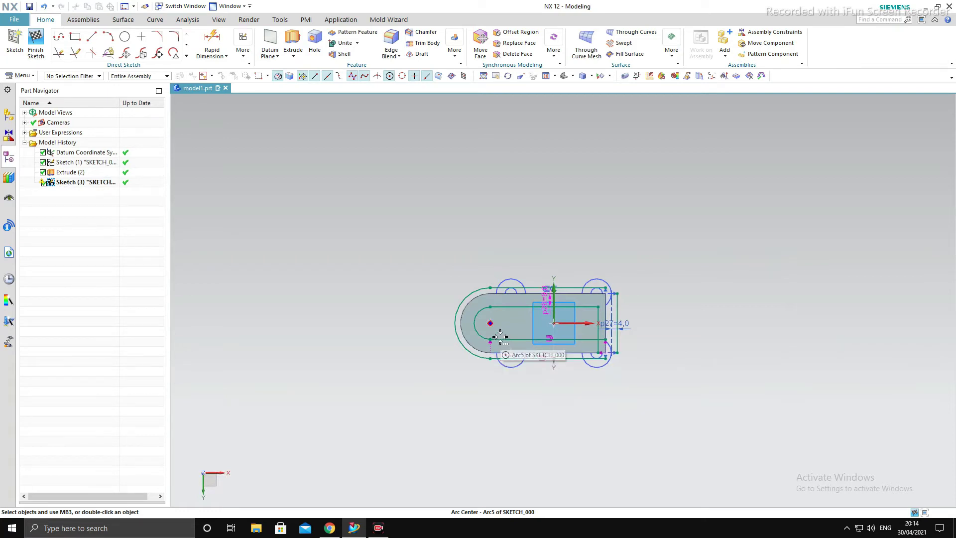
pyautogui.scroll(2, 572, 326)
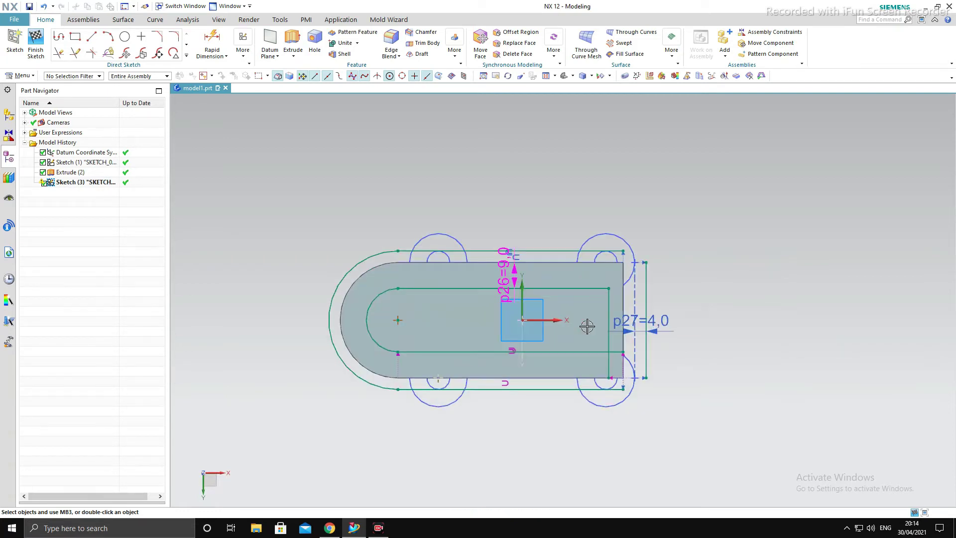
pyautogui.scroll(3, 602, 306)
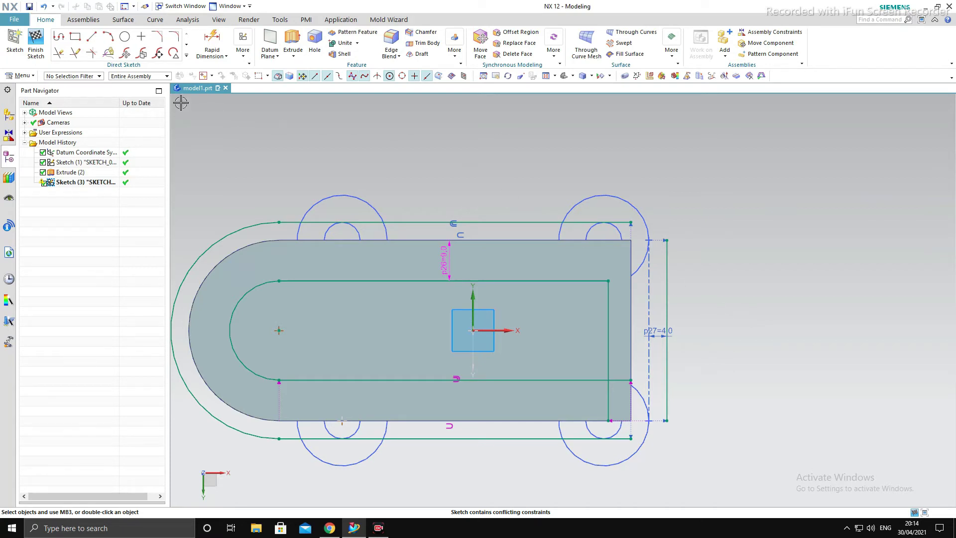
pyautogui.click(61, 53)
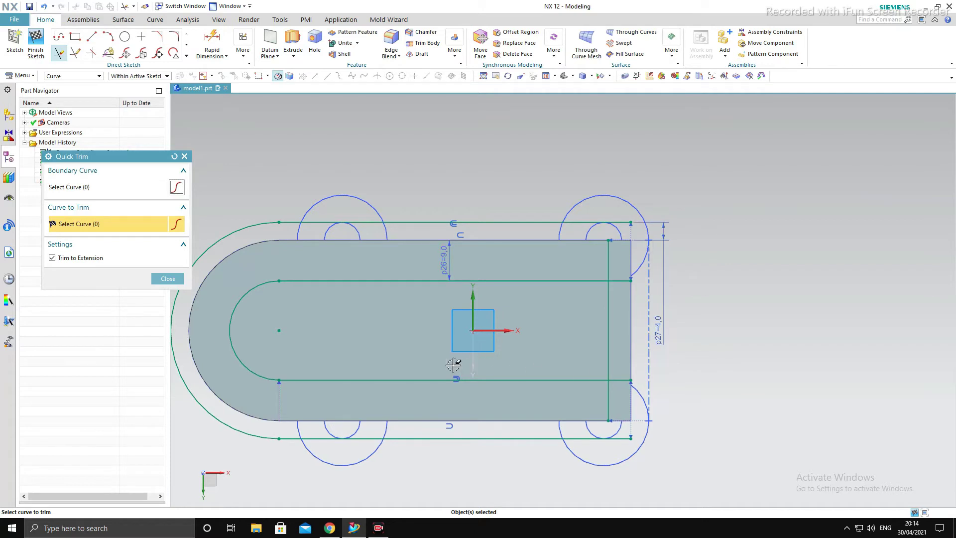
# Close Quick Trim and offset the plate's right edge line outward by 4 mm (p29=4.0)
pyautogui.click(159, 277)
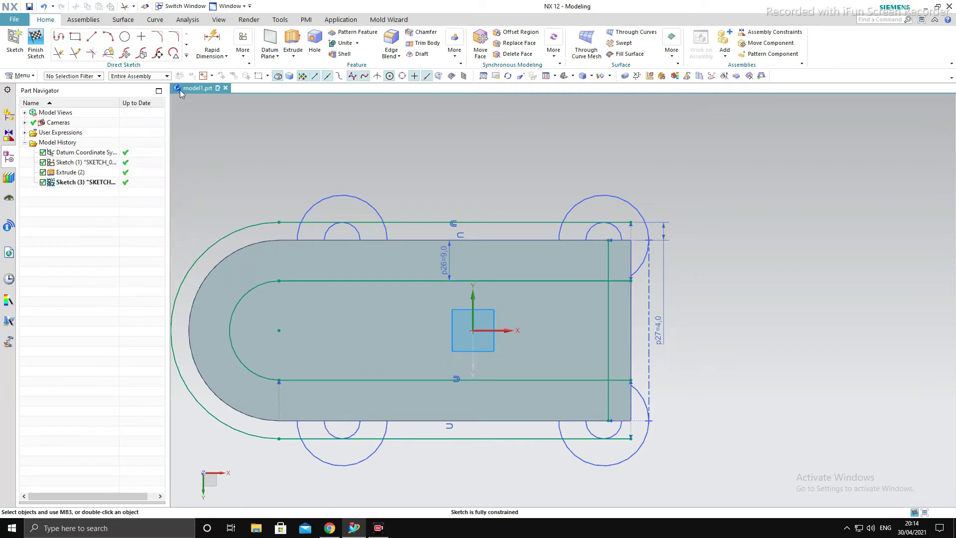
pyautogui.click(187, 55)
pyautogui.click(124, 118)
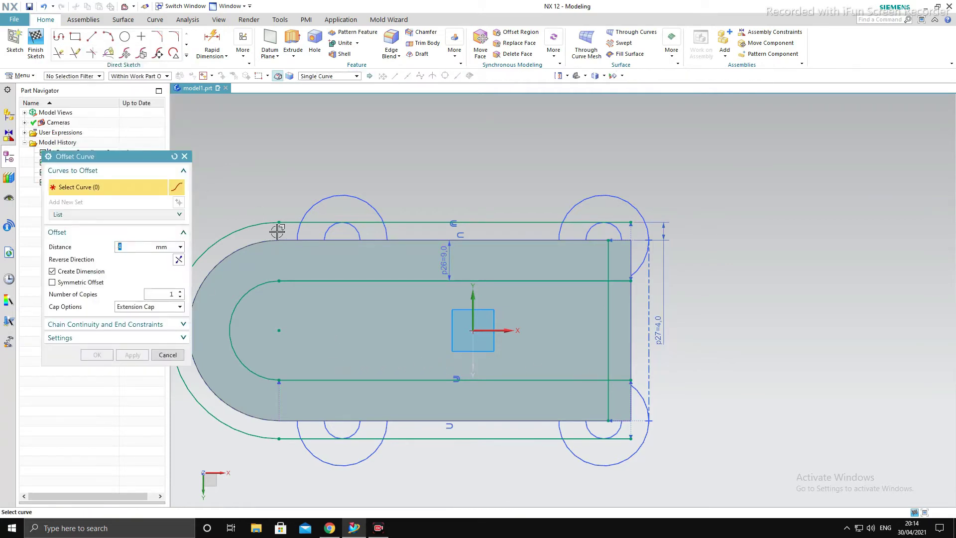
pyautogui.click(630, 312)
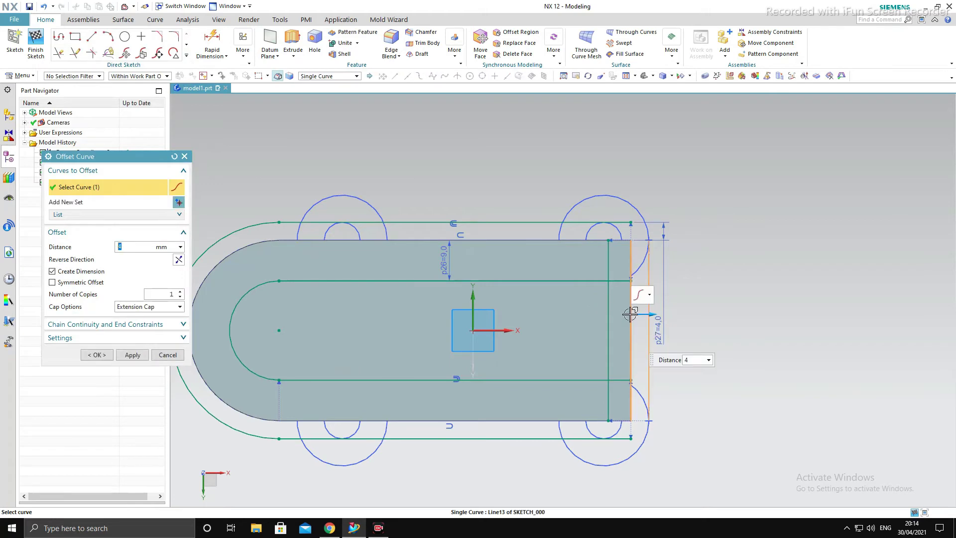
pyautogui.click(123, 357)
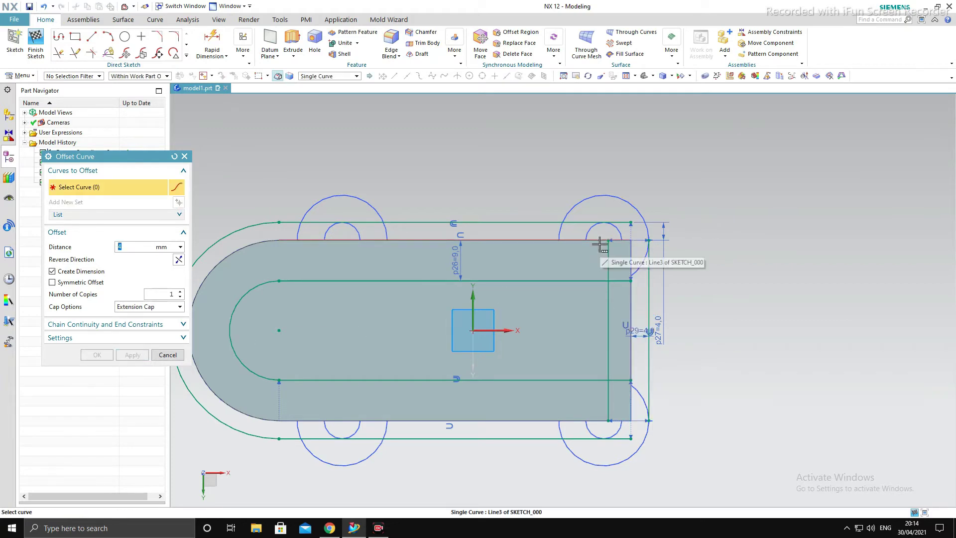
pyautogui.click(184, 157)
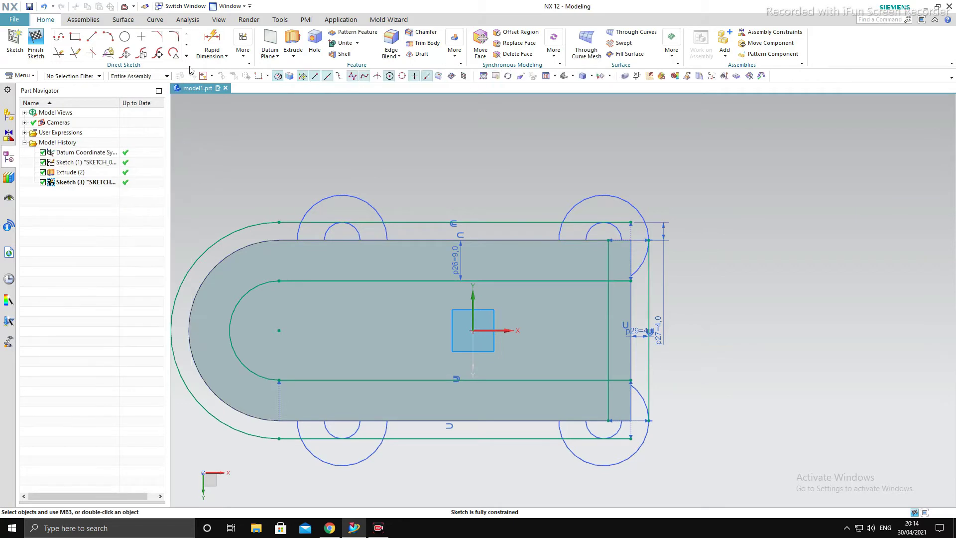
pyautogui.click(186, 55)
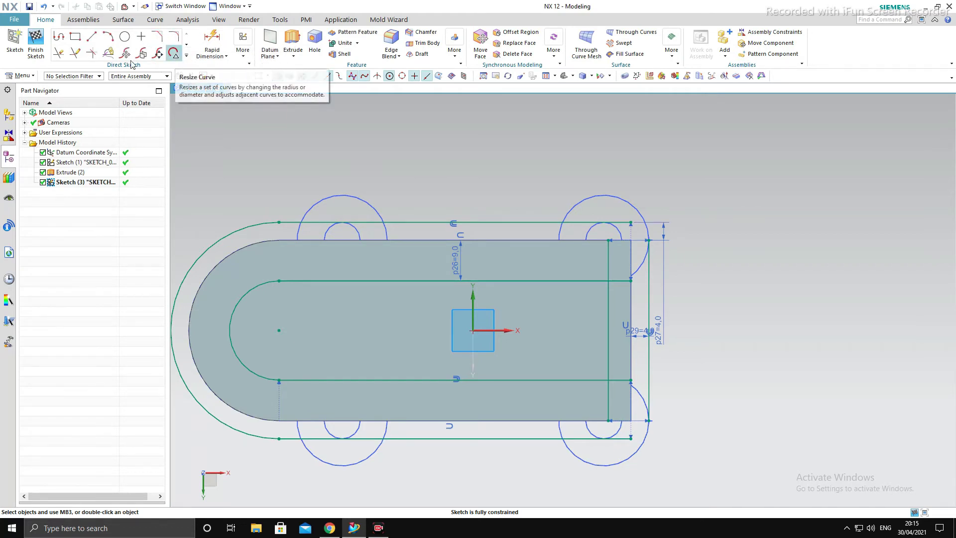
# Make sharp corners between the top and bottom outer lines and the right offset line
pyautogui.click(91, 52)
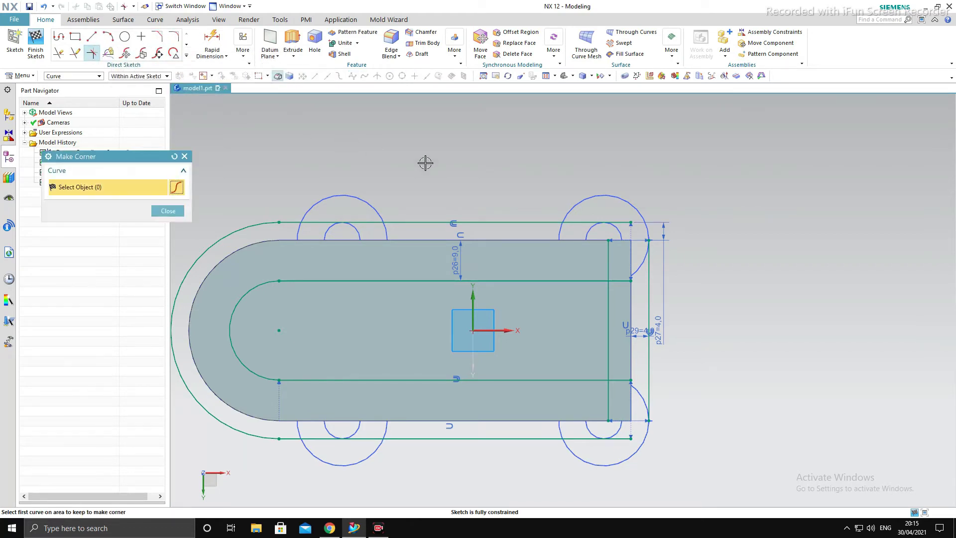
pyautogui.click(569, 223)
pyautogui.click(647, 272)
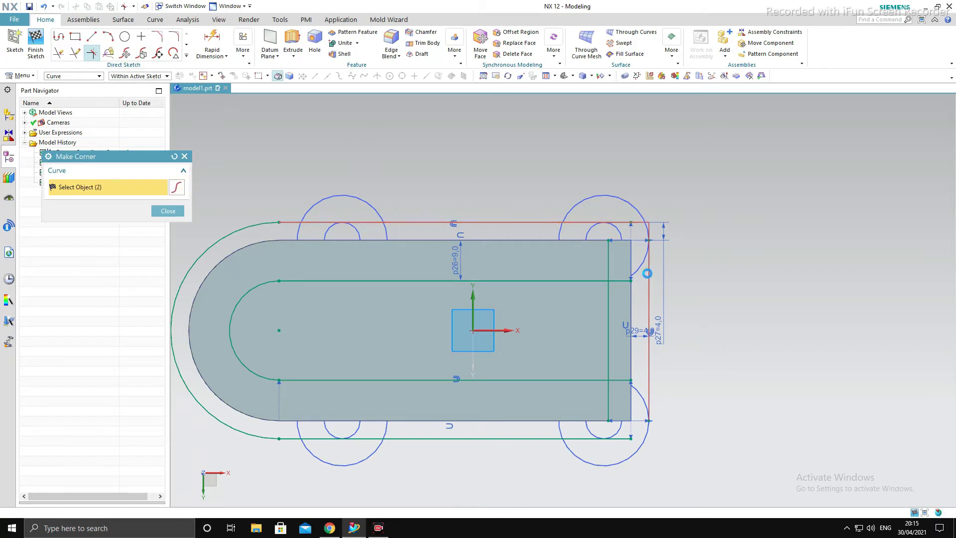
pyautogui.click(581, 438)
pyautogui.click(648, 397)
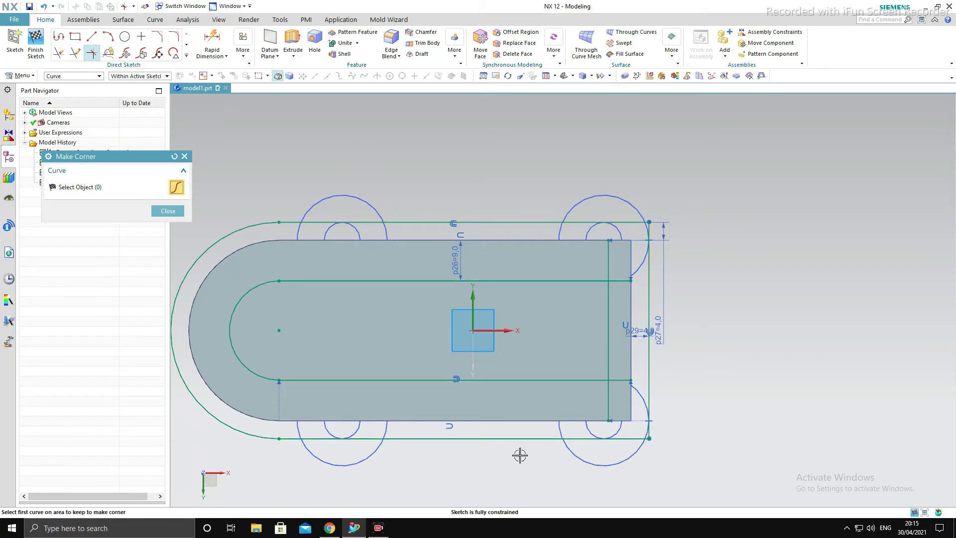
pyautogui.click(168, 210)
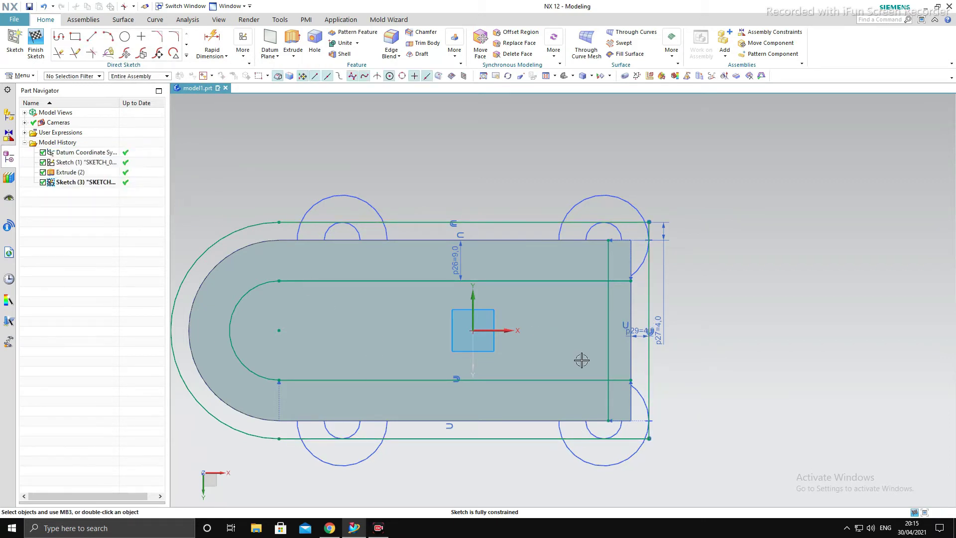
# Preview the inner outline offset at 5 mm, then cancel to keep 9 mm
pyautogui.doubleClick(455, 255)
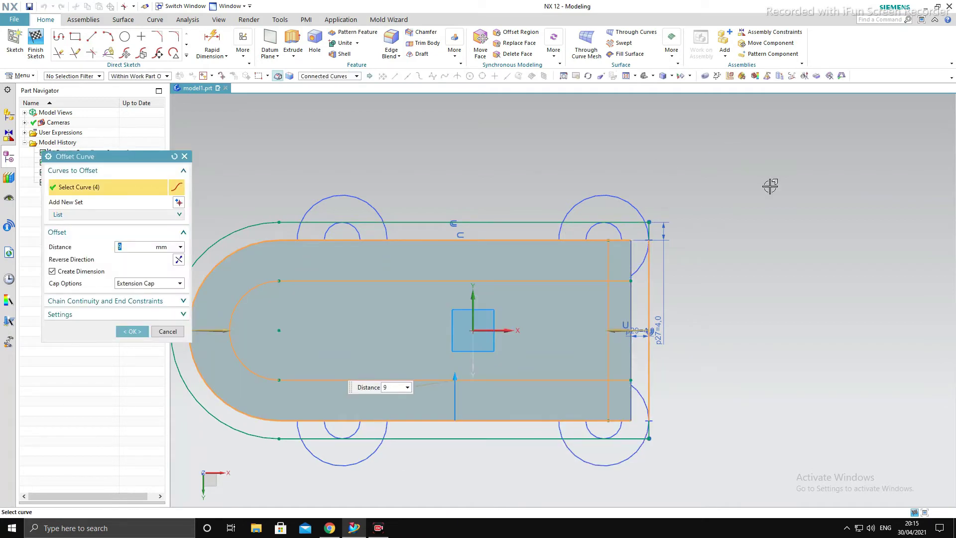
pyautogui.write('5')
pyautogui.press('Return')
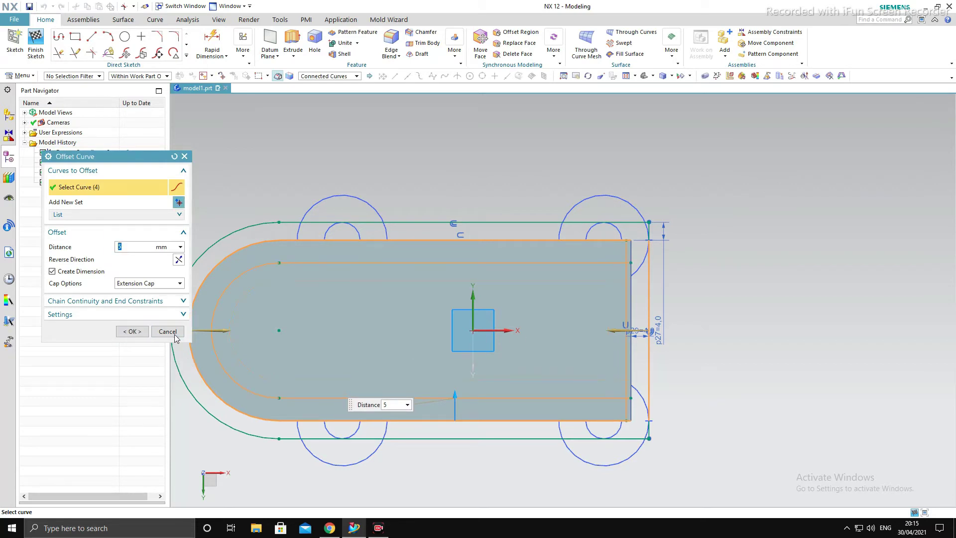
pyautogui.click(167, 331)
pyautogui.scroll(-1, 747, 341)
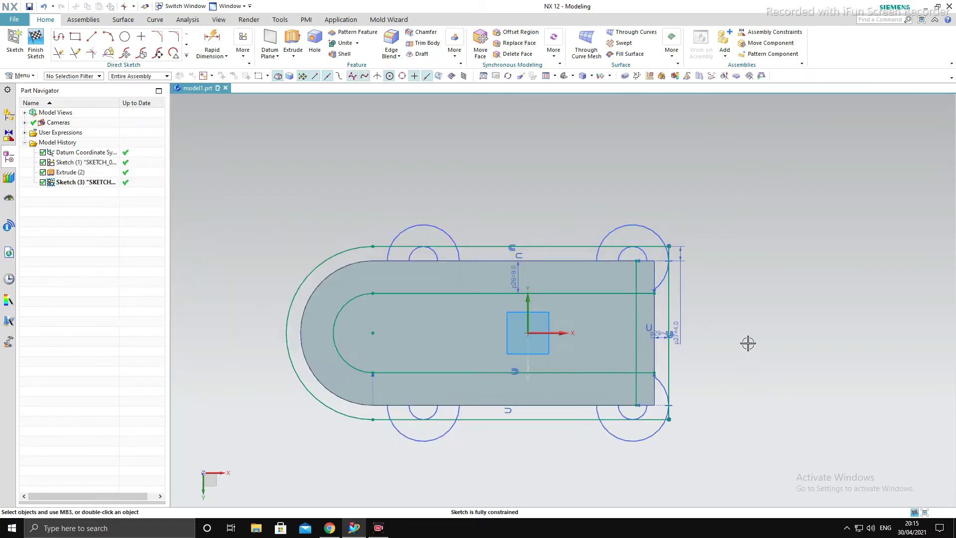
pyautogui.scroll(-1, 747, 343)
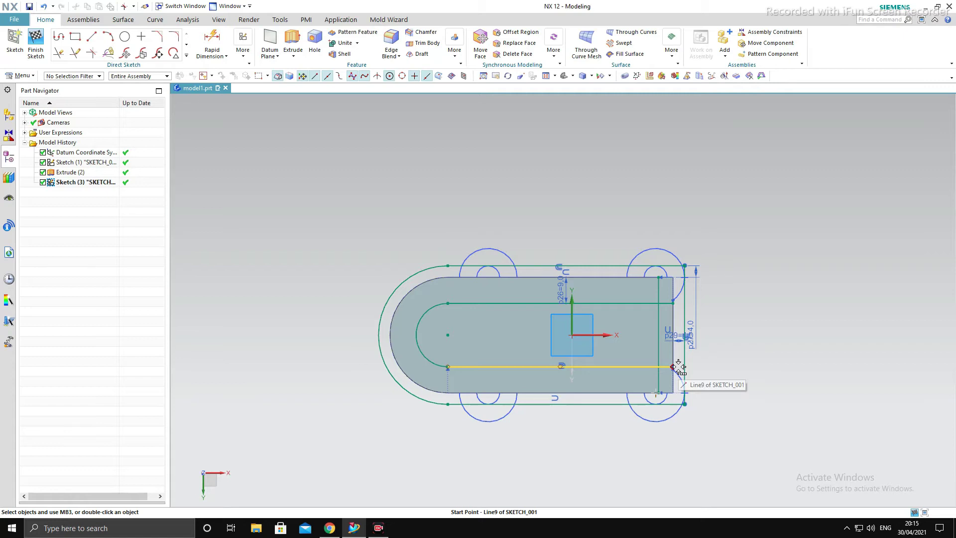
pyautogui.scroll(3, 662, 336)
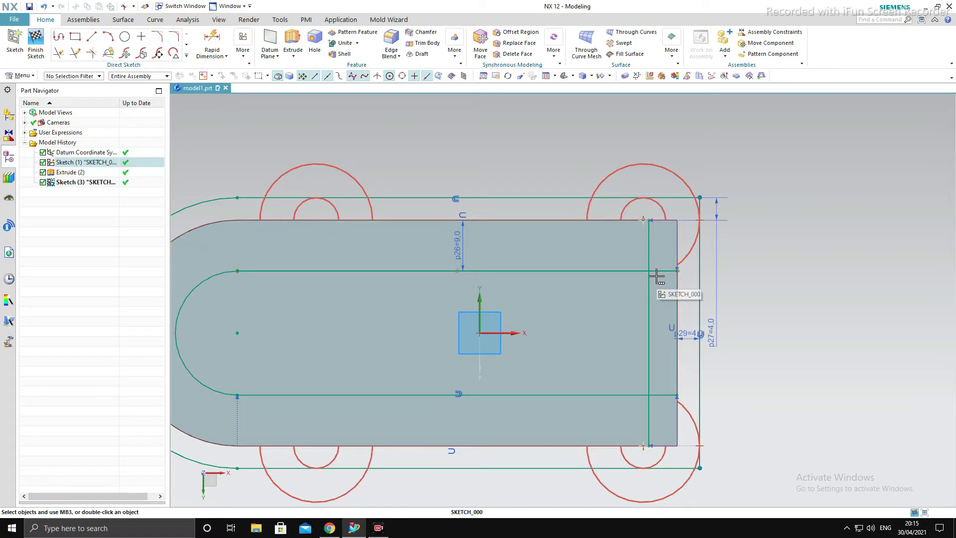
pyautogui.scroll(-2, 622, 299)
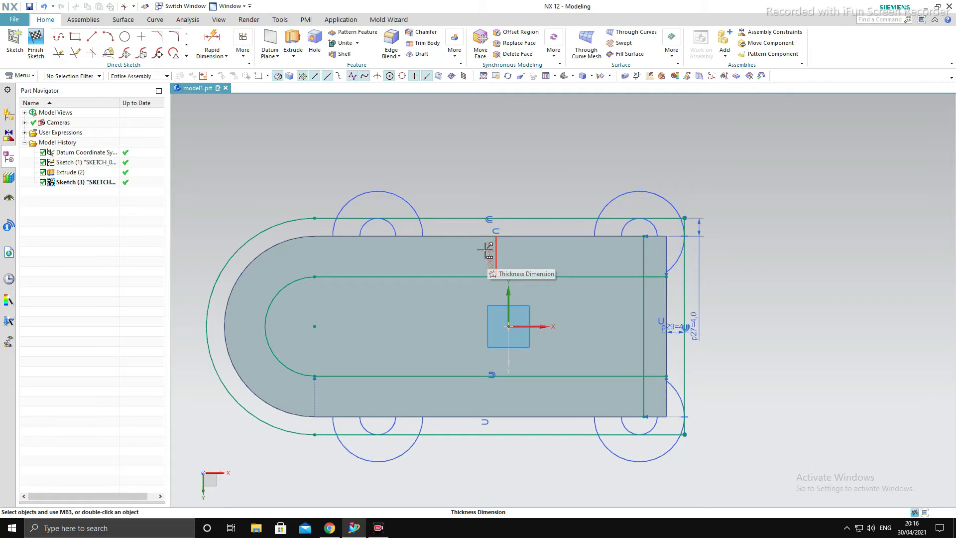
pyautogui.click(485, 251)
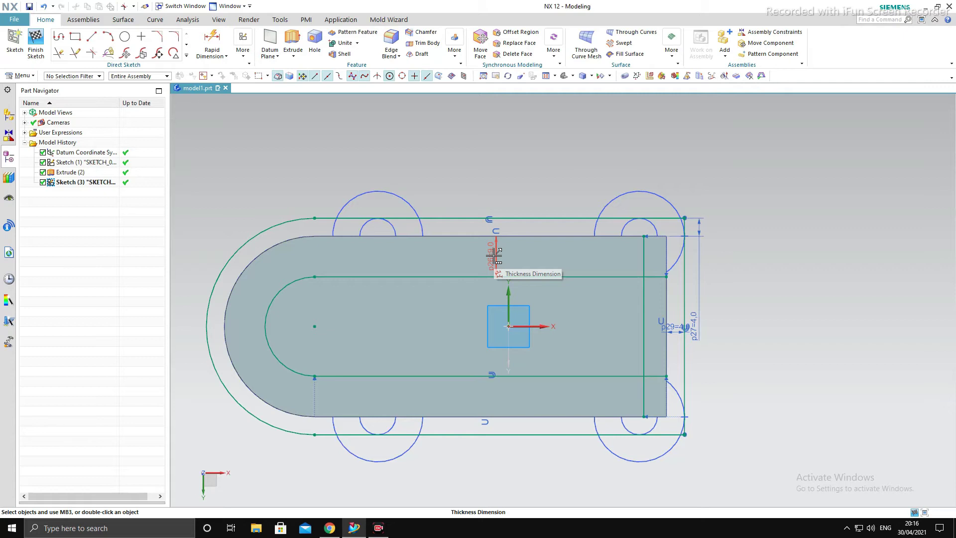
pyautogui.click(495, 255)
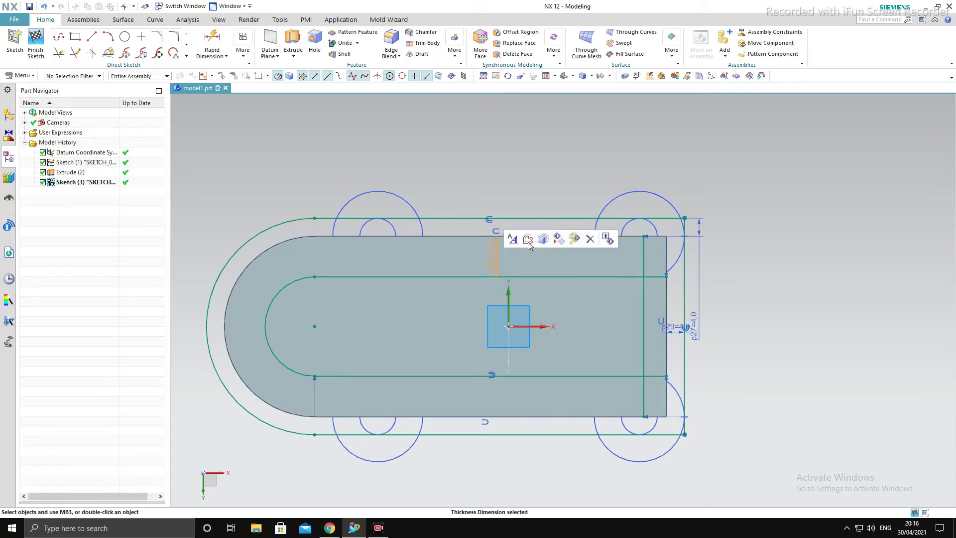
pyautogui.press('Escape')
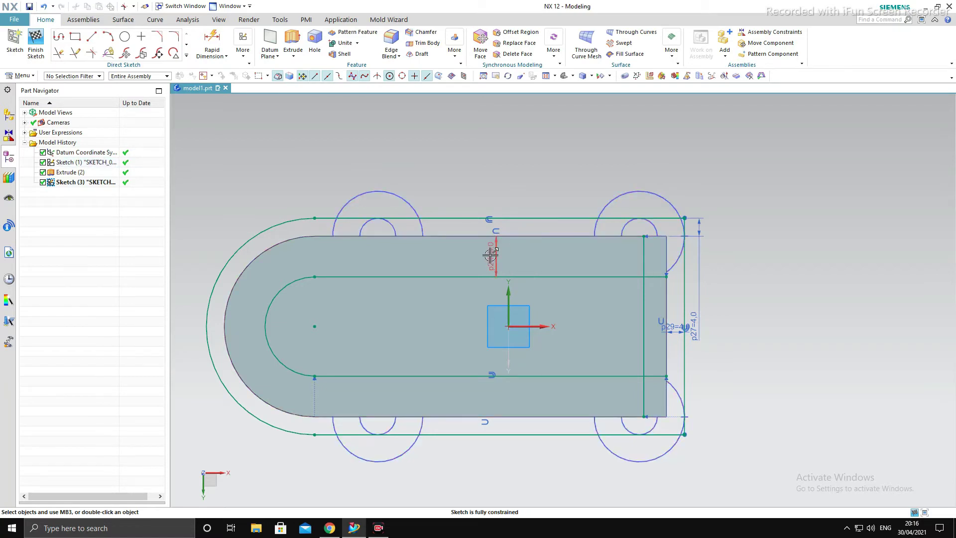
# Edit the inner outline offset to 5 mm, then check the change with undo and redo
pyautogui.hotkey('ctrl', 'shift', 'o')
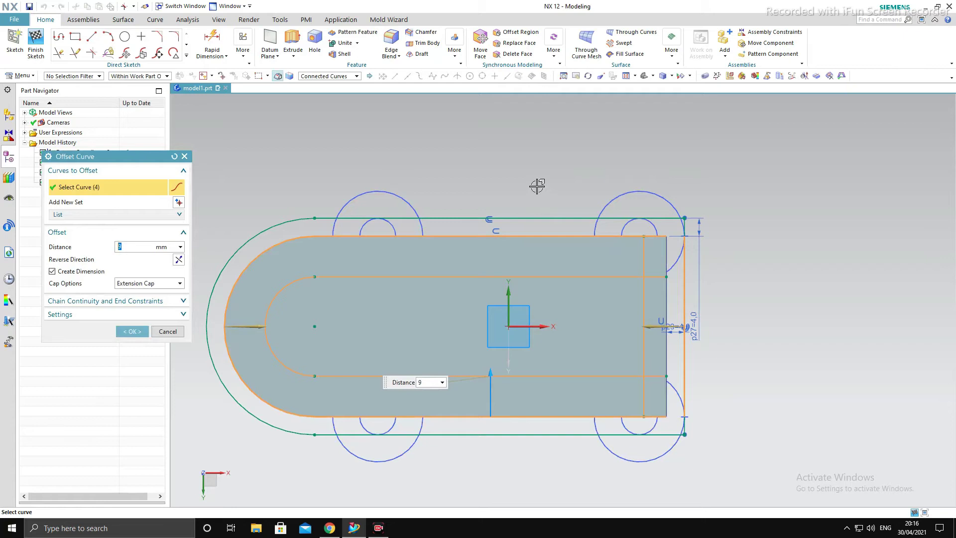
pyautogui.press('Return')
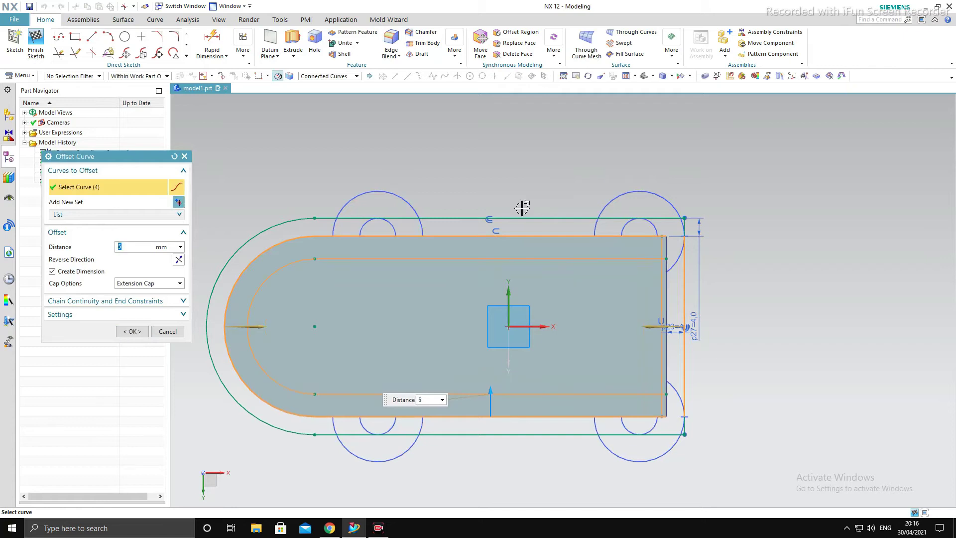
pyautogui.middleClick(522, 208)
pyautogui.scroll(1, 516, 247)
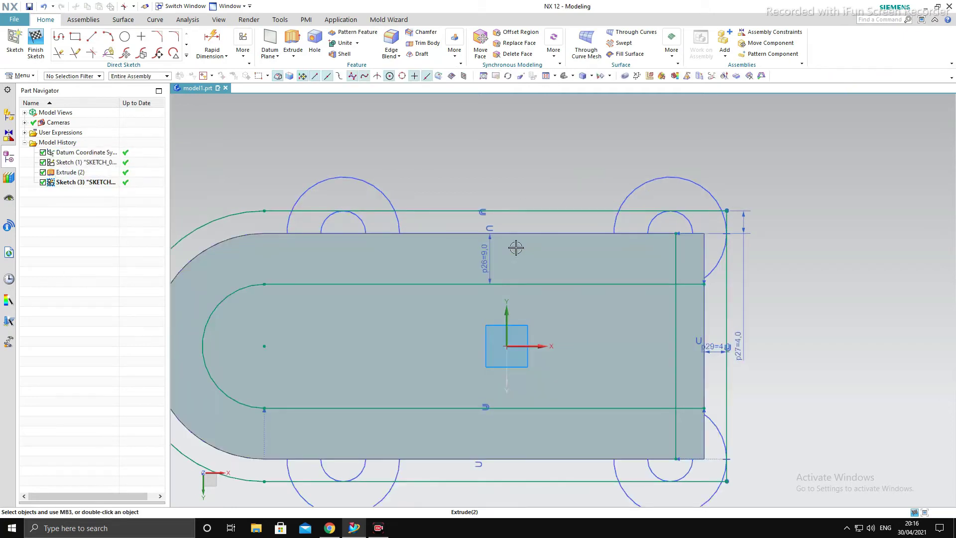
pyautogui.hotkey('ctrl', 'z')
pyautogui.hotkey('ctrl', 'z')
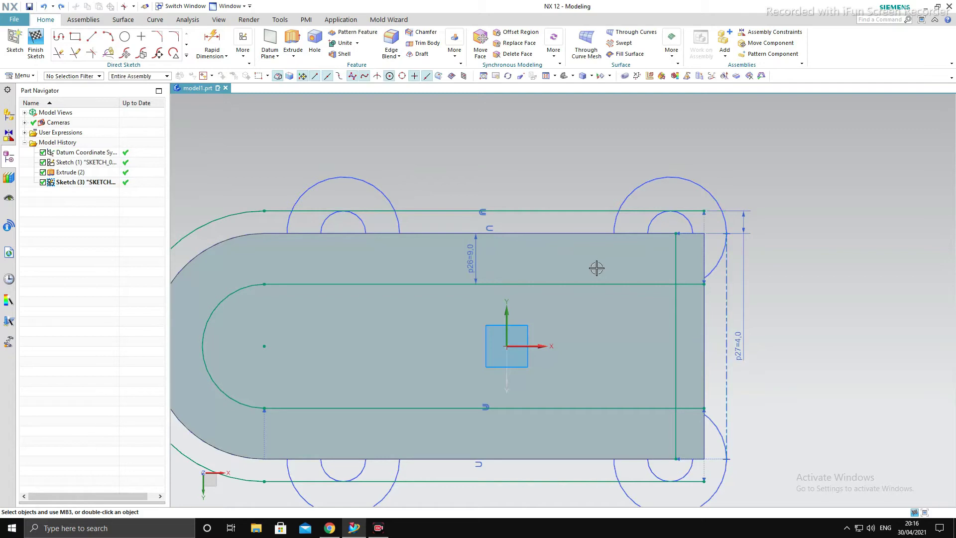
pyautogui.hotkey('ctrl', 'y')
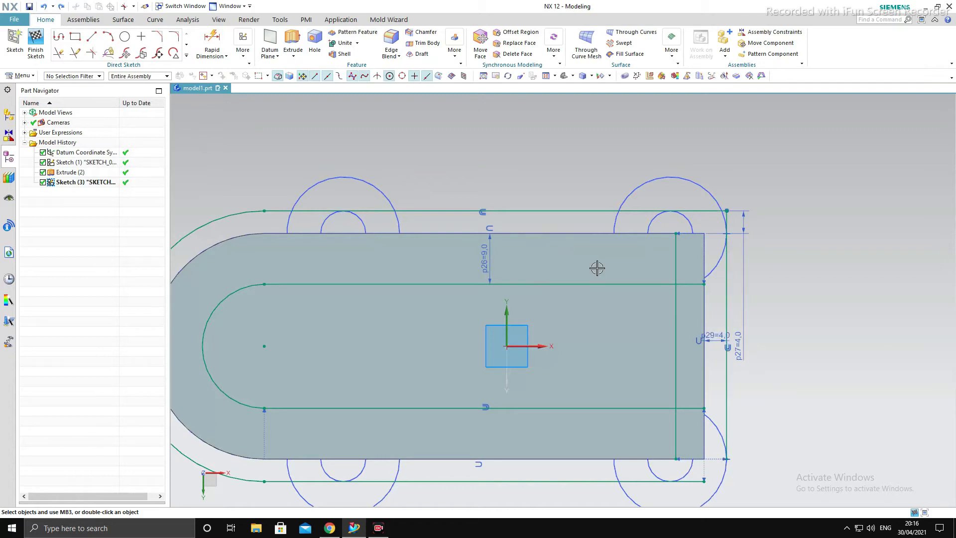
pyautogui.hotkey('ctrl', 'y')
pyautogui.scroll(-2, 597, 267)
pyautogui.scroll(2, 576, 282)
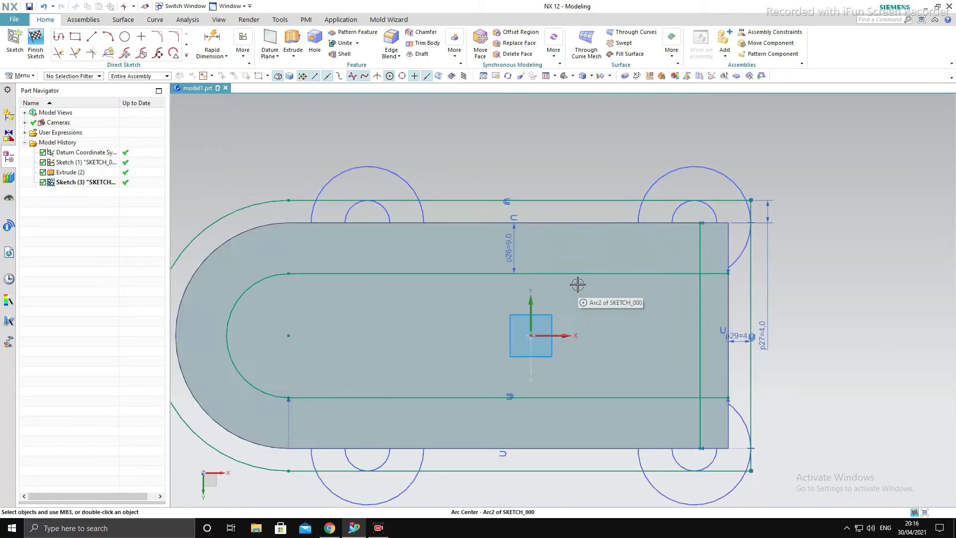
# Reopen the inner outline offset and confirm the 5 mm distance (p26=5.0)
pyautogui.doubleClick(513, 252)
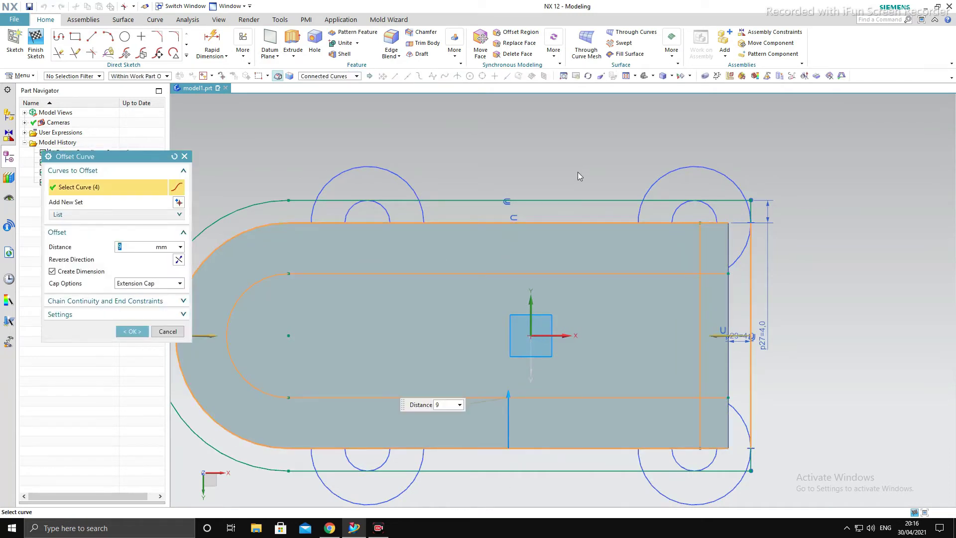
pyautogui.write('5')
pyautogui.press('Return')
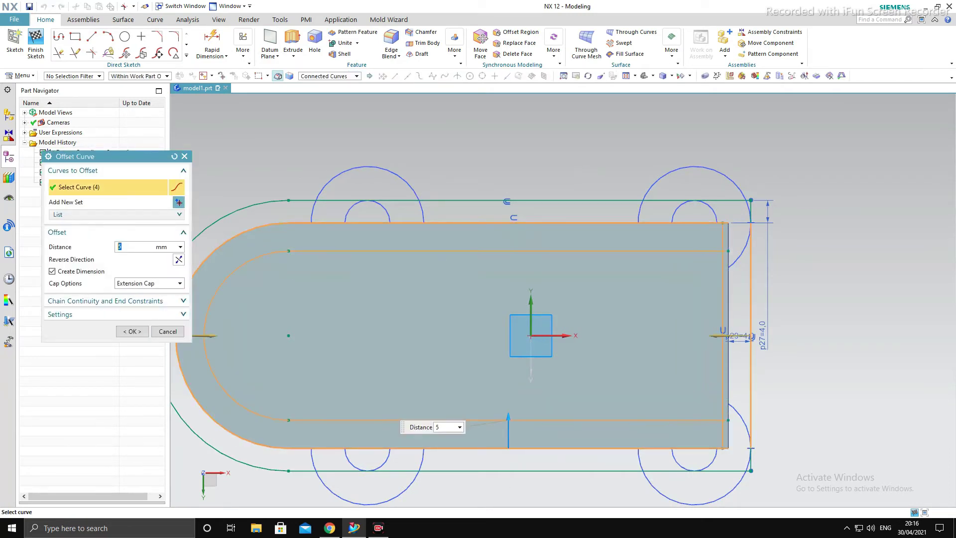
pyautogui.middleClick(549, 157)
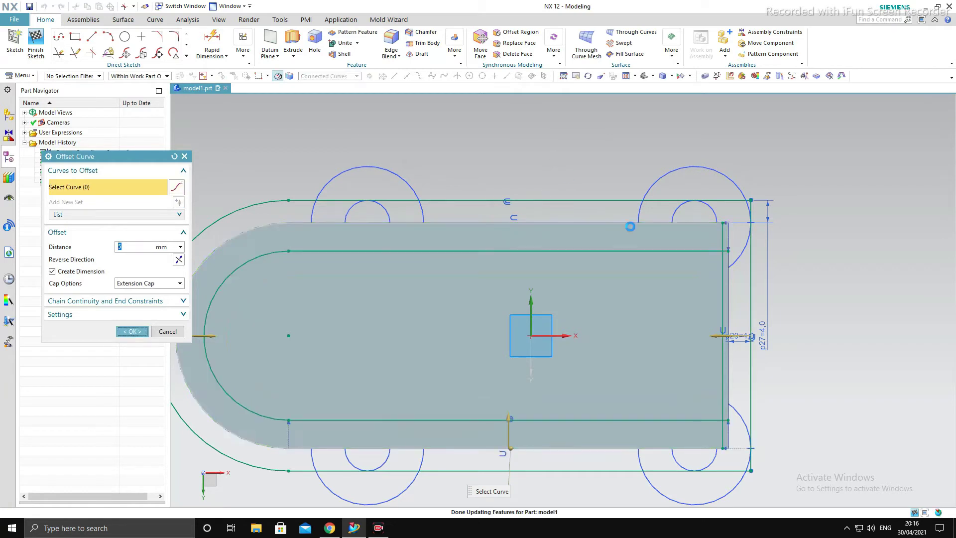
pyautogui.scroll(1, 744, 252)
pyautogui.scroll(1, 744, 252)
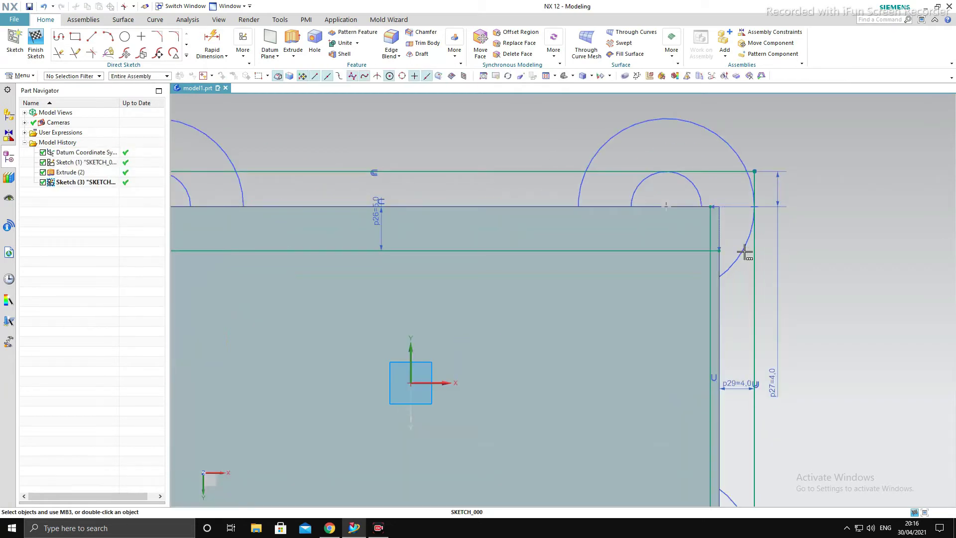
pyautogui.scroll(3, 746, 431)
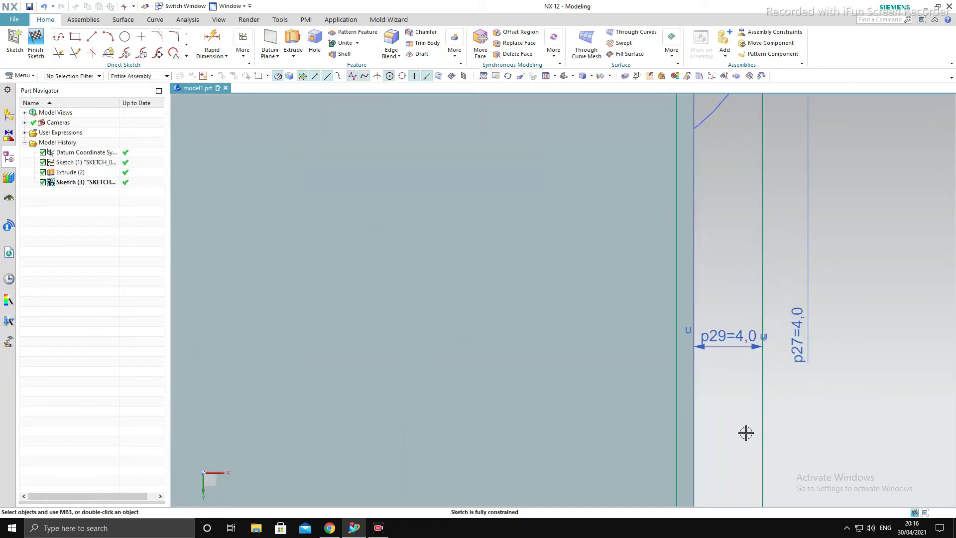
pyautogui.click(685, 329)
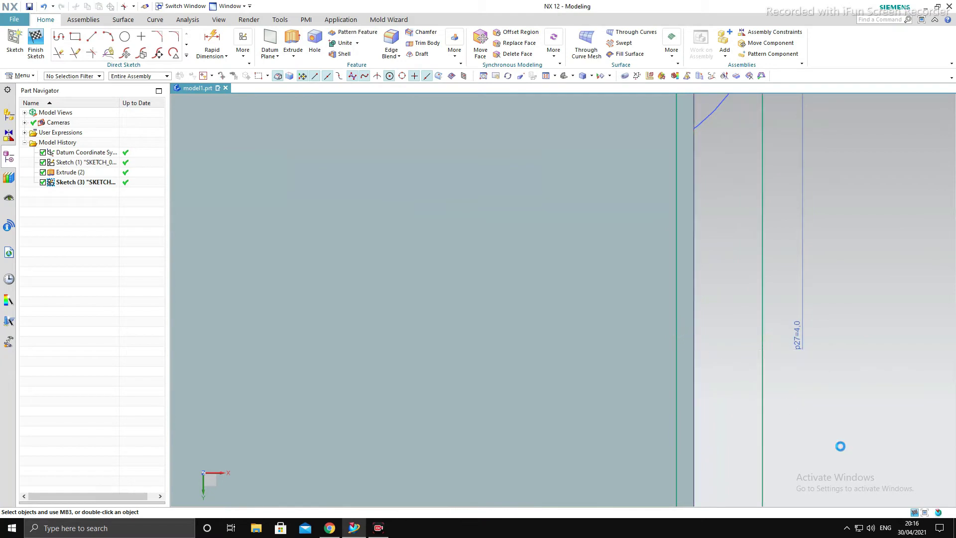
pyautogui.scroll(-3, 752, 395)
pyautogui.scroll(2, 726, 233)
pyautogui.scroll(1, 723, 238)
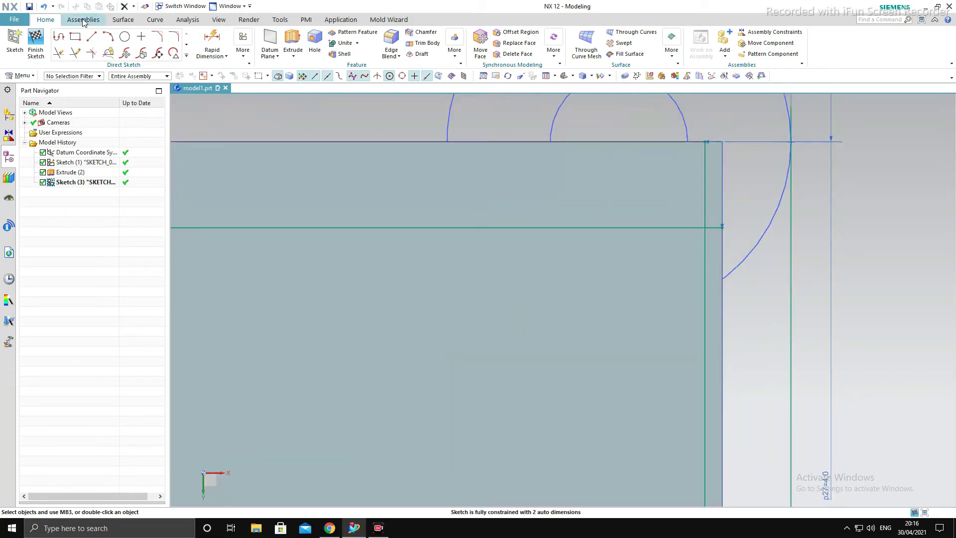
pyautogui.click(59, 52)
pyautogui.click(704, 305)
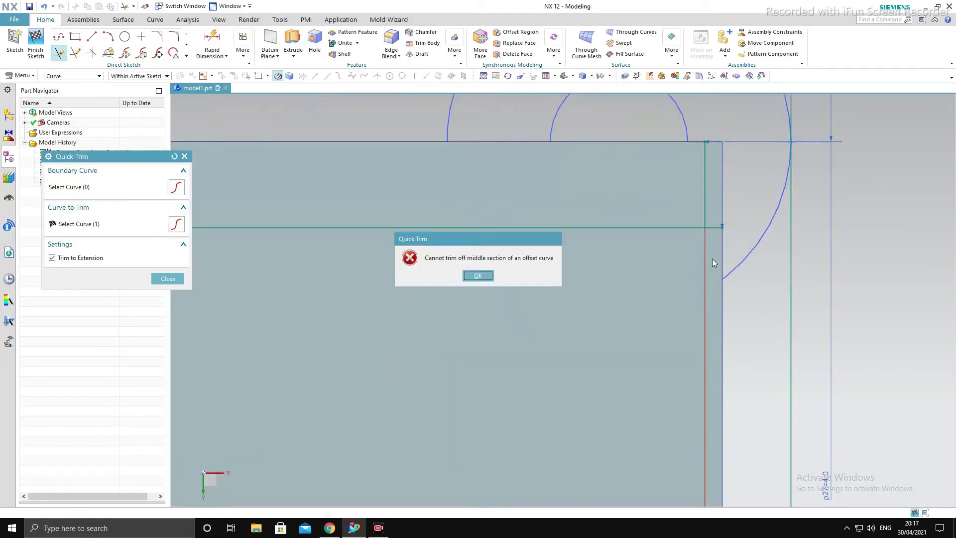
pyautogui.click(478, 276)
pyautogui.middleClick(576, 285)
pyautogui.scroll(-3, 576, 285)
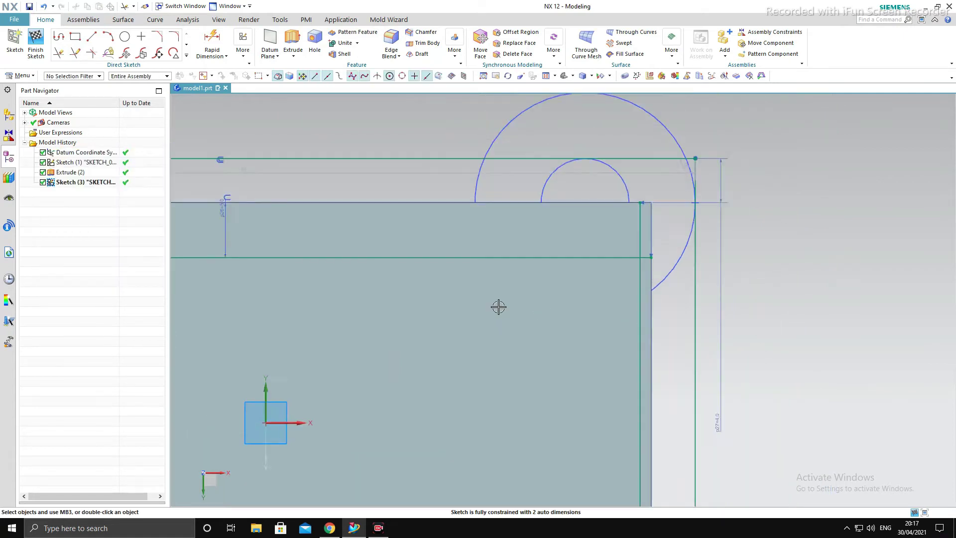
pyautogui.scroll(-5, 691, 309)
pyautogui.scroll(2, 641, 393)
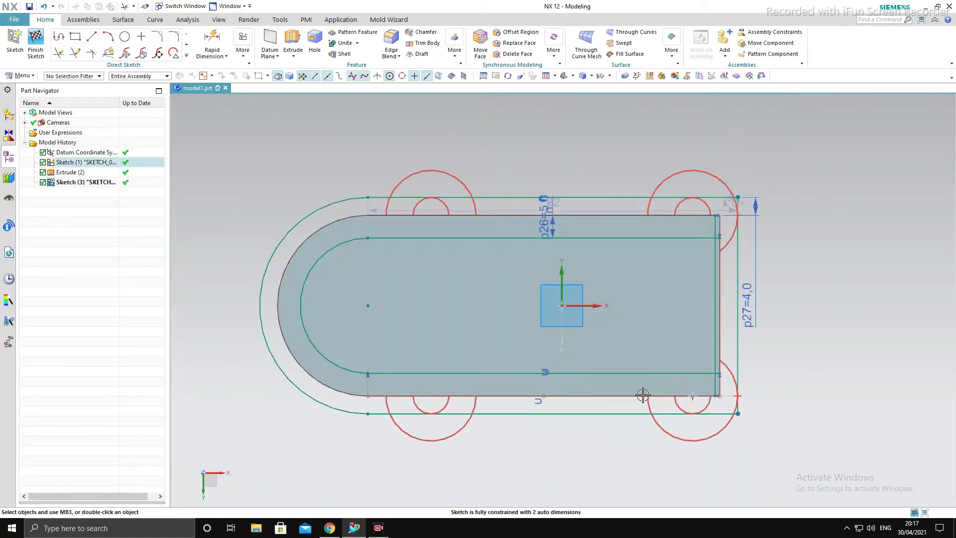
pyautogui.scroll(5, 705, 366)
pyautogui.hotkey('ctrl', 'f')
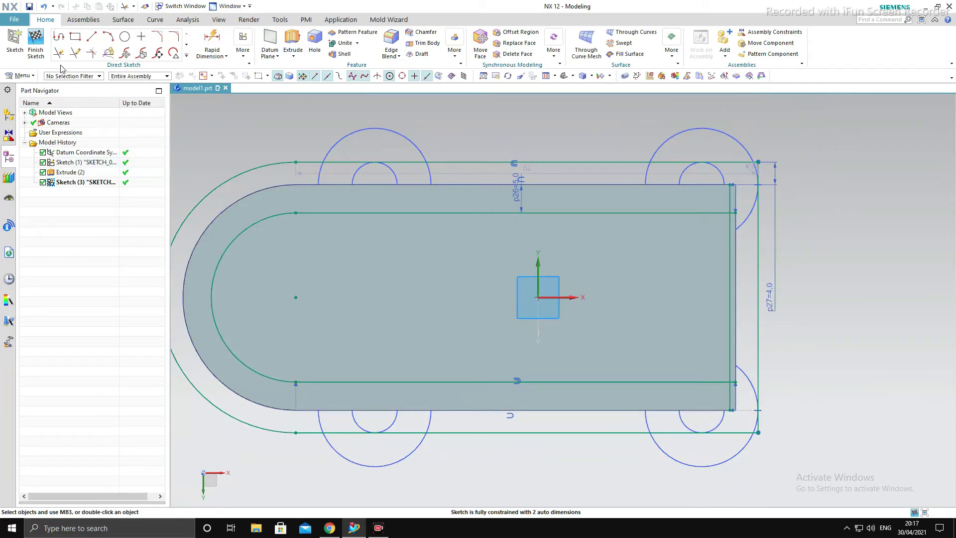
pyautogui.press('t')
pyautogui.scroll(2, 736, 205)
pyautogui.scroll(2, 665, 195)
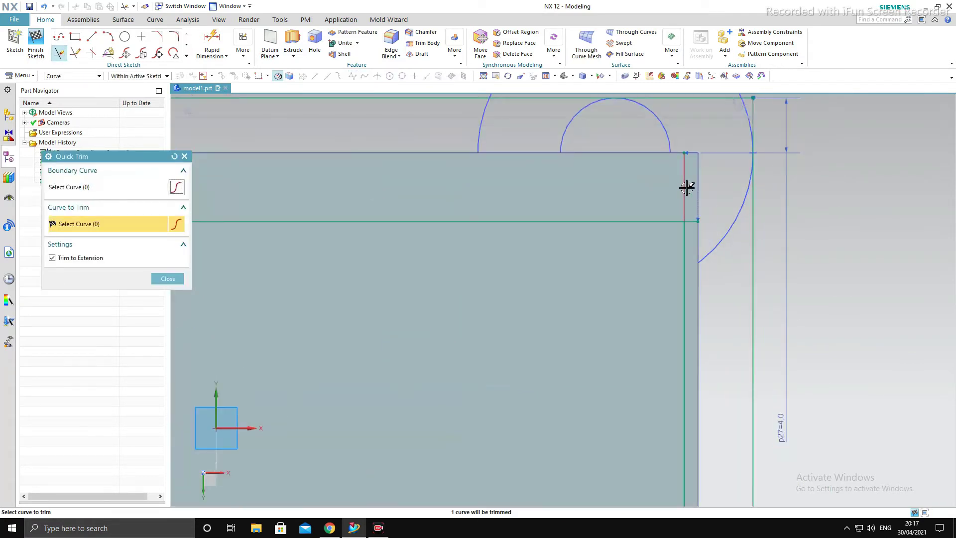
pyautogui.scroll(-4, 683, 215)
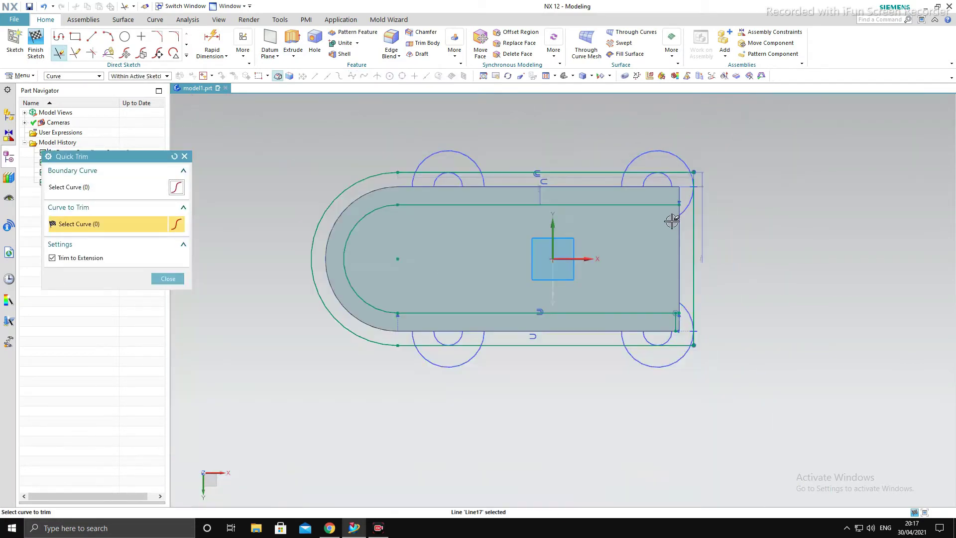
pyautogui.scroll(4, 679, 332)
pyautogui.scroll(-4, 704, 358)
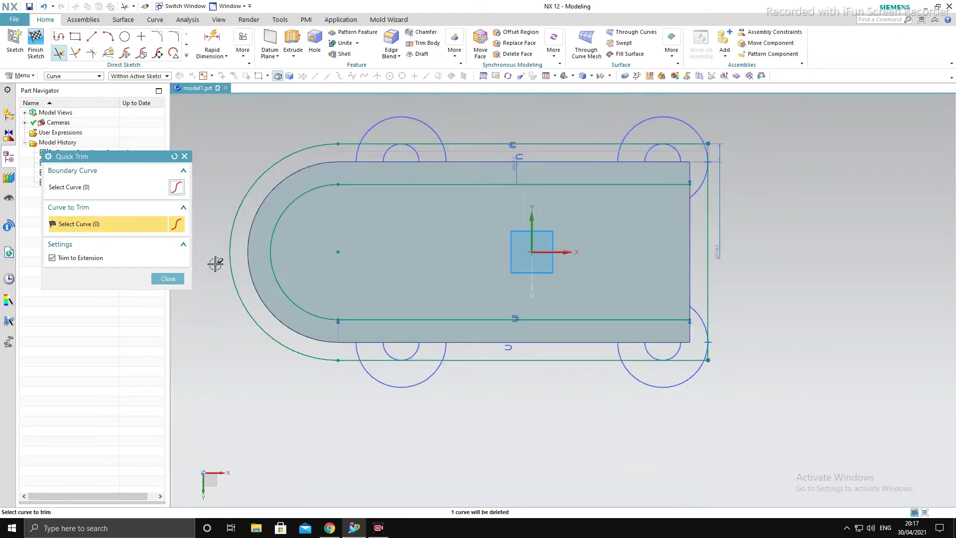
pyautogui.click(168, 278)
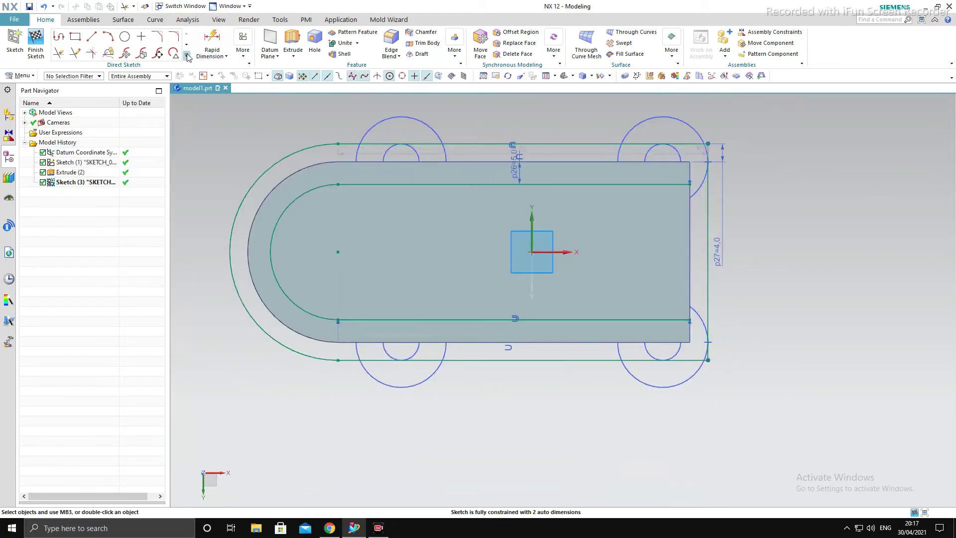
pyautogui.click(187, 55)
# Offset the plate's right edge line 5 mm to the inside, dimensioned p29=5.0
pyautogui.click(141, 119)
pyautogui.scroll(4, 678, 225)
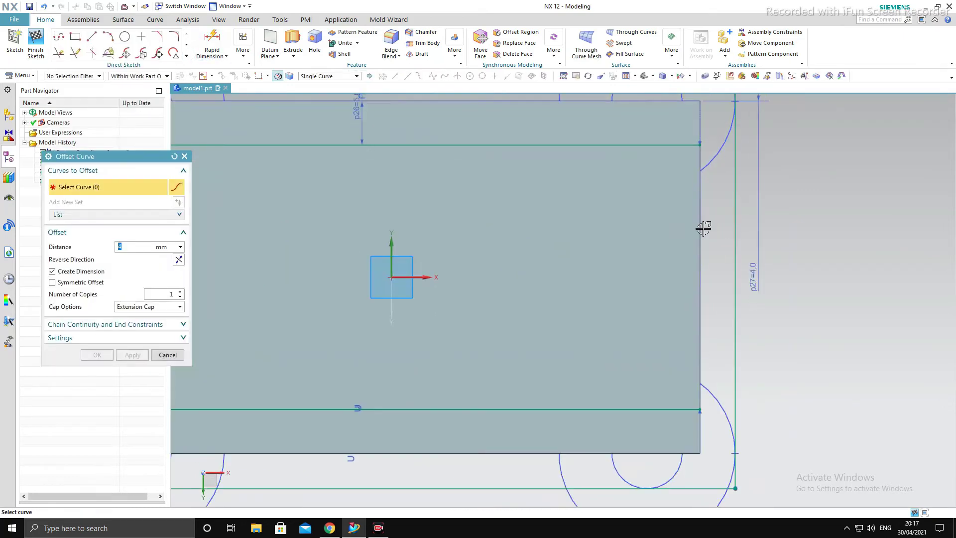
pyautogui.click(700, 325)
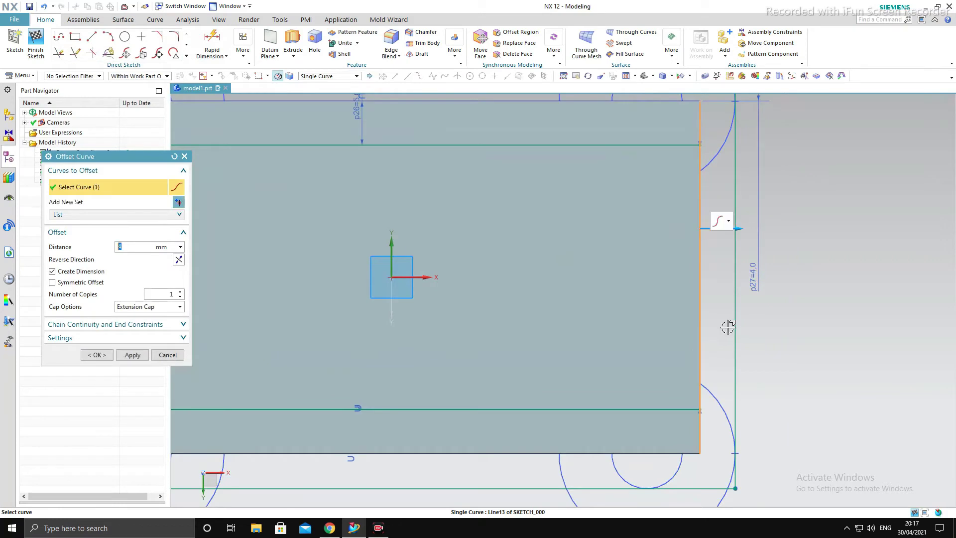
pyautogui.click(178, 259)
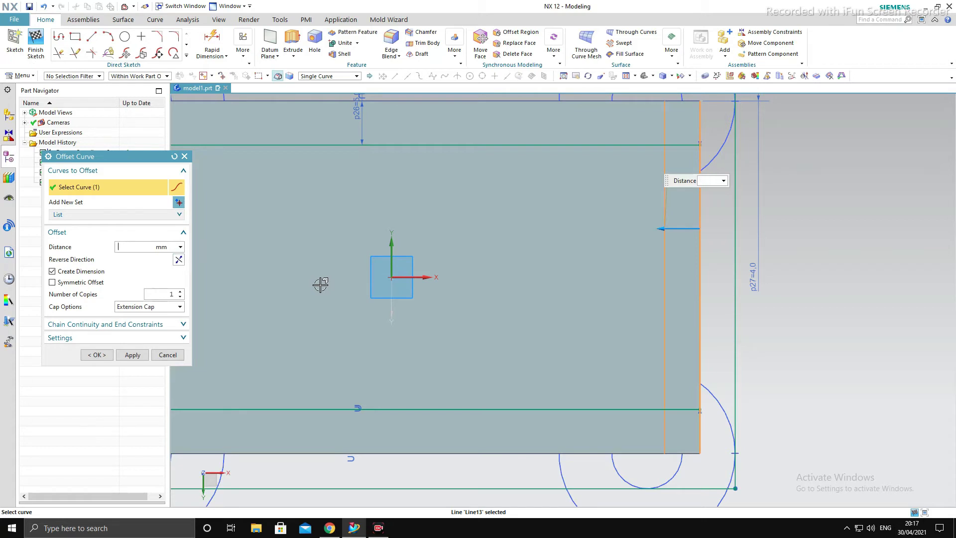
pyautogui.write('58')
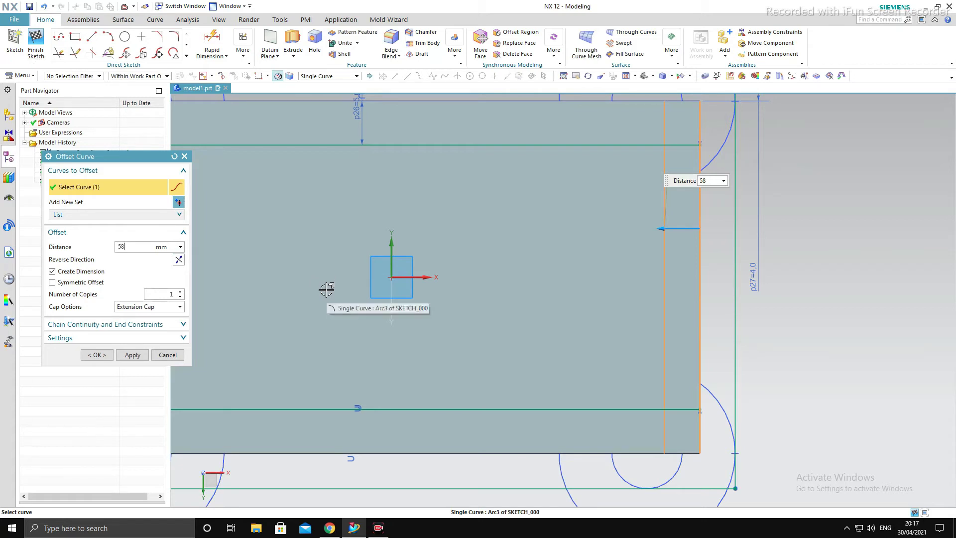
pyautogui.press('BackSpace')
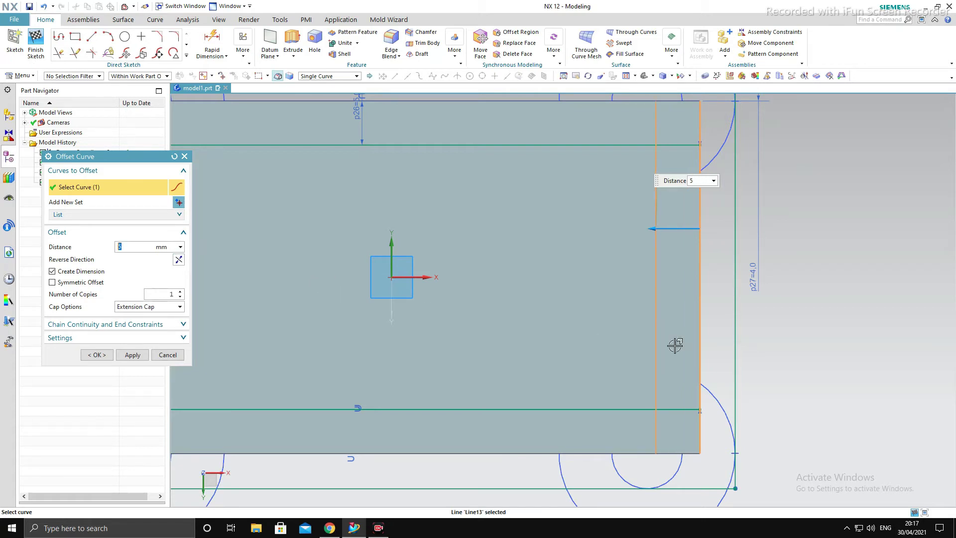
pyautogui.middleClick(826, 294)
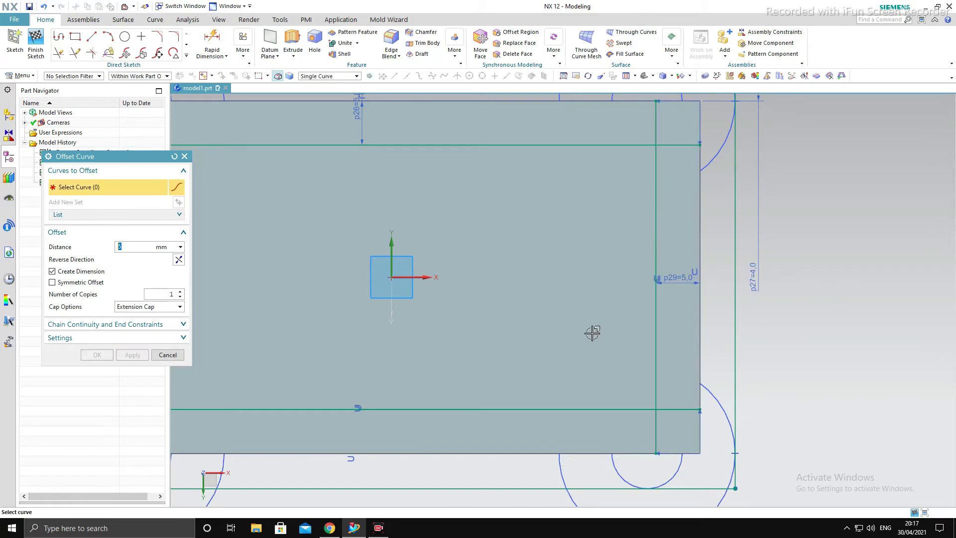
pyautogui.middleClick(786, 259)
pyautogui.scroll(-2, 715, 276)
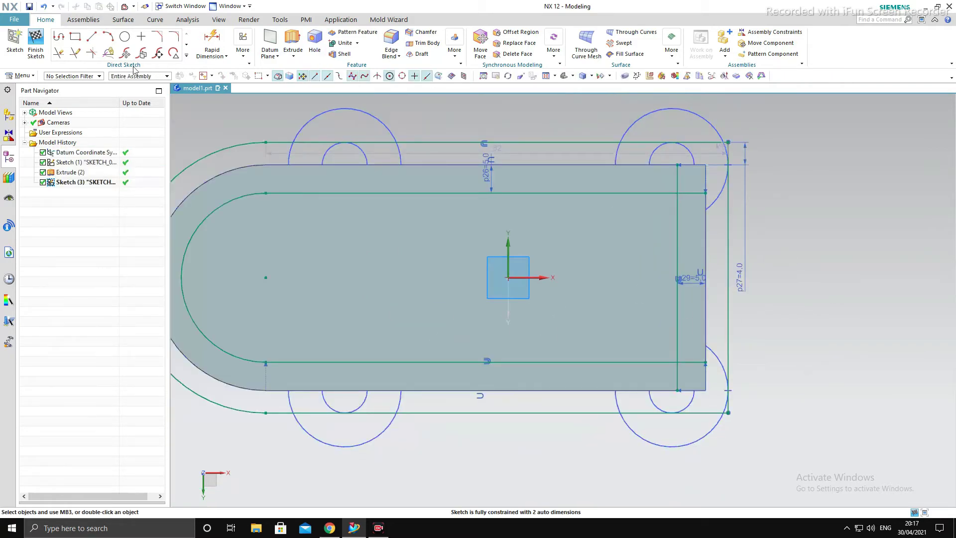
# Trim the inner outline's overhanging line ends back to the new right-hand line
pyautogui.click(59, 52)
pyautogui.scroll(2, 636, 177)
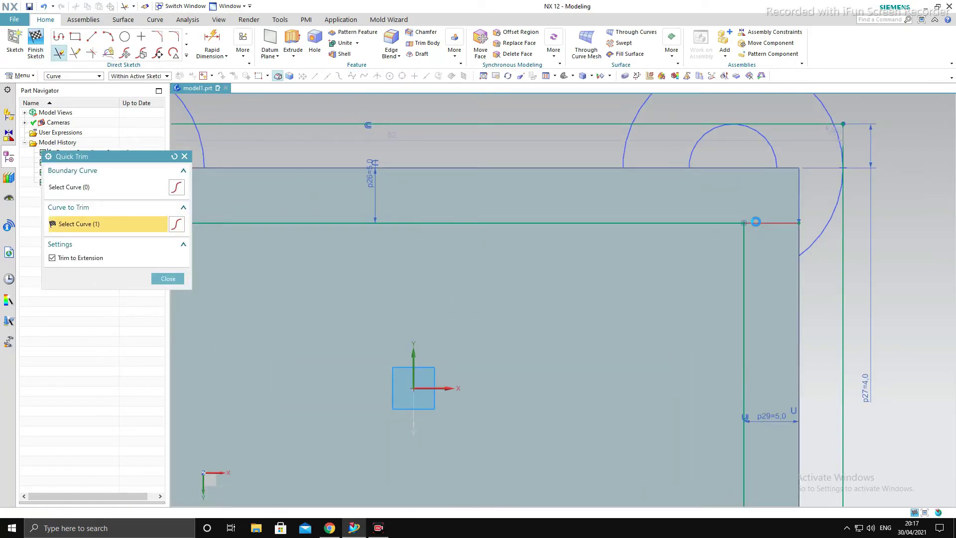
pyautogui.scroll(-3, 745, 239)
pyautogui.scroll(2, 744, 268)
pyautogui.click(730, 281)
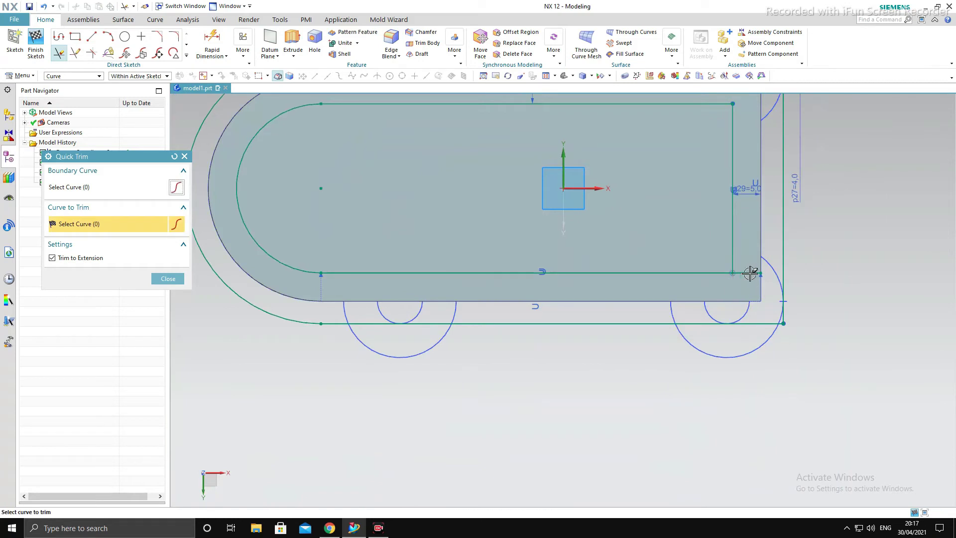
pyautogui.scroll(-2, 717, 296)
pyautogui.scroll(2, 434, 276)
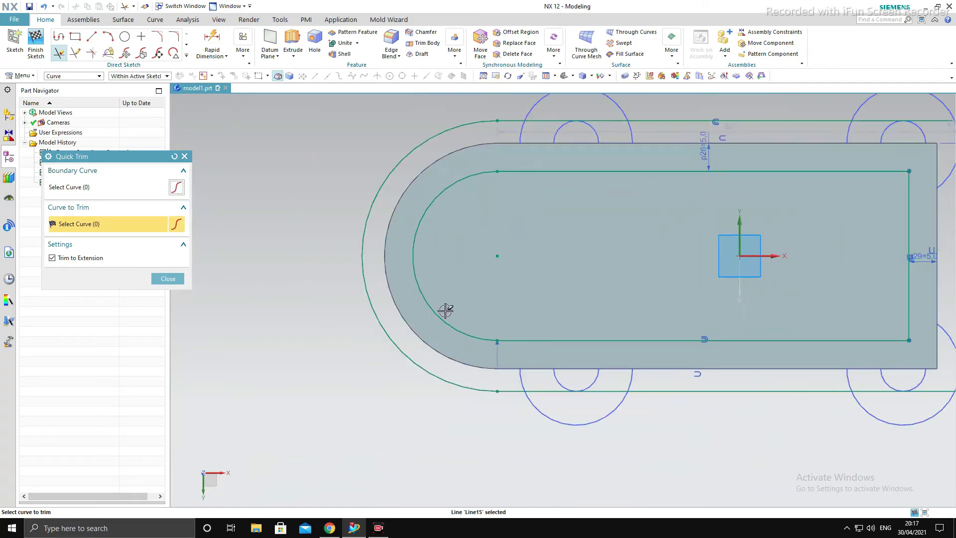
pyautogui.press('Escape')
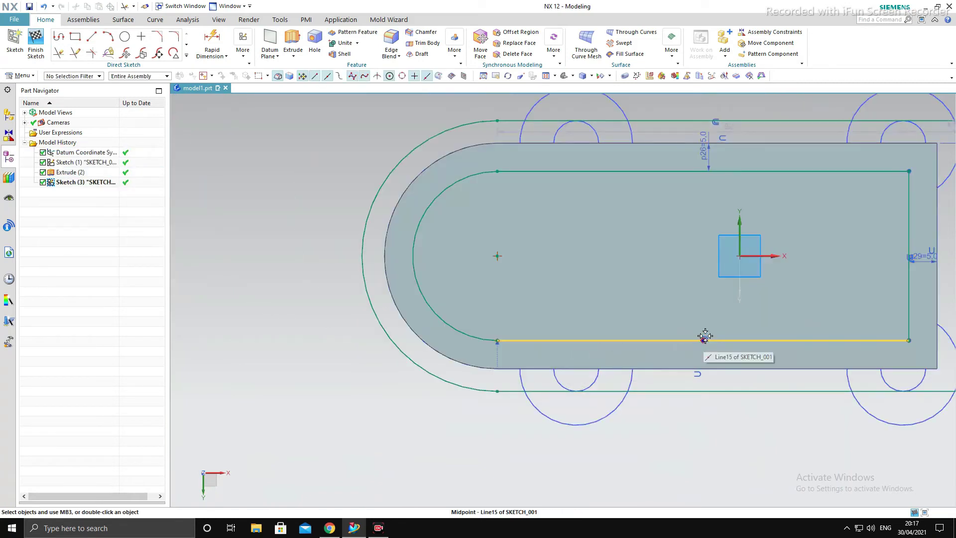
# Delete the offset constraint from the inner outline
pyautogui.click(697, 374)
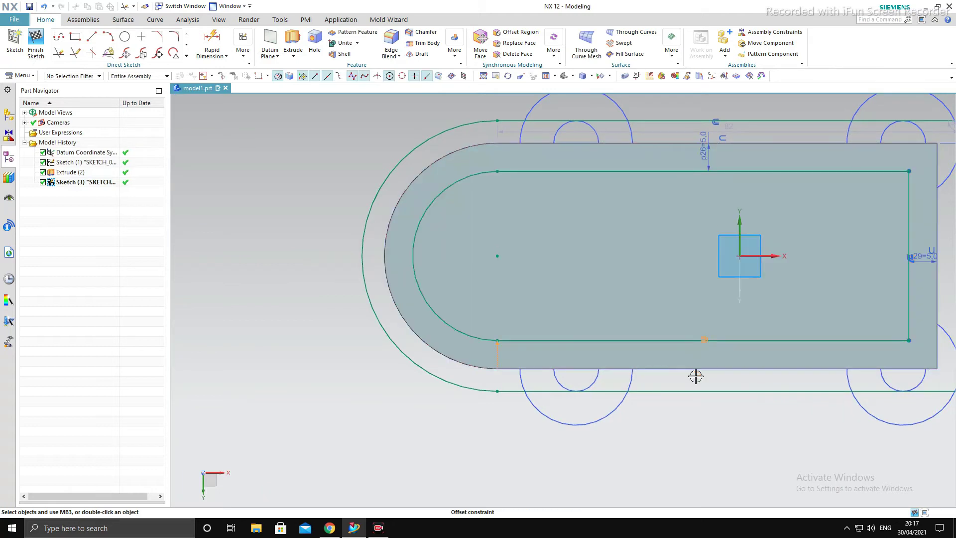
pyautogui.press('Delete')
pyautogui.scroll(-3, 543, 299)
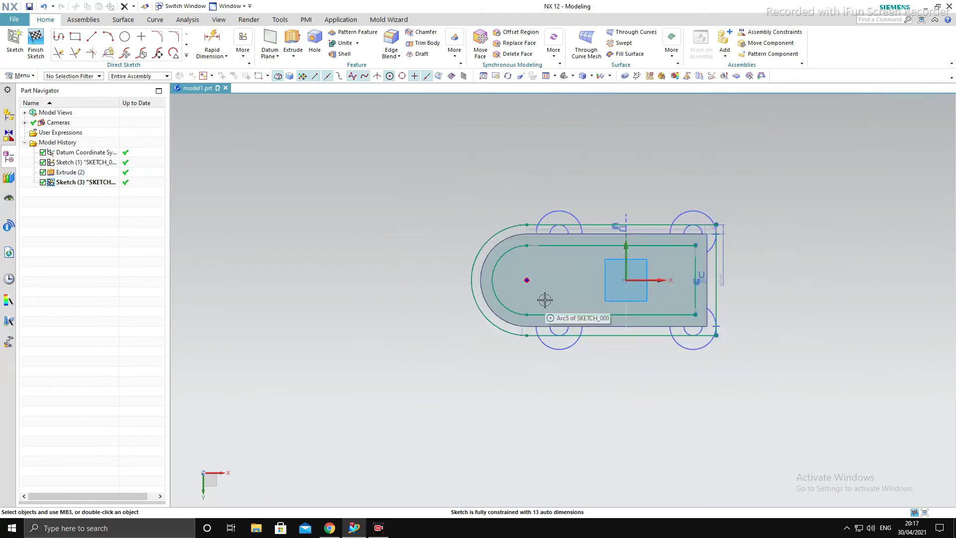
pyautogui.scroll(2, 597, 259)
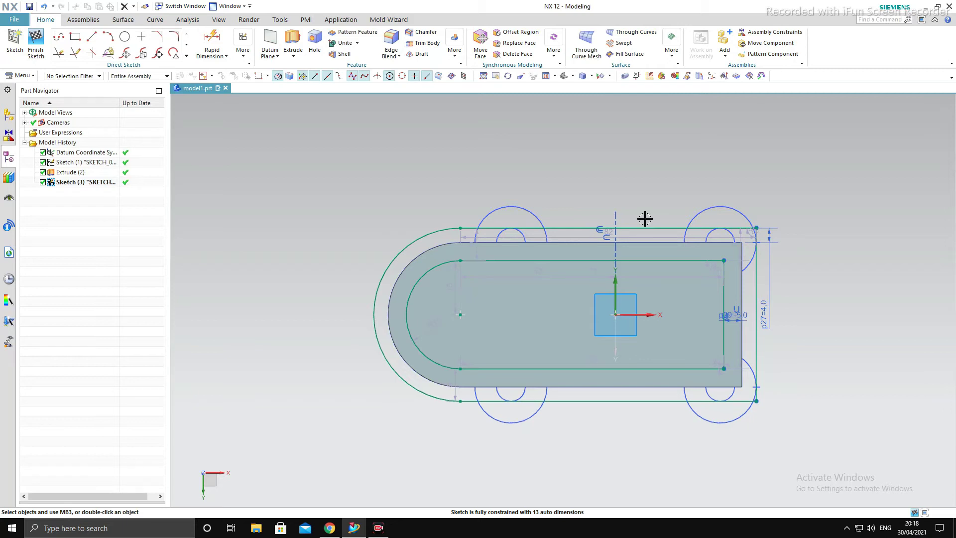
# Finish the sketch and cut the inner U-shaped loop 42 mm into the solid, reversed, with Subtract
pyautogui.click(36, 42)
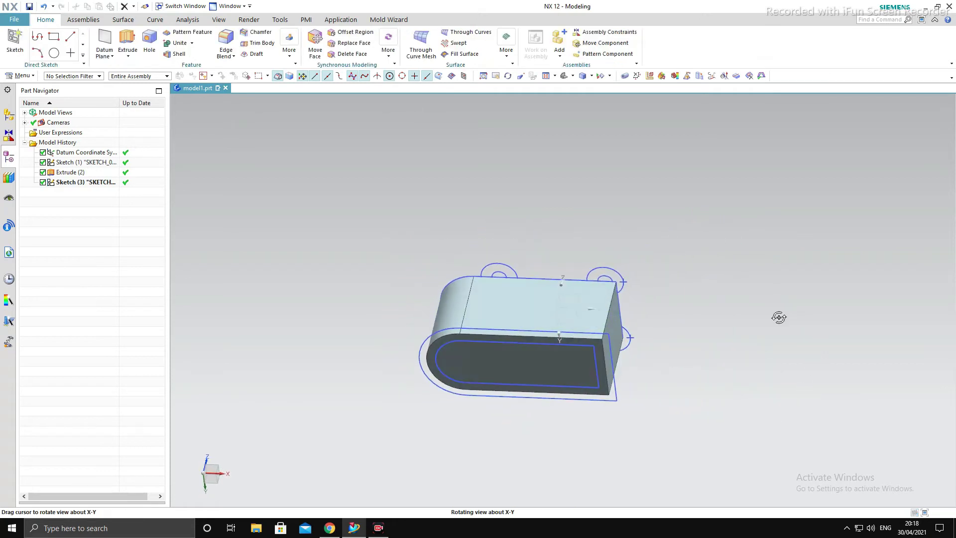
pyautogui.click(127, 42)
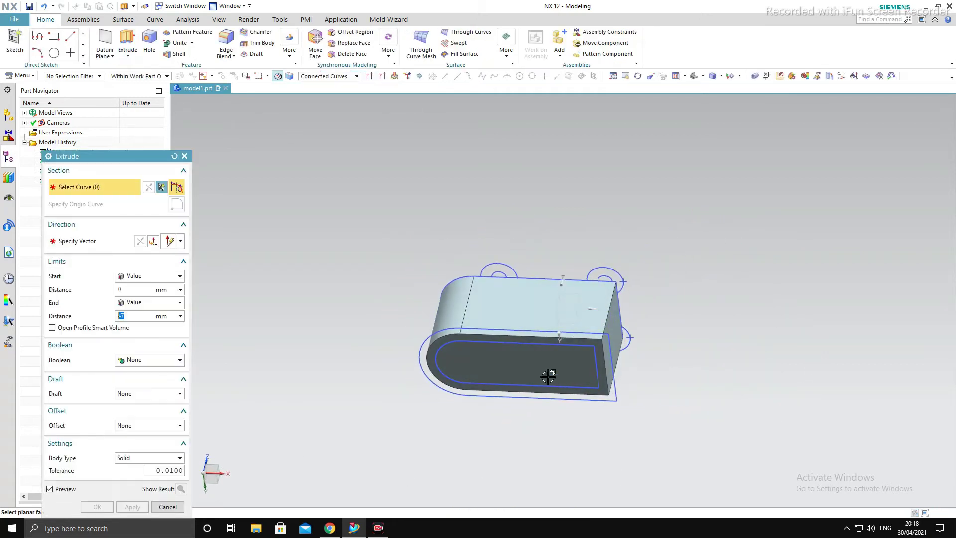
pyautogui.click(560, 386)
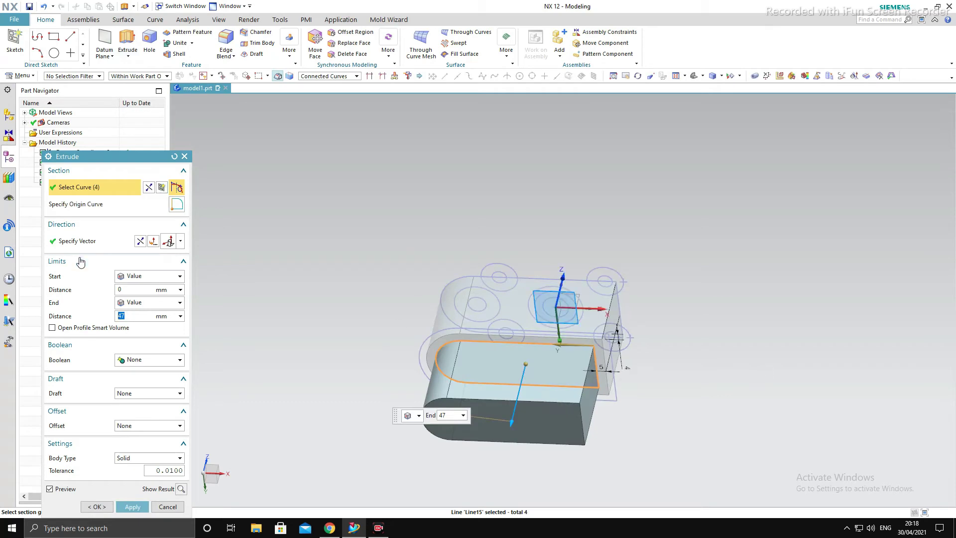
pyautogui.click(140, 240)
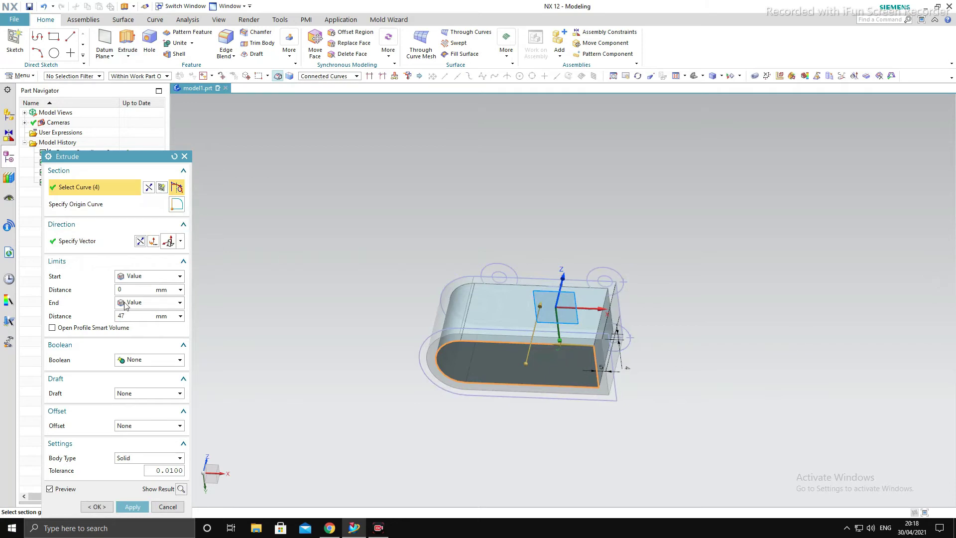
pyautogui.moveTo(124, 317); pyautogui.dragTo(30, 316)
pyautogui.write('42')
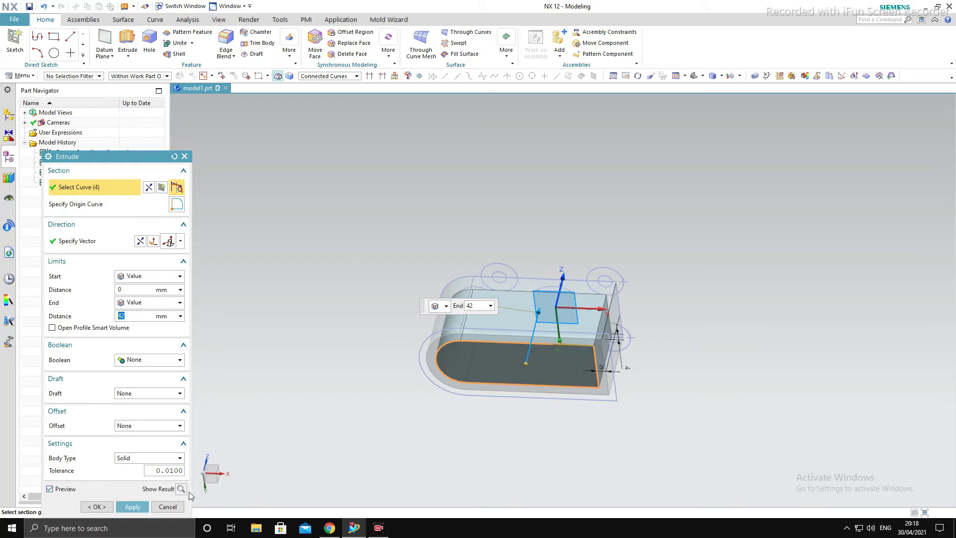
pyautogui.click(163, 361)
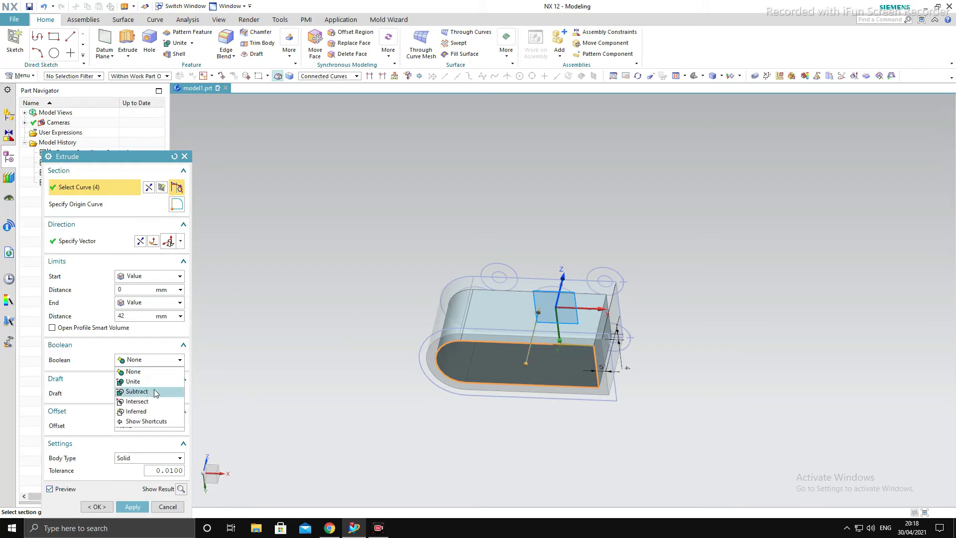
pyautogui.click(150, 384)
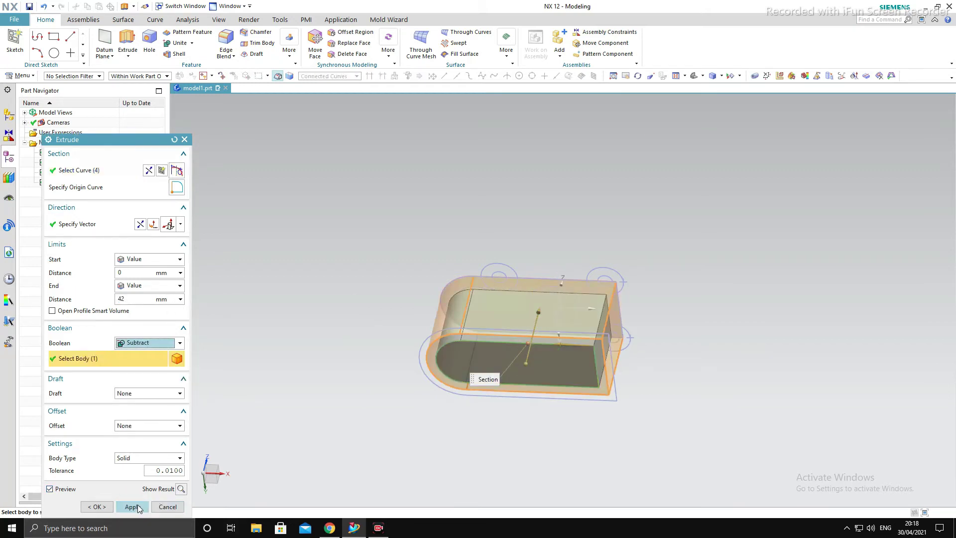
pyautogui.middleClick(660, 384)
pyautogui.moveTo(715, 365)
pyautogui.mouseDown(button='middle')
pyautogui.moveTo(717, 403)
pyautogui.moveTo(736, 344)
pyautogui.mouseUp(button='middle')
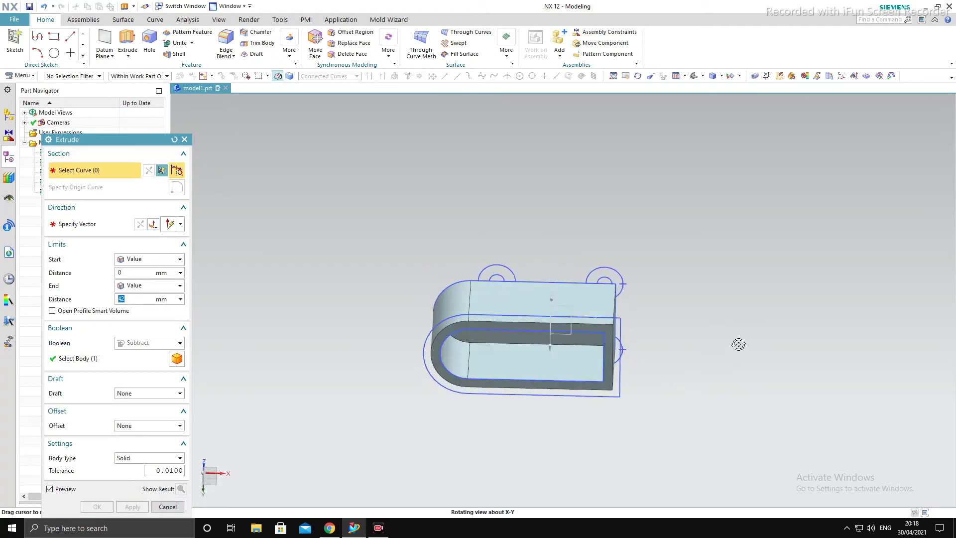
# Extrude the outer U-shaped curves 6 mm, reversed, as a separate body with Boolean None
pyautogui.click(167, 507)
pyautogui.moveTo(689, 290)
pyautogui.mouseDown(button='middle')
pyautogui.moveTo(648, 307)
pyautogui.moveTo(672, 219)
pyautogui.moveTo(662, 284)
pyautogui.moveTo(632, 358)
pyautogui.moveTo(671, 279)
pyautogui.moveTo(667, 249)
pyautogui.mouseUp(button='middle')
pyautogui.click(128, 40)
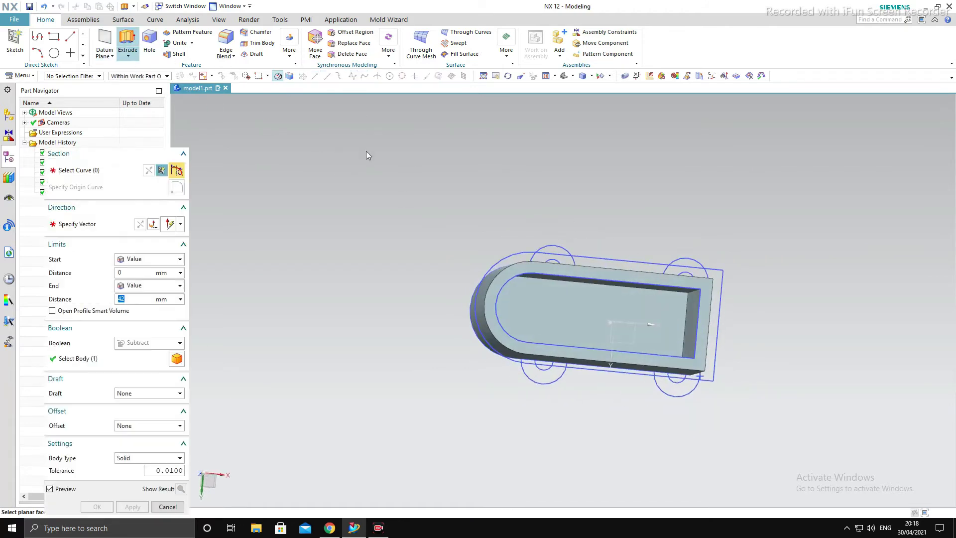
pyautogui.click(621, 260)
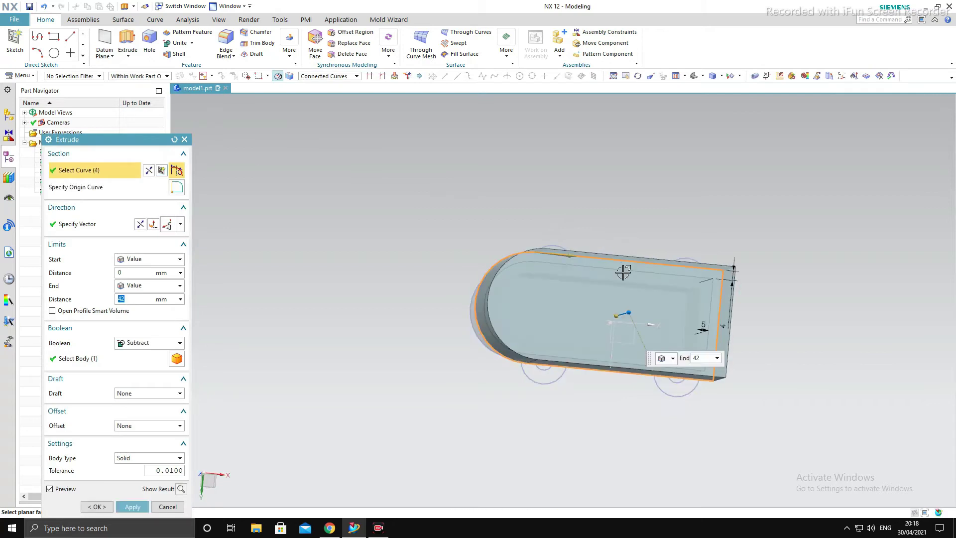
pyautogui.moveTo(836, 290)
pyautogui.mouseDown(button='middle')
pyautogui.moveTo(829, 323)
pyautogui.moveTo(817, 329)
pyautogui.mouseUp(button='middle')
pyautogui.click(152, 224)
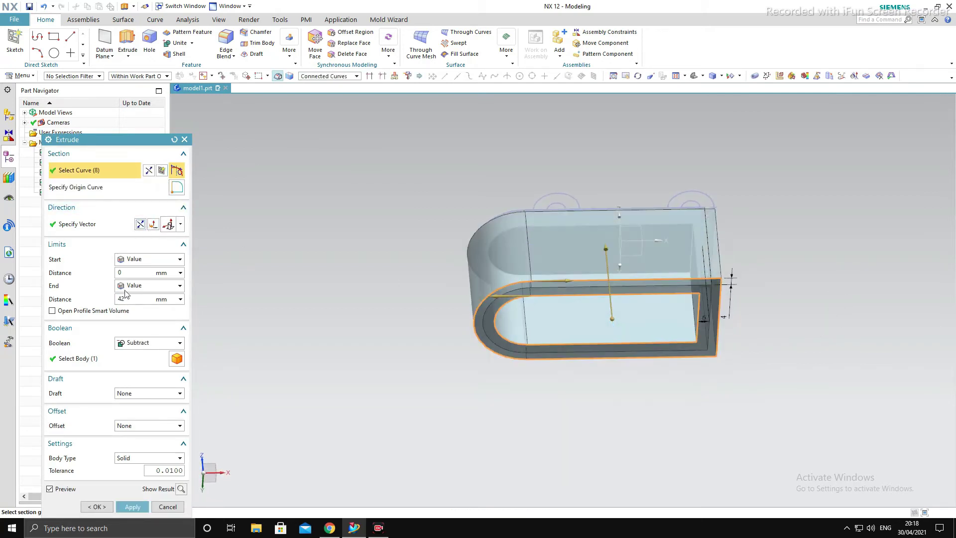
pyautogui.click(131, 299)
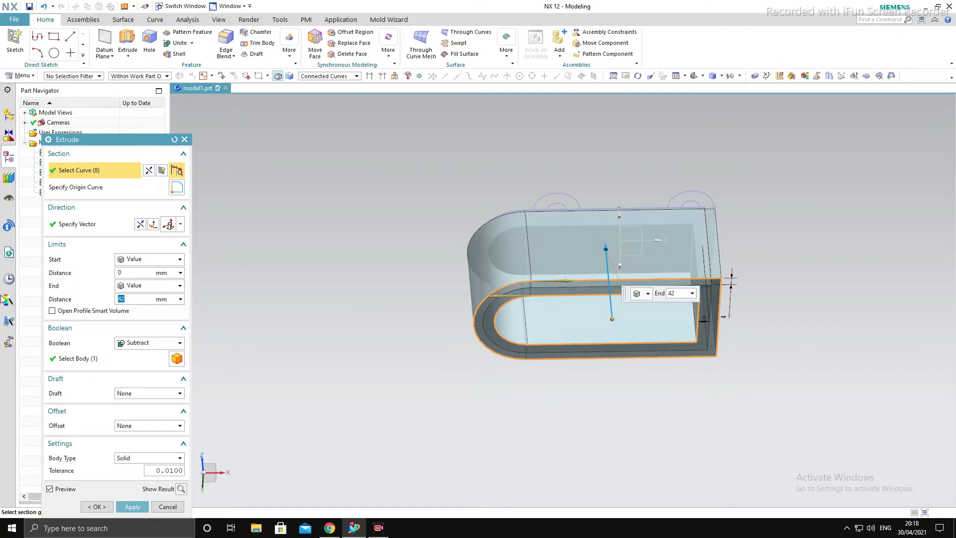
pyautogui.write('6')
pyautogui.press('Return')
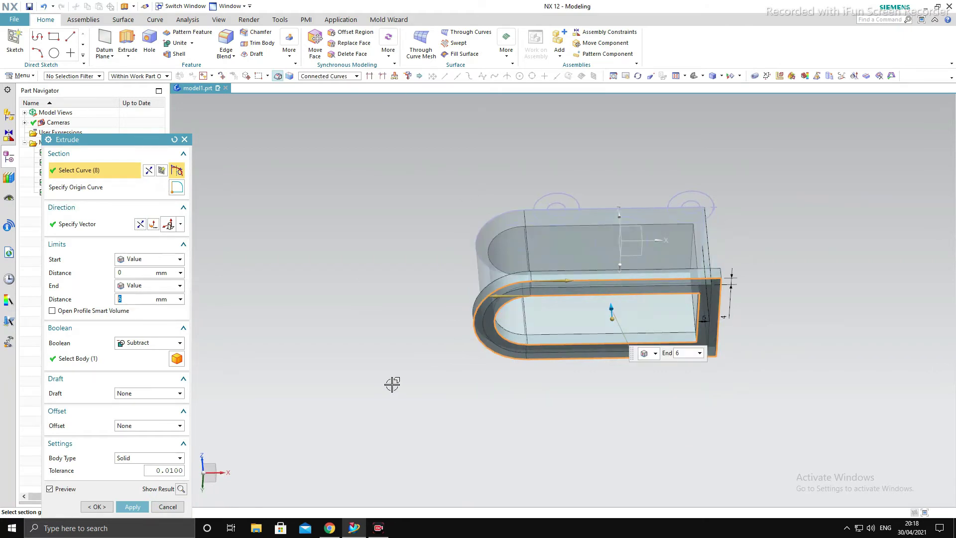
pyautogui.click(166, 345)
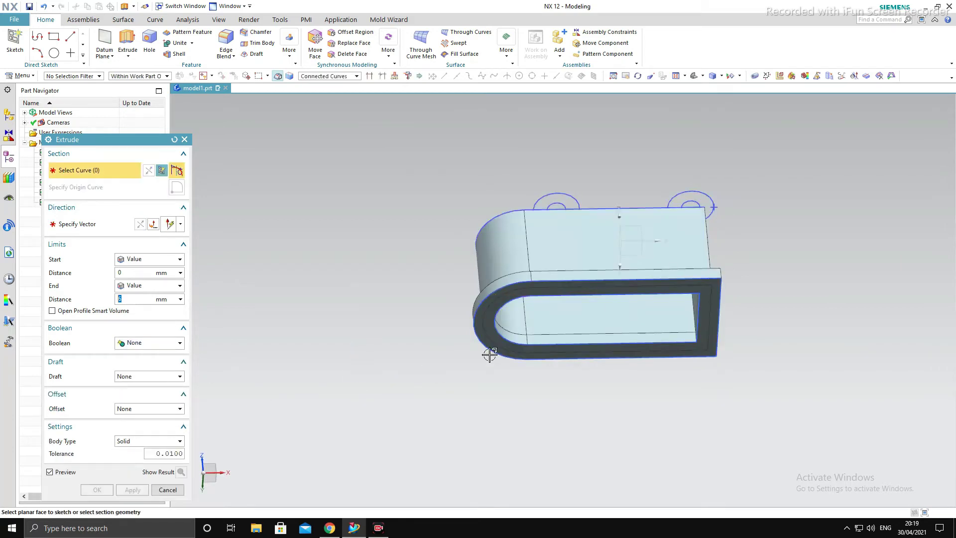
pyautogui.moveTo(841, 281)
pyautogui.mouseDown(button='middle')
pyautogui.moveTo(841, 258)
pyautogui.moveTo(669, 378)
pyautogui.mouseUp(button='middle')
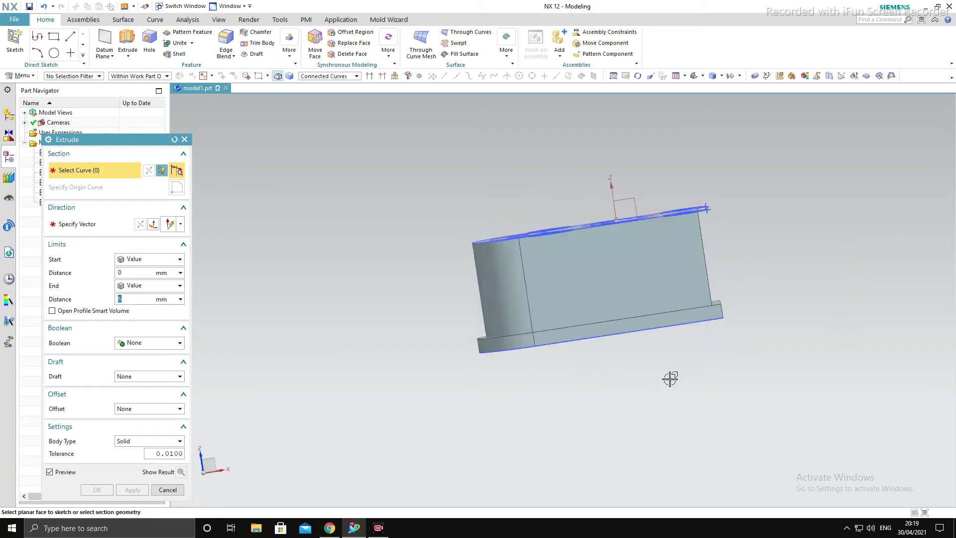
pyautogui.press('Escape')
# Unite the hollowed main body (target) with the 6 mm base frame (tool)
pyautogui.click(179, 43)
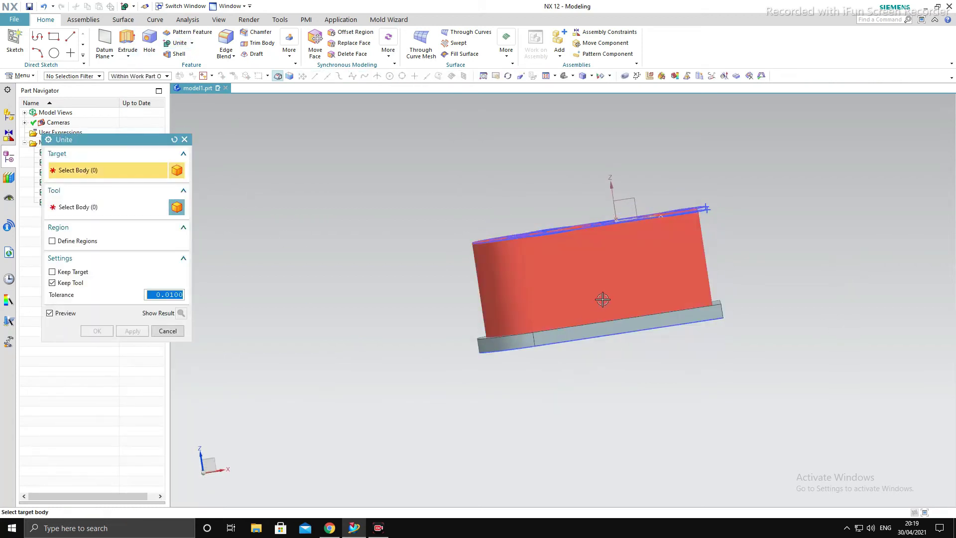
pyautogui.click(602, 299)
pyautogui.click(625, 319)
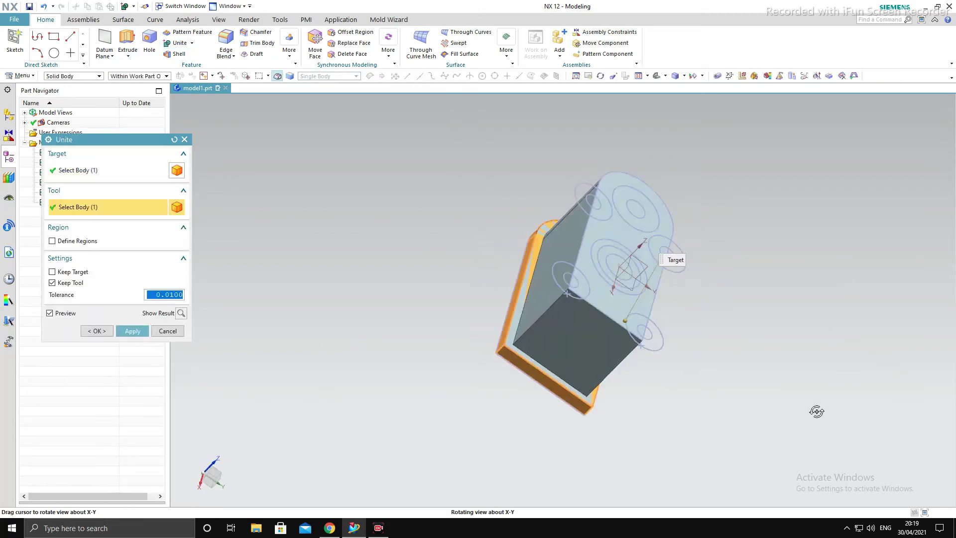
pyautogui.moveTo(896, 408); pyautogui.dragTo(700, 420, button='middle')
pyautogui.middleClick(761, 392)
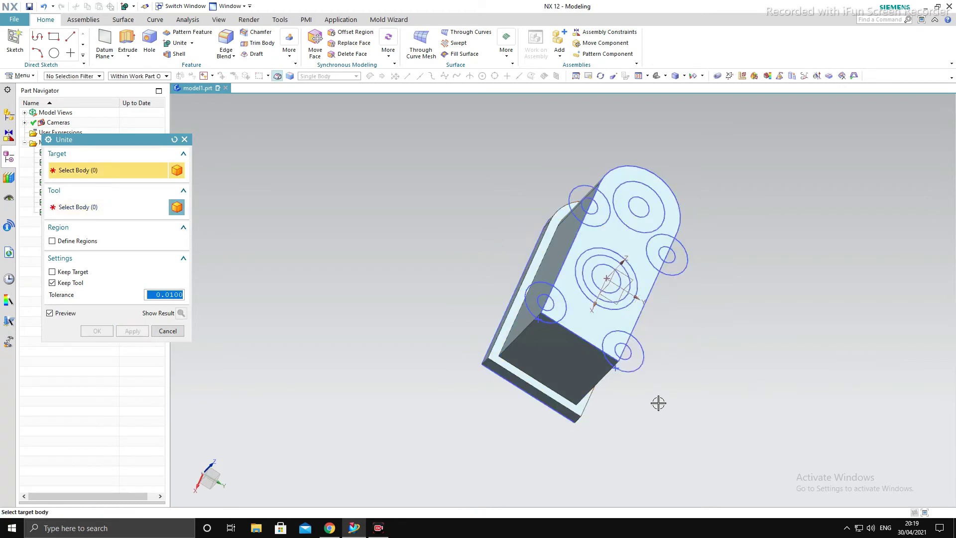
pyautogui.moveTo(555, 415)
pyautogui.mouseDown(button='middle')
pyautogui.moveTo(628, 375)
pyautogui.moveTo(662, 440)
pyautogui.moveTo(691, 275)
pyautogui.mouseUp(button='middle')
pyautogui.middleClick(661, 440)
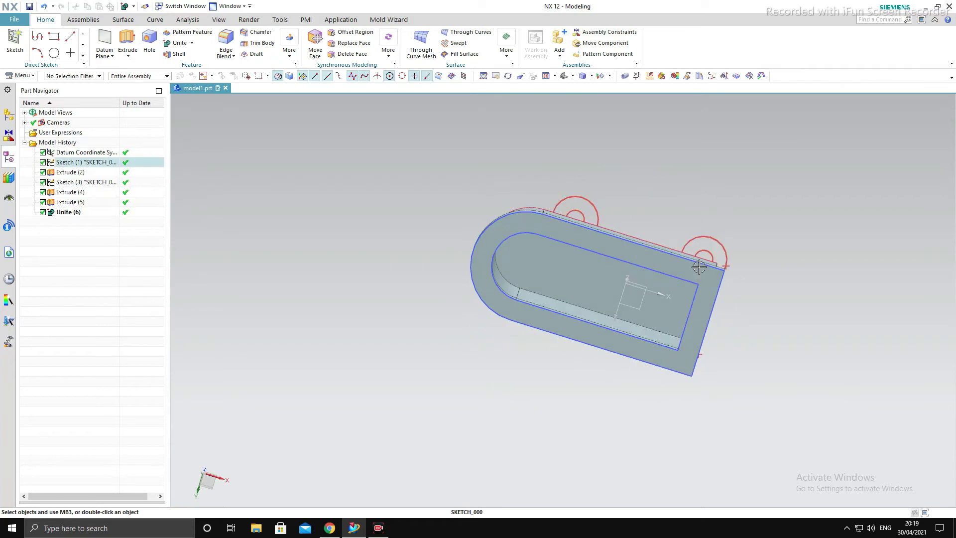
pyautogui.moveTo(849, 360); pyautogui.dragTo(777, 448, button='middle')
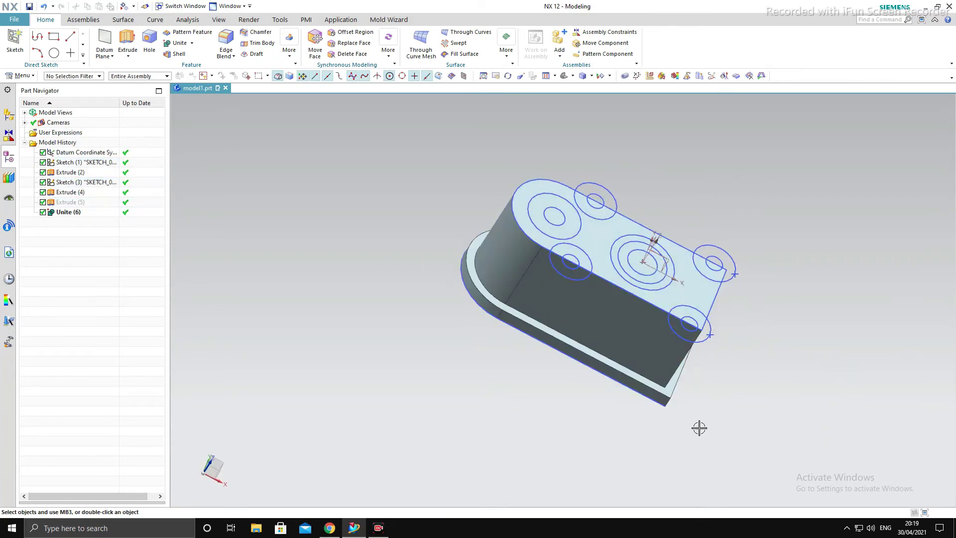
pyautogui.moveTo(734, 386); pyautogui.dragTo(707, 382, button='middle')
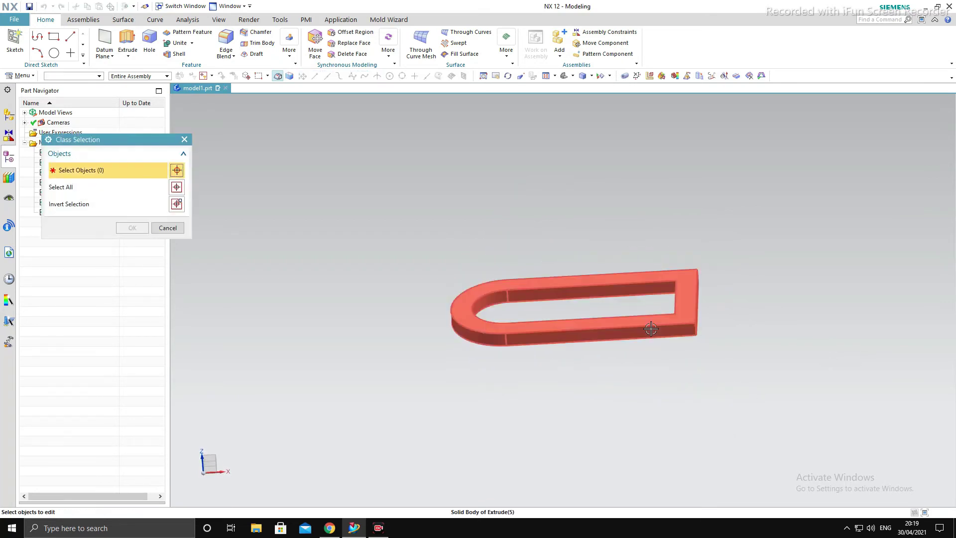
# Change the leftover frame body's layer through Edit Object Display
pyautogui.click(651, 326)
pyautogui.middleClick(249, 287)
pyautogui.click(167, 185)
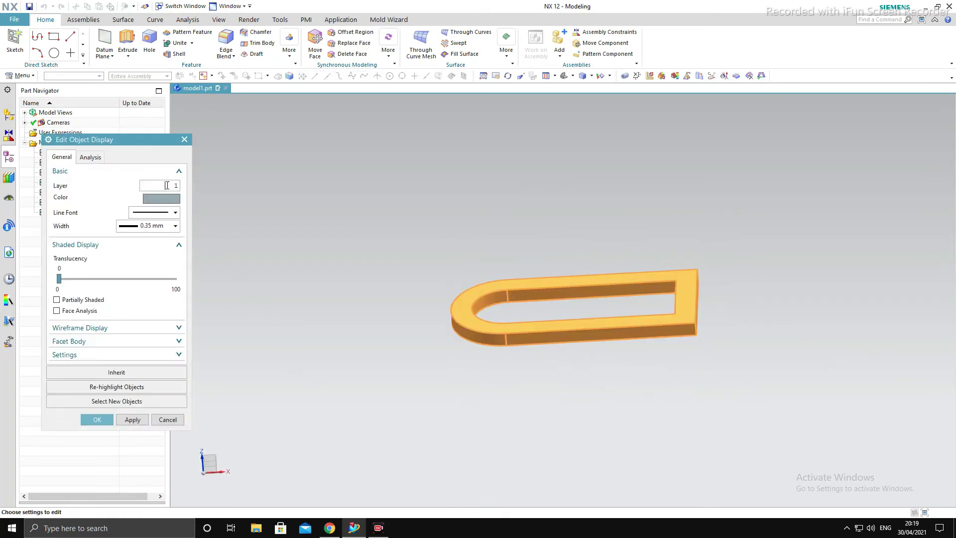
pyautogui.middleClick(593, 186)
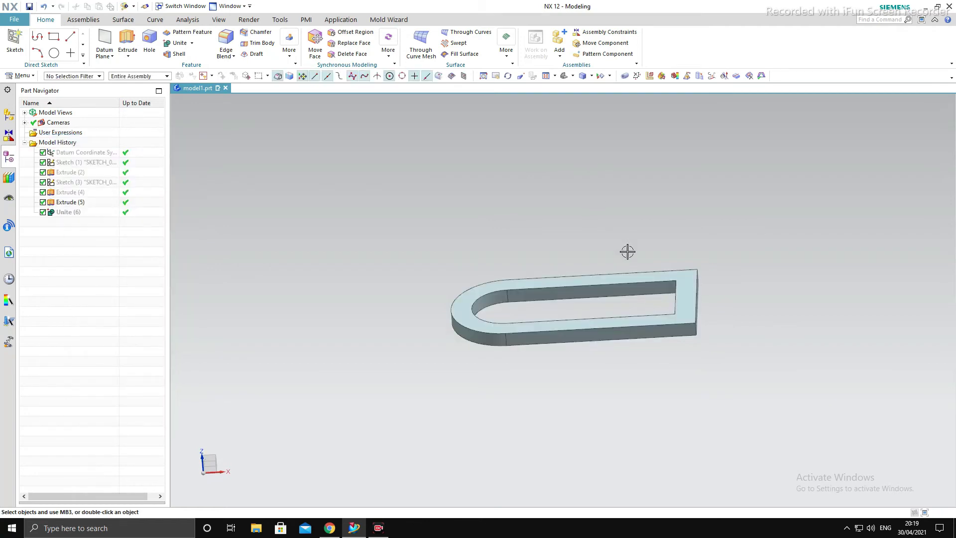
# Hide layer 61 in Layer Settings and snap to the top view
pyautogui.hotkey('ctrl', 'l')
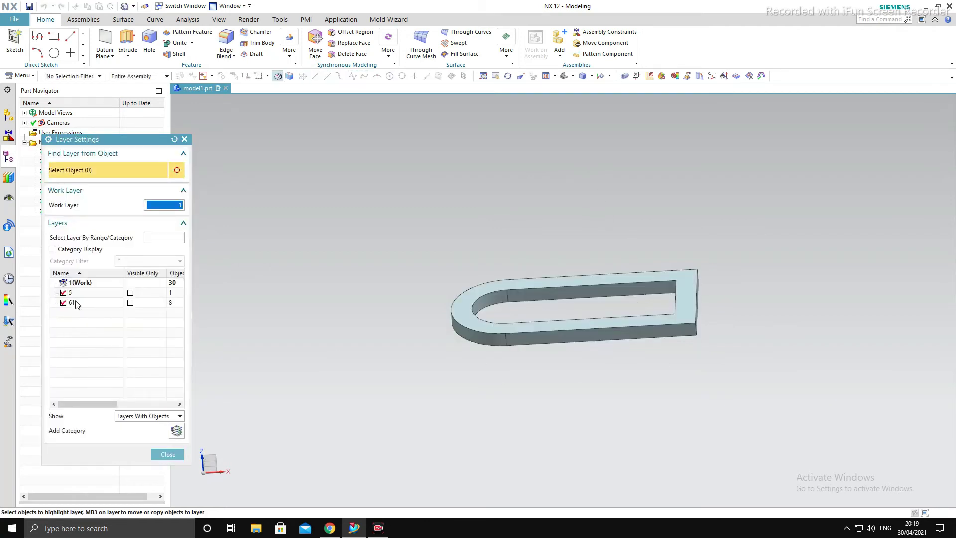
pyautogui.click(63, 302)
pyautogui.middleClick(482, 354)
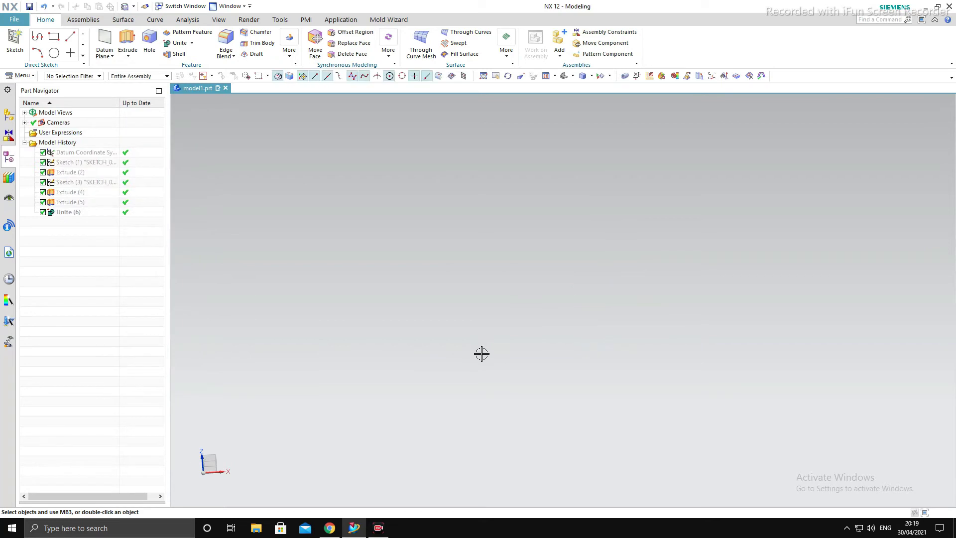
pyautogui.moveTo(482, 354); pyautogui.dragTo(661, 265, button='middle')
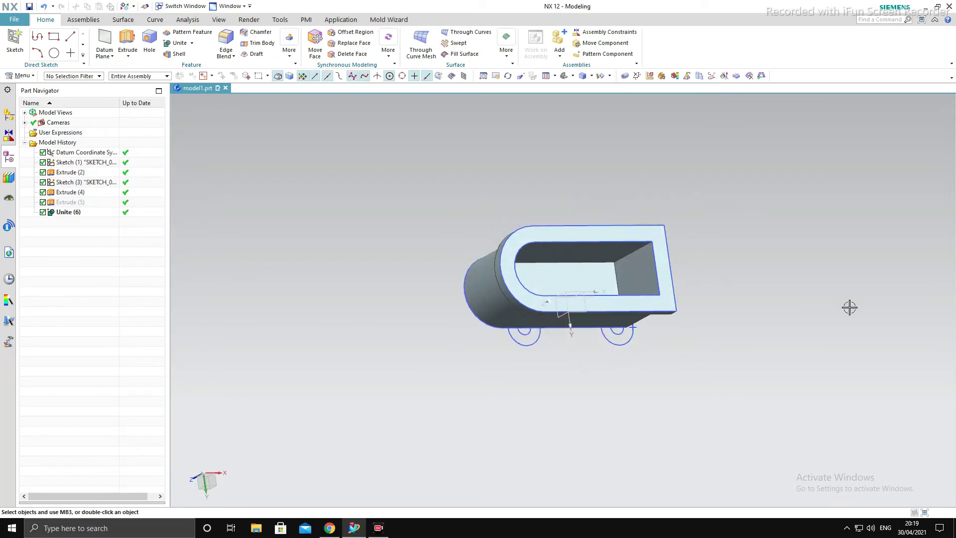
pyautogui.moveTo(727, 285); pyautogui.dragTo(739, 408, button='middle')
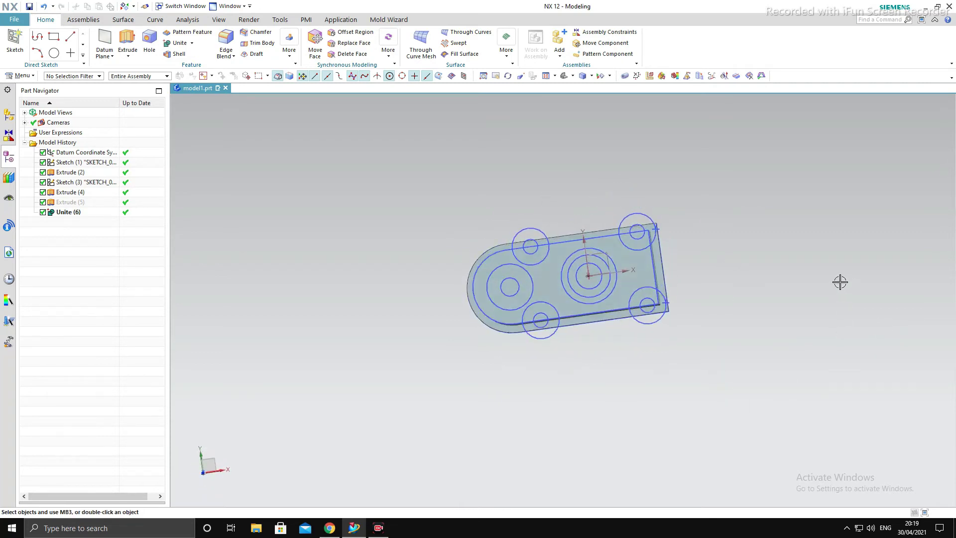
pyautogui.press('F8')
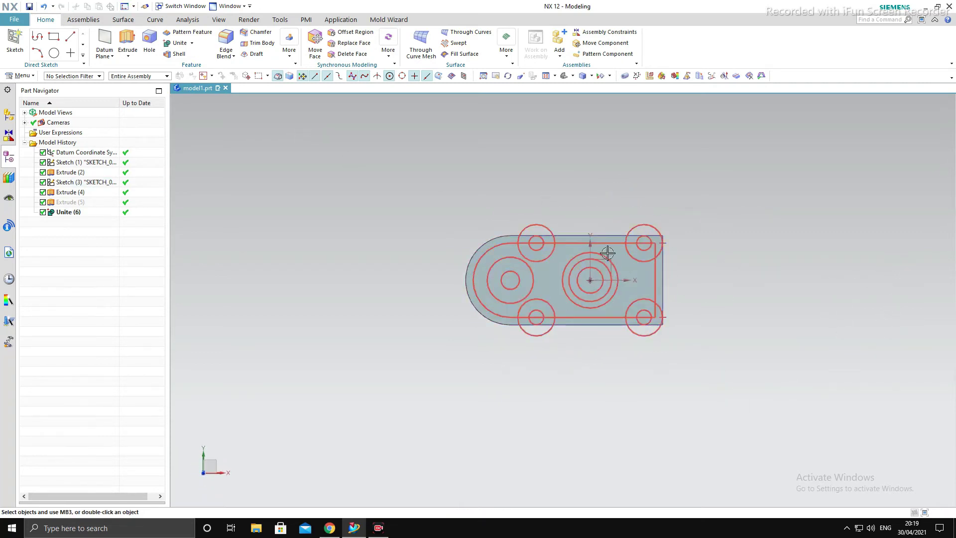
# Select the four corner boss circles as a new extrude profile
pyautogui.click(128, 46)
pyautogui.scroll(3, 508, 216)
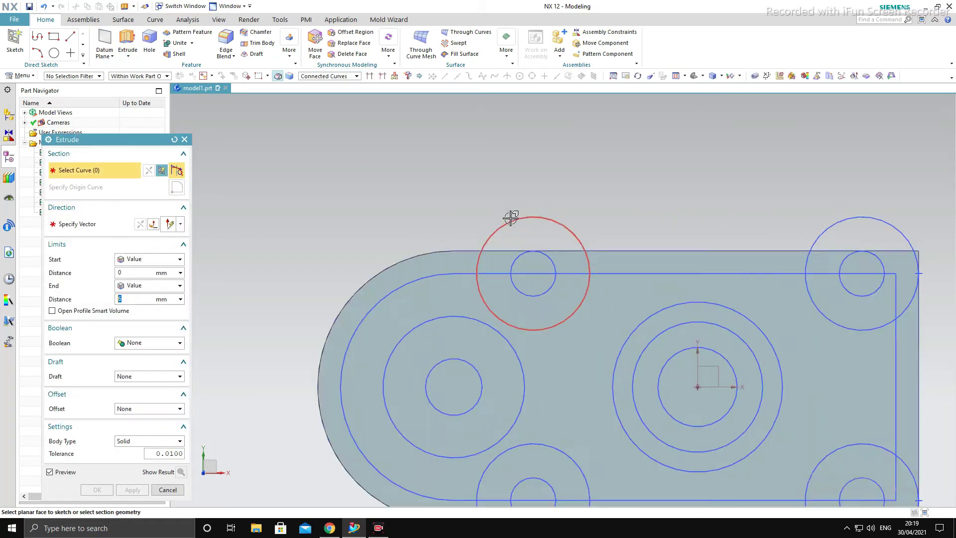
pyautogui.click(509, 220)
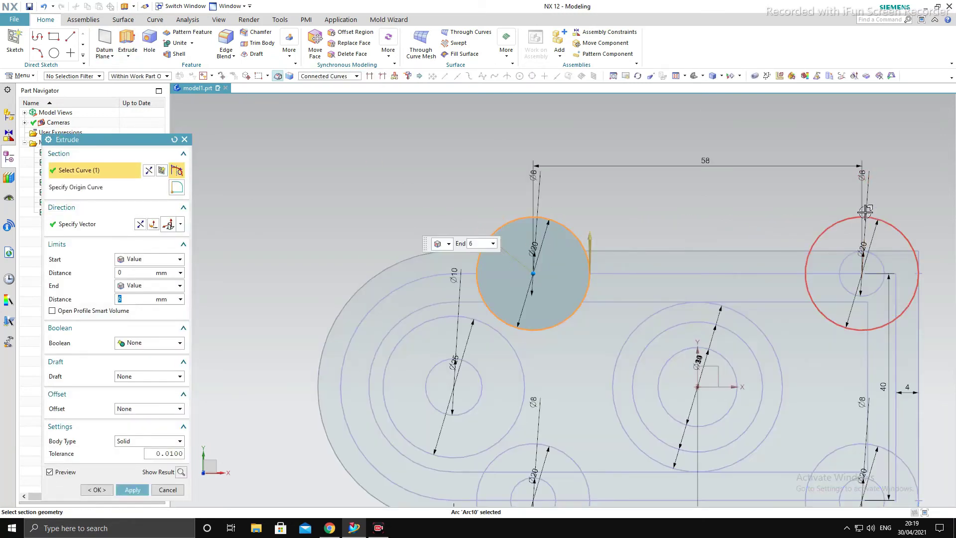
pyautogui.click(864, 215)
pyautogui.scroll(-5, 714, 316)
pyautogui.scroll(5, 714, 316)
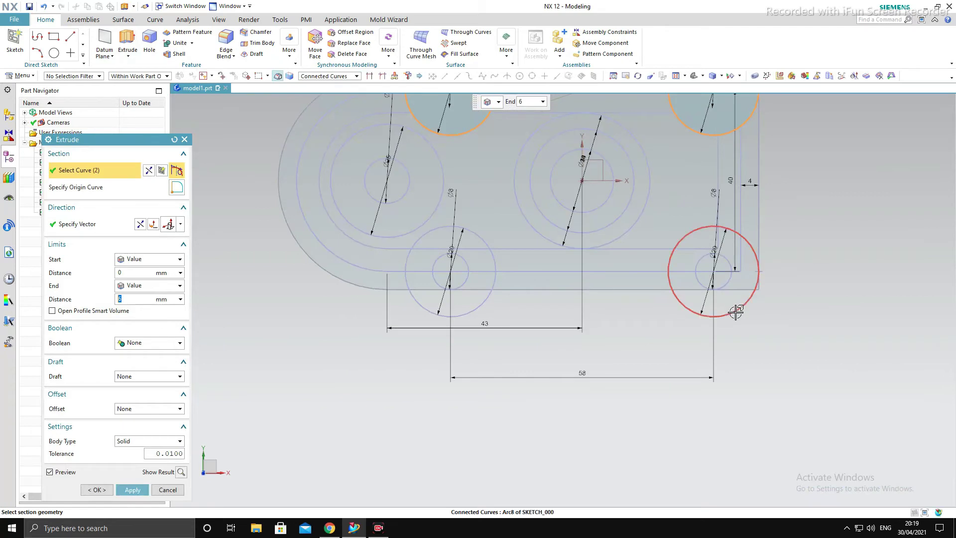
pyautogui.click(730, 307)
pyautogui.click(456, 294)
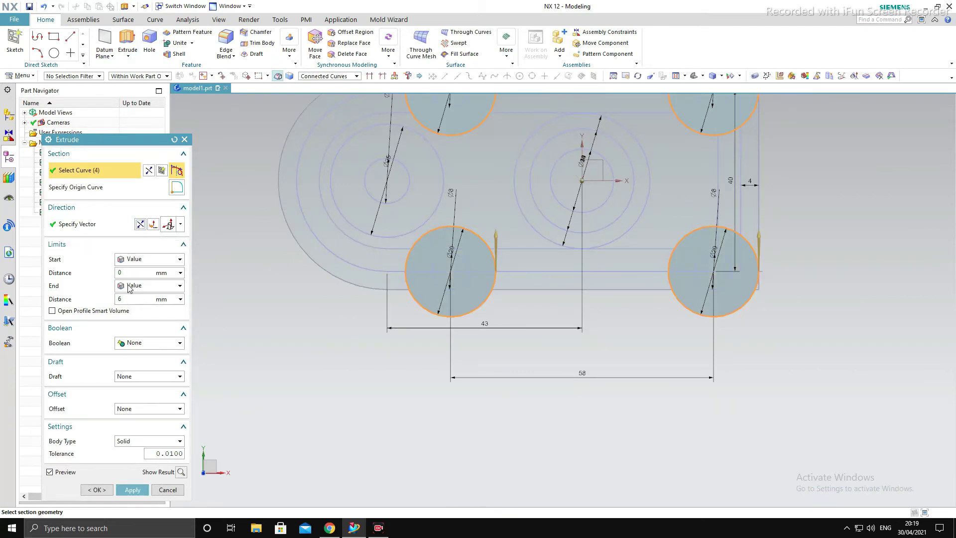
# Extrude the four circles 47 mm and unite them with the main body
pyautogui.click(130, 299)
pyautogui.write('47')
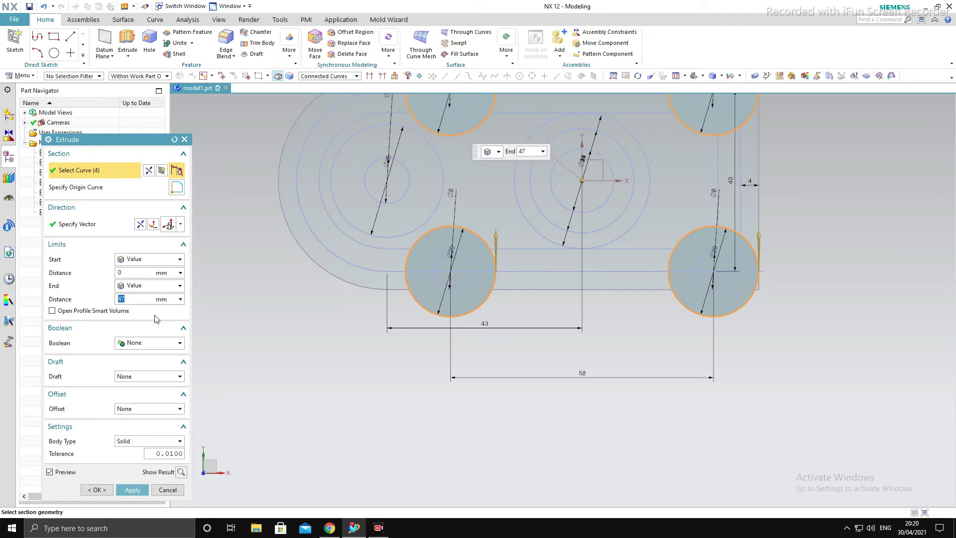
pyautogui.scroll(-2, 435, 393)
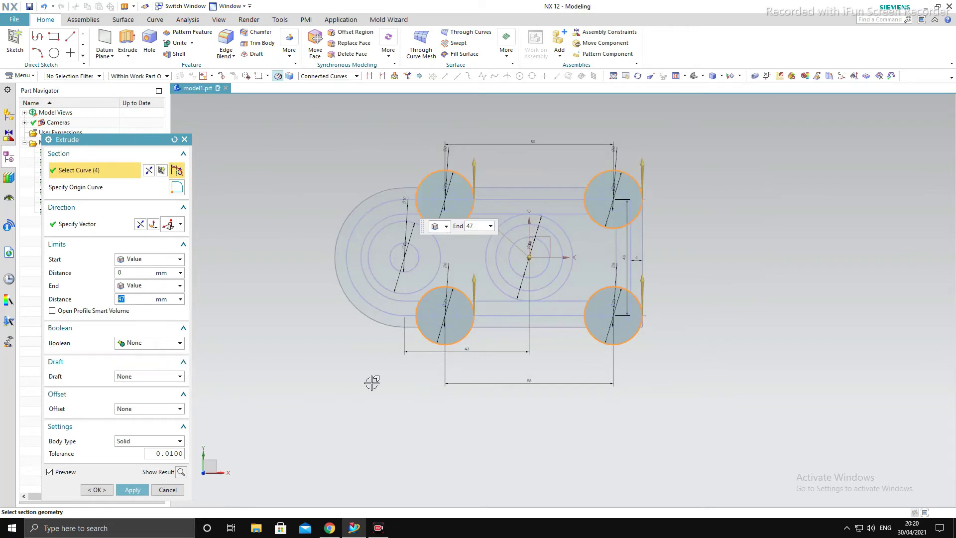
pyautogui.moveTo(371, 382); pyautogui.dragTo(380, 341, button='middle')
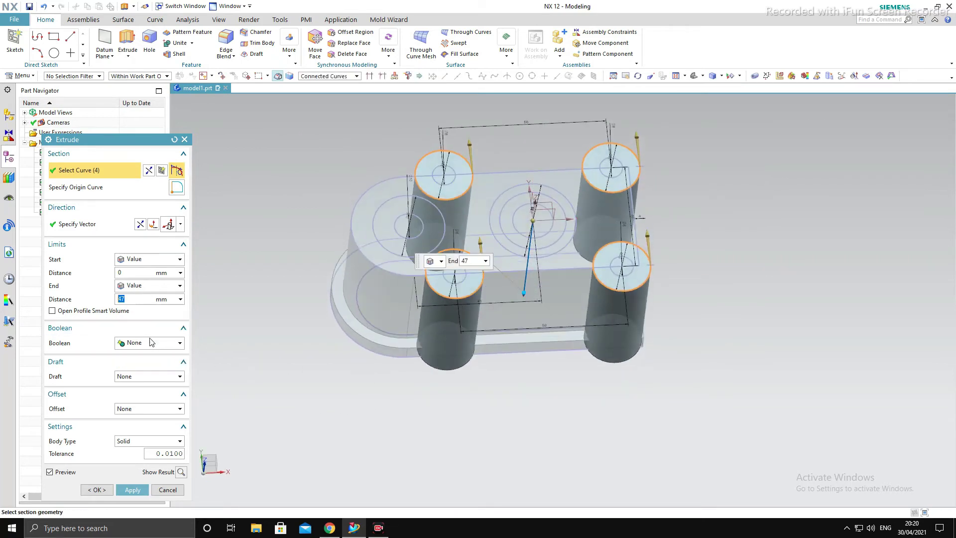
pyautogui.click(152, 343)
pyautogui.click(132, 361)
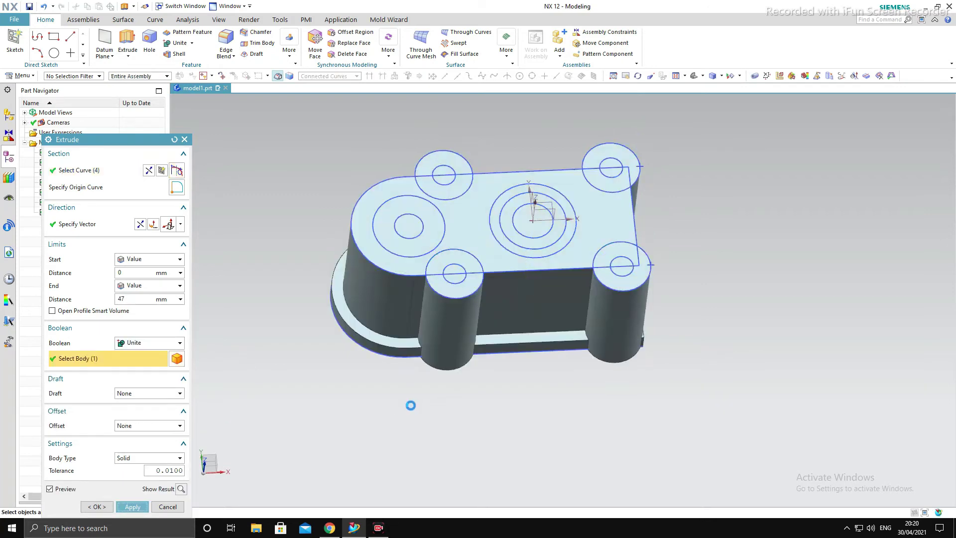
pyautogui.scroll(-3, 576, 448)
pyautogui.moveTo(576, 438)
pyautogui.mouseDown(button='middle')
pyautogui.moveTo(580, 333)
pyautogui.moveTo(544, 375)
pyautogui.mouseUp(button='middle')
pyautogui.scroll(5, 612, 290)
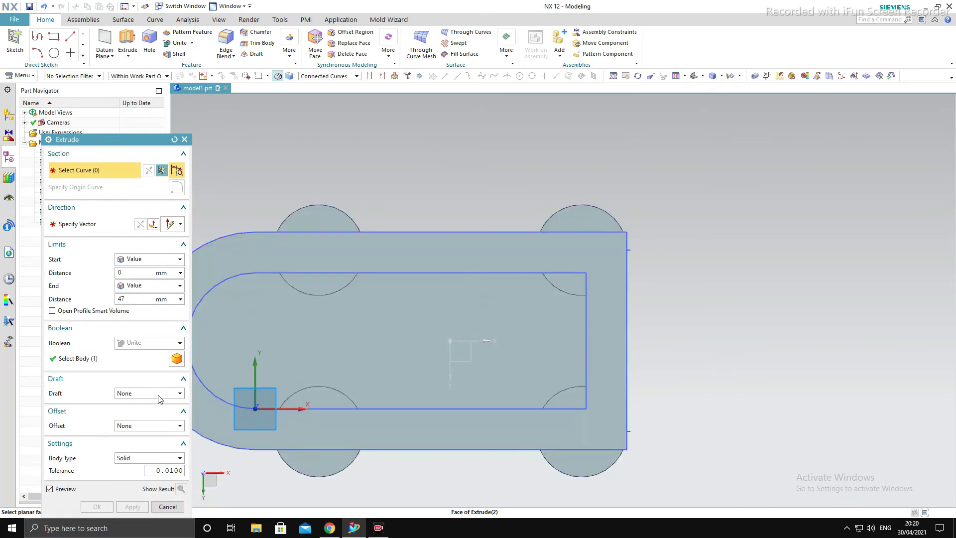
# Close Extrude, hide Sketch (3), and view the part from the top, then tilted in 3D
pyautogui.click(168, 506)
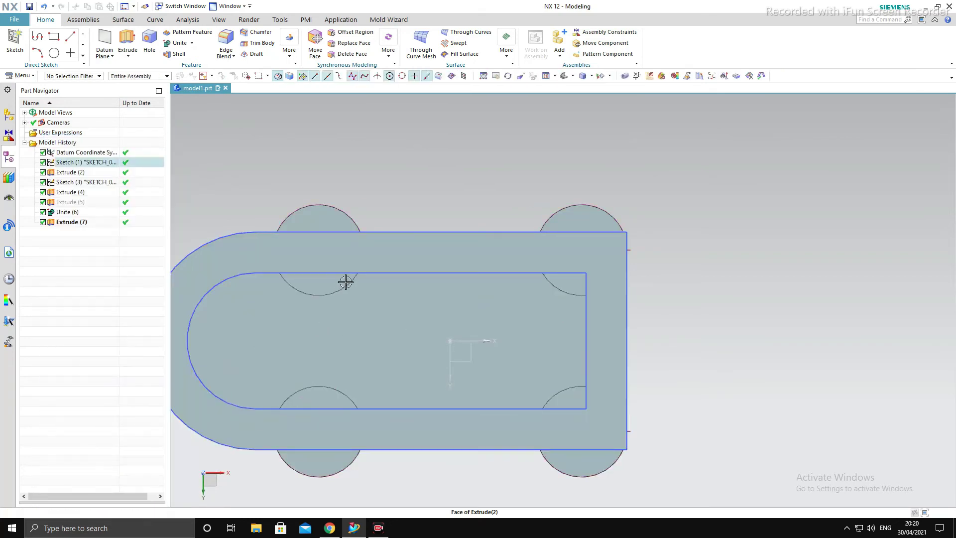
pyautogui.click(378, 273)
pyautogui.scroll(-1, 678, 203)
pyautogui.scroll(-2, 657, 282)
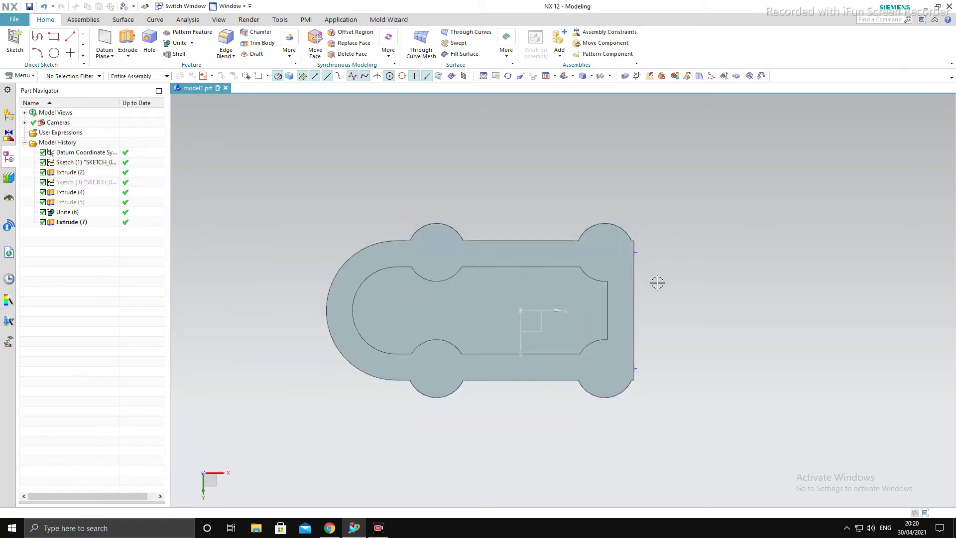
pyautogui.hotkey('ctrl', 'alt', 't')
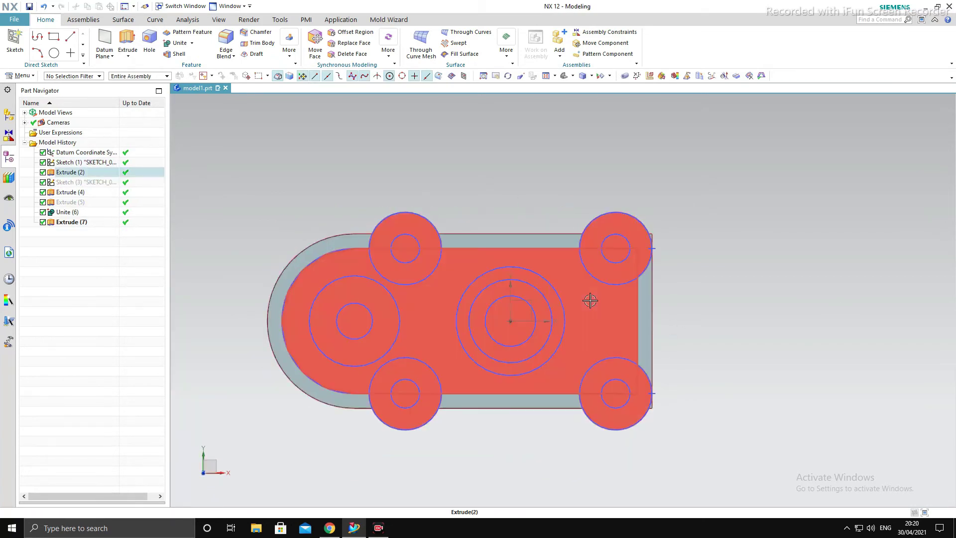
pyautogui.scroll(-1, 587, 305)
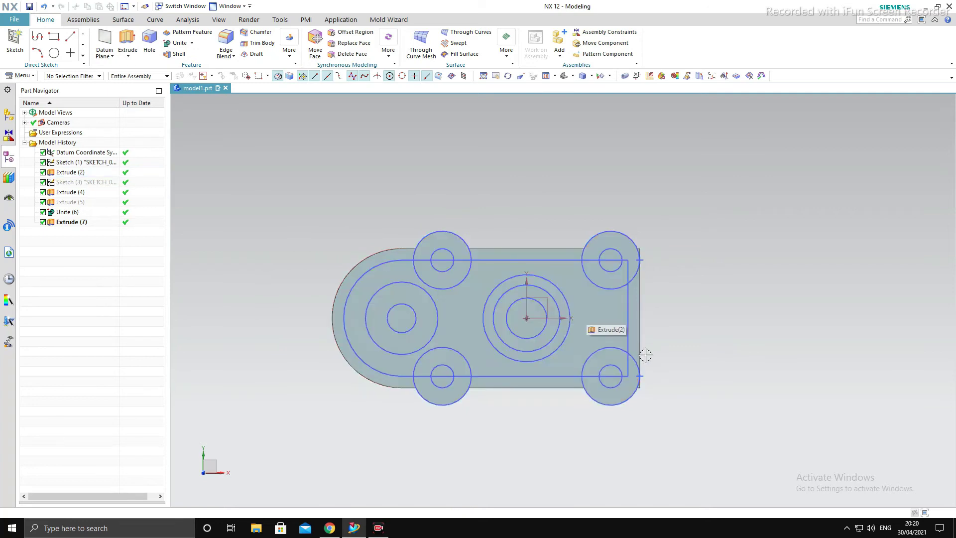
pyautogui.moveTo(662, 371); pyautogui.dragTo(636, 322, button='middle')
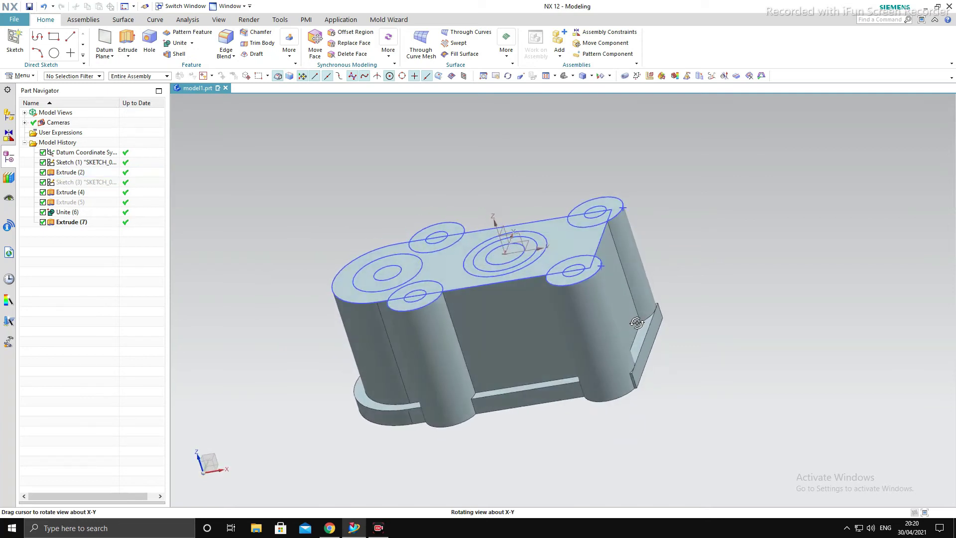
pyautogui.moveTo(636, 323); pyautogui.dragTo(632, 326, button='middle')
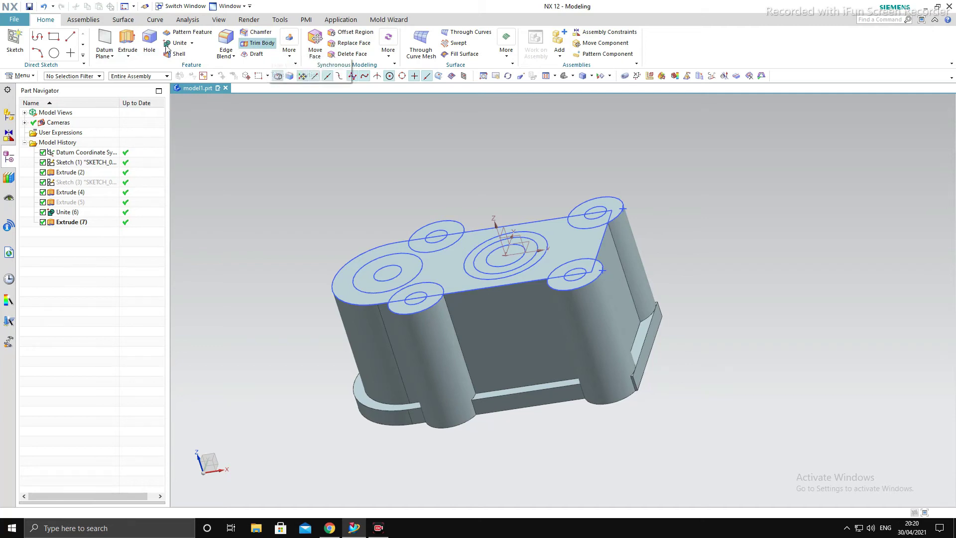
# Start an Edge Blend on the flange edge with a 10 mm radius
pyautogui.click(225, 42)
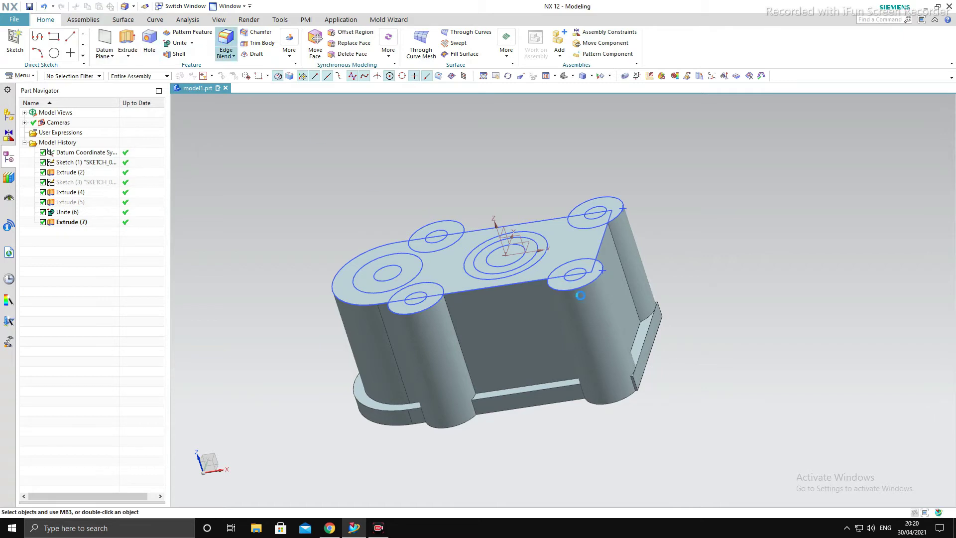
pyautogui.scroll(-5, 633, 381)
pyautogui.click(634, 380)
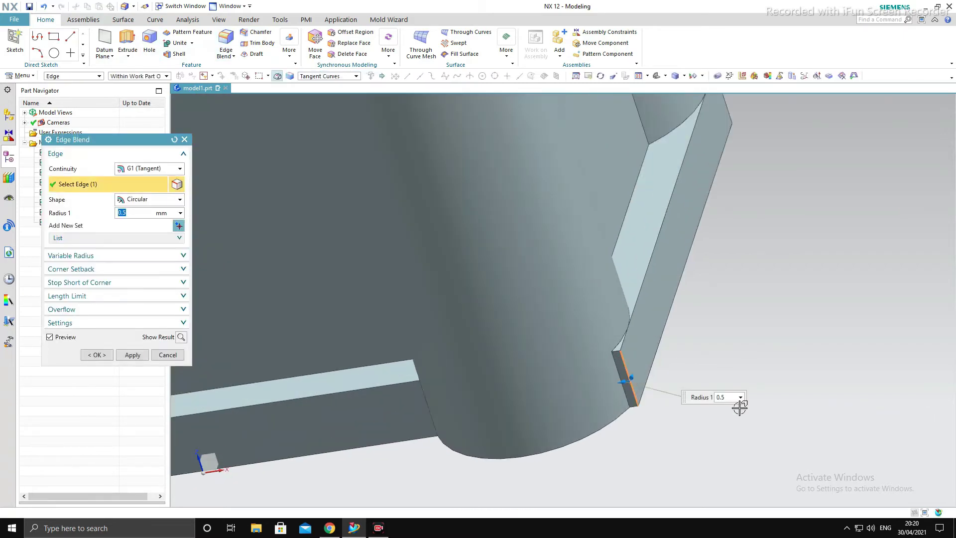
pyautogui.write('0')
pyautogui.press('Return')
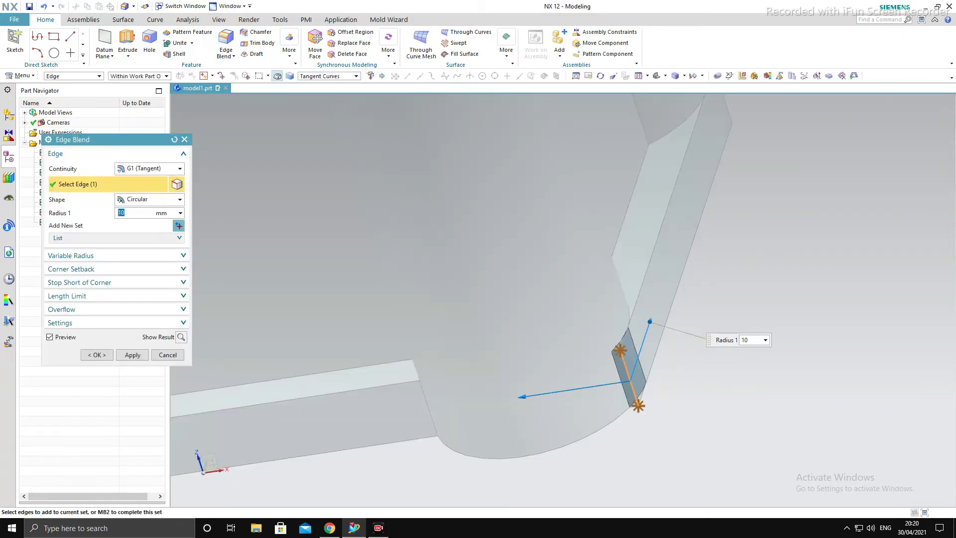
pyautogui.scroll(5, 741, 406)
# Add a second edge to the 10 mm blend, apply it, and close the command
pyautogui.moveTo(708, 397); pyautogui.dragTo(725, 309, button='middle')
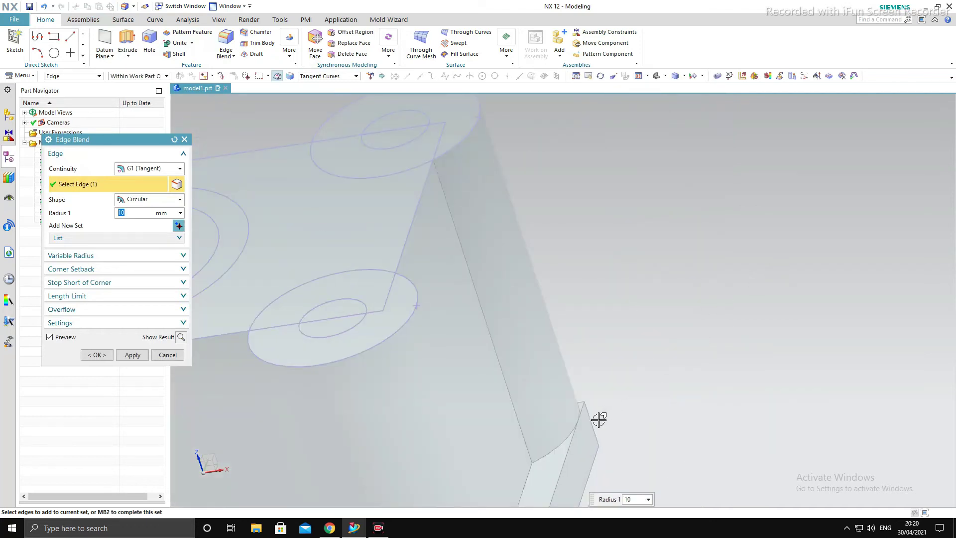
pyautogui.click(591, 421)
pyautogui.middleClick(796, 349)
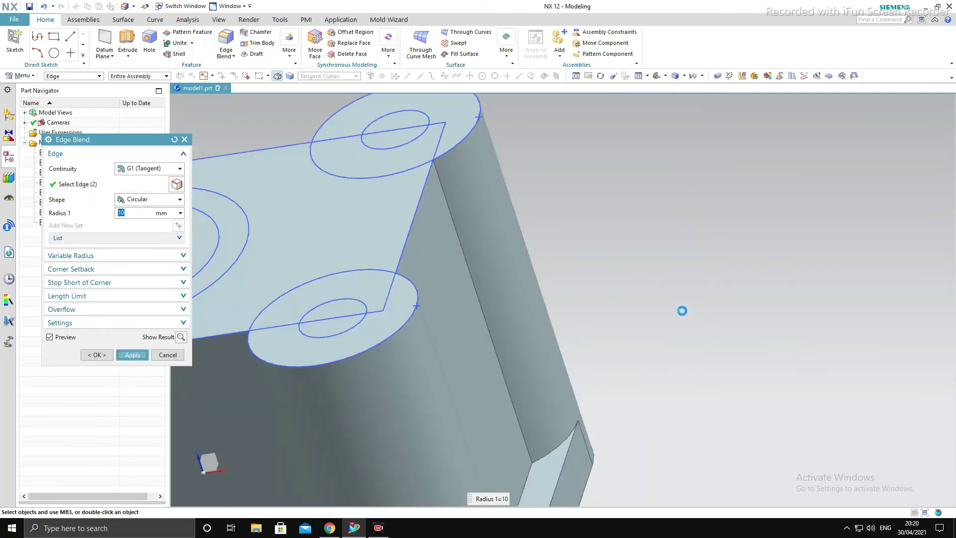
pyautogui.scroll(5, 666, 325)
pyautogui.moveTo(657, 330); pyautogui.dragTo(681, 239, button='middle')
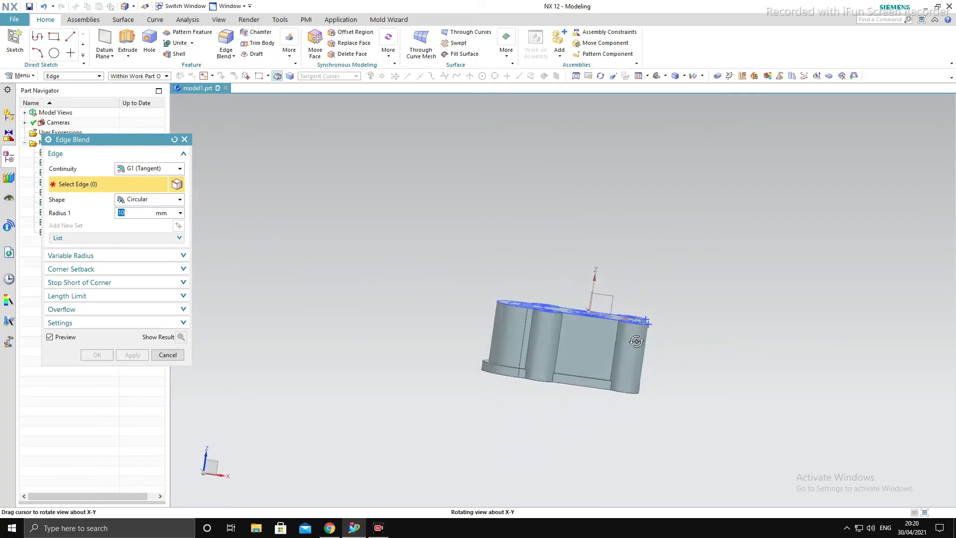
pyautogui.moveTo(681, 239); pyautogui.dragTo(712, 383, button='middle')
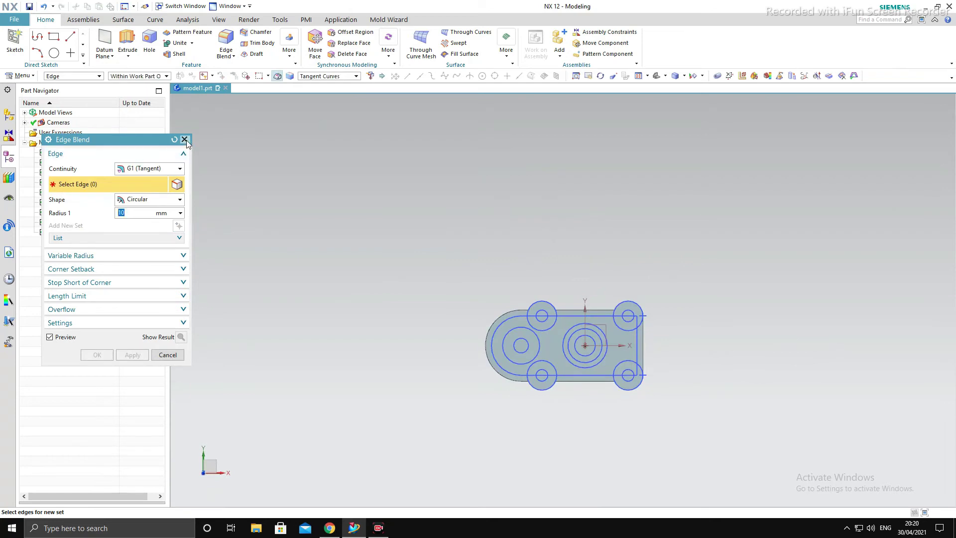
pyautogui.press('Return')
pyautogui.scroll(5, 580, 331)
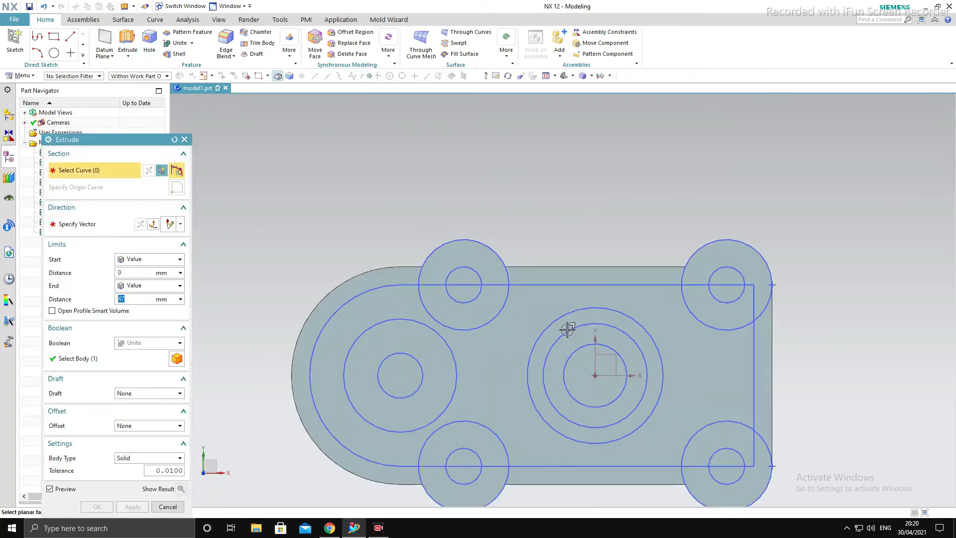
# Cut holes down through the bosses by extruding their inner circles reversed with Subtract
pyautogui.click(456, 268)
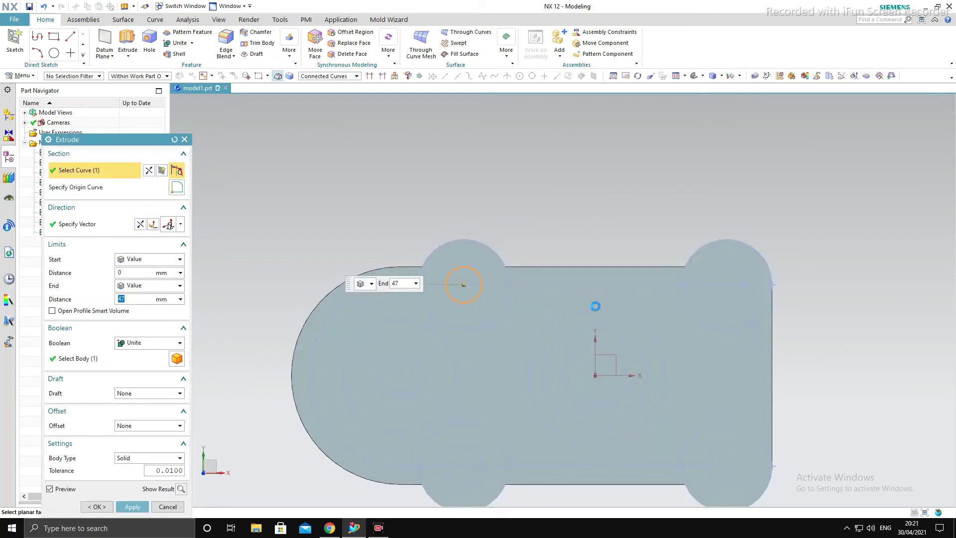
pyautogui.click(744, 279)
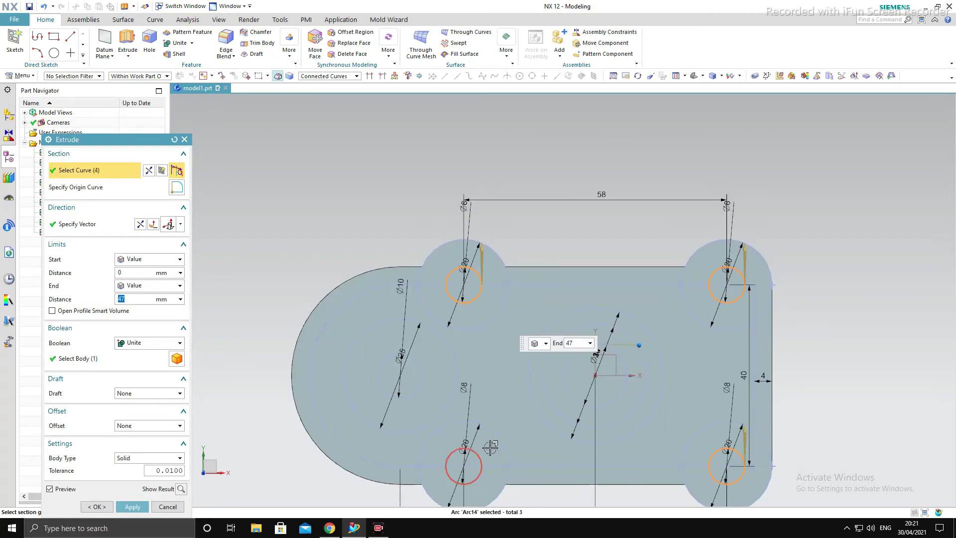
pyautogui.click(447, 460)
pyautogui.scroll(-3, 552, 371)
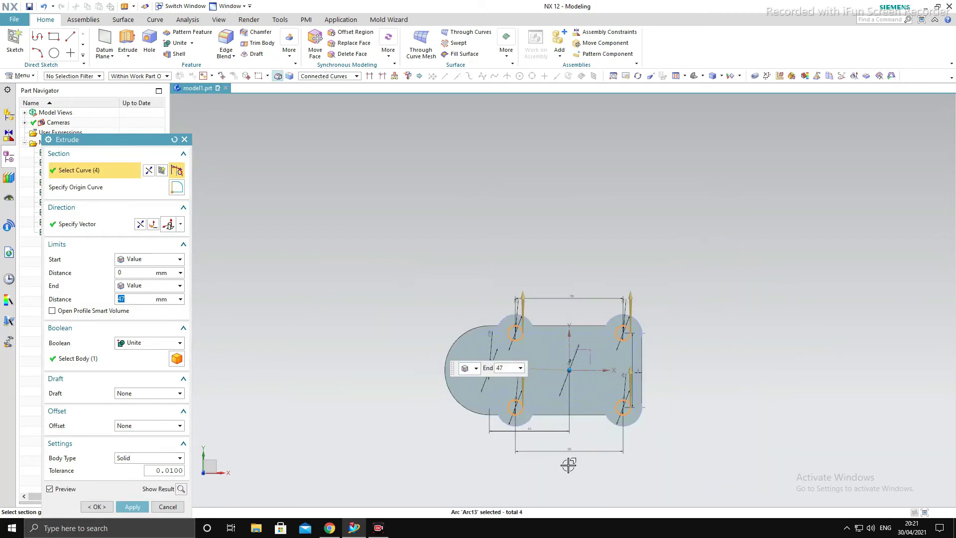
pyautogui.moveTo(567, 461); pyautogui.dragTo(572, 408, button='middle')
pyautogui.click(153, 224)
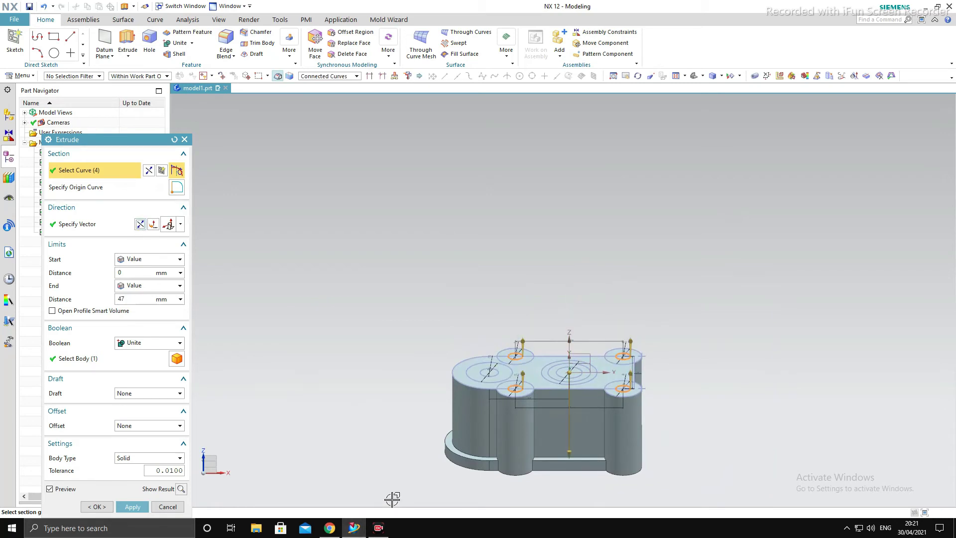
pyautogui.click(147, 343)
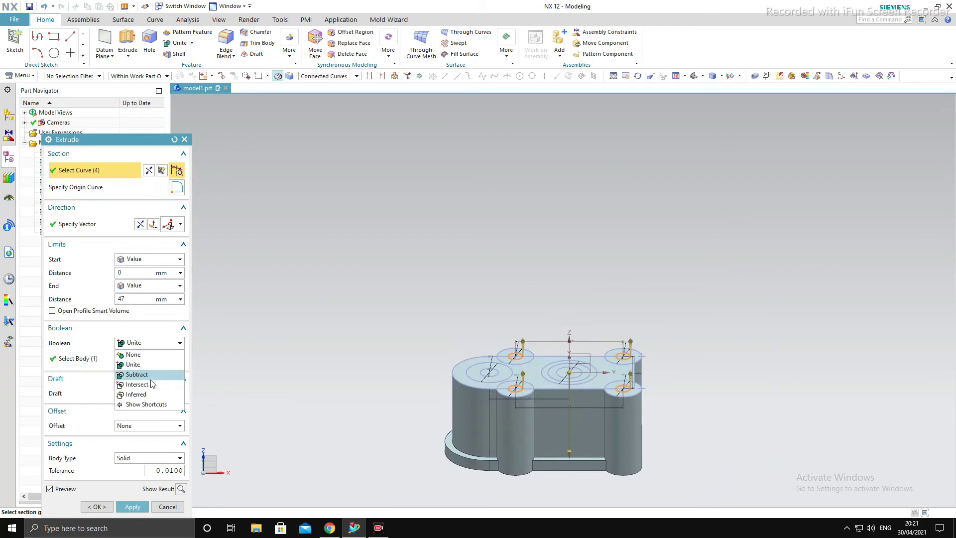
pyautogui.click(137, 375)
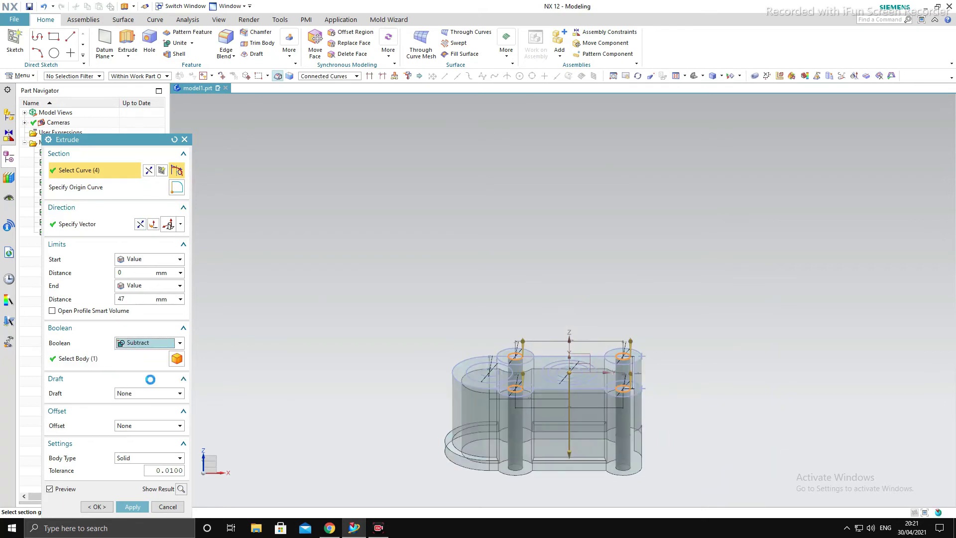
pyautogui.middleClick(321, 383)
pyautogui.moveTo(369, 301)
pyautogui.mouseDown(button='middle')
pyautogui.moveTo(373, 233)
pyautogui.moveTo(296, 399)
pyautogui.mouseUp(button='middle')
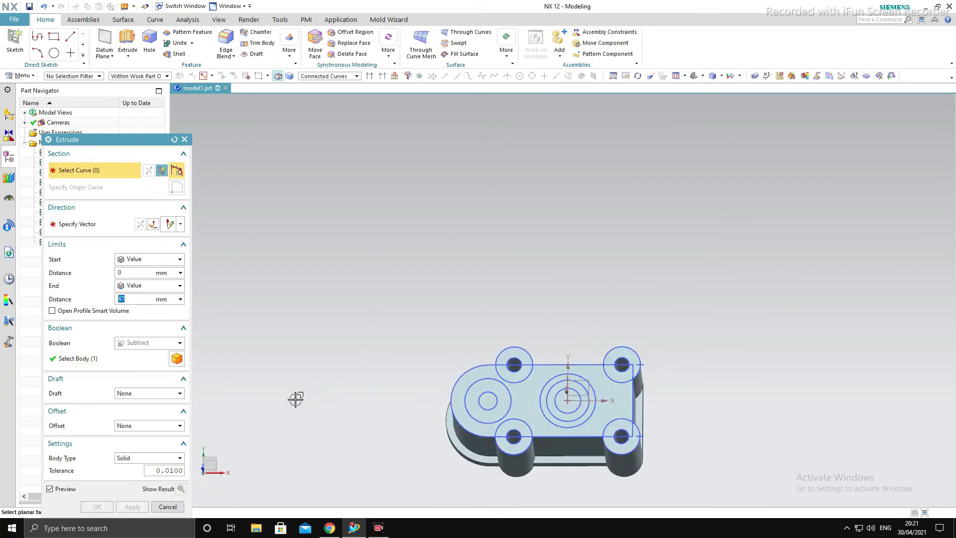
# Extrude the large left circle 61-47 (14 mm) and unite it with the part as a boss
pyautogui.click(170, 507)
pyautogui.scroll(2, 391, 420)
pyautogui.scroll(1, 391, 421)
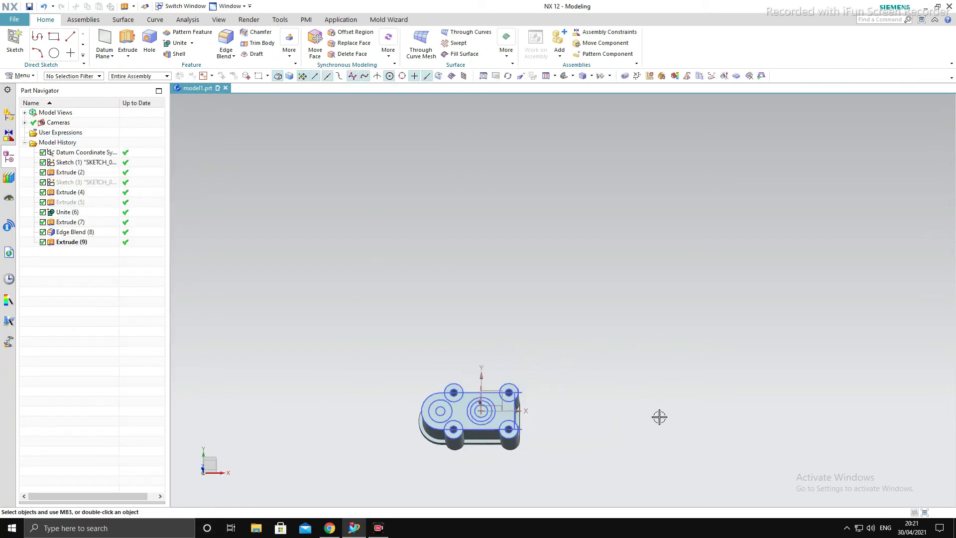
pyautogui.click(127, 42)
pyautogui.scroll(-5, 496, 401)
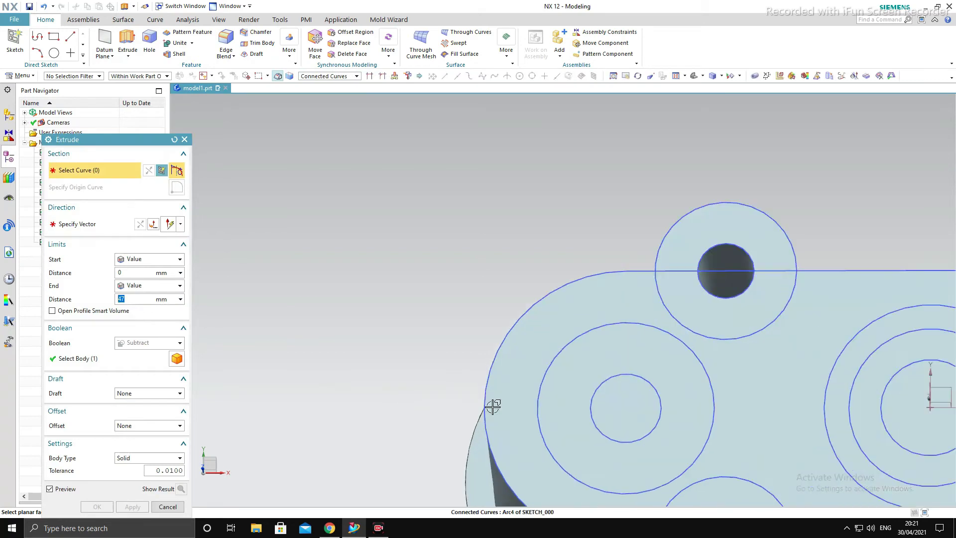
pyautogui.click(553, 358)
pyautogui.scroll(5, 358, 371)
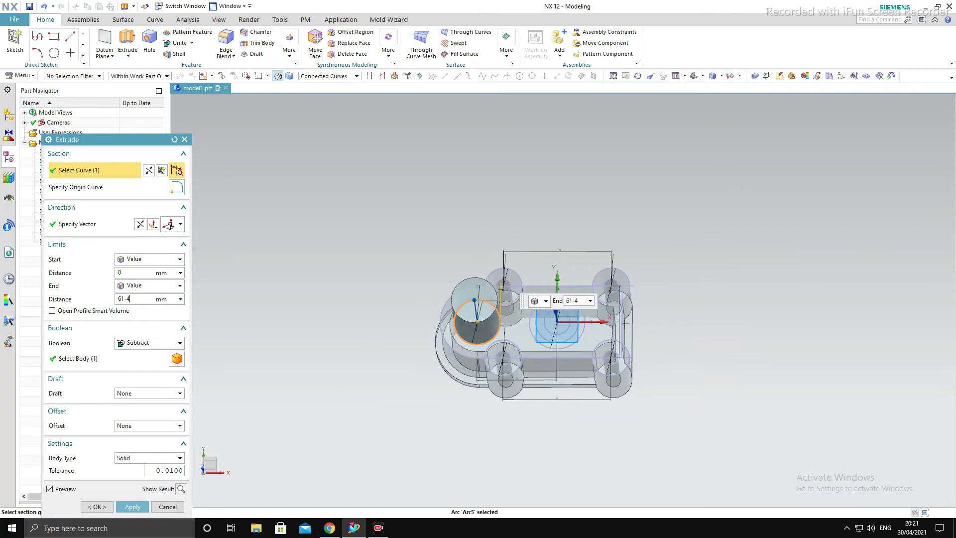
pyautogui.press('Return')
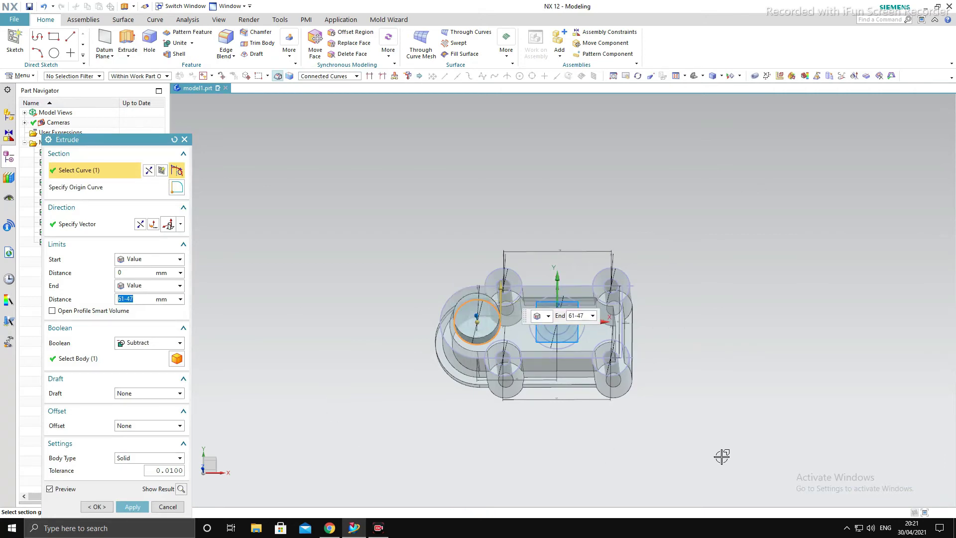
pyautogui.click(167, 344)
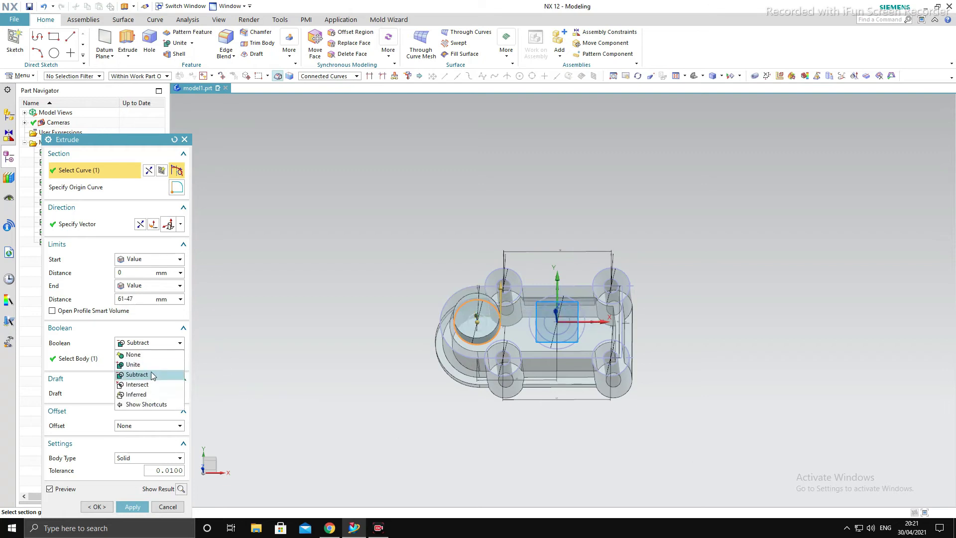
pyautogui.click(148, 364)
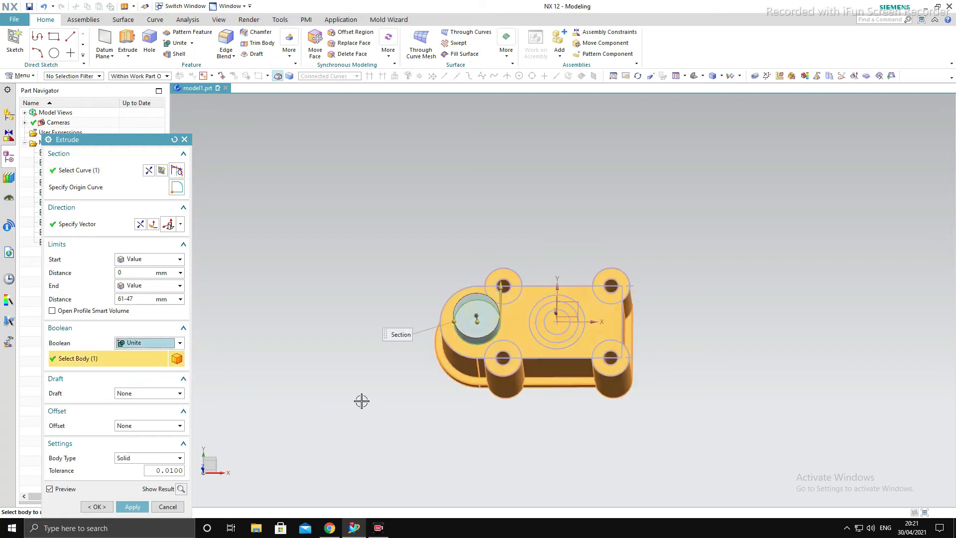
pyautogui.moveTo(412, 400); pyautogui.dragTo(437, 405, button='middle')
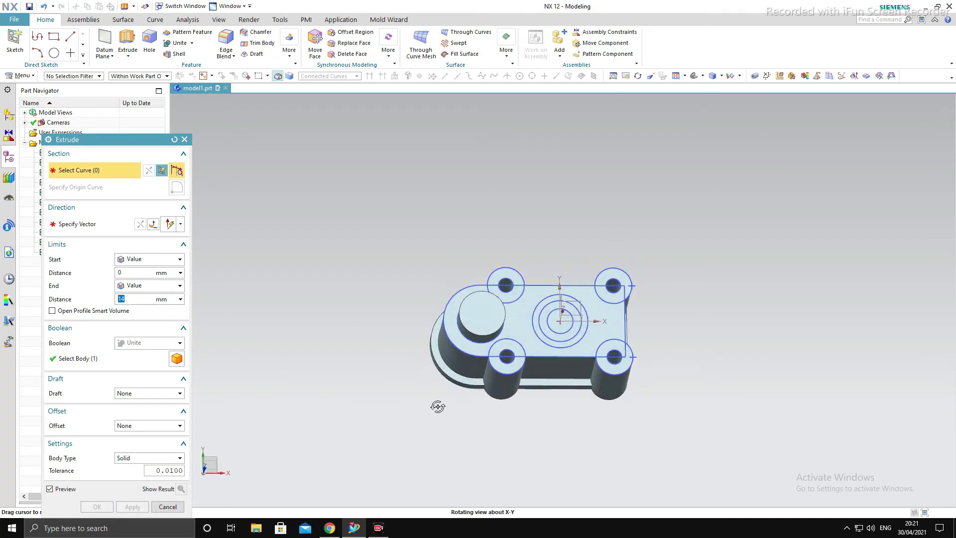
# Extrude the central circle 70-47 (23 mm) with Unite, then snap to the top view
pyautogui.scroll(4, 540, 357)
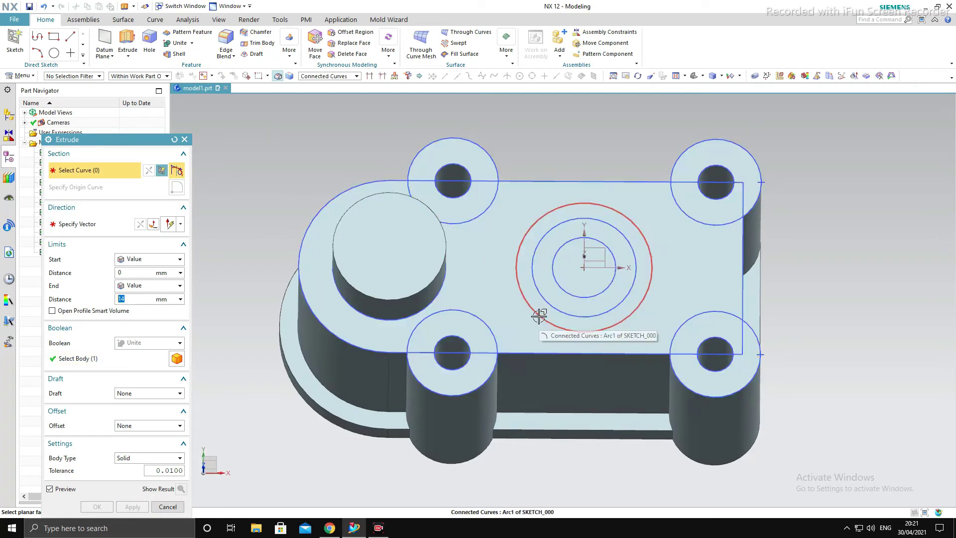
pyautogui.click(540, 317)
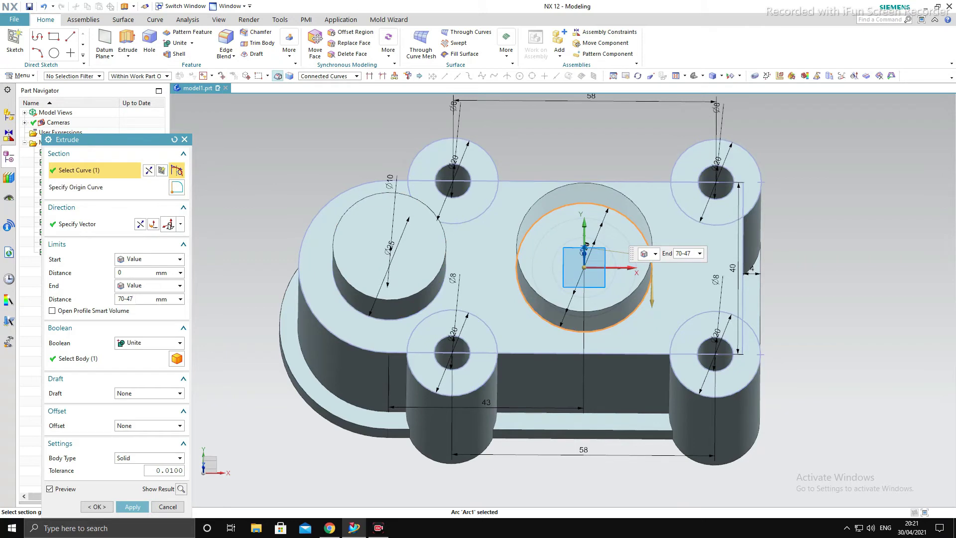
pyautogui.press('Return')
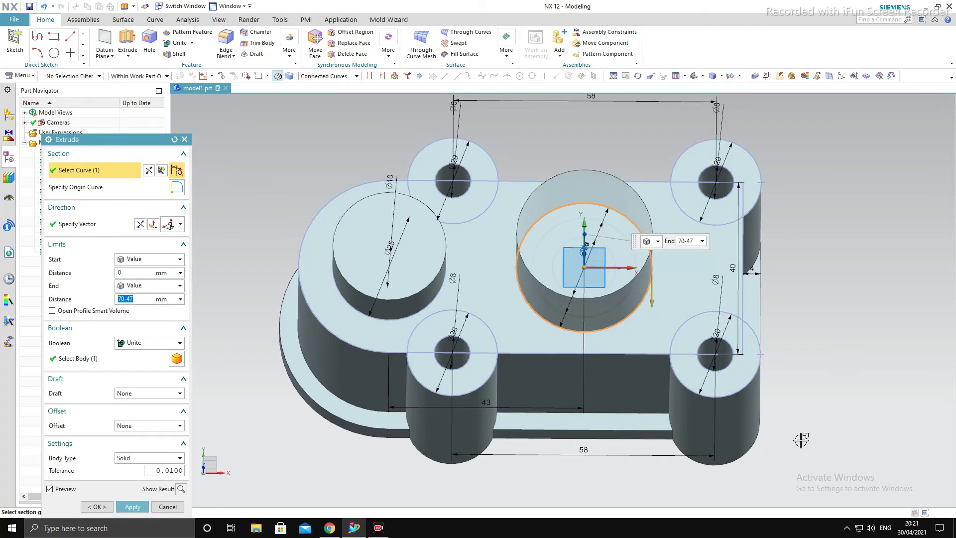
pyautogui.click(132, 506)
pyautogui.scroll(-4, 612, 316)
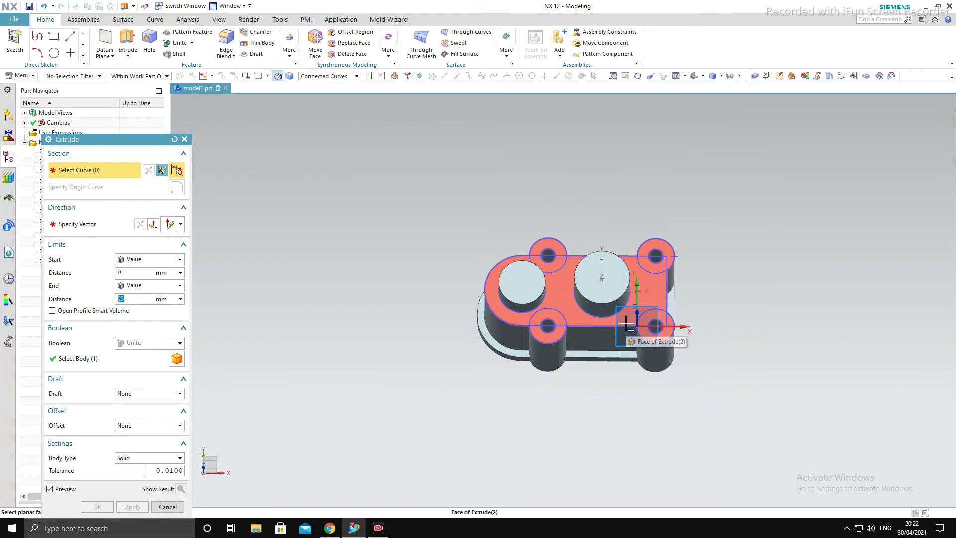
pyautogui.moveTo(626, 324); pyautogui.dragTo(687, 334, button='middle')
pyautogui.press('F8')
pyautogui.scroll(3, 614, 229)
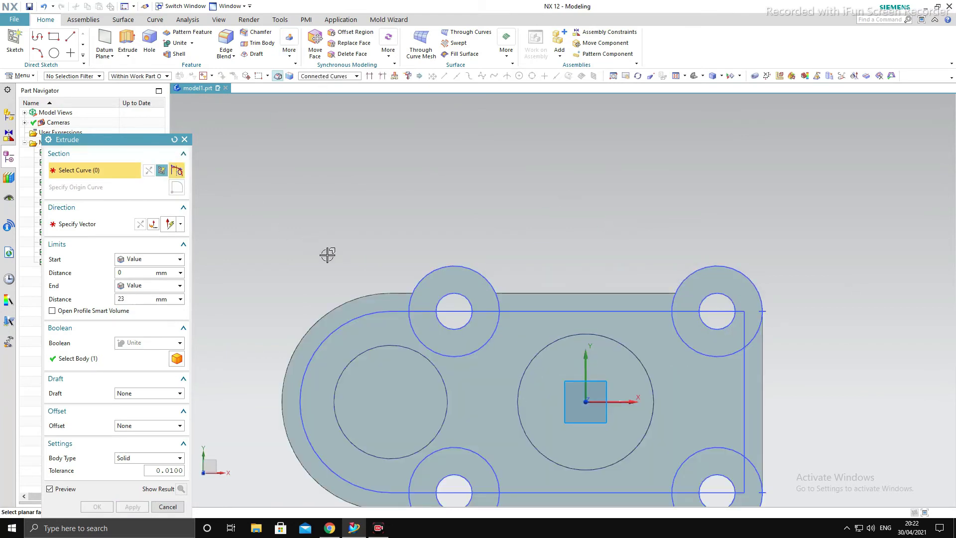
# Switch the model display to Static Wireframe
pyautogui.click(184, 140)
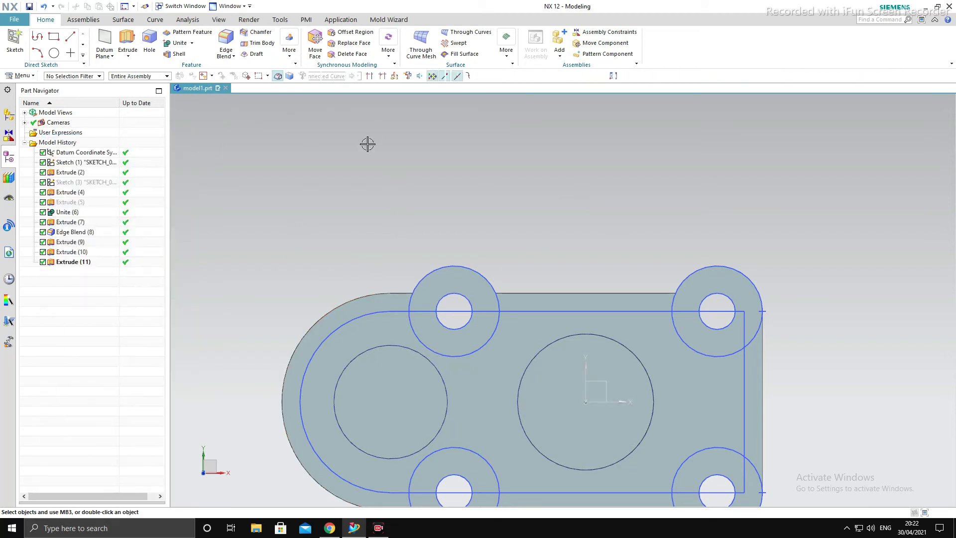
pyautogui.click(598, 76)
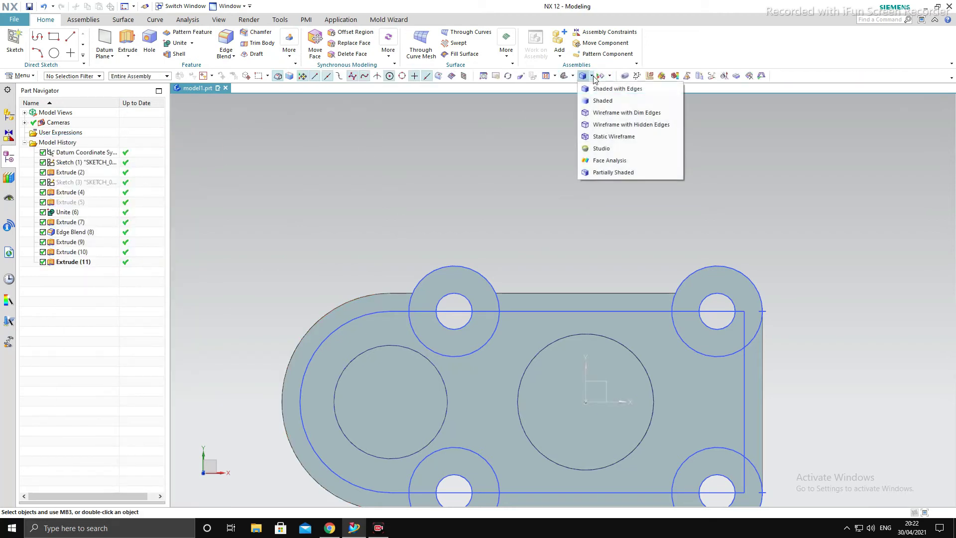
pyautogui.click(598, 141)
pyautogui.click(541, 327)
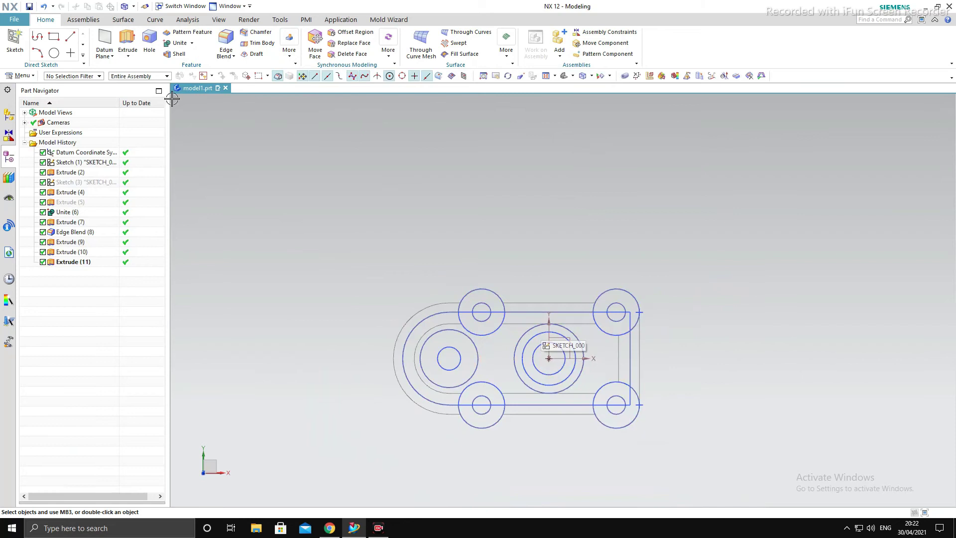
# Extrude the central circle 12 mm downward, united with the body
pyautogui.click(128, 41)
pyautogui.scroll(3, 562, 388)
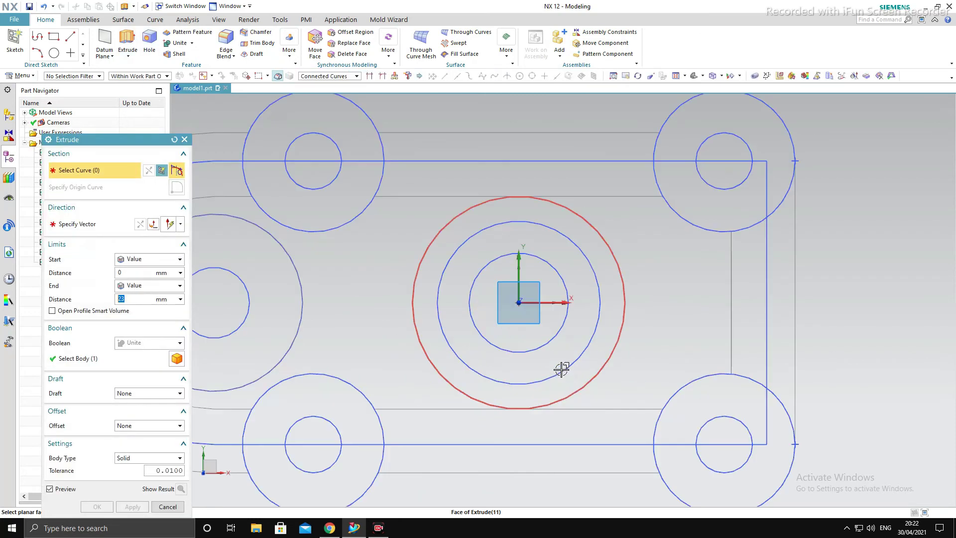
pyautogui.click(572, 364)
pyautogui.scroll(-3, 791, 387)
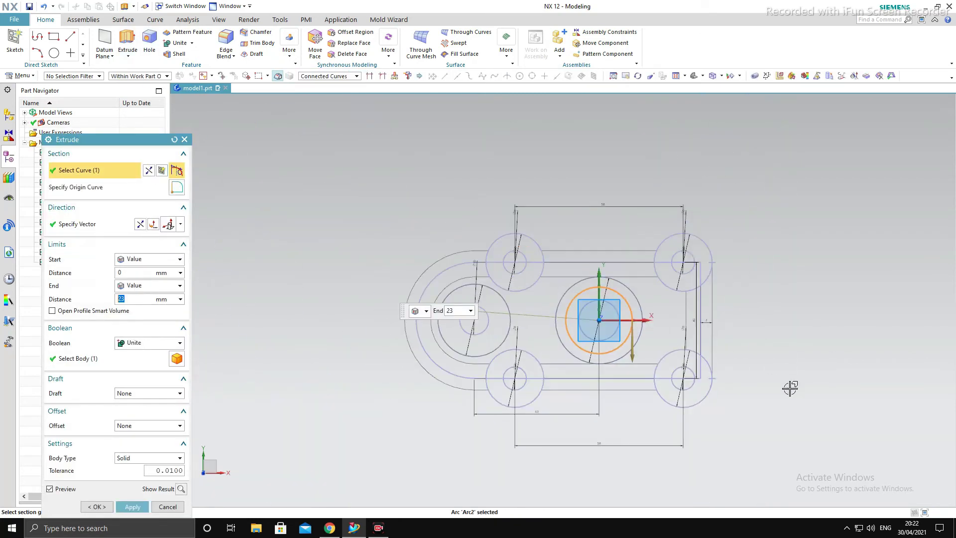
pyautogui.moveTo(791, 387)
pyautogui.mouseDown(button='middle')
pyautogui.moveTo(790, 354)
pyautogui.moveTo(732, 341)
pyautogui.mouseUp(button='middle')
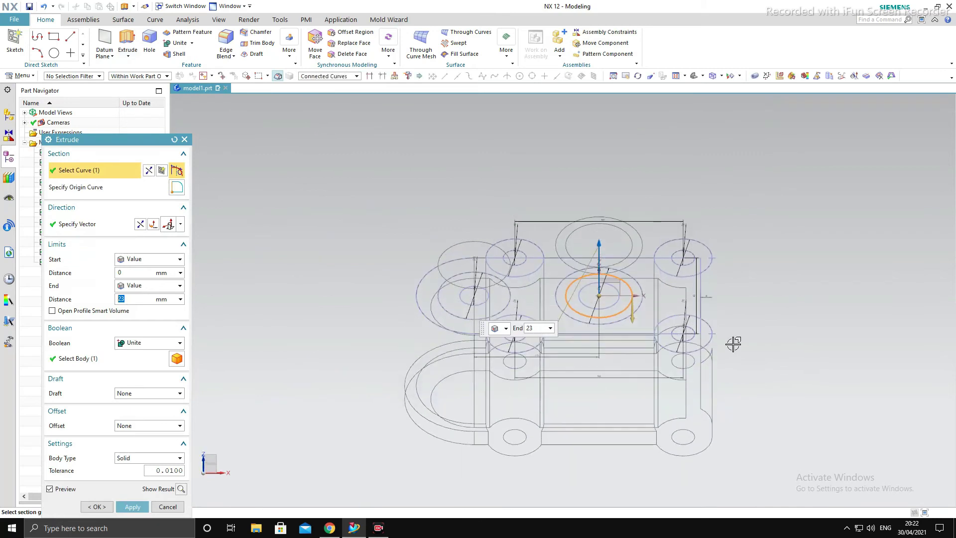
pyautogui.click(143, 227)
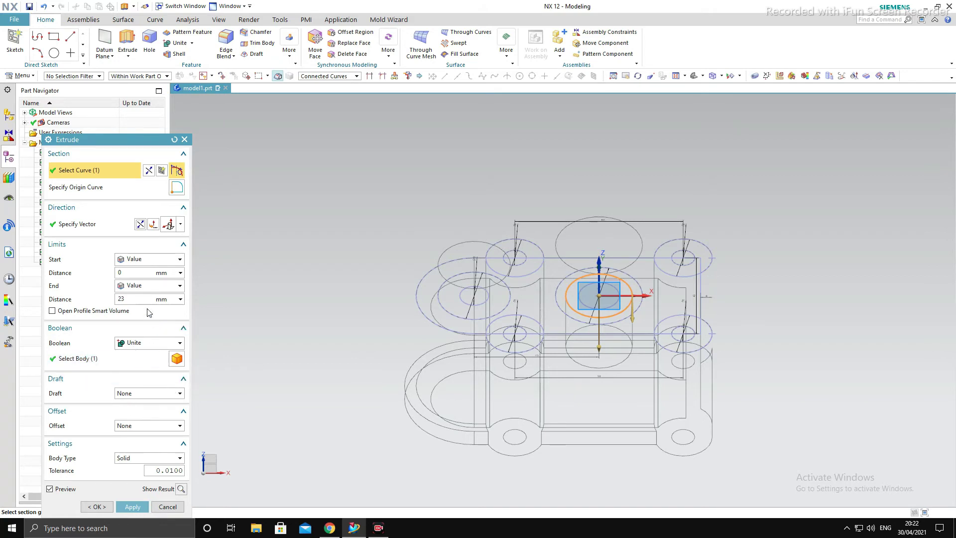
pyautogui.doubleClick(135, 299)
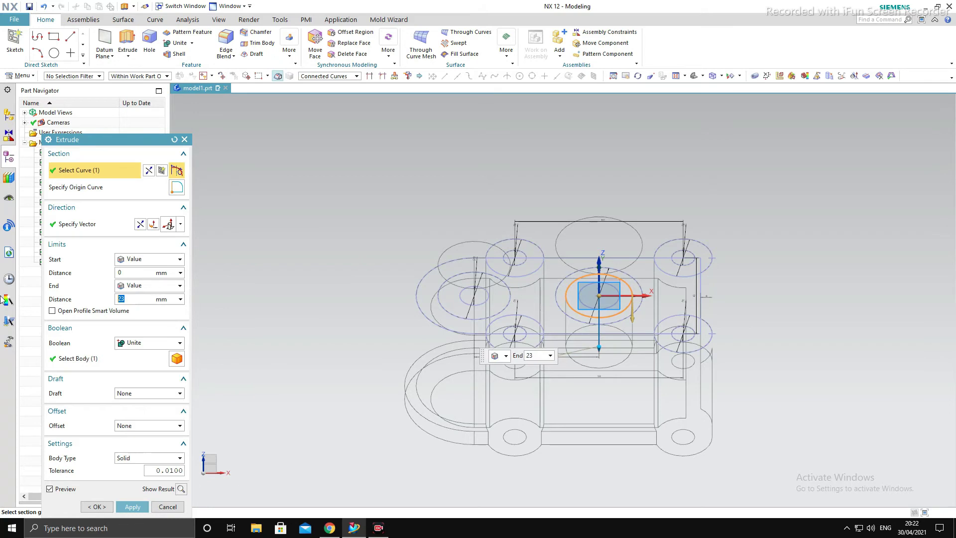
pyautogui.write('12')
pyautogui.press('Return')
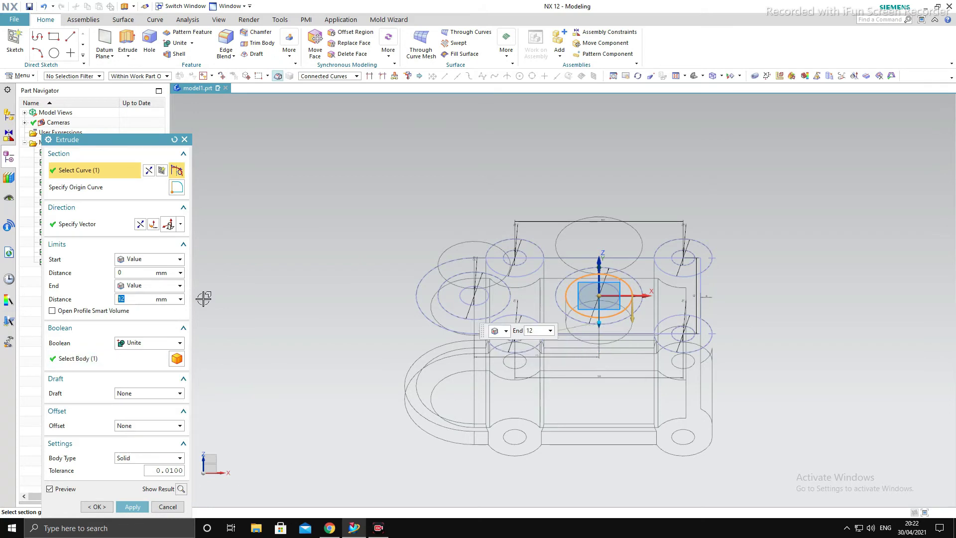
pyautogui.middleClick(263, 278)
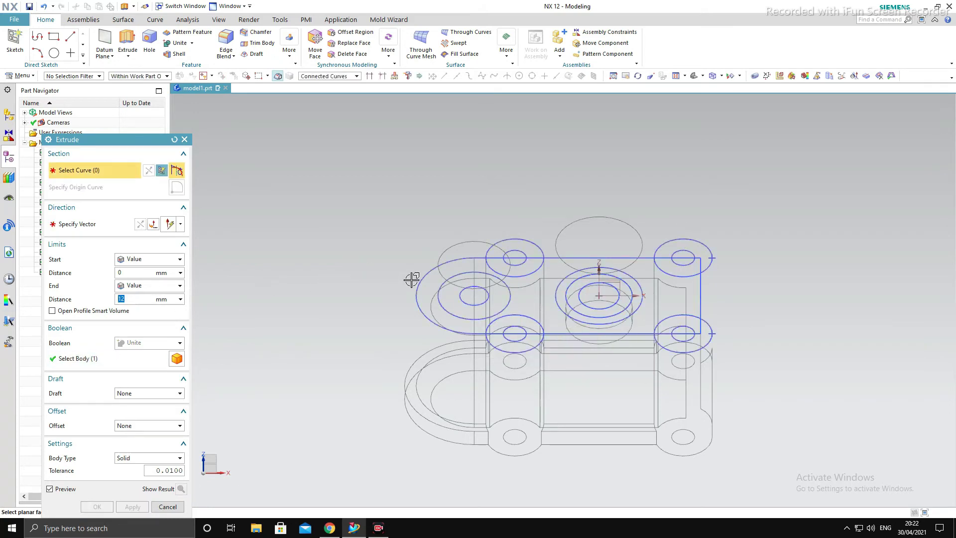
# Select the inner circles of the left and central bosses as the extrude profile
pyautogui.moveTo(388, 287); pyautogui.dragTo(380, 300, button='middle')
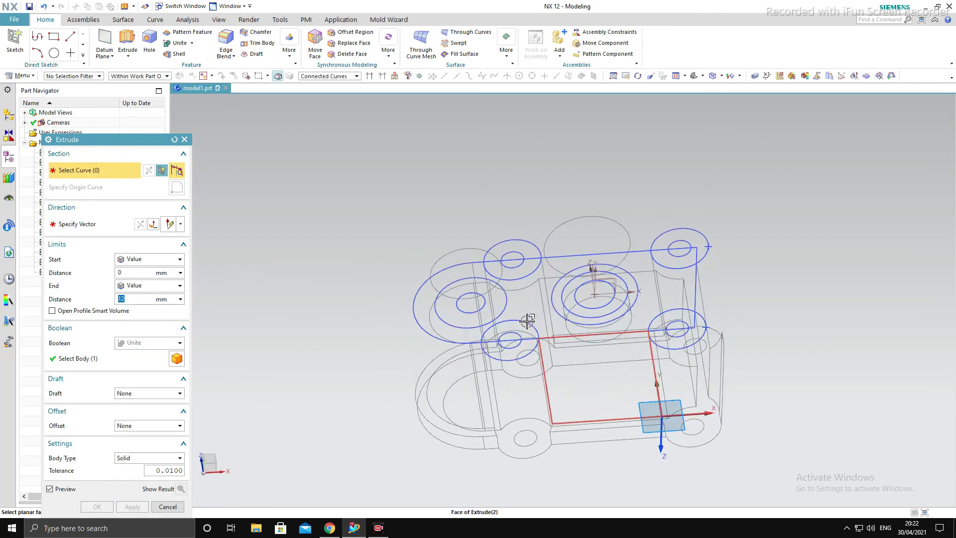
pyautogui.scroll(5, 523, 321)
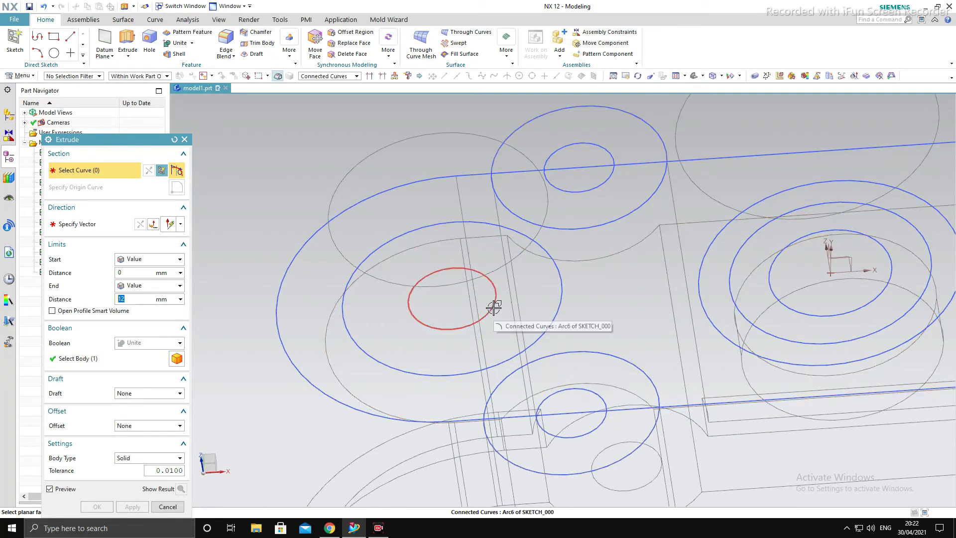
pyautogui.click(495, 306)
pyautogui.scroll(-2, 448, 302)
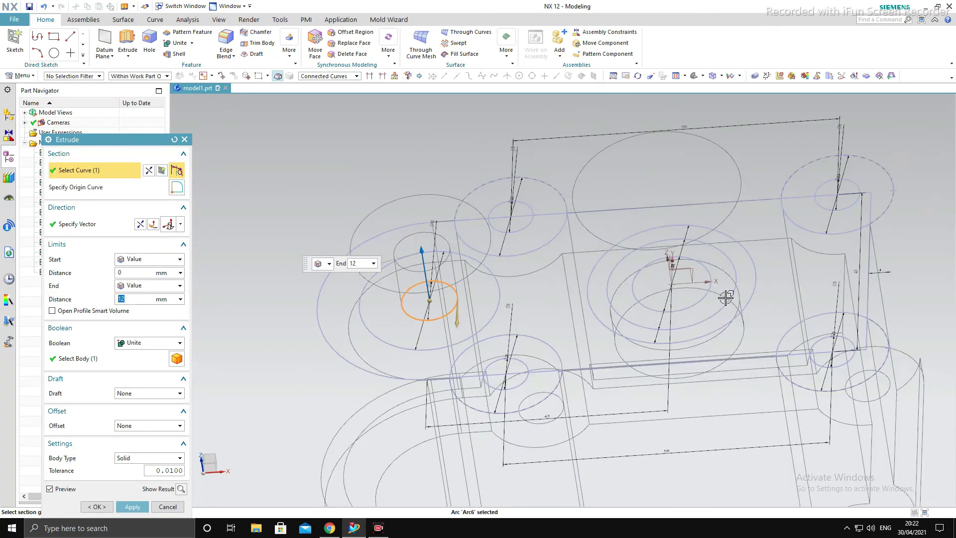
pyautogui.scroll(4, 677, 305)
pyautogui.scroll(-4, 676, 305)
pyautogui.scroll(-2, 782, 306)
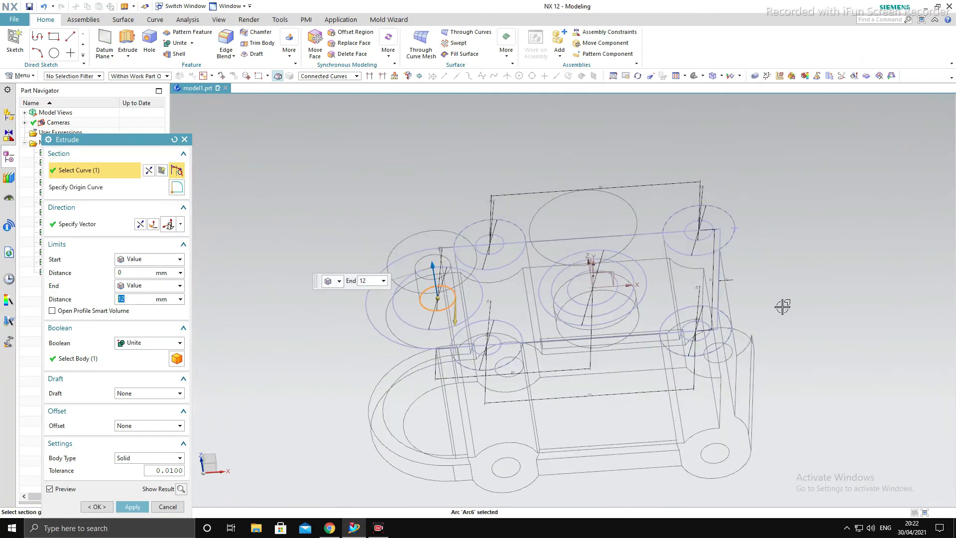
pyautogui.press('F8')
pyautogui.scroll(4, 647, 341)
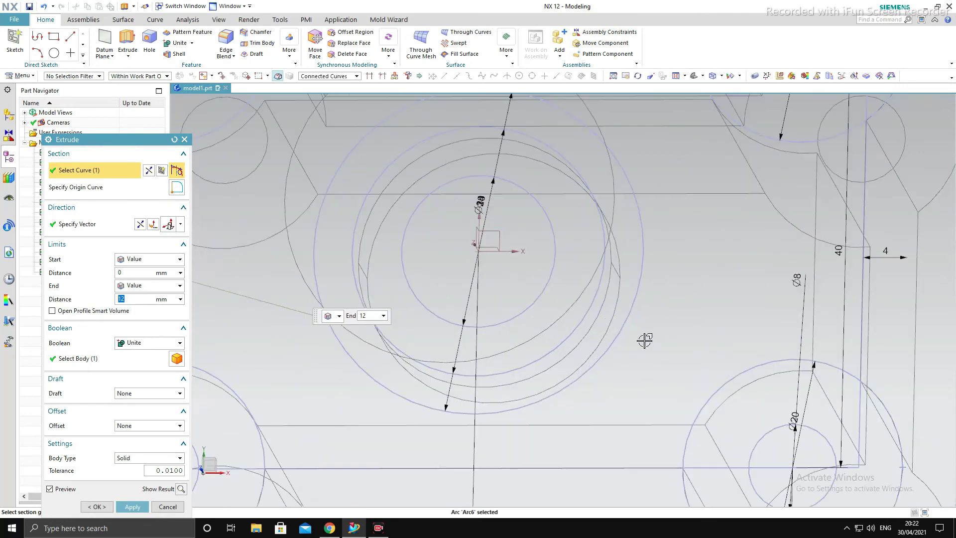
pyautogui.click(547, 298)
pyautogui.scroll(-5, 843, 373)
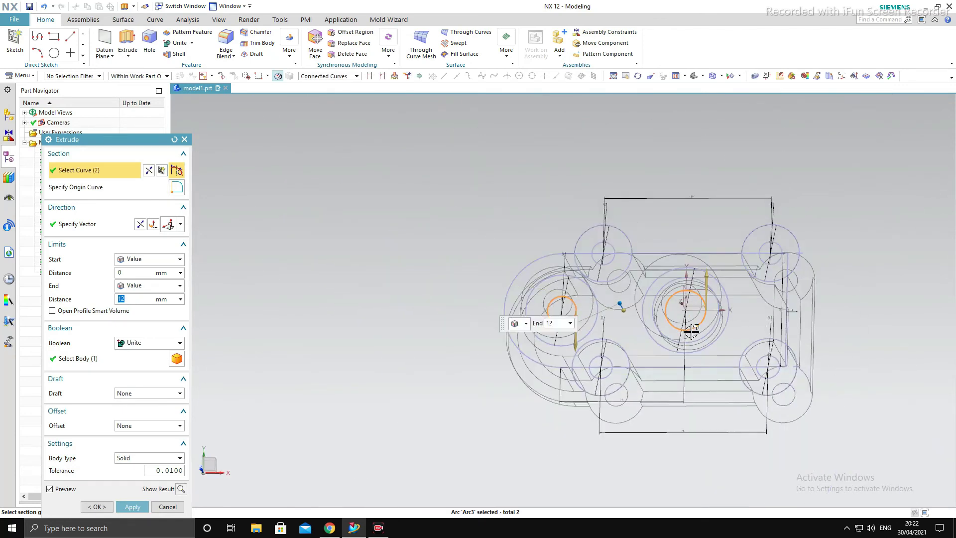
# Cut through both bosses with a Subtract extrusion from -42 to 37 mm
pyautogui.moveTo(455, 309)
pyautogui.mouseDown(button='middle')
pyautogui.moveTo(476, 247)
pyautogui.moveTo(604, 248)
pyautogui.mouseUp(button='middle')
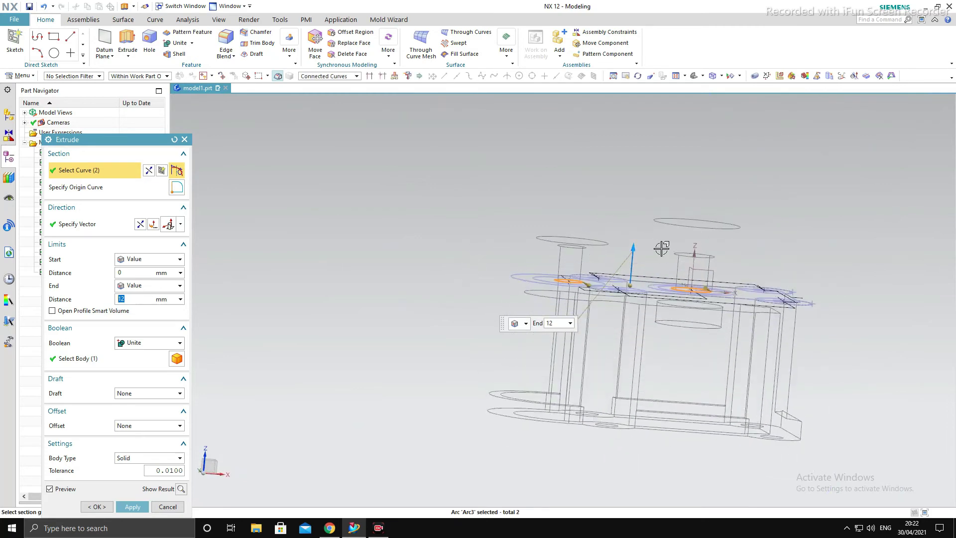
pyautogui.moveTo(628, 248); pyautogui.dragTo(626, 176)
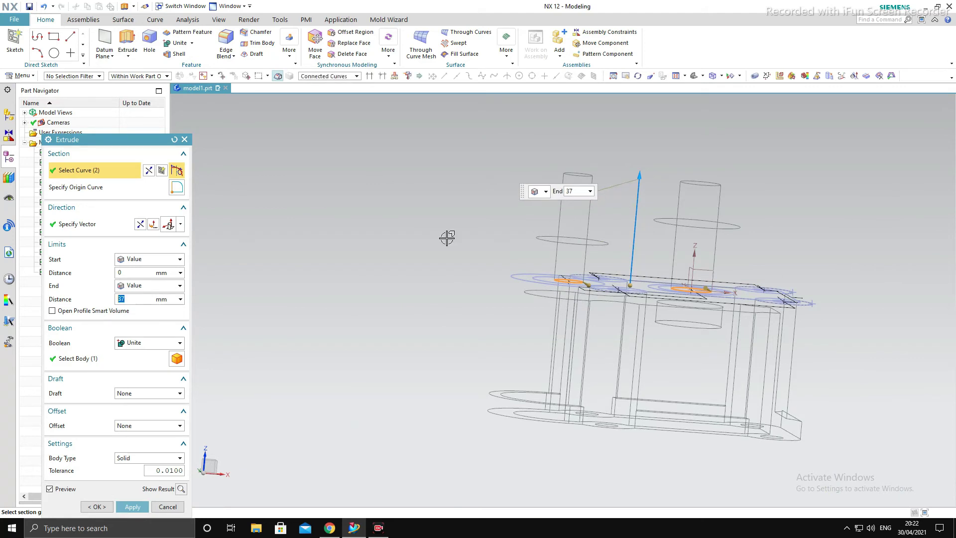
pyautogui.click(160, 287)
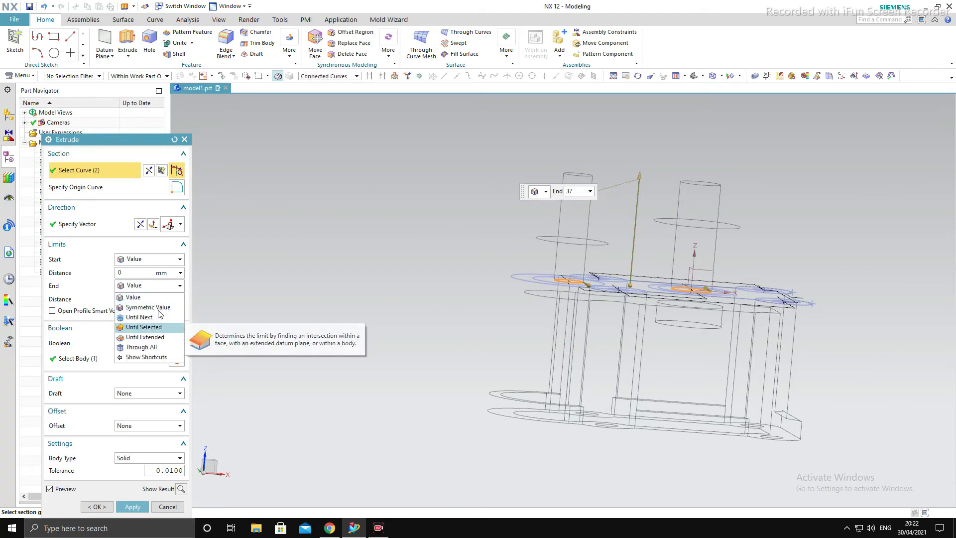
pyautogui.click(171, 286)
pyautogui.click(154, 375)
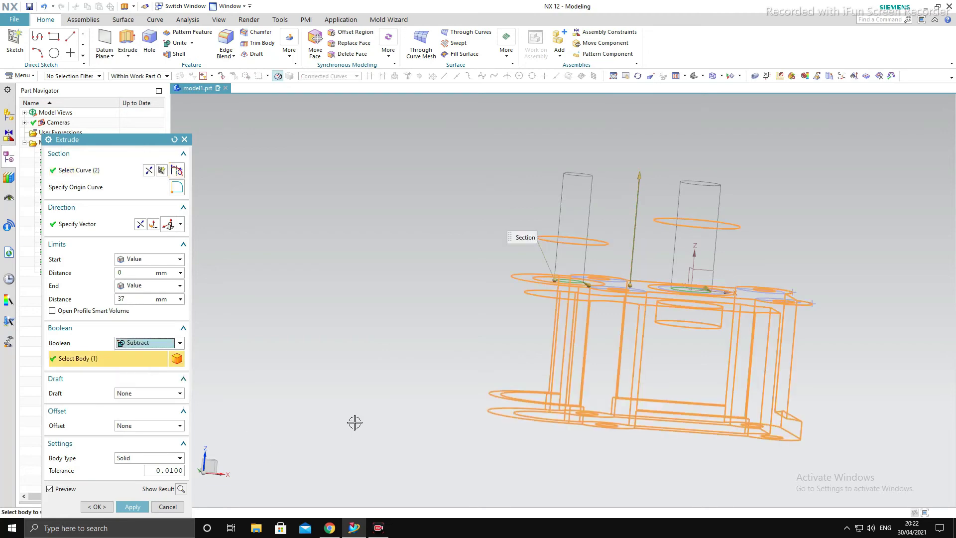
pyautogui.middleClick(433, 359)
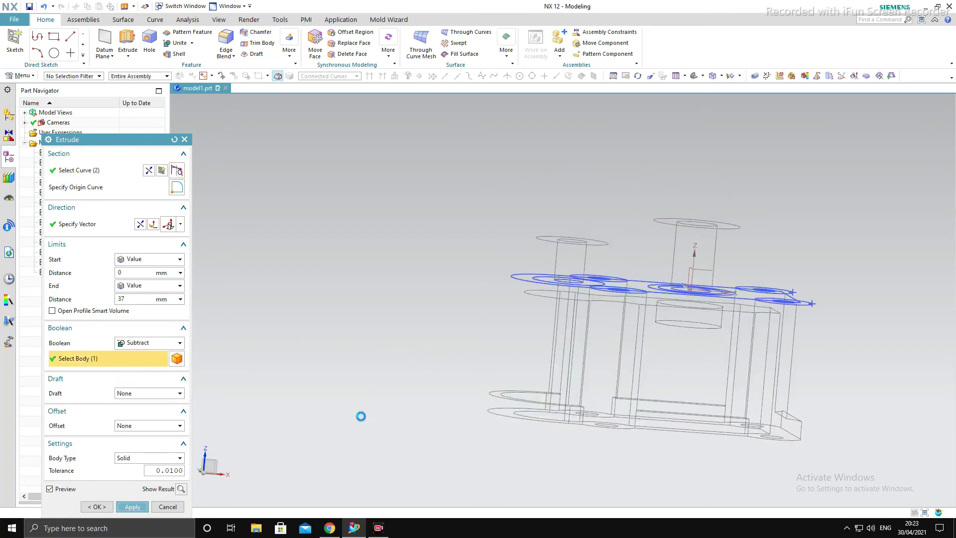
pyautogui.click(167, 506)
pyautogui.moveTo(442, 229)
pyautogui.mouseDown(button='middle')
pyautogui.moveTo(413, 305)
pyautogui.moveTo(426, 288)
pyautogui.moveTo(423, 264)
pyautogui.mouseUp(button='middle')
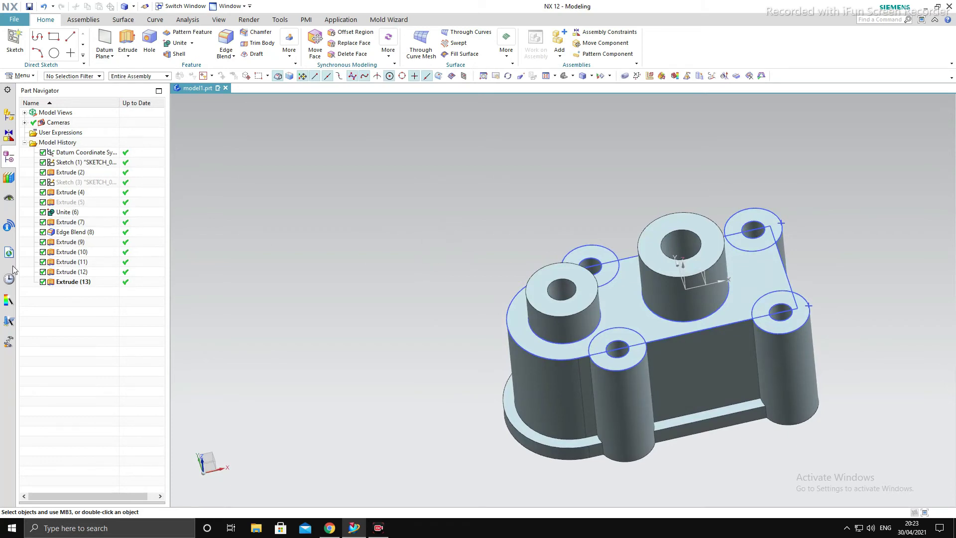
pyautogui.doubleClick(71, 282)
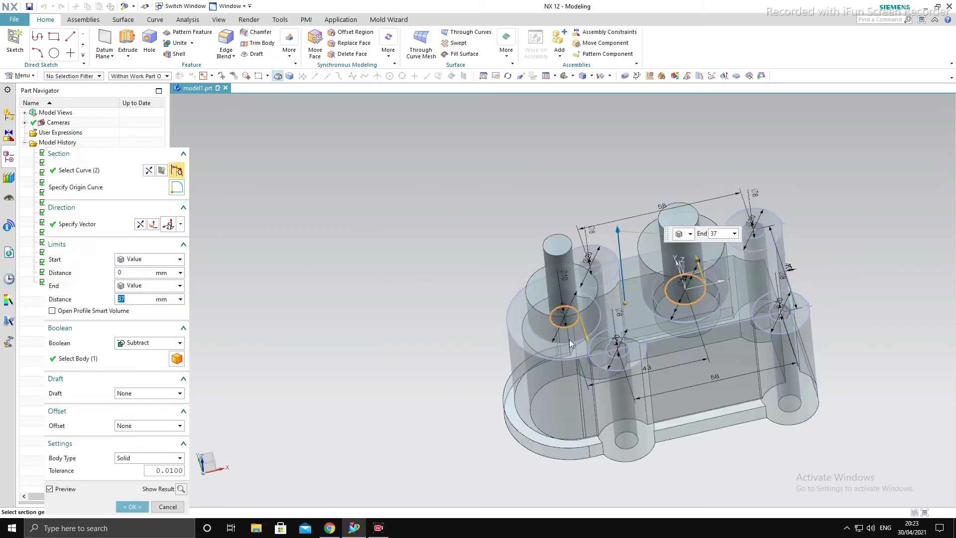
pyautogui.middleClick(256, 258)
pyautogui.moveTo(421, 287)
pyautogui.mouseDown(button='middle')
pyautogui.moveTo(416, 337)
pyautogui.moveTo(427, 252)
pyautogui.moveTo(433, 271)
pyautogui.mouseUp(button='middle')
# Add a 2 mm Edge Blend to the front and centre boss base edges
pyautogui.click(212, 32)
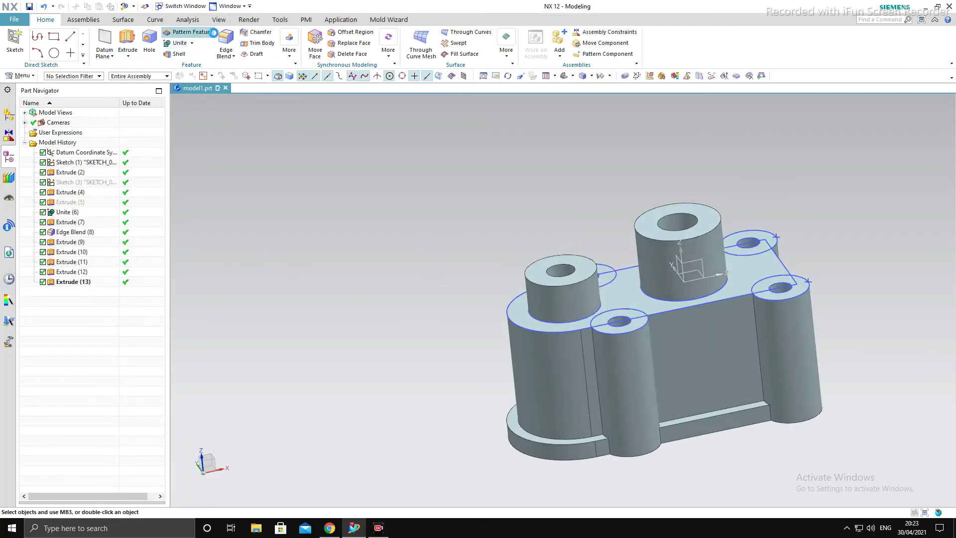
pyautogui.press('Escape')
pyautogui.press('b')
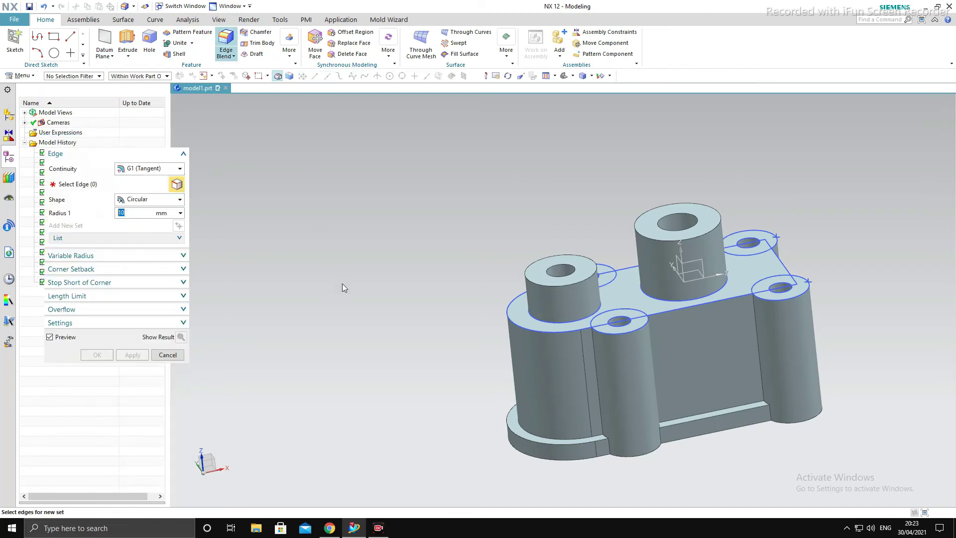
pyautogui.scroll(5, 640, 330)
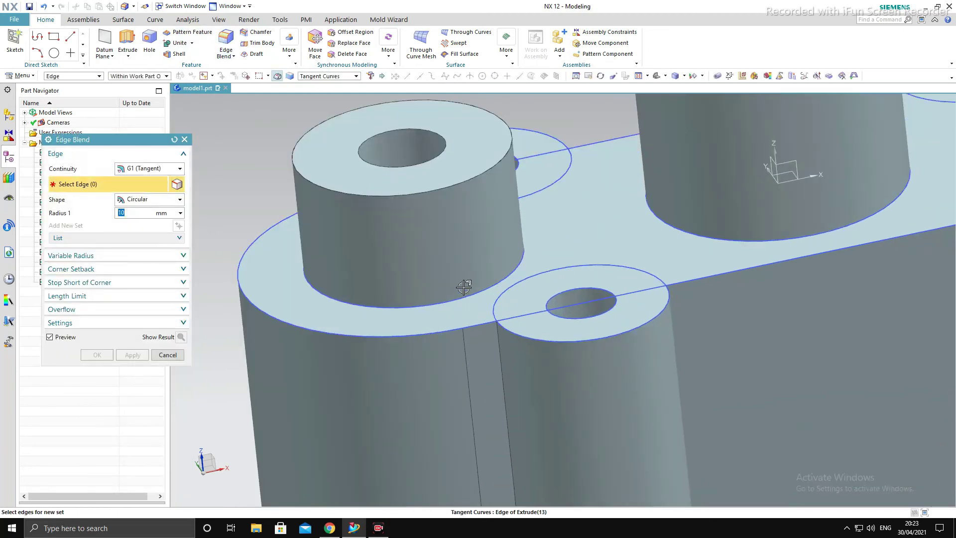
pyautogui.click(466, 294)
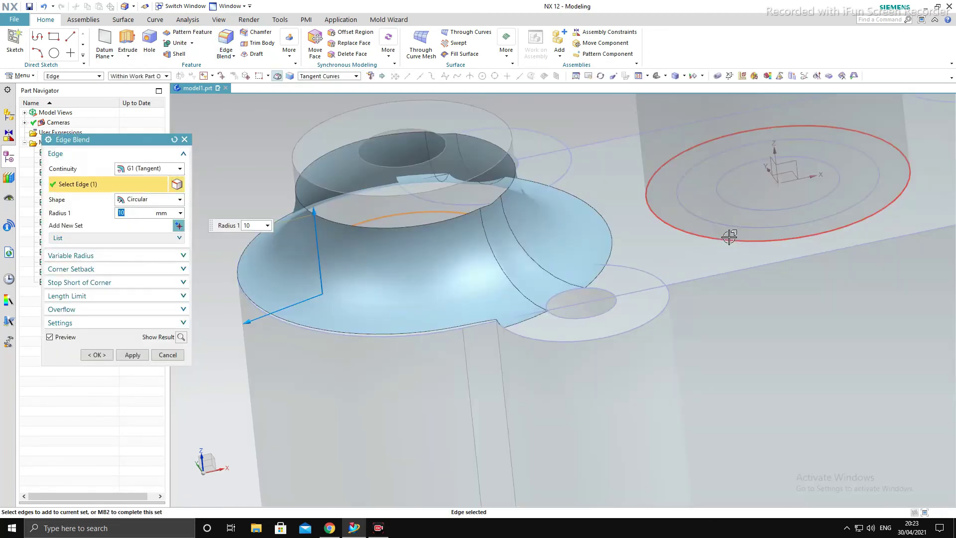
pyautogui.click(729, 236)
pyautogui.write('2')
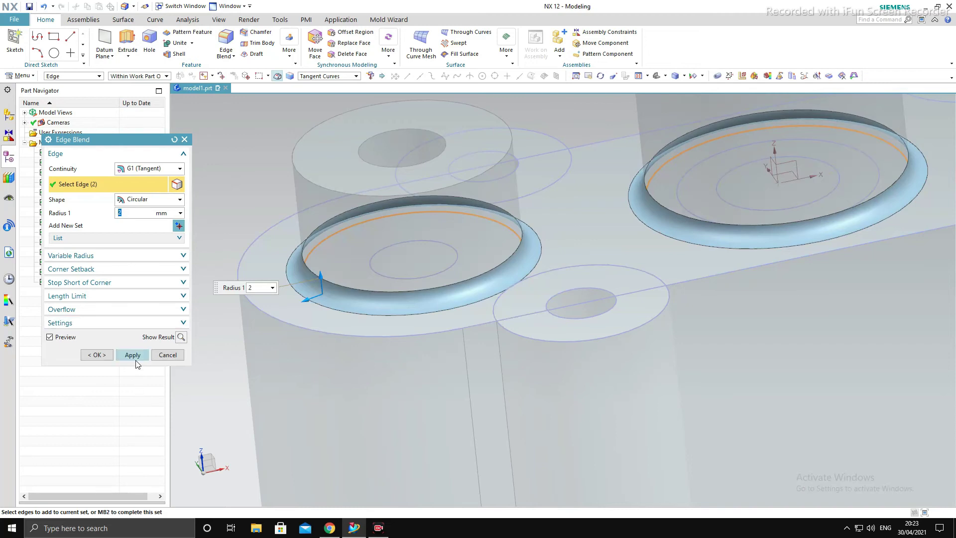
pyautogui.click(132, 355)
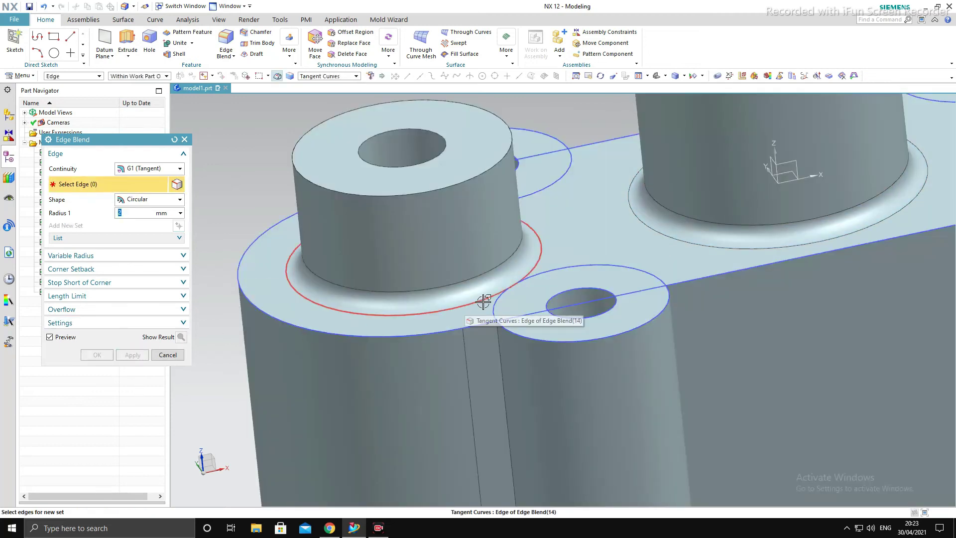
pyautogui.scroll(-3, 483, 301)
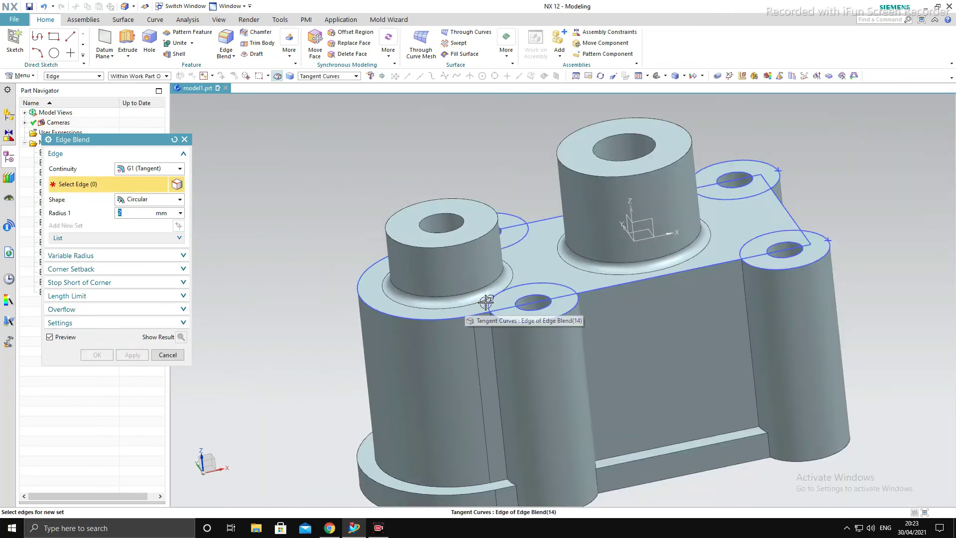
pyautogui.scroll(-2, 485, 303)
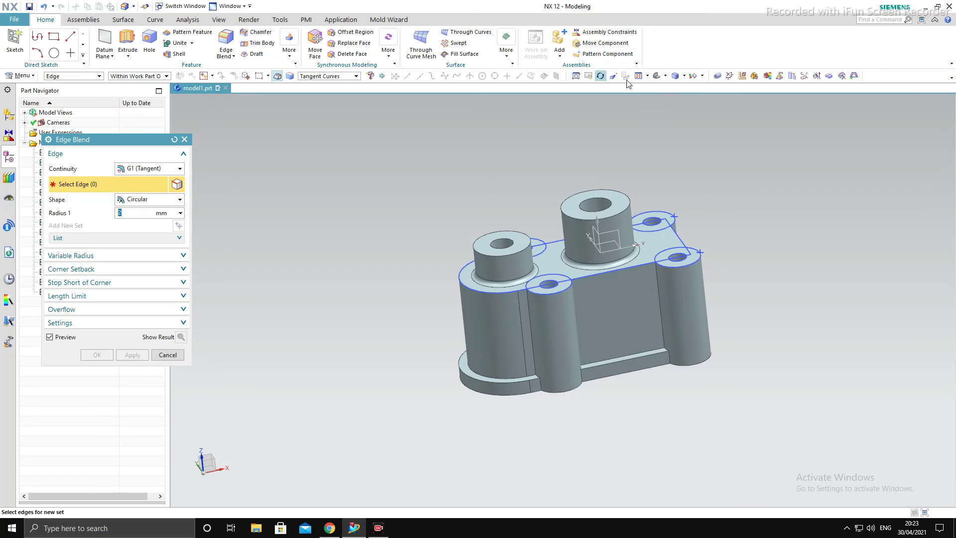
# Switch the part display to Static Wireframe and close Edge Blend
pyautogui.click(684, 76)
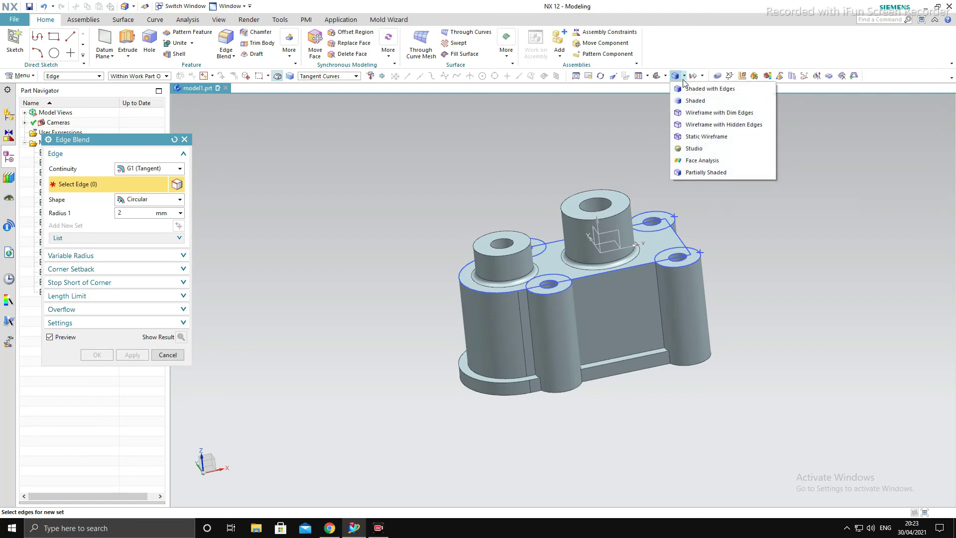
pyautogui.click(693, 136)
pyautogui.scroll(3, 650, 207)
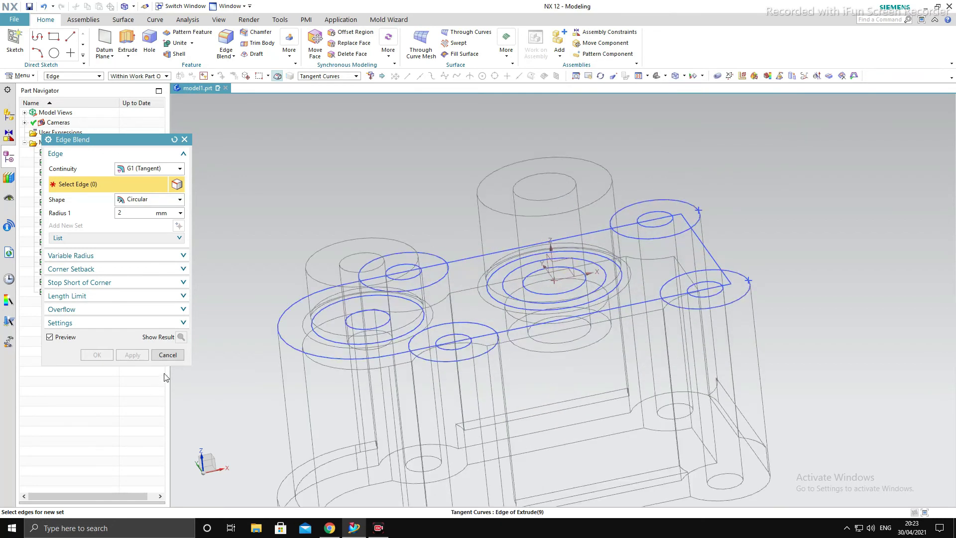
pyautogui.click(177, 354)
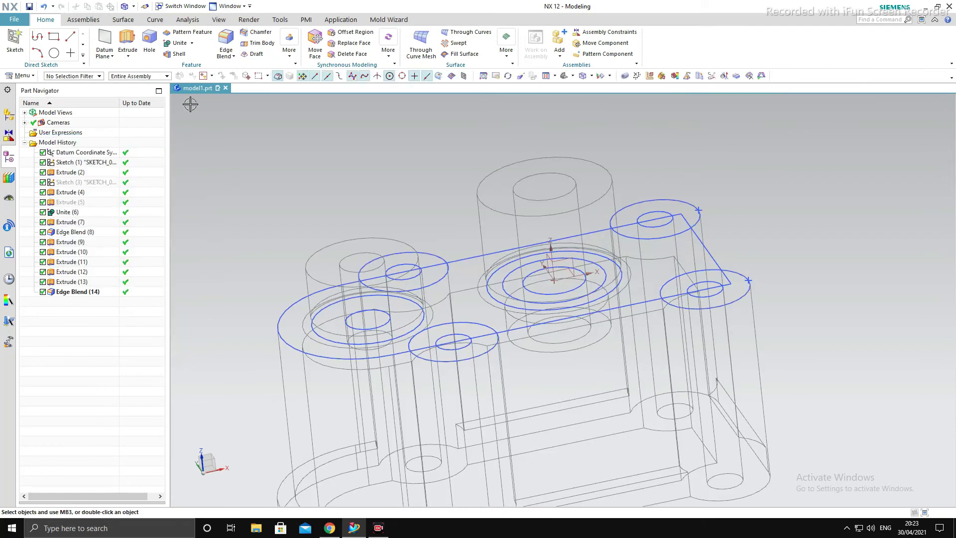
# Cut a counterbore by extruding the central boss circle from 20 to 26 mm with Subtract
pyautogui.click(127, 41)
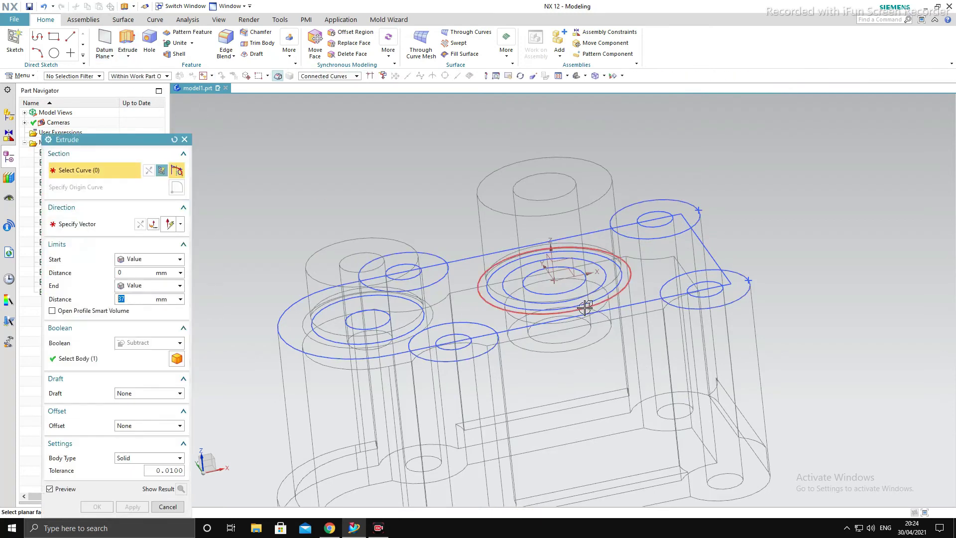
pyautogui.scroll(1, 591, 296)
pyautogui.click(604, 277)
pyautogui.scroll(-3, 658, 292)
pyautogui.write('20')
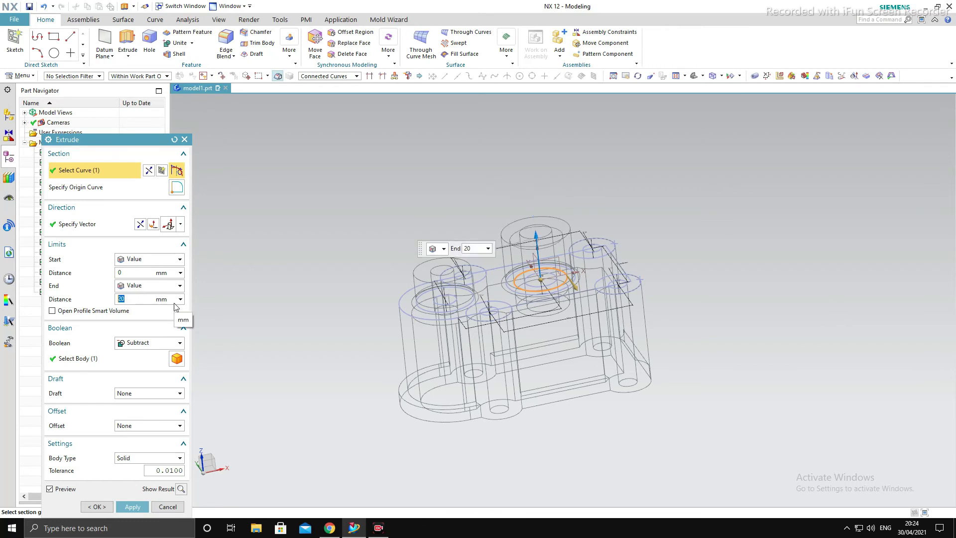
pyautogui.click(124, 273)
pyautogui.write('20')
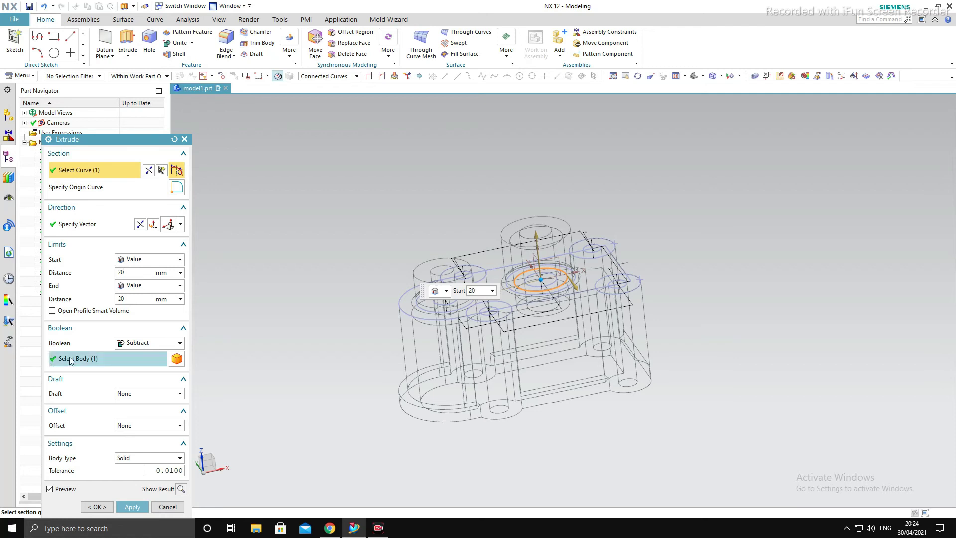
pyautogui.click(131, 300)
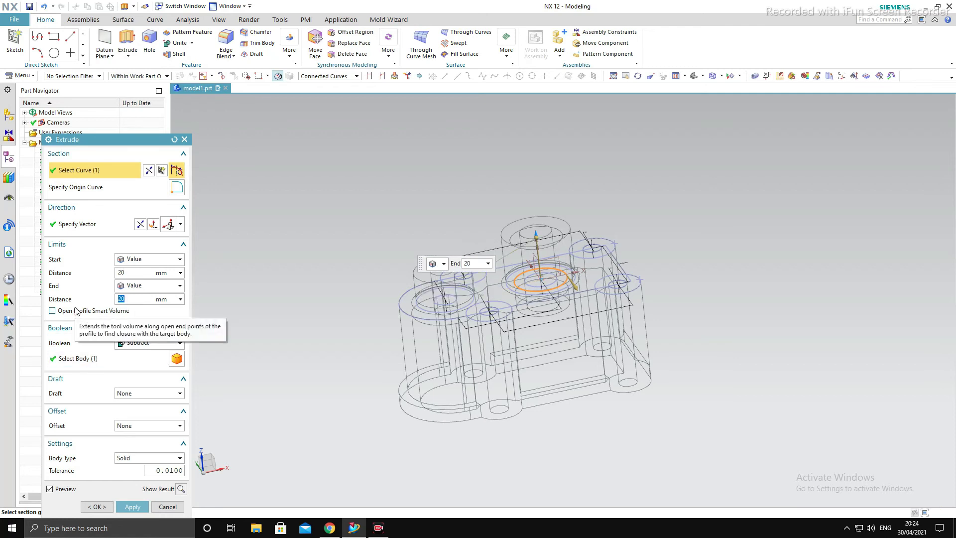
pyautogui.write('26')
pyautogui.press('Return')
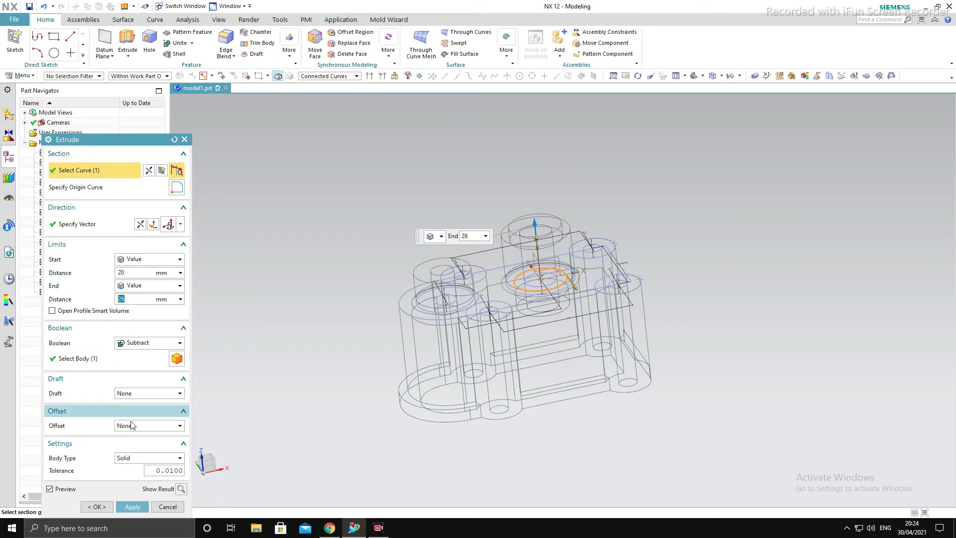
pyautogui.middleClick(749, 299)
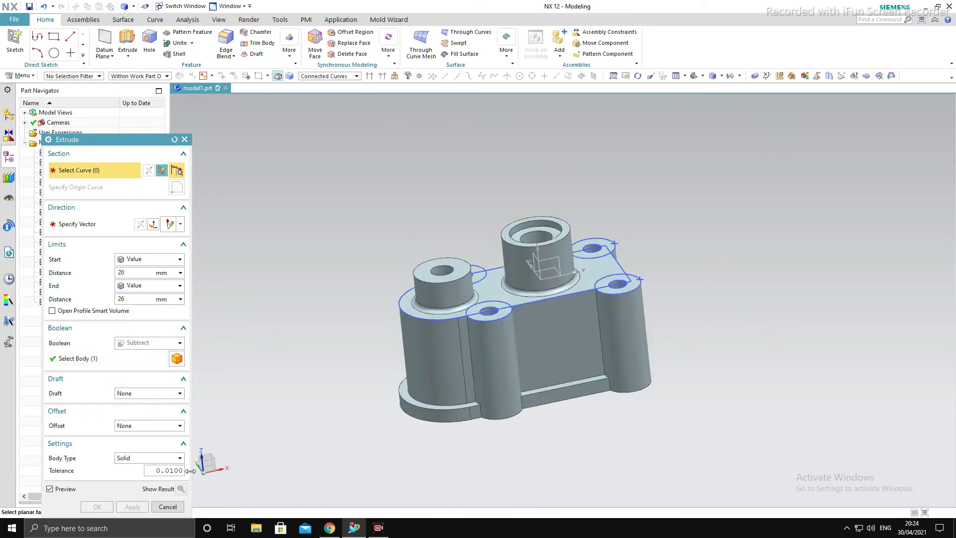
pyautogui.click(180, 506)
# Hide the base sketch curves with Ctrl+B
pyautogui.moveTo(356, 350)
pyautogui.mouseDown(button='middle')
pyautogui.moveTo(364, 362)
pyautogui.moveTo(369, 341)
pyautogui.mouseUp(button='middle')
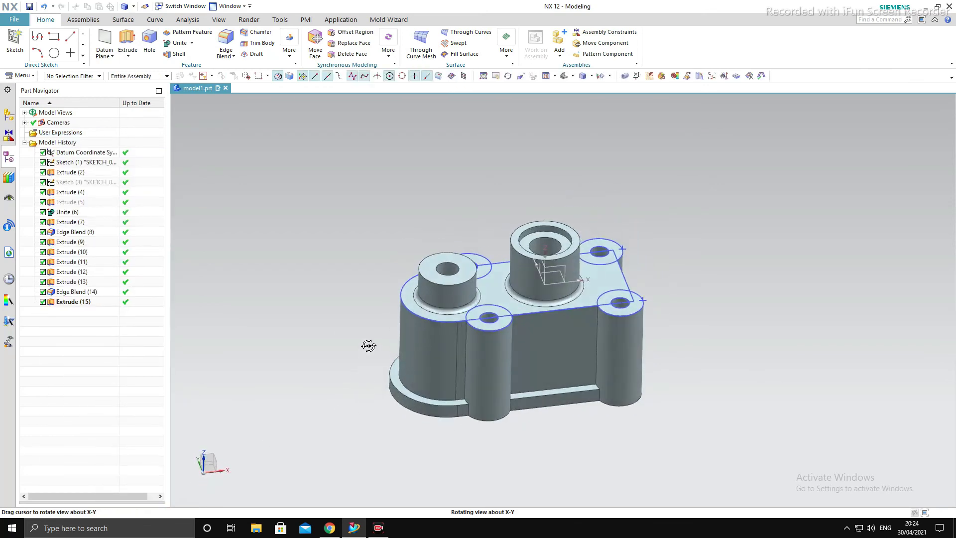
pyautogui.scroll(2, 507, 257)
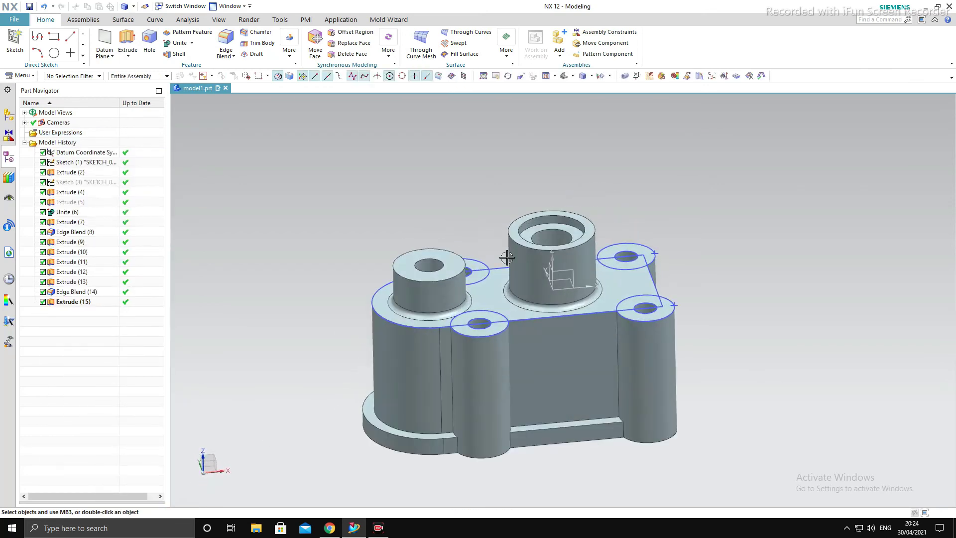
pyautogui.click(617, 311)
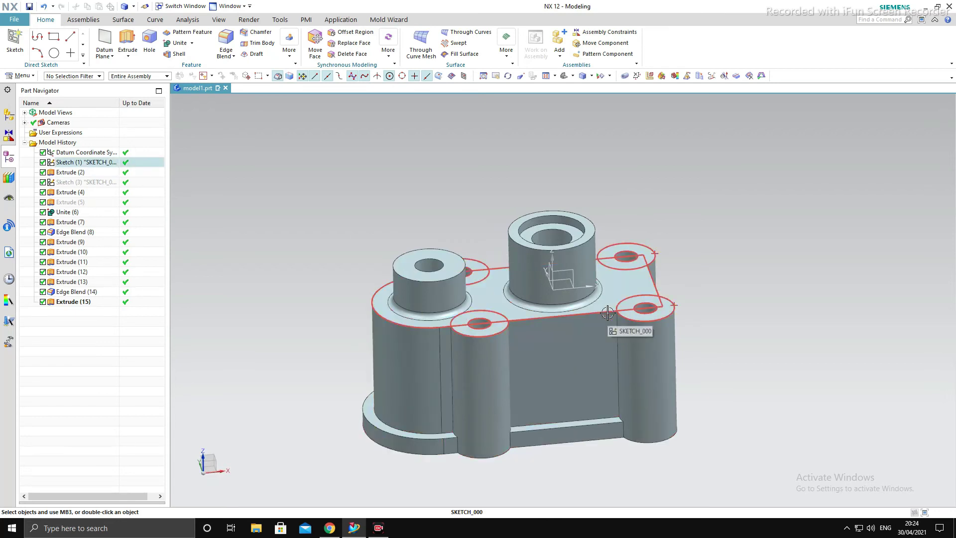
pyautogui.hotkey('ctrl', 'b')
# Orbit the part through top and front-side views to inspect it
pyautogui.moveTo(734, 294); pyautogui.dragTo(777, 292, button='middle')
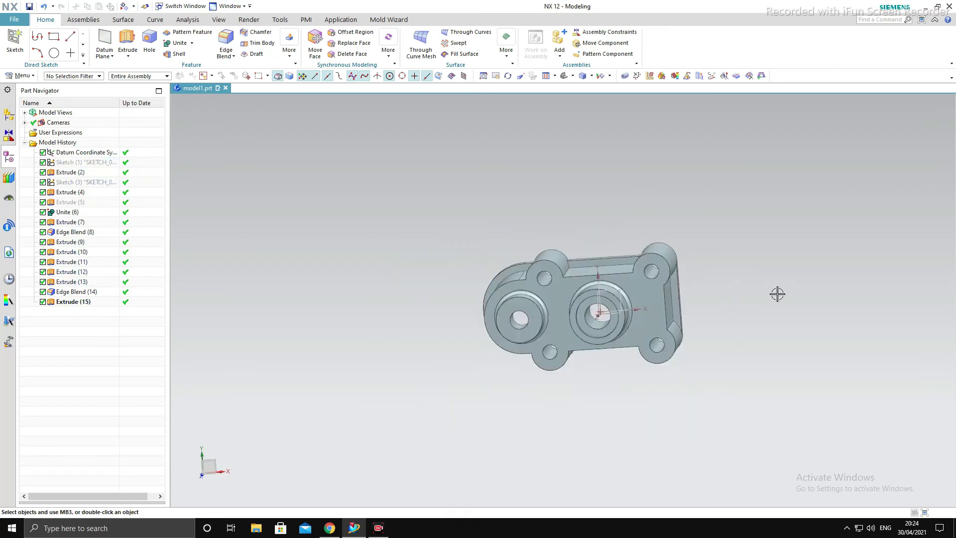
pyautogui.press('F8')
pyautogui.scroll(2, 686, 294)
pyautogui.moveTo(674, 329)
pyautogui.mouseDown(button='middle')
pyautogui.moveTo(500, 382)
pyautogui.moveTo(528, 365)
pyautogui.moveTo(517, 406)
pyautogui.mouseUp(button='middle')
pyautogui.scroll(-2, 500, 383)
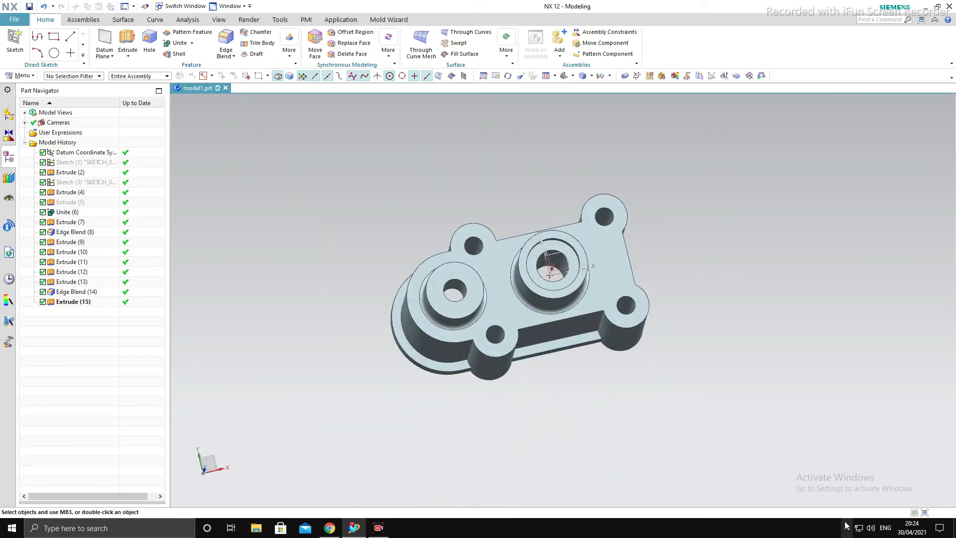
pyautogui.moveTo(829, 513); pyautogui.dragTo(817, 508, button='middle')
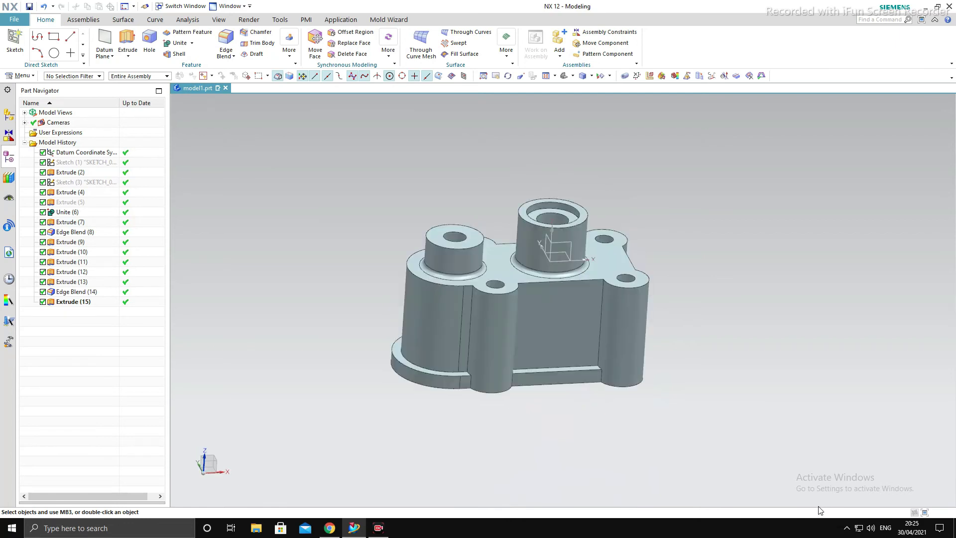
pyautogui.click(104, 39)
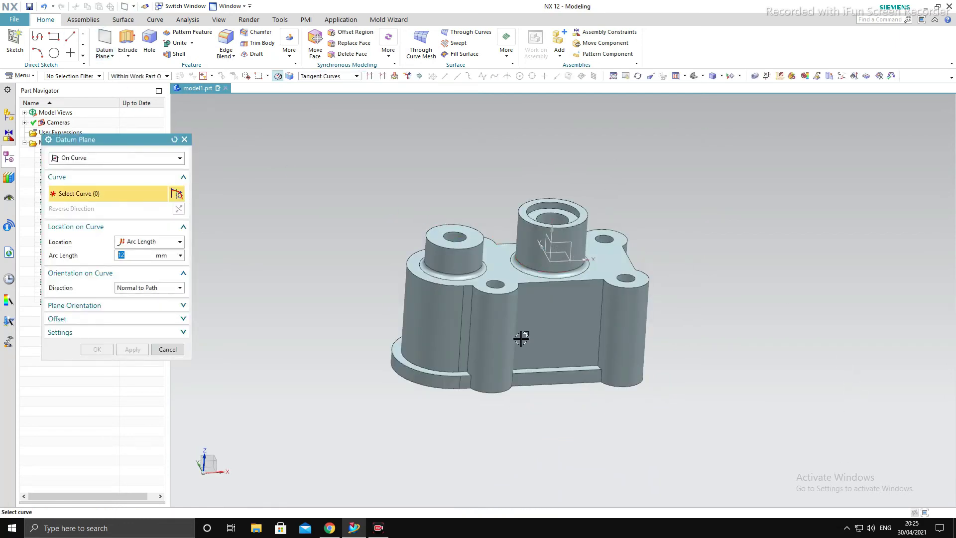
# Create an At Distance datum plane offset 27 mm from the datum XZ plane
pyautogui.click(112, 158)
pyautogui.click(74, 168)
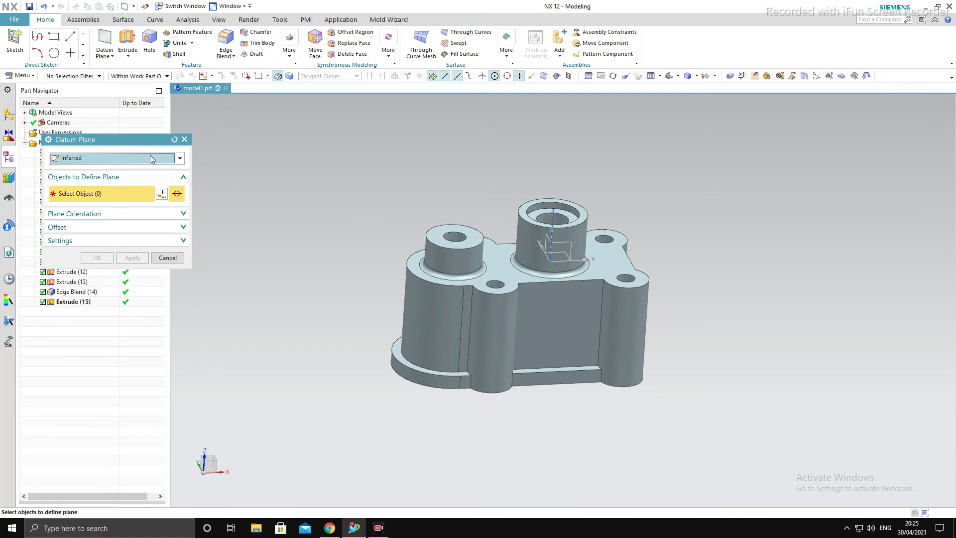
pyautogui.click(136, 159)
pyautogui.click(125, 180)
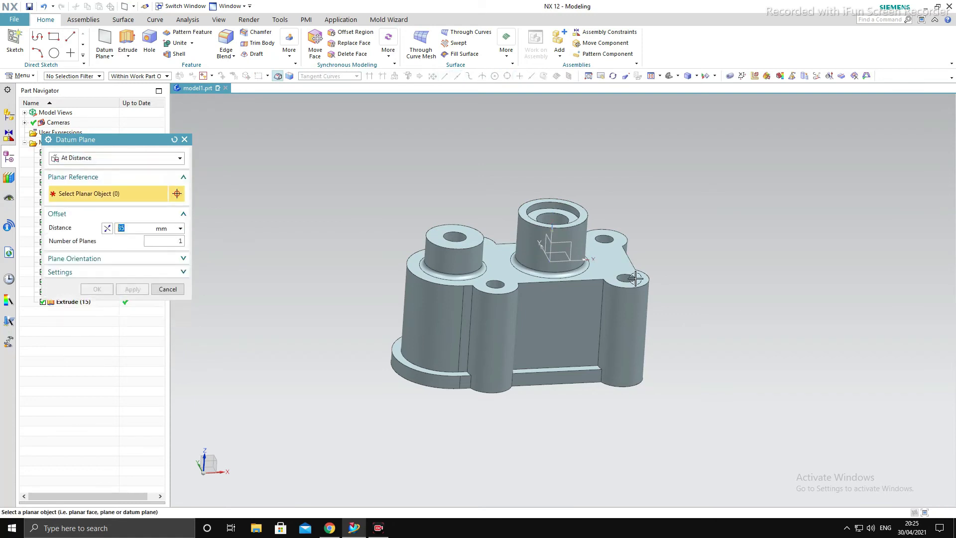
pyautogui.click(570, 247)
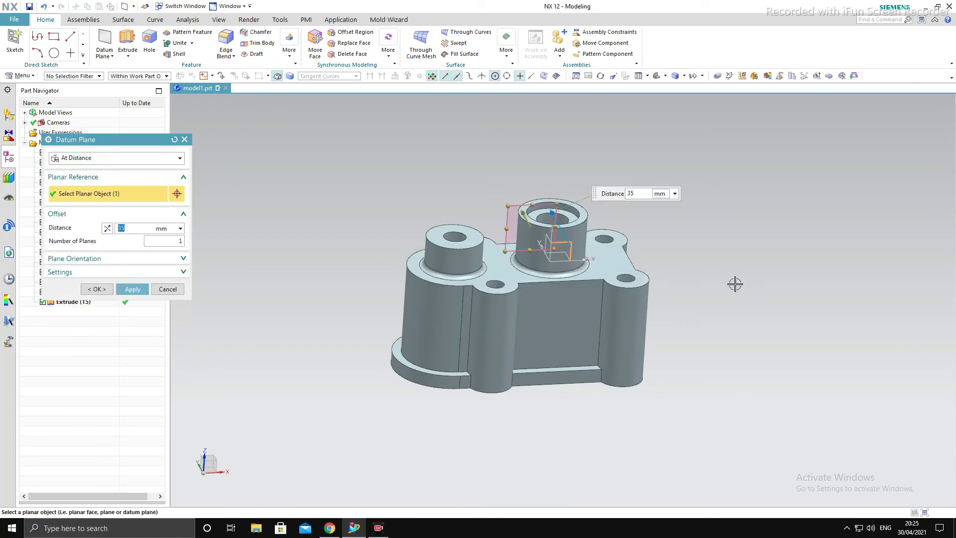
pyautogui.write('27')
pyautogui.press('Return')
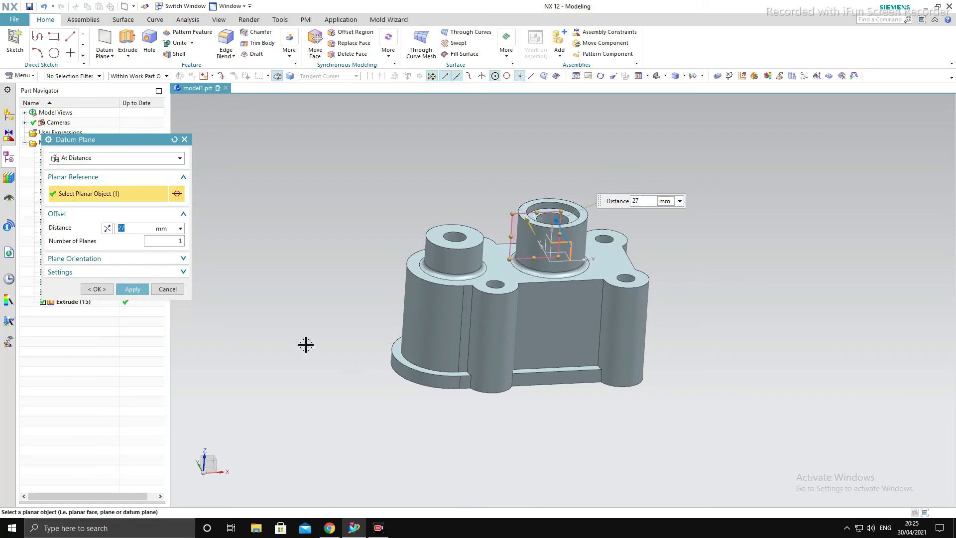
pyautogui.click(133, 289)
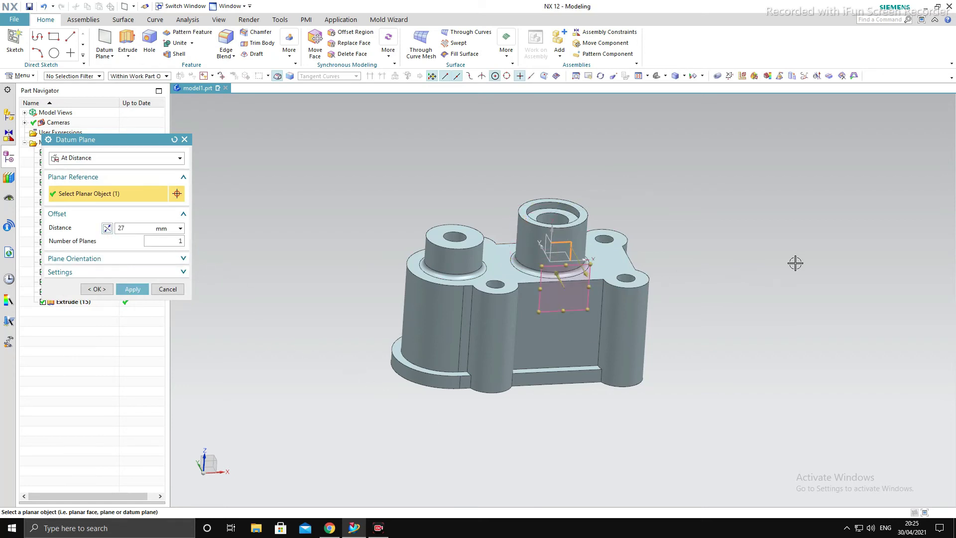
pyautogui.click(167, 289)
pyautogui.hotkey('ctrl', 'alt', 'f')
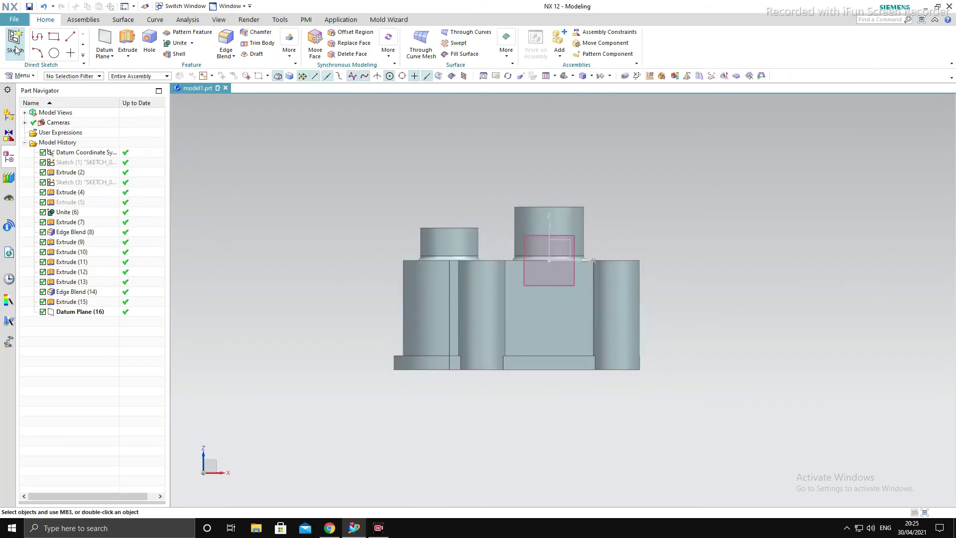
pyautogui.click(15, 42)
# Start a sketch on the new datum plane and draw a rectangle rising from the base's bottom edge
pyautogui.moveTo(530, 240); pyautogui.dragTo(553, 272, button='middle')
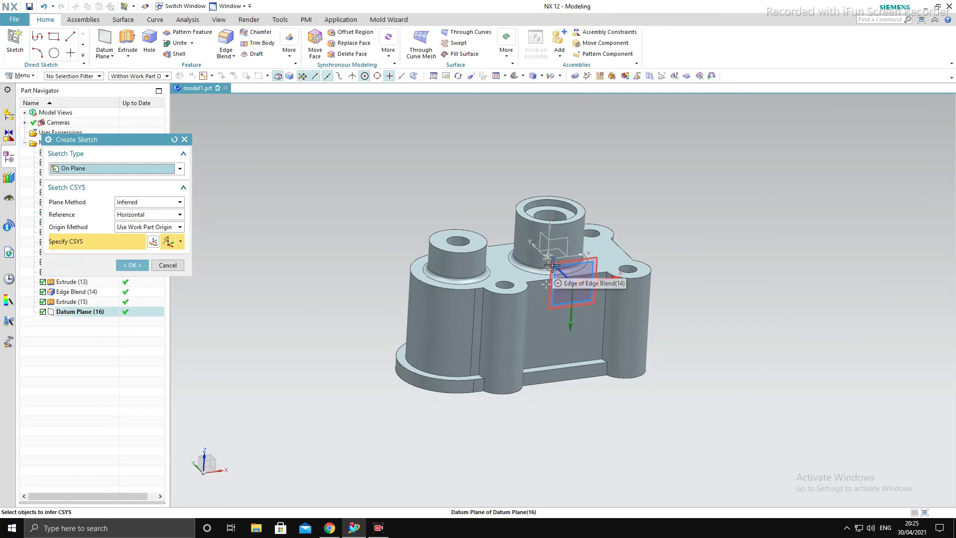
pyautogui.click(567, 281)
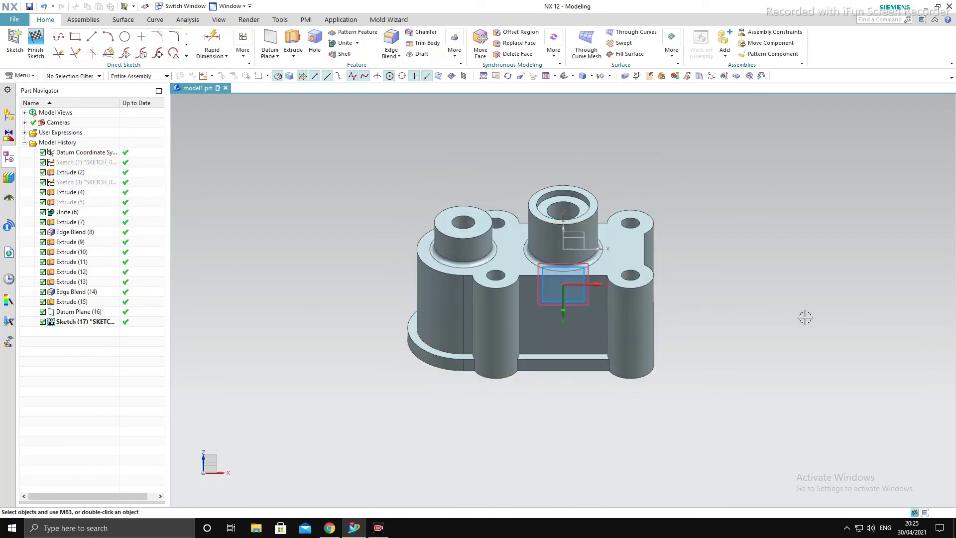
pyautogui.press('F8')
pyautogui.scroll(-1, 553, 284)
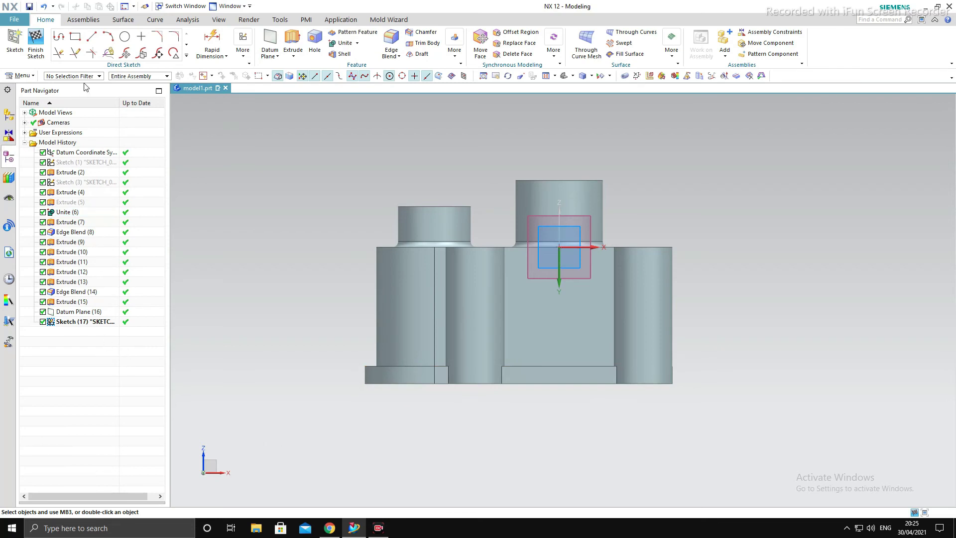
pyautogui.click(75, 37)
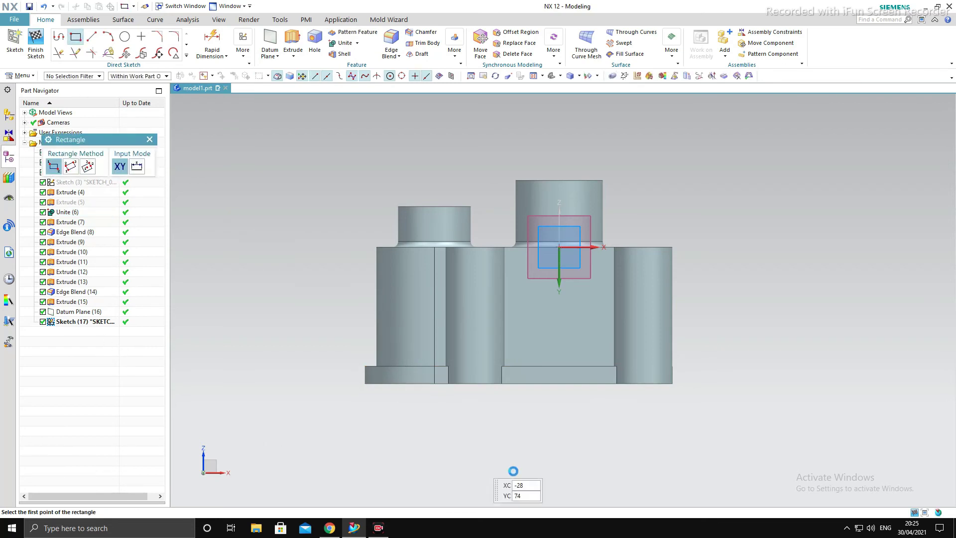
pyautogui.click(525, 384)
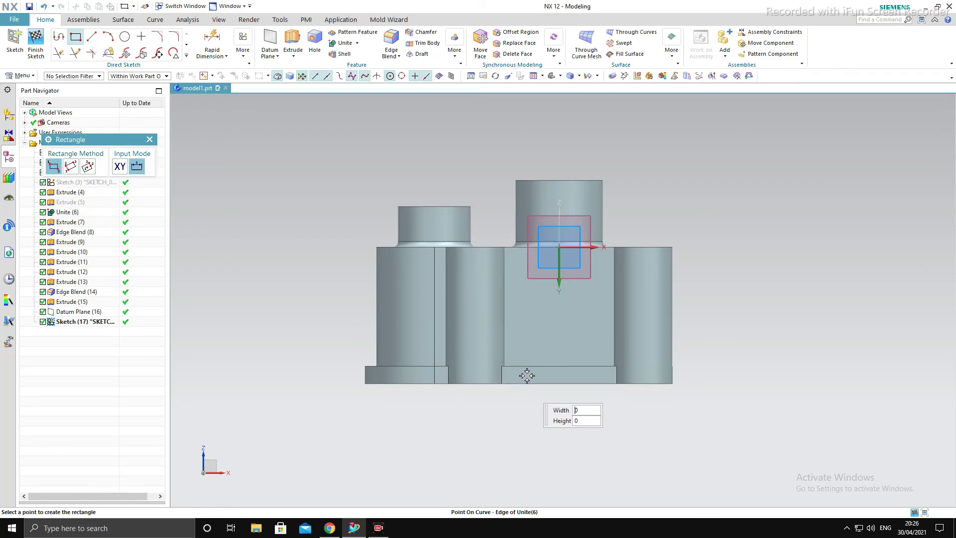
pyautogui.click(591, 317)
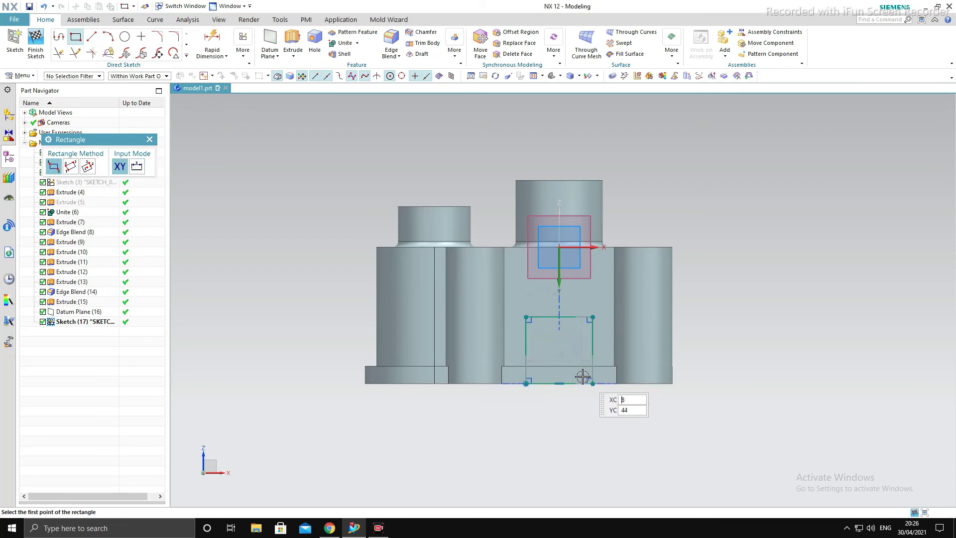
pyautogui.click(150, 140)
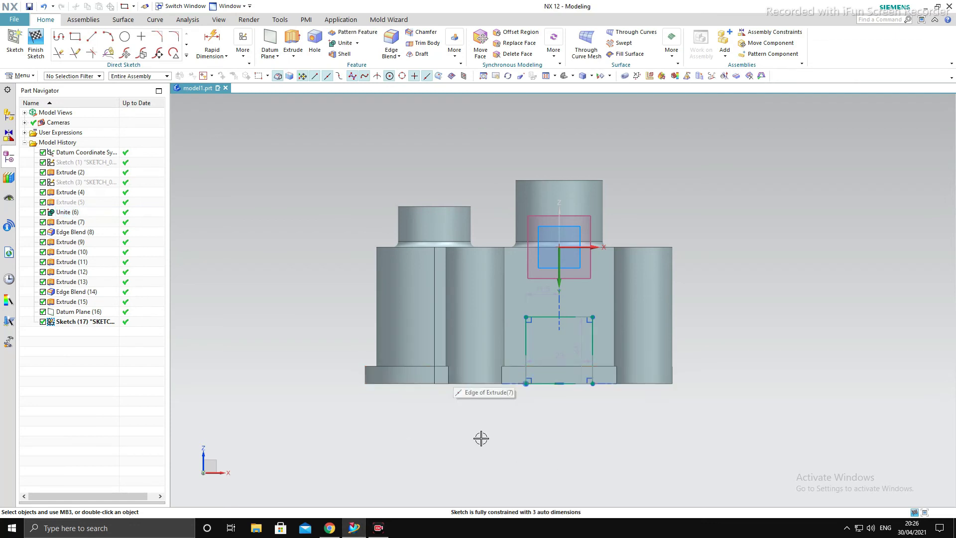
# Constrain the rectangle's top-edge midpoint vertically to the Z axis
pyautogui.press('c')
pyautogui.click(76, 173)
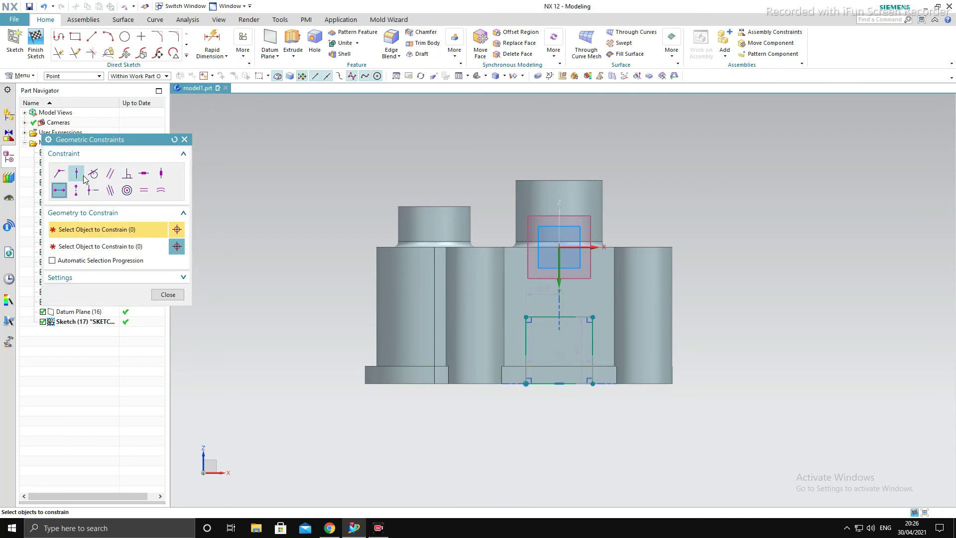
pyautogui.click(559, 317)
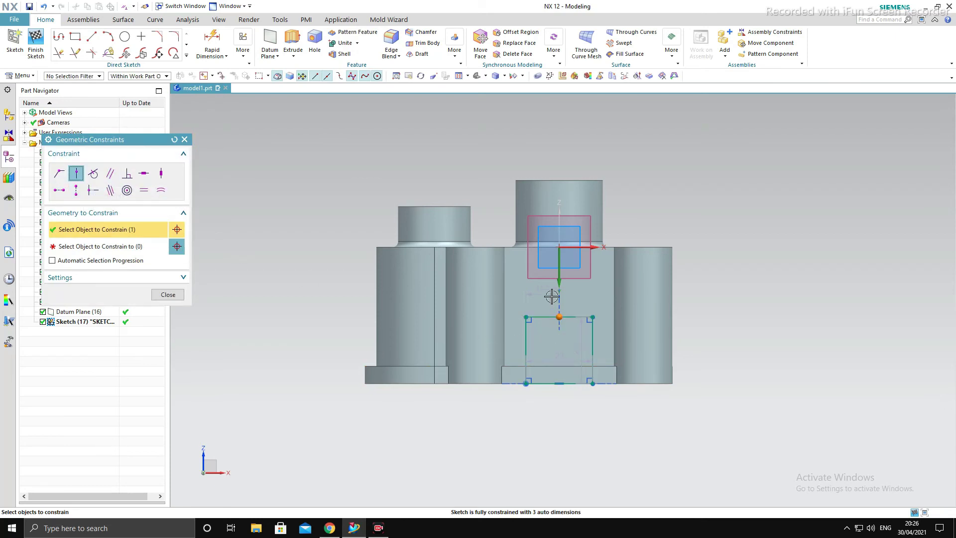
pyautogui.click(134, 246)
pyautogui.click(556, 272)
pyautogui.middleClick(746, 319)
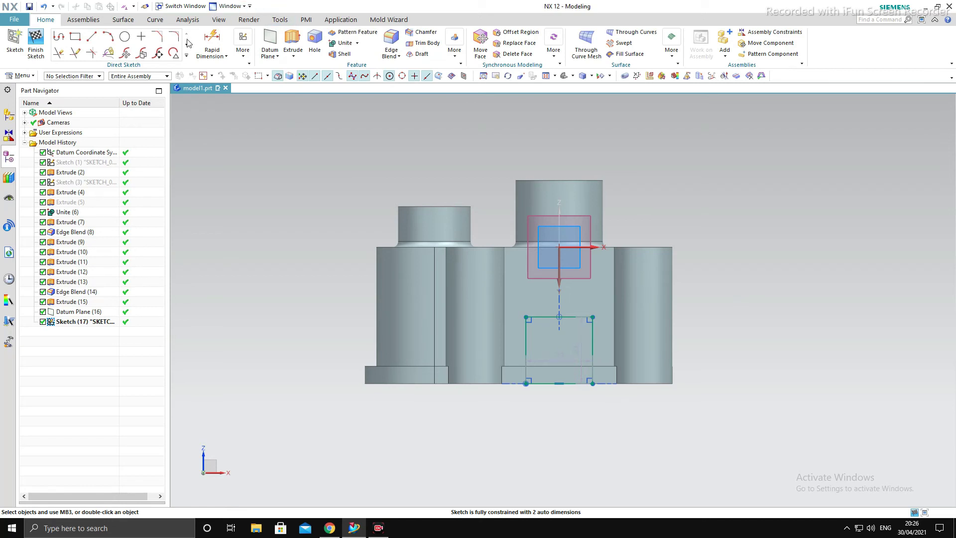
pyautogui.click(212, 40)
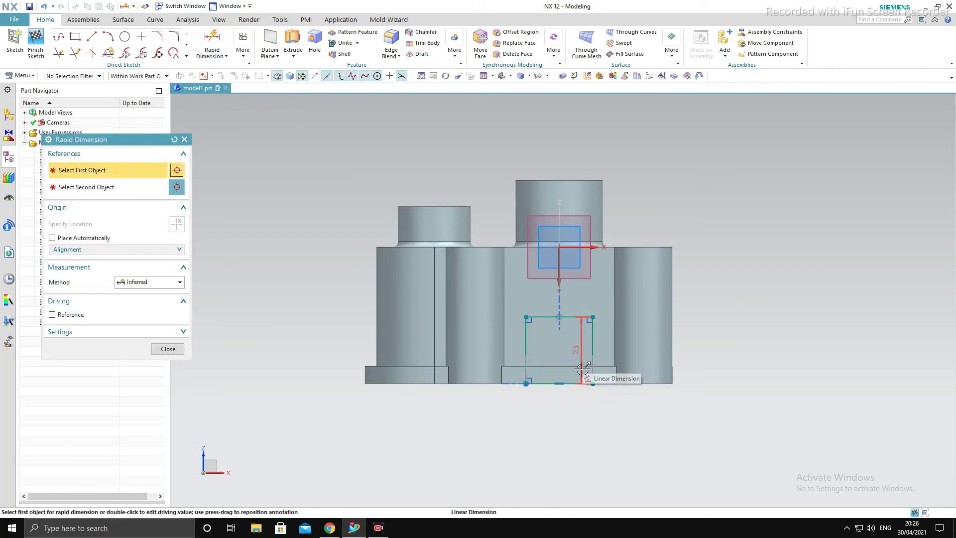
# Dimension the rectangle's right edge height as 13
pyautogui.scroll(3, 596, 368)
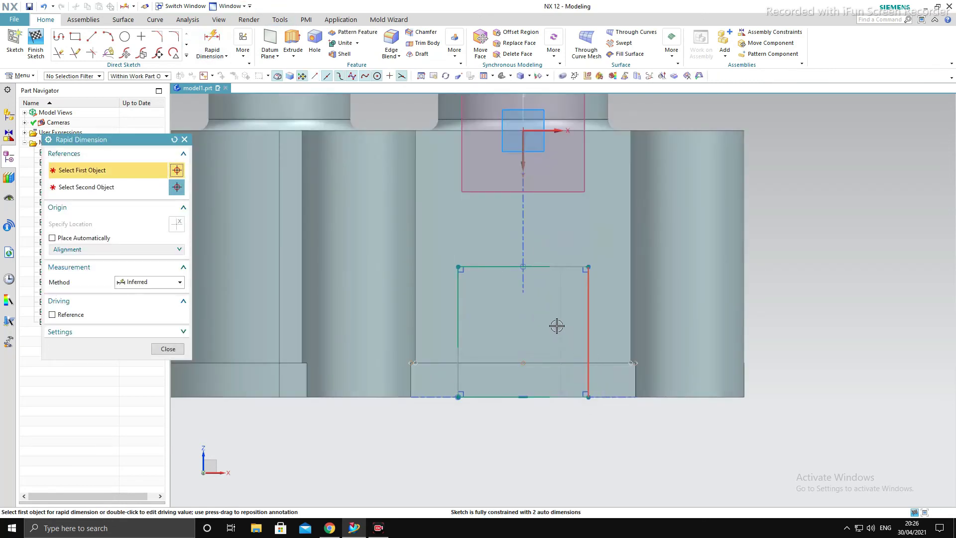
pyautogui.click(588, 329)
pyautogui.click(555, 331)
pyautogui.write('13')
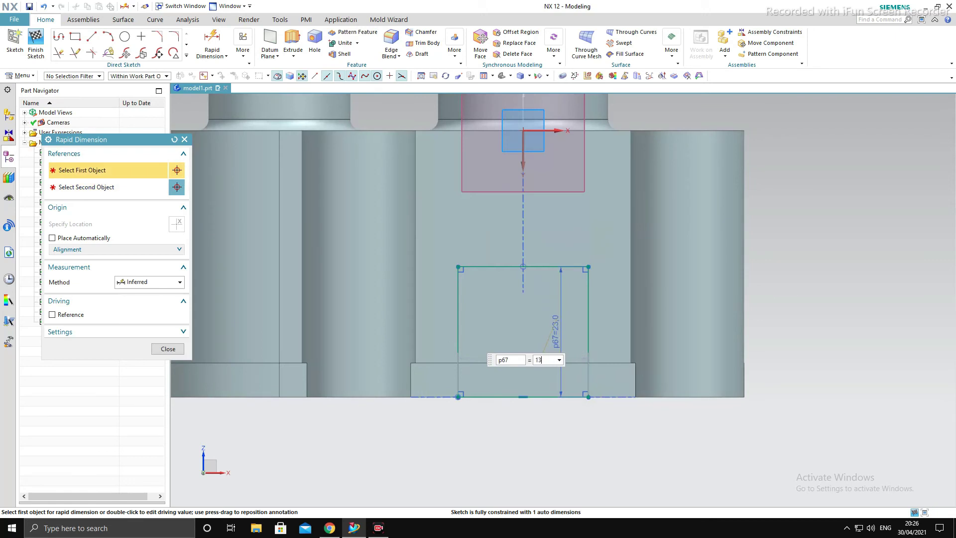
pyautogui.press('Return')
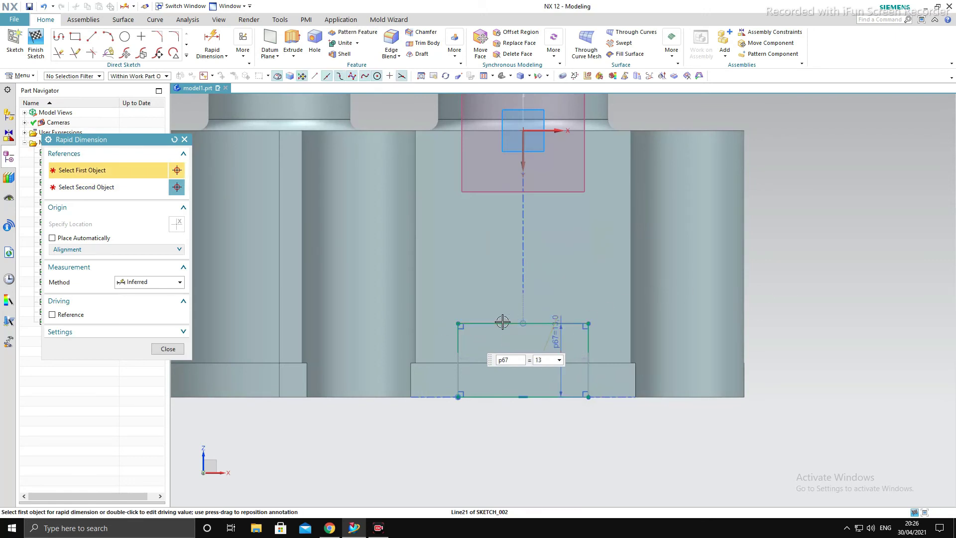
# Dimension the rectangle's top edge width as 28
pyautogui.click(503, 323)
pyautogui.click(498, 305)
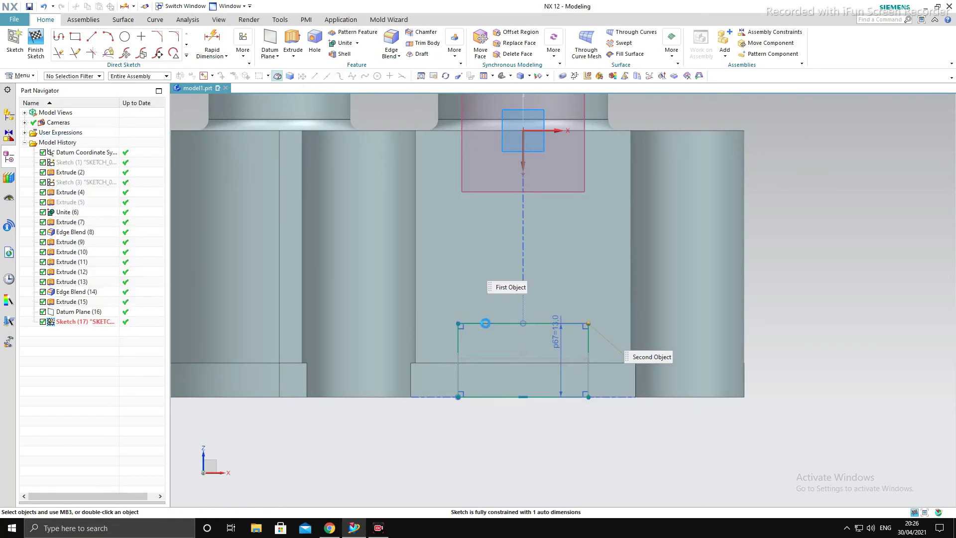
pyautogui.press('Escape')
pyautogui.click(223, 35)
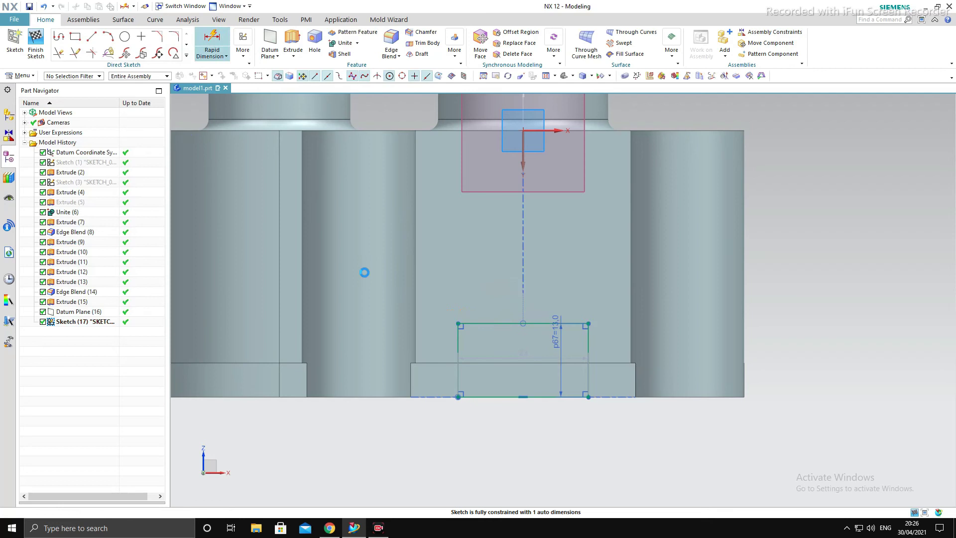
pyautogui.click(483, 324)
pyautogui.click(485, 295)
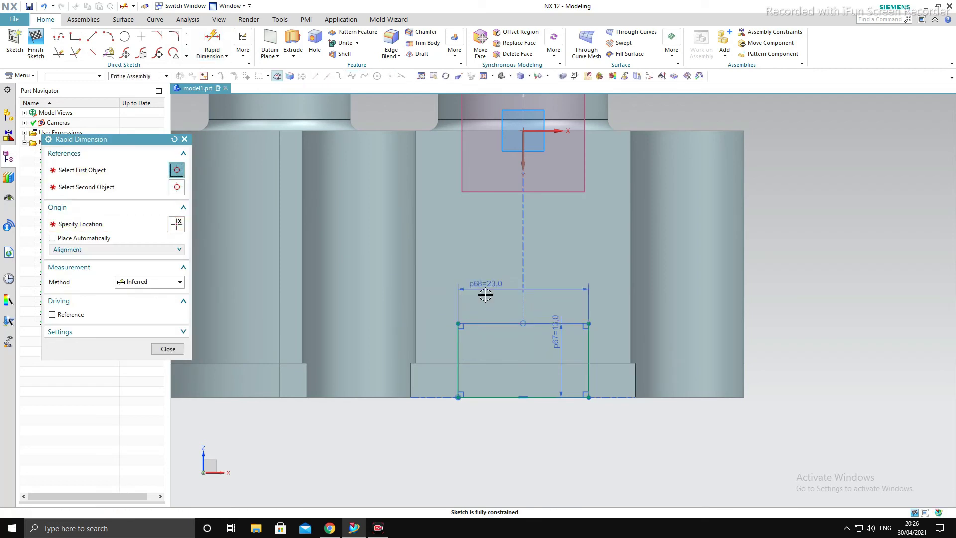
pyautogui.write('28')
pyautogui.press('Return')
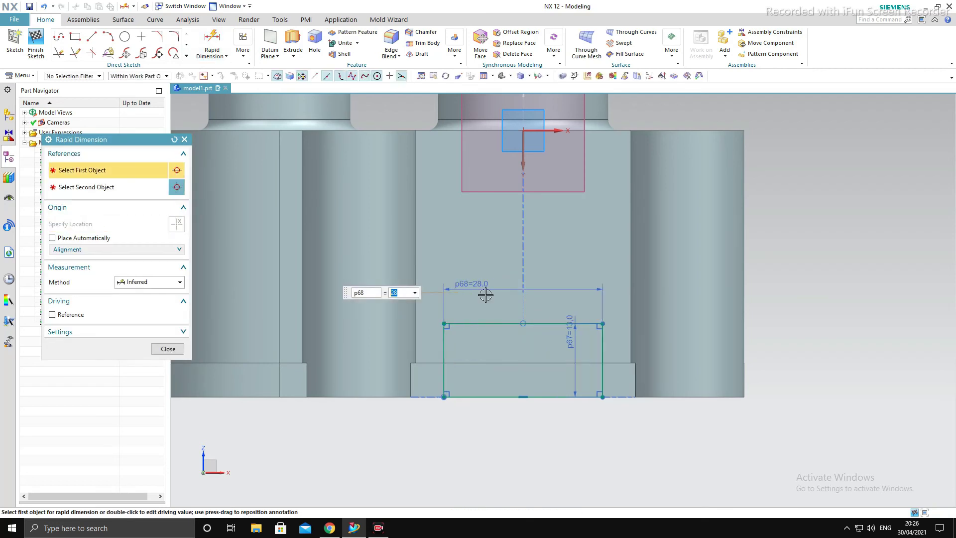
pyautogui.press('Escape')
pyautogui.scroll(3, 544, 380)
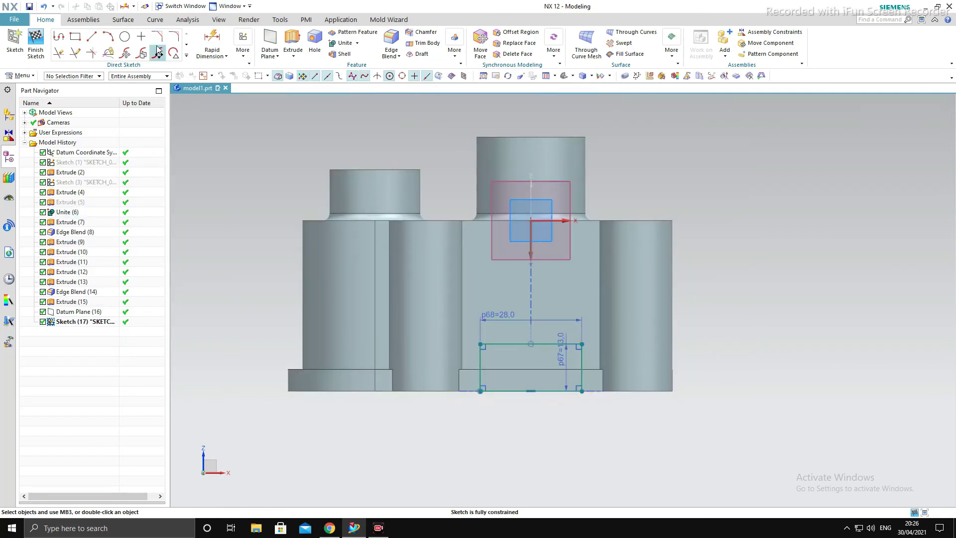
pyautogui.click(124, 37)
# Draw a 28-wide circle and a concentric 14-diameter circle at the top-edge midpoint
pyautogui.click(531, 344)
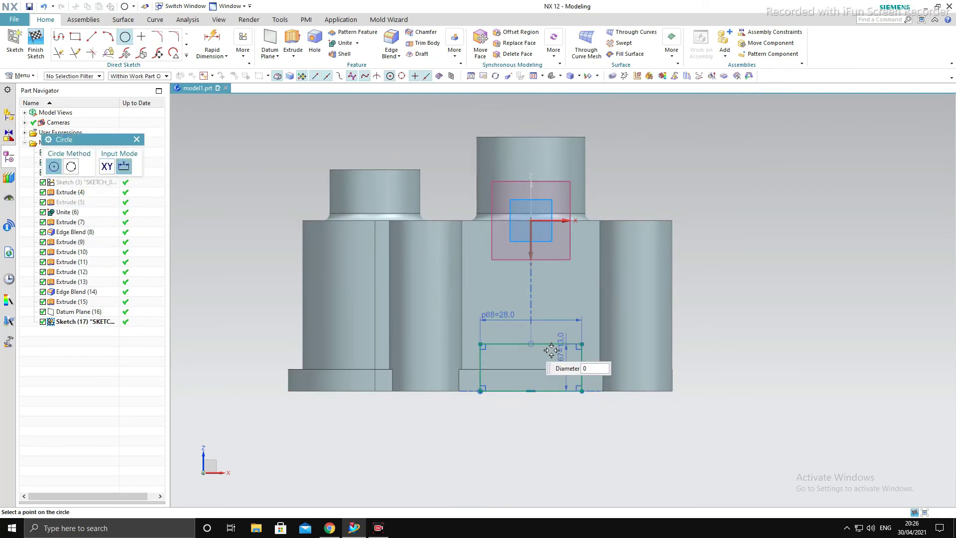
pyautogui.click(581, 343)
pyautogui.click(531, 343)
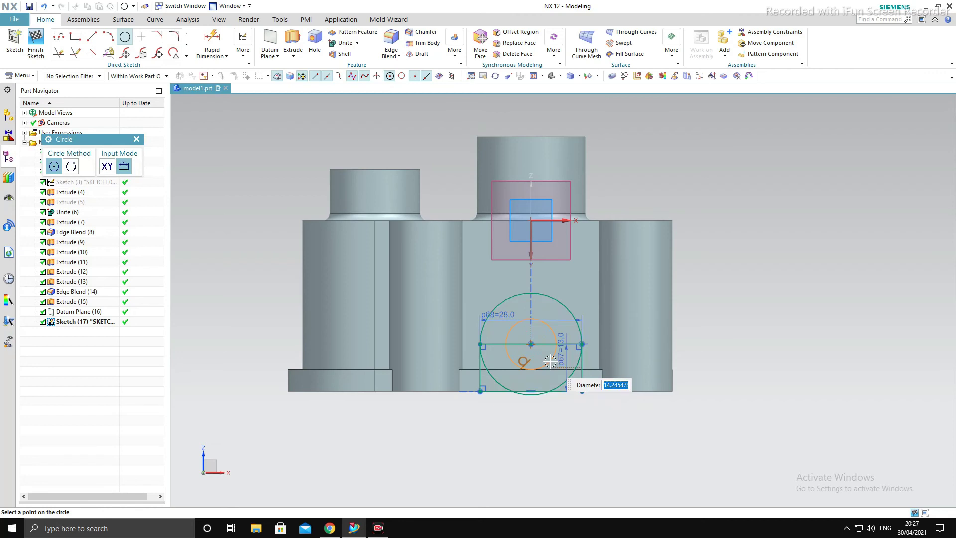
pyautogui.write('14')
pyautogui.press('Return')
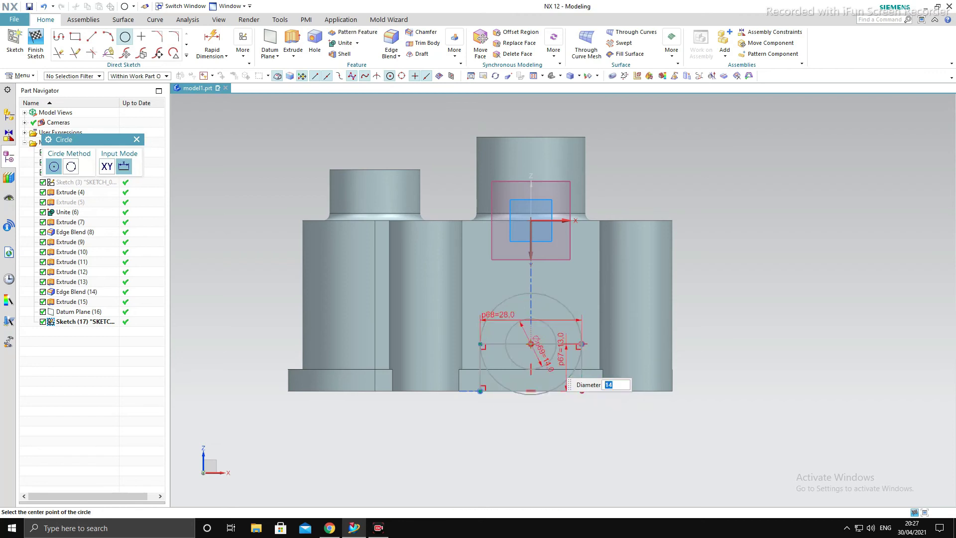
pyautogui.press('Escape')
# Delete the stray tangent constraint from the sketch
pyautogui.scroll(3, 520, 363)
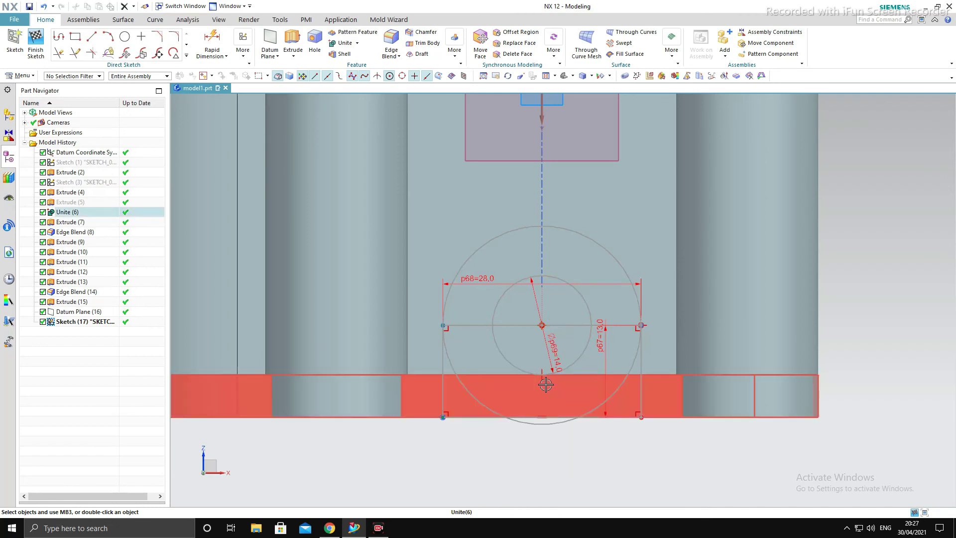
pyautogui.click(543, 384)
pyautogui.press('Delete')
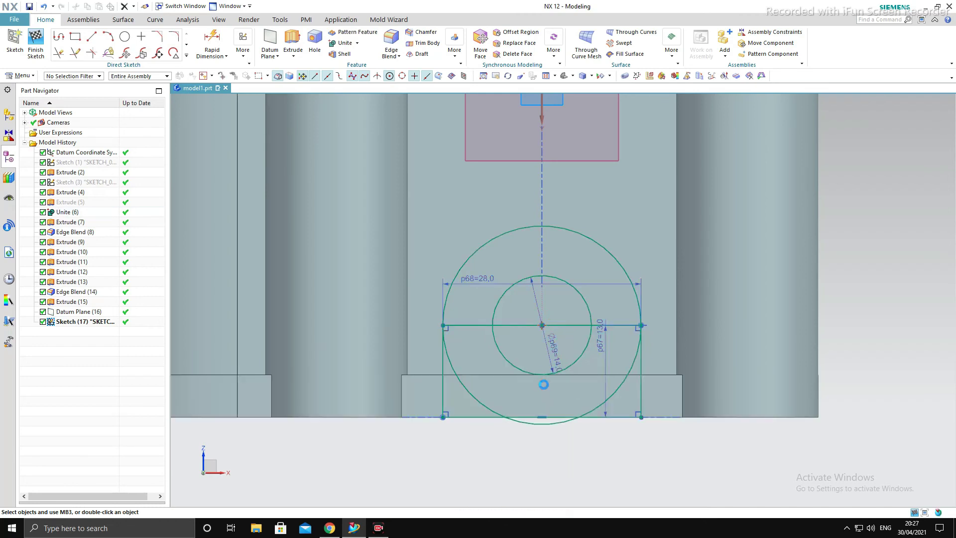
pyautogui.scroll(-2, 577, 356)
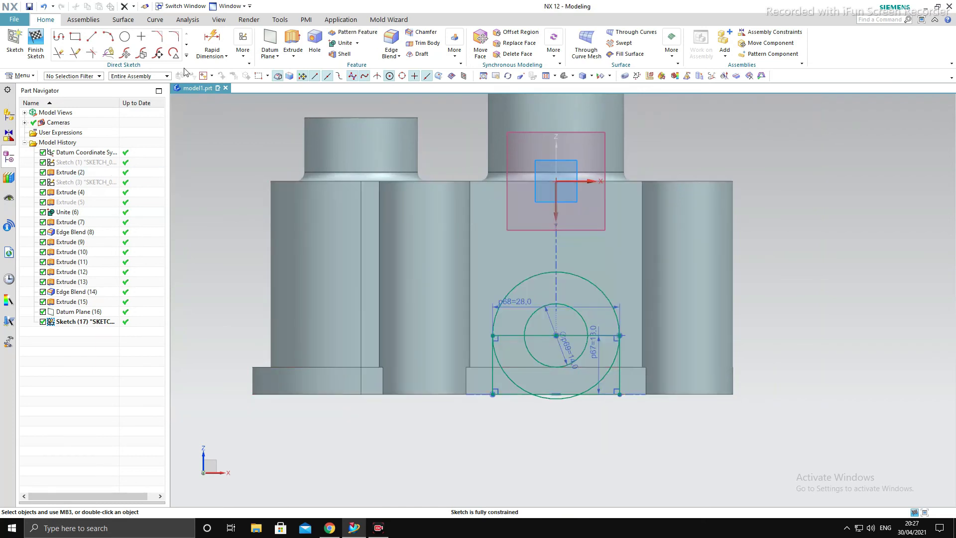
pyautogui.click(58, 53)
pyautogui.scroll(1, 516, 363)
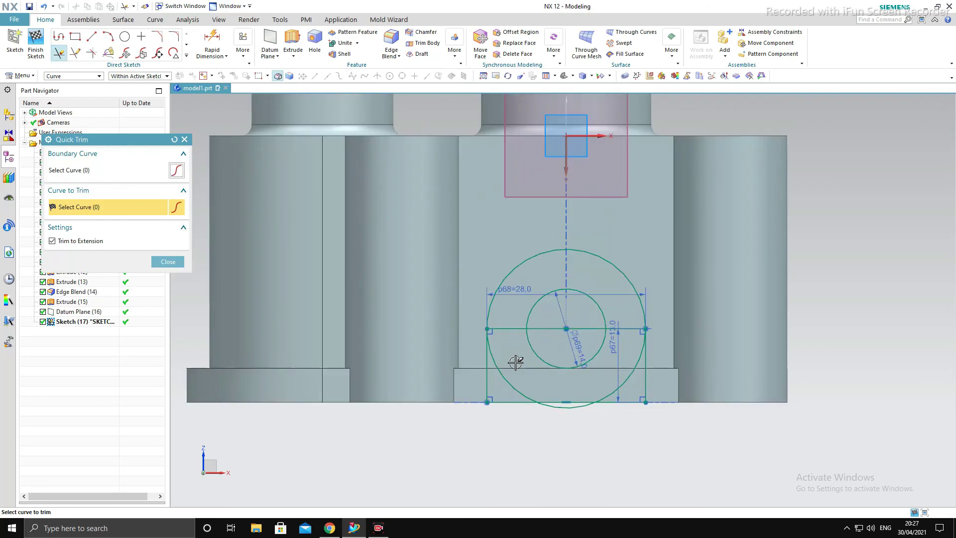
# Trim the large circle's lower arcs, leaving an arch above the rectangle
pyautogui.click(613, 392)
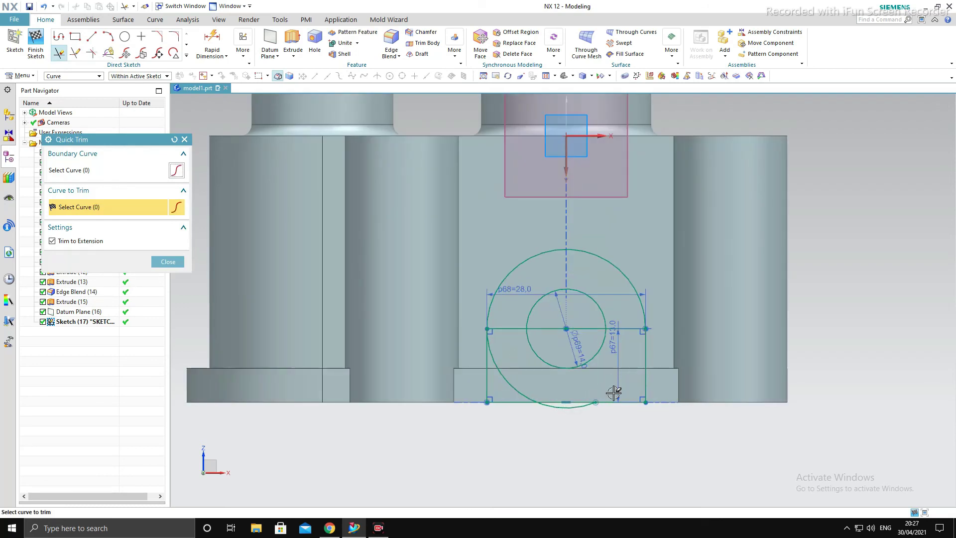
pyautogui.click(527, 391)
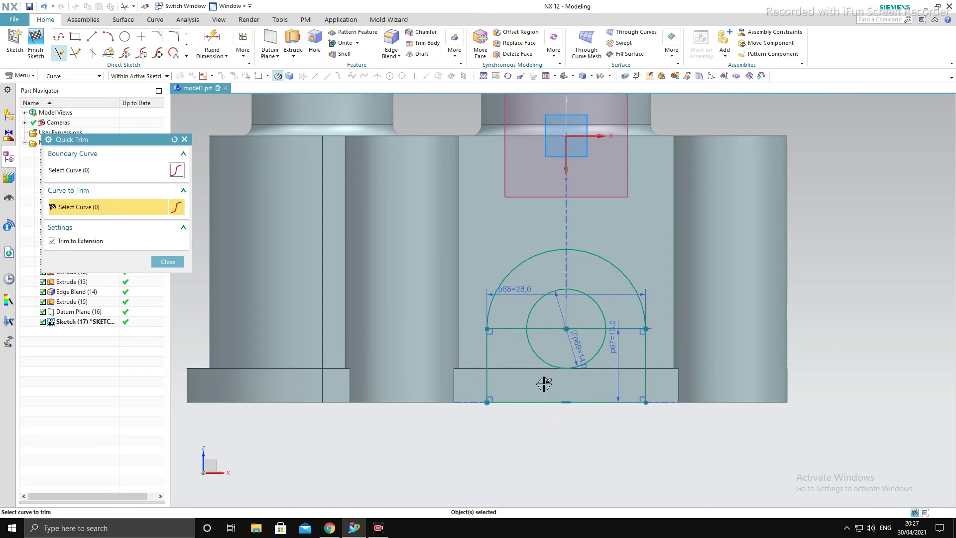
pyautogui.scroll(2, 518, 352)
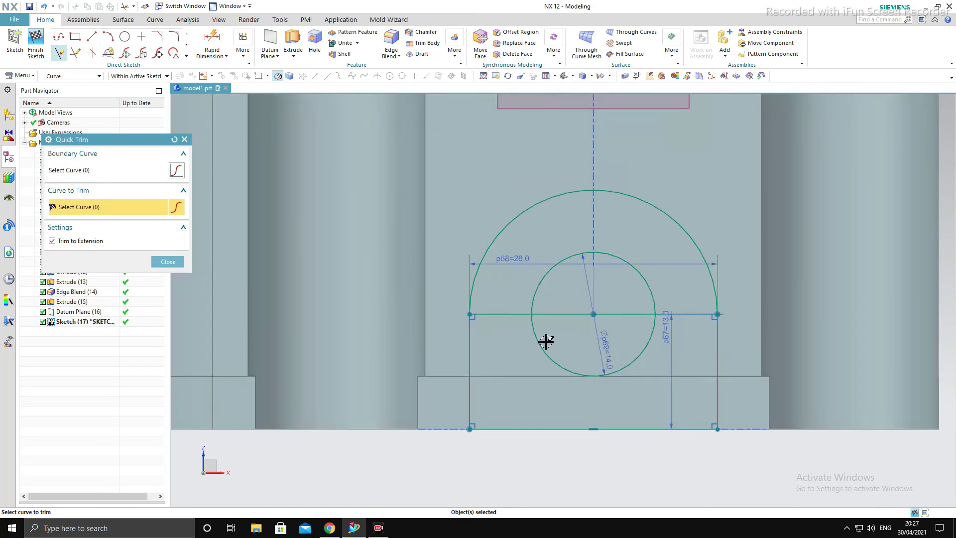
pyautogui.rightClick(512, 317)
pyautogui.press('Escape')
pyautogui.press('Escape')
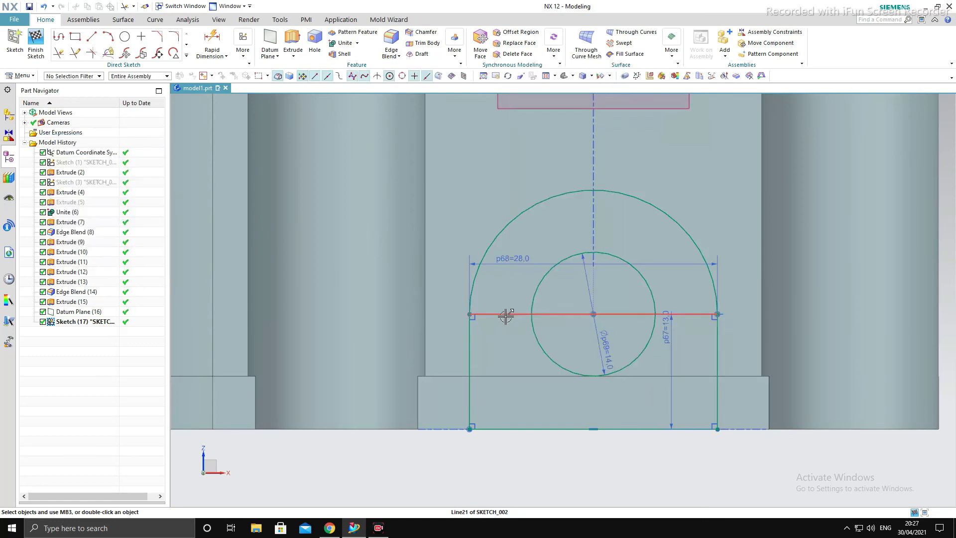
pyautogui.rightClick(510, 314)
pyautogui.click(542, 373)
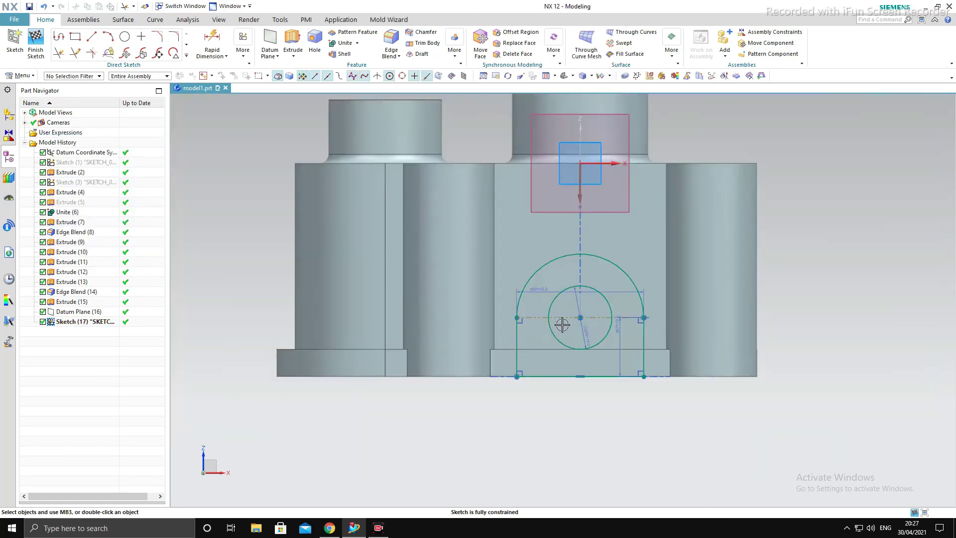
pyautogui.moveTo(562, 323); pyautogui.dragTo(589, 357, button='middle')
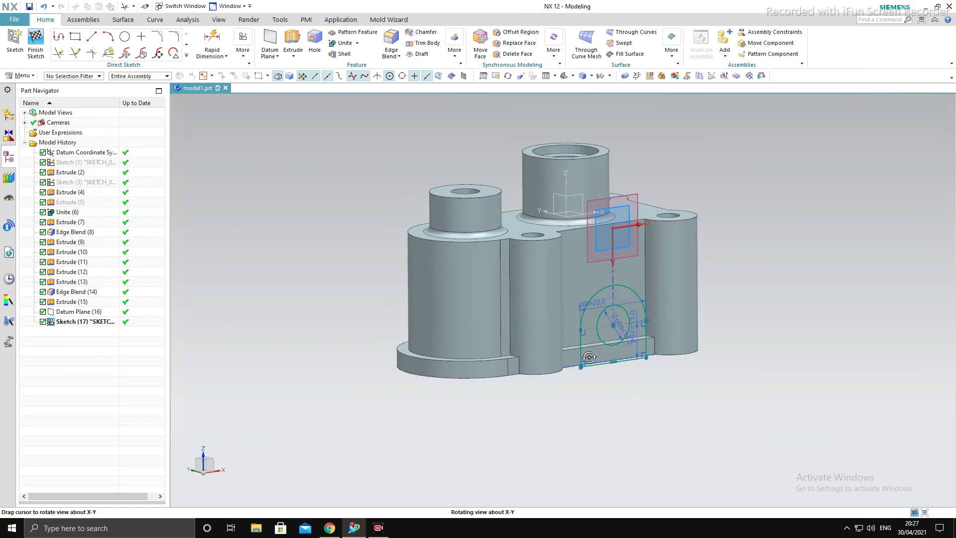
# Finish the rib sketch and select its arch region as the extrusion section
pyautogui.click(35, 44)
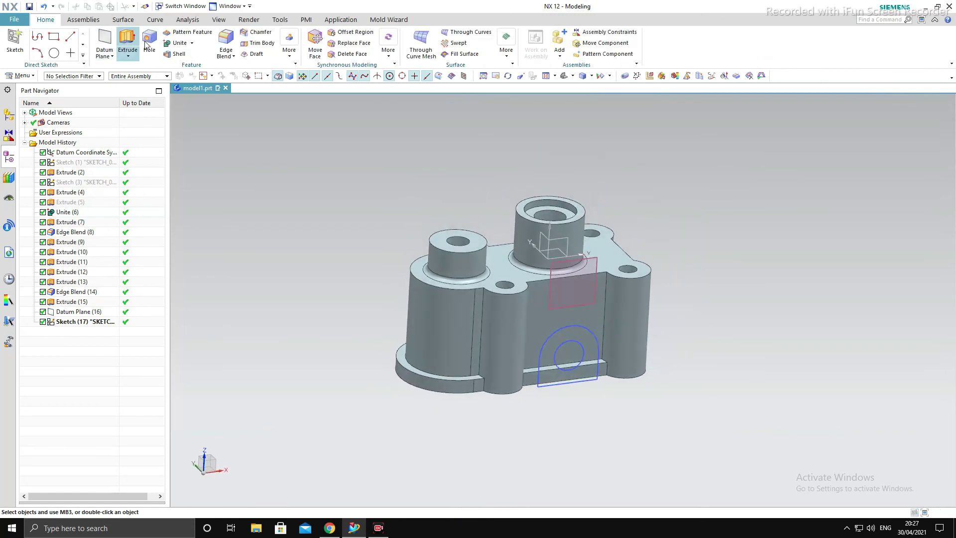
pyautogui.click(127, 43)
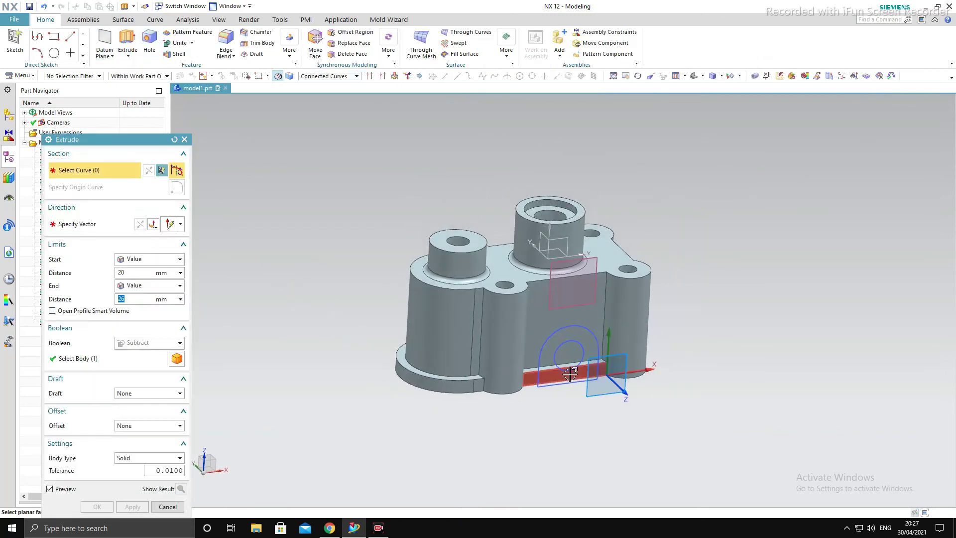
pyautogui.click(347, 75)
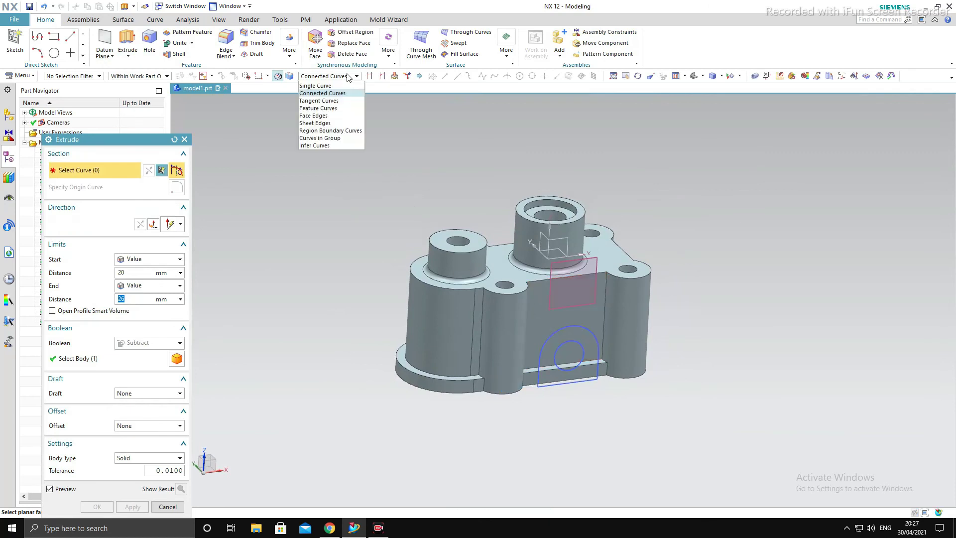
pyautogui.click(331, 131)
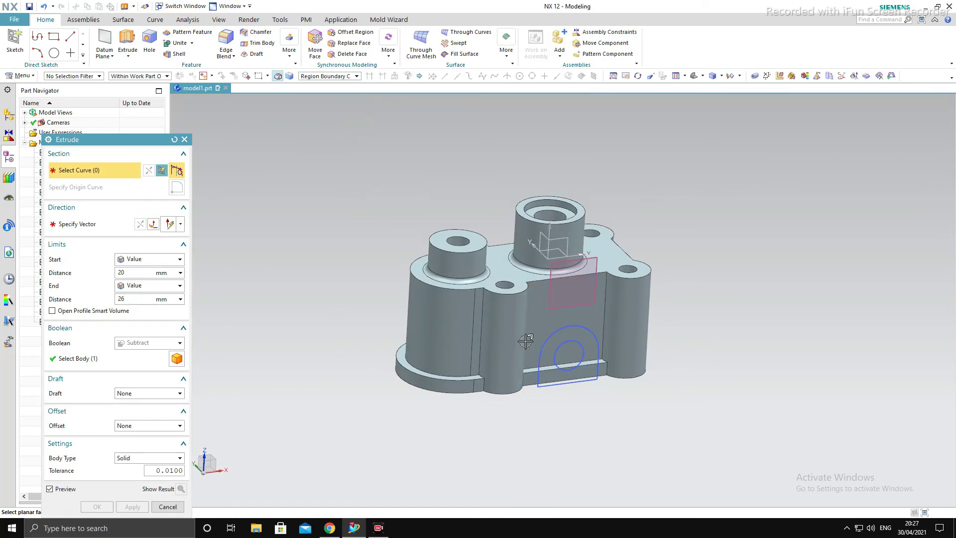
pyautogui.click(583, 371)
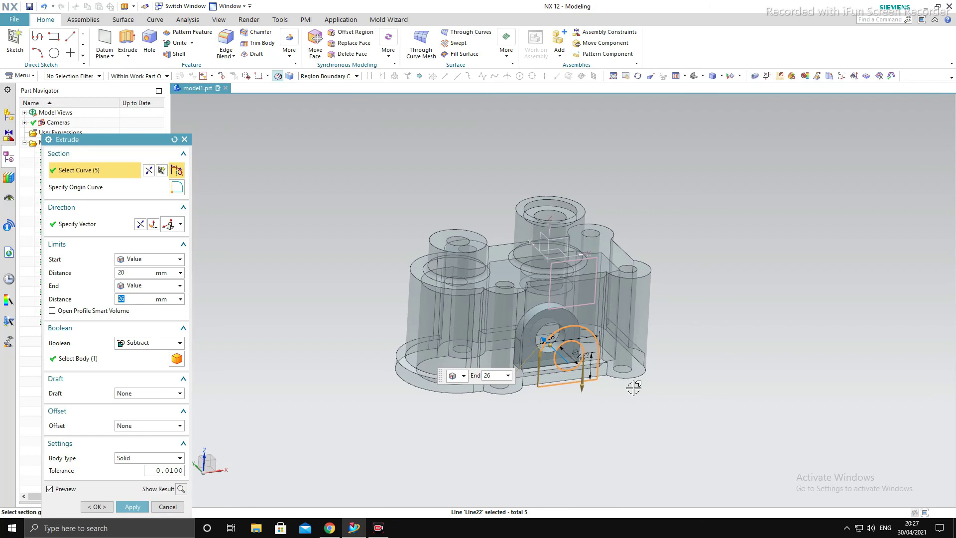
# Set the extrusion end to Until Extended, stopping at the body's side face
pyautogui.moveTo(672, 343)
pyautogui.mouseDown(button='middle')
pyautogui.moveTo(698, 331)
pyautogui.moveTo(706, 348)
pyautogui.mouseUp(button='middle')
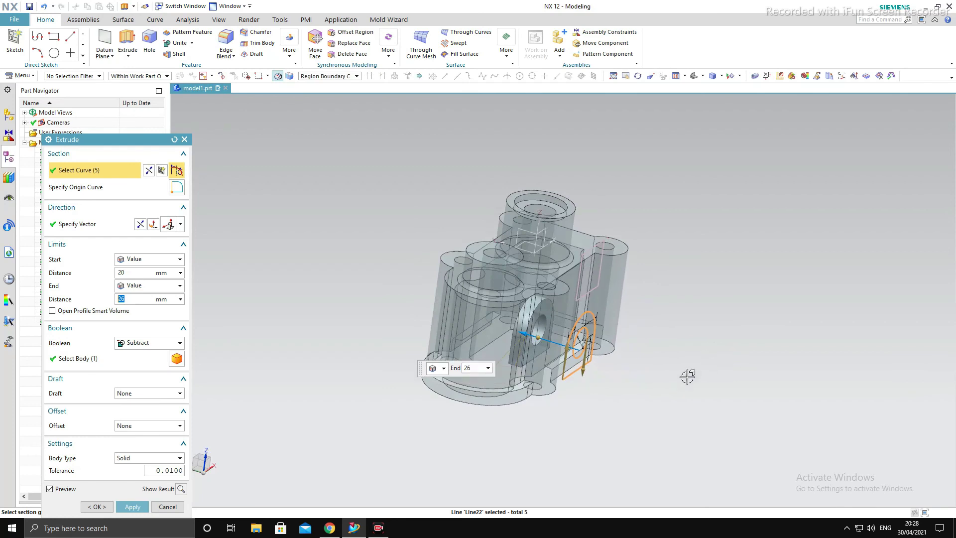
pyautogui.click(144, 288)
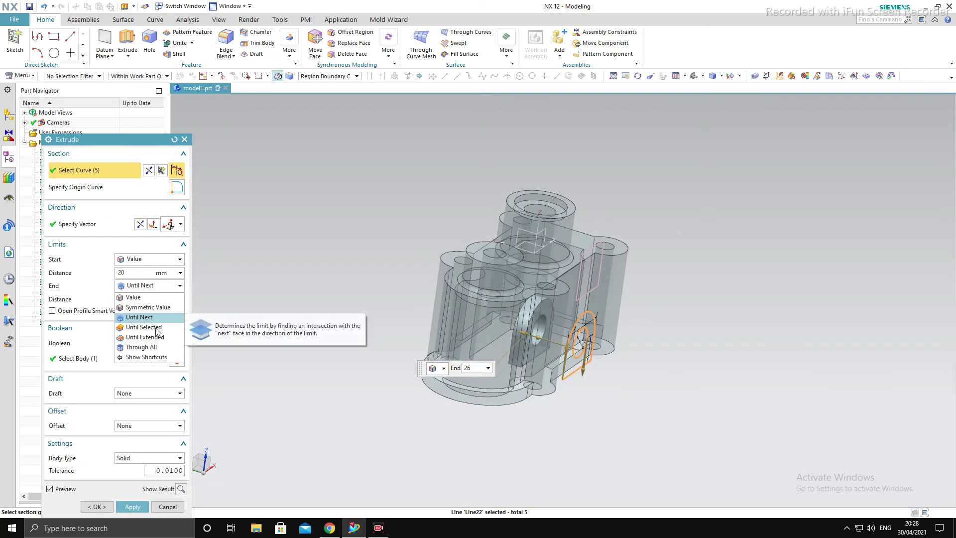
pyautogui.click(157, 343)
pyautogui.moveTo(695, 390); pyautogui.dragTo(641, 382, button='middle')
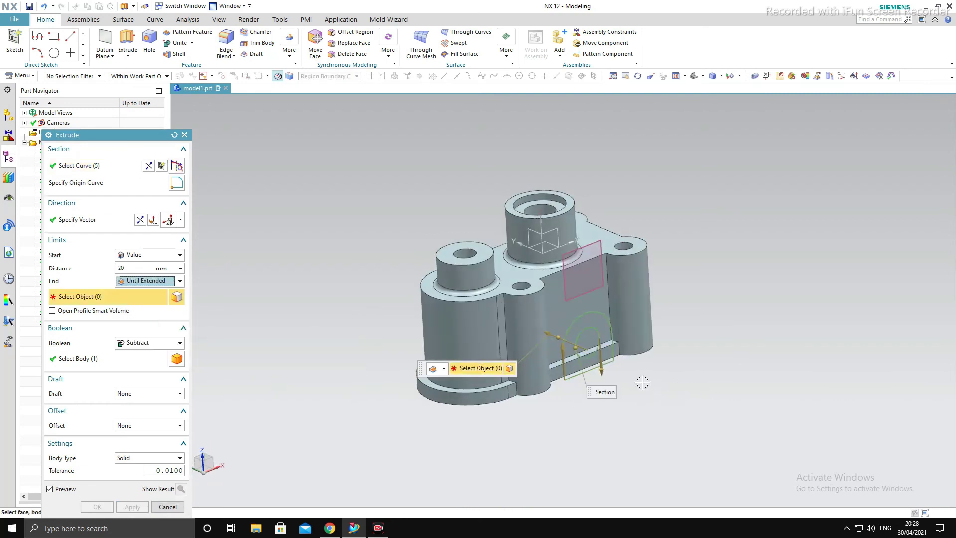
pyautogui.click(593, 344)
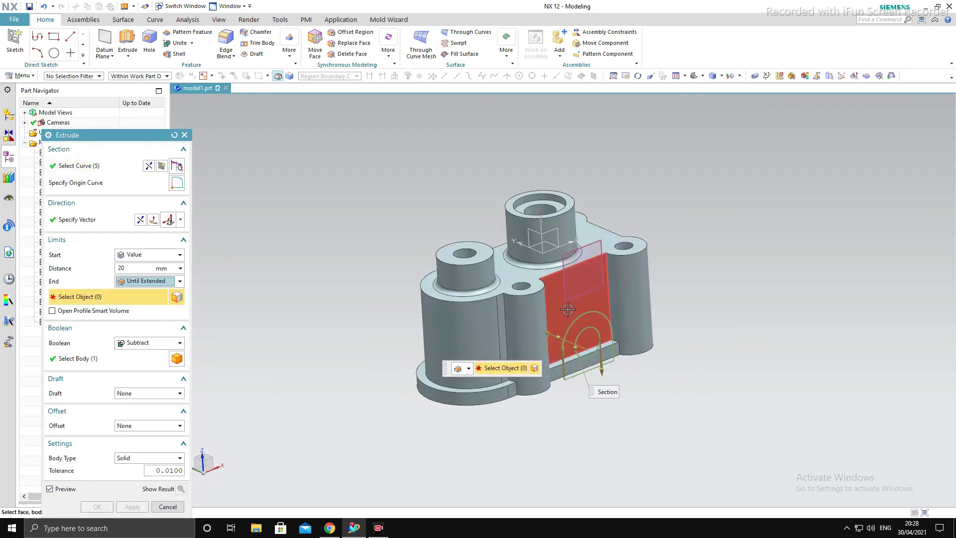
# Unite the extruded rib with the body and apply it as Extrude (18)
pyautogui.click(152, 342)
pyautogui.click(144, 362)
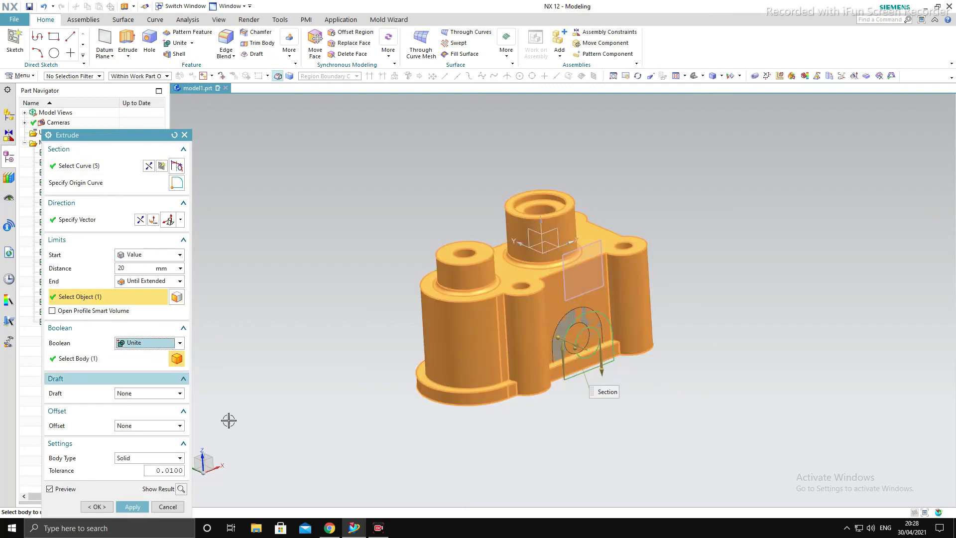
pyautogui.middleClick(382, 413)
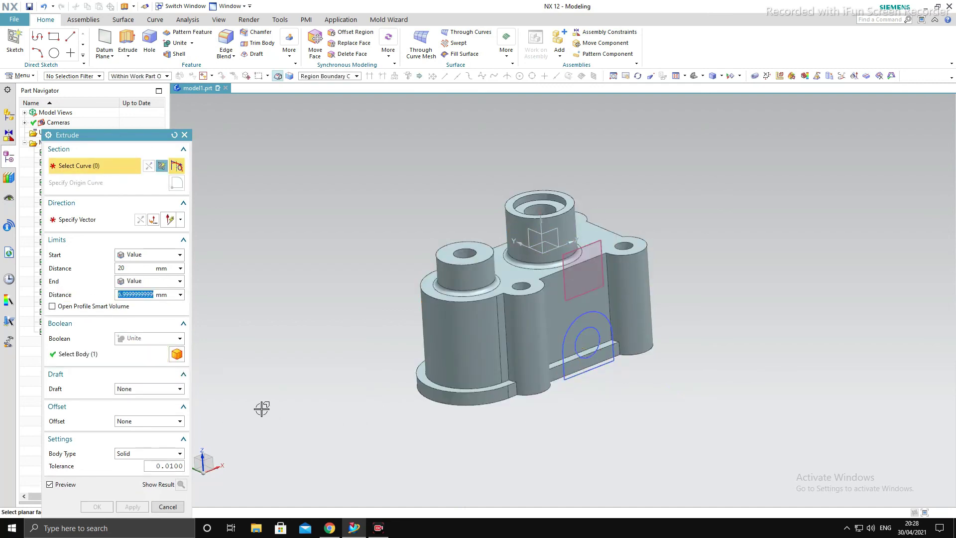
pyautogui.middleClick(294, 453)
pyautogui.moveTo(294, 453)
pyautogui.mouseDown(button='middle')
pyautogui.moveTo(324, 431)
pyautogui.moveTo(341, 439)
pyautogui.mouseUp(button='middle')
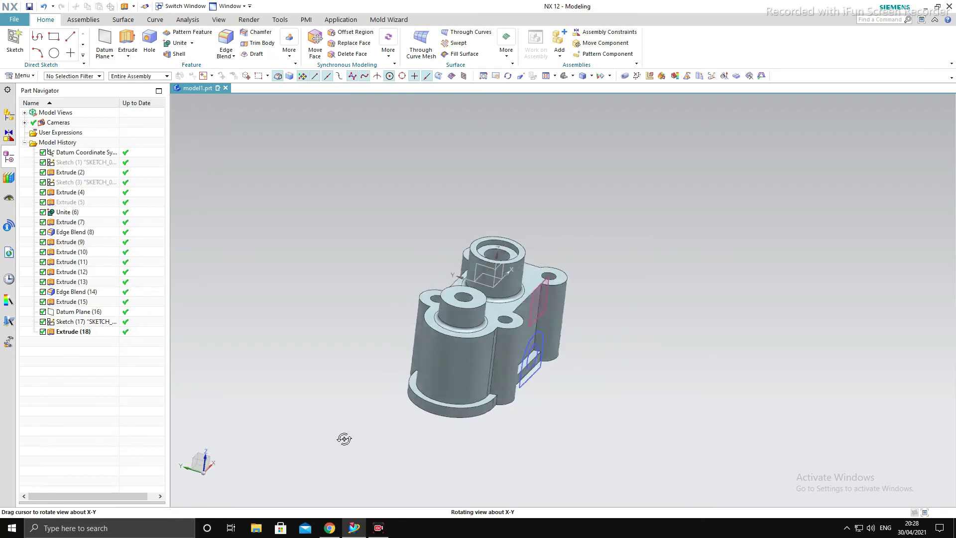
# Try editing Extrude (18), dismiss the trim error, cancel, and undo the feature
pyautogui.doubleClick(105, 331)
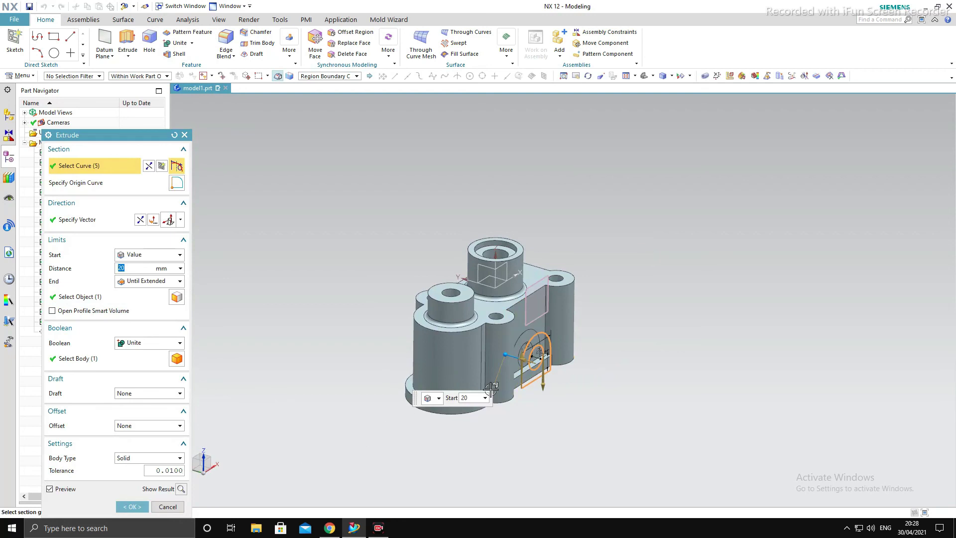
pyautogui.click(520, 330)
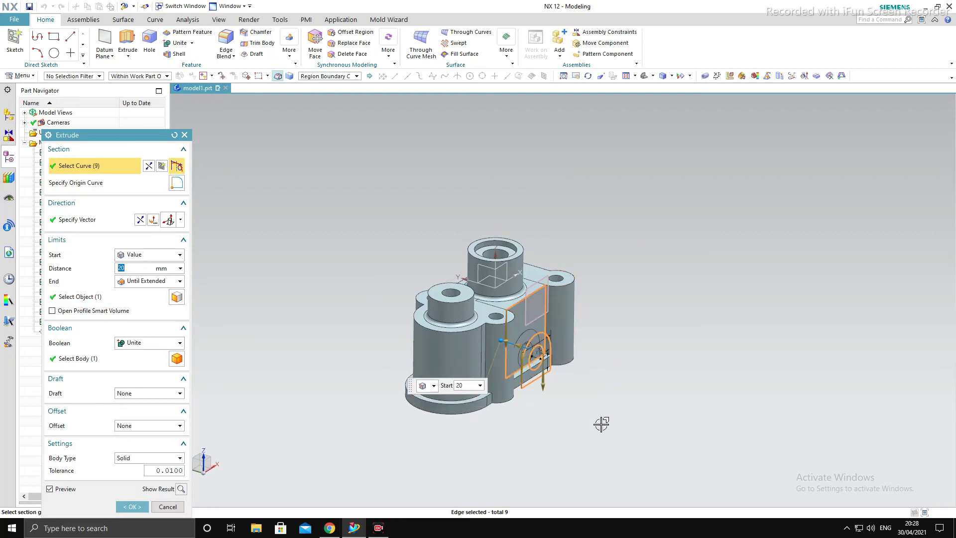
pyautogui.moveTo(585, 354)
pyautogui.mouseDown(button='middle')
pyautogui.moveTo(594, 332)
pyautogui.moveTo(585, 379)
pyautogui.moveTo(644, 380)
pyautogui.mouseUp(button='middle')
pyautogui.write('0')
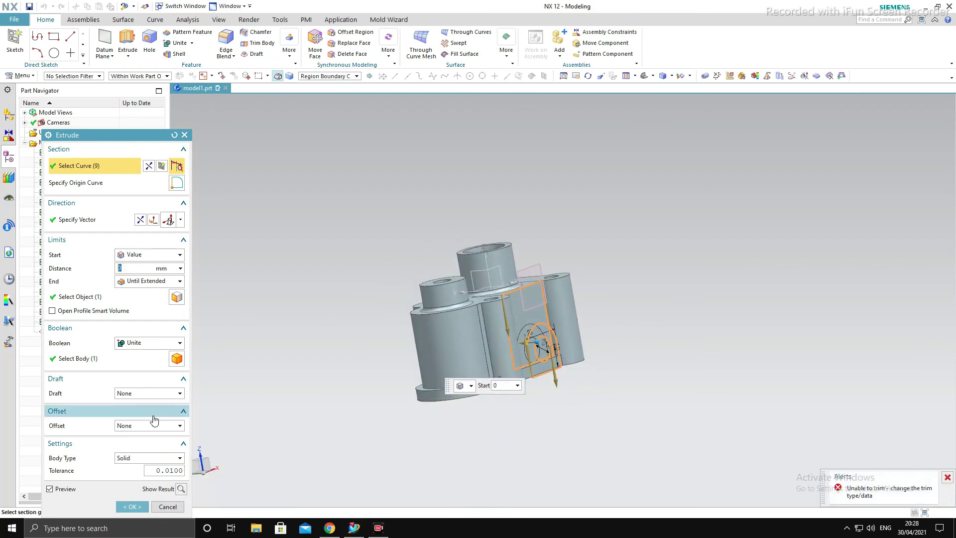
pyautogui.click(180, 489)
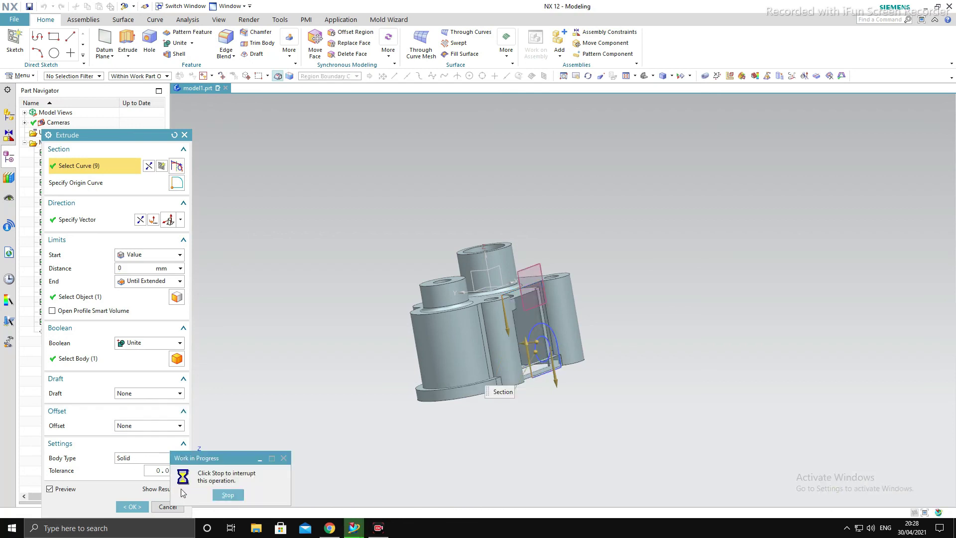
pyautogui.press('Return')
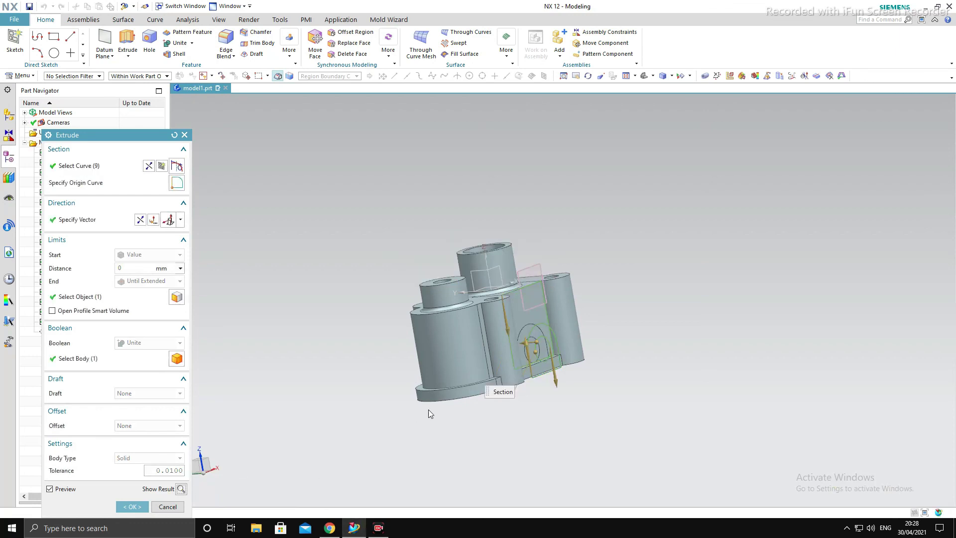
pyautogui.press('Escape')
pyautogui.hotkey('ctrl', 'z')
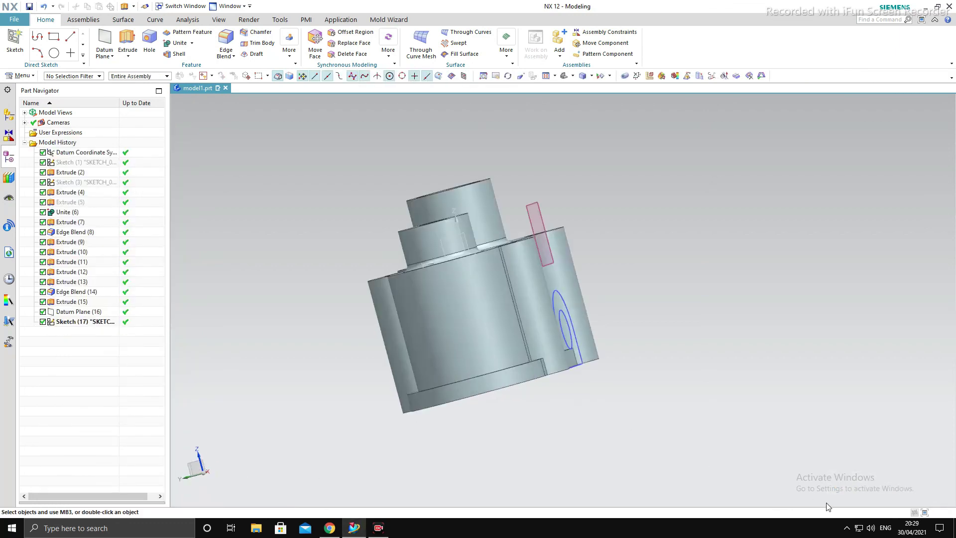
pyautogui.press('Home')
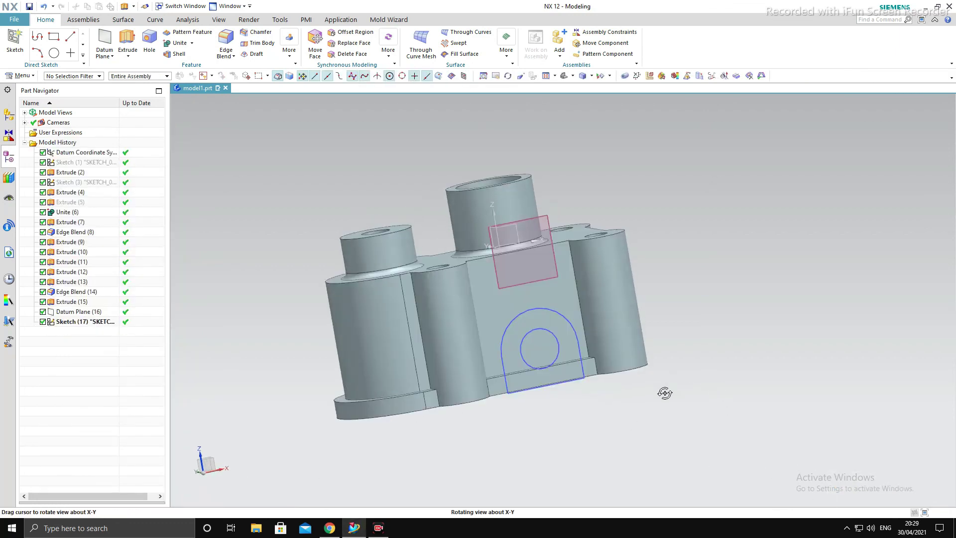
# Extrude the rib sketch from the body's front face with end 0, united with the part
pyautogui.click(128, 41)
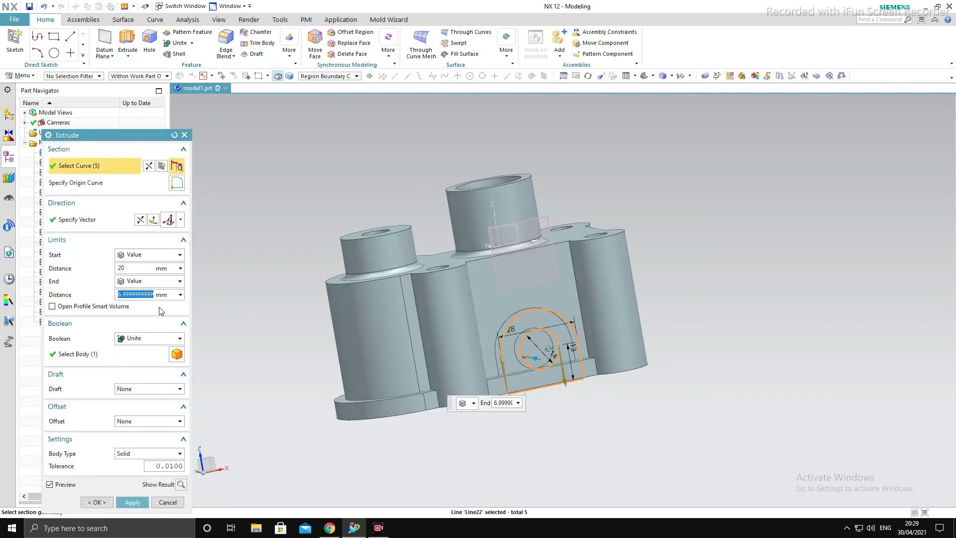
pyautogui.write('0')
pyautogui.click(166, 255)
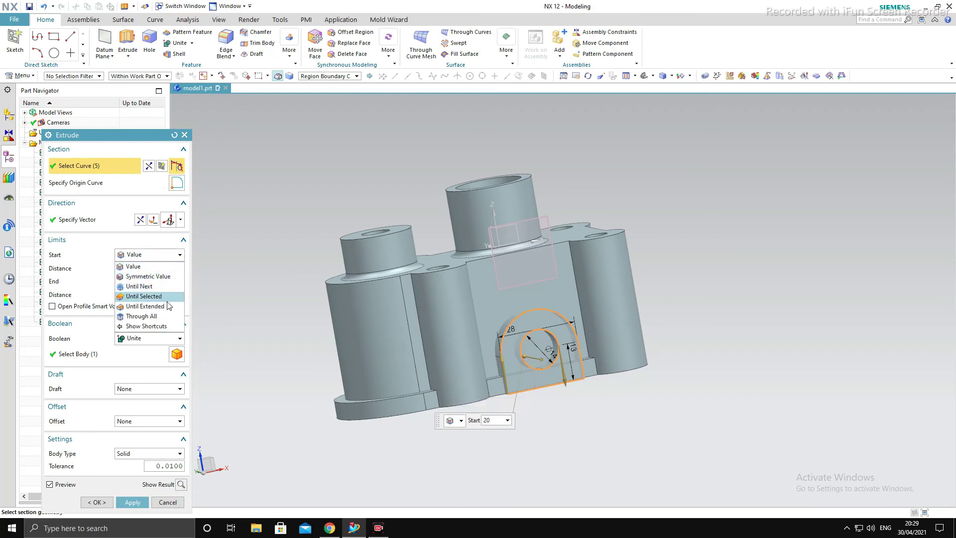
pyautogui.click(141, 303)
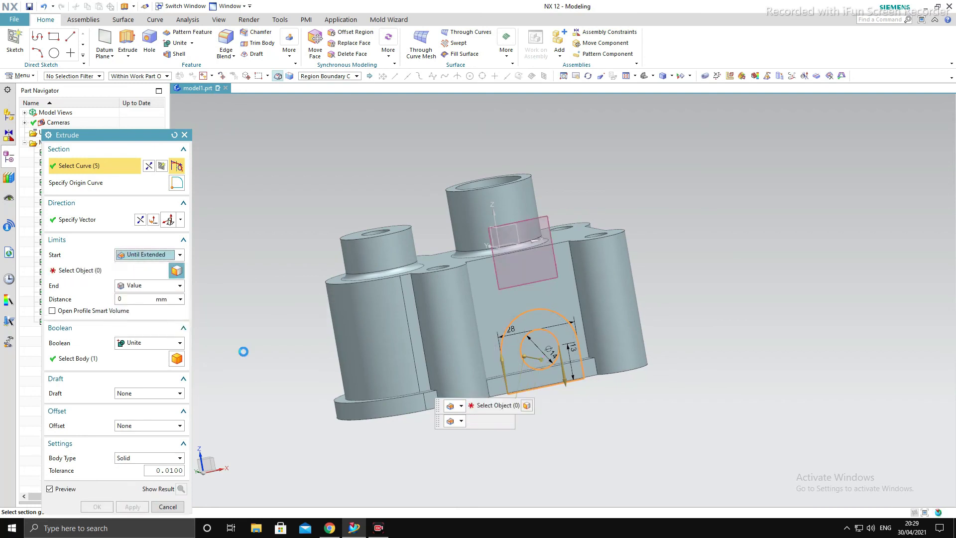
pyautogui.click(478, 299)
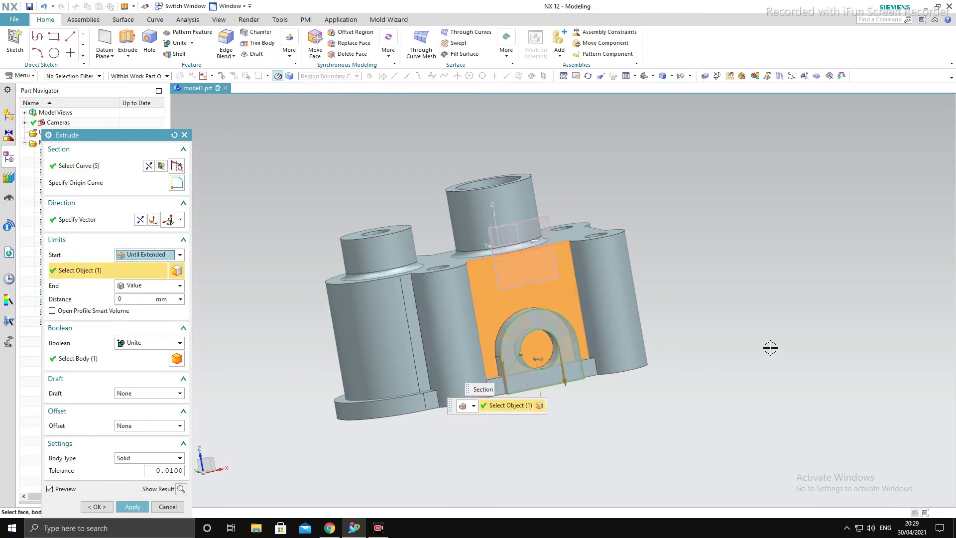
pyautogui.click(168, 506)
pyautogui.moveTo(643, 335); pyautogui.dragTo(697, 342, button='middle')
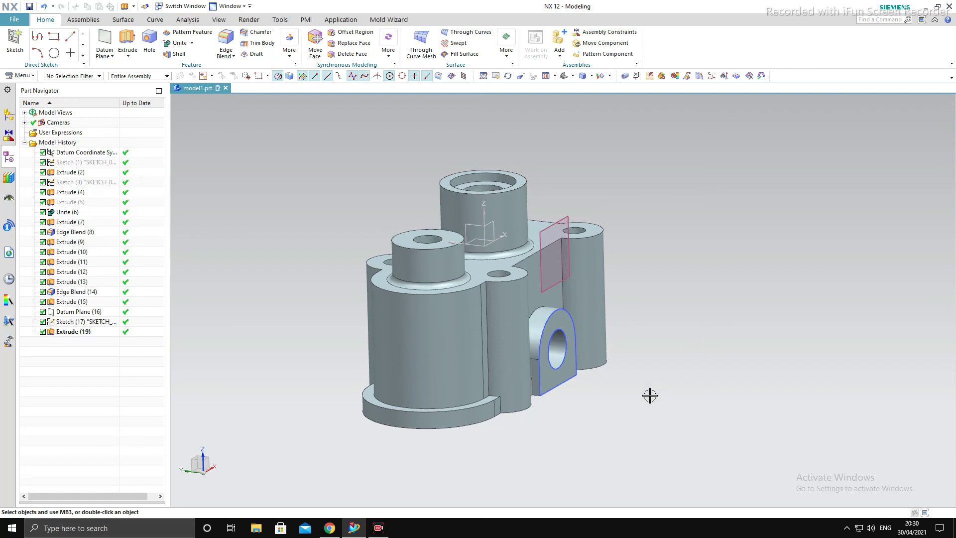
pyautogui.moveTo(634, 378)
pyautogui.mouseDown(button='middle')
pyautogui.moveTo(670, 396)
pyautogui.moveTo(668, 421)
pyautogui.moveTo(644, 436)
pyautogui.moveTo(651, 412)
pyautogui.mouseUp(button='middle')
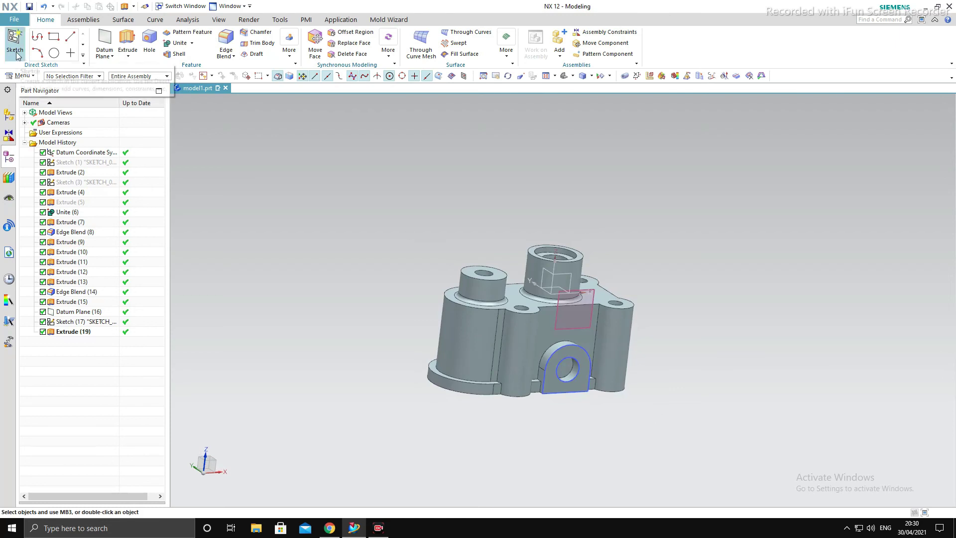
pyautogui.click(128, 41)
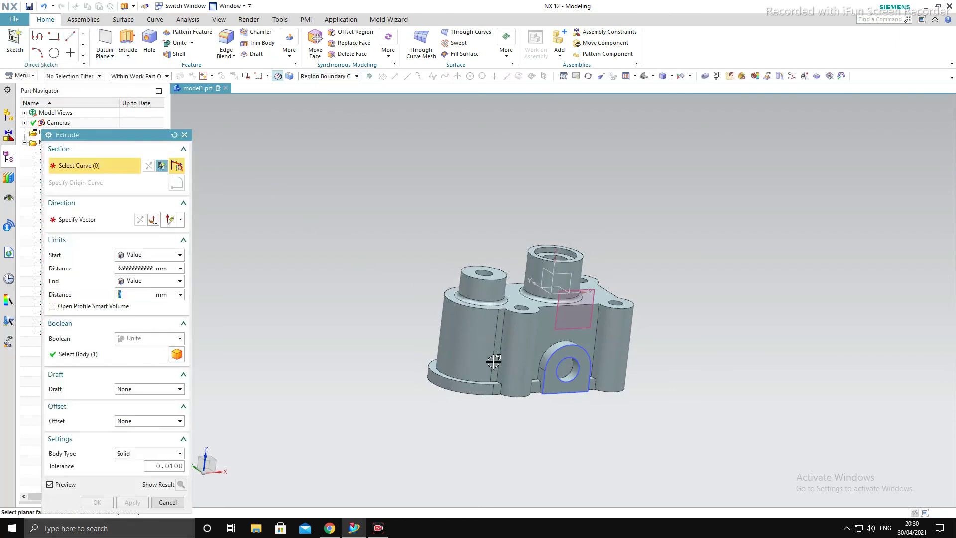
pyautogui.click(565, 358)
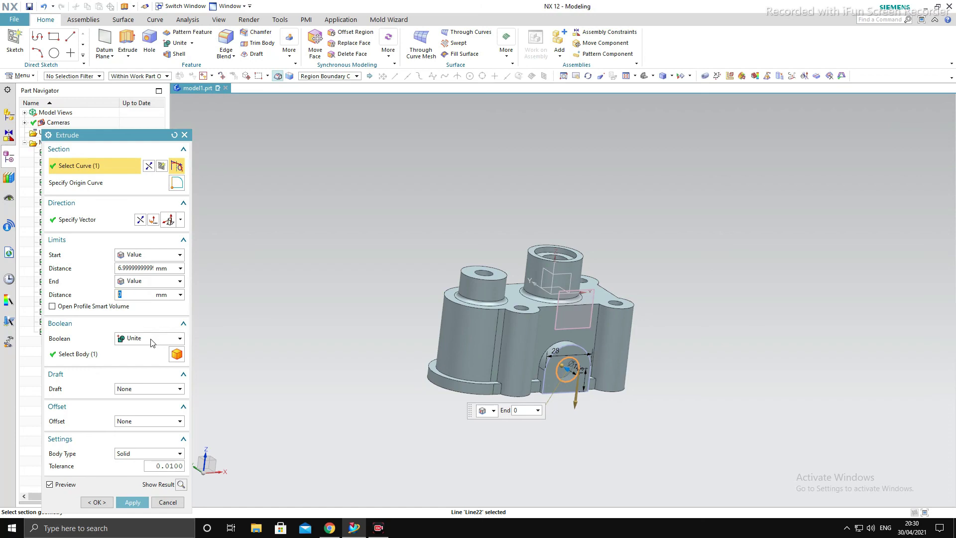
pyautogui.middleClick(411, 373)
pyautogui.moveTo(412, 374)
pyautogui.mouseDown(button='middle')
pyautogui.moveTo(627, 322)
pyautogui.moveTo(612, 423)
pyautogui.moveTo(585, 449)
pyautogui.moveTo(615, 431)
pyautogui.mouseUp(button='middle')
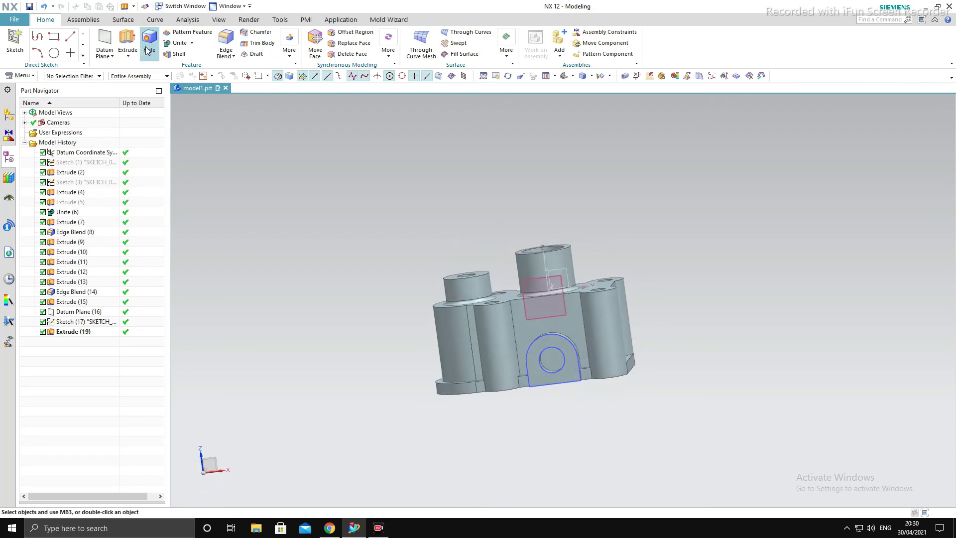
# Start Mirror Geometry, then abandon it and orbit to an isometric view
pyautogui.click(289, 46)
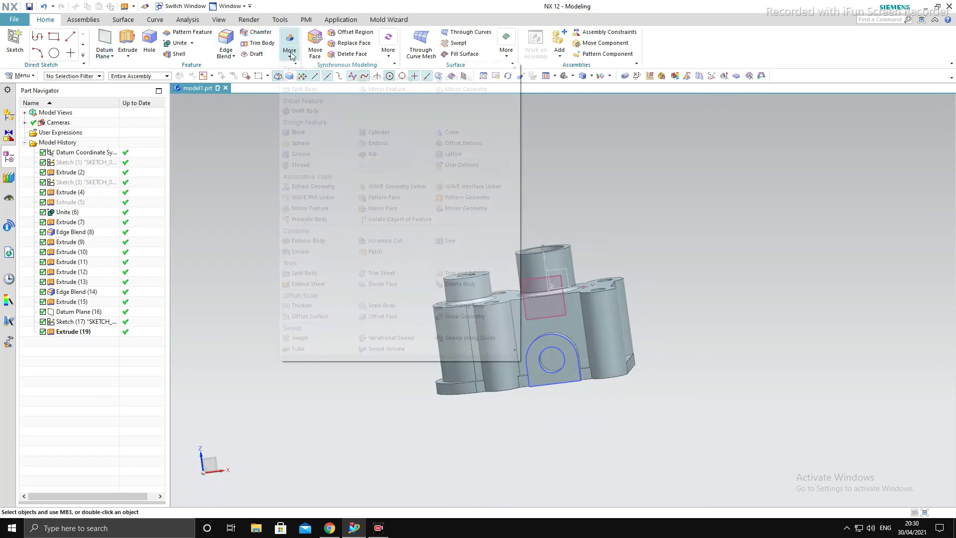
pyautogui.click(501, 90)
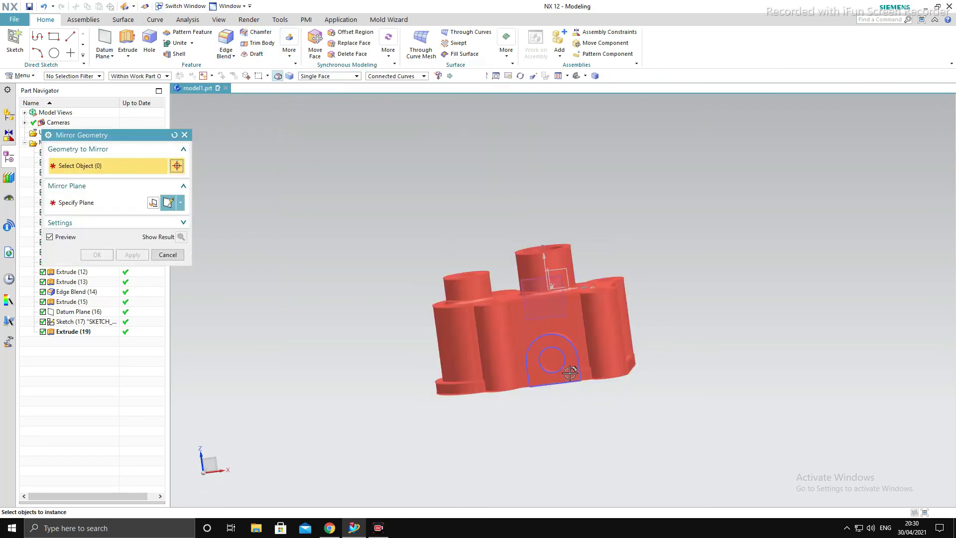
pyautogui.press('Escape')
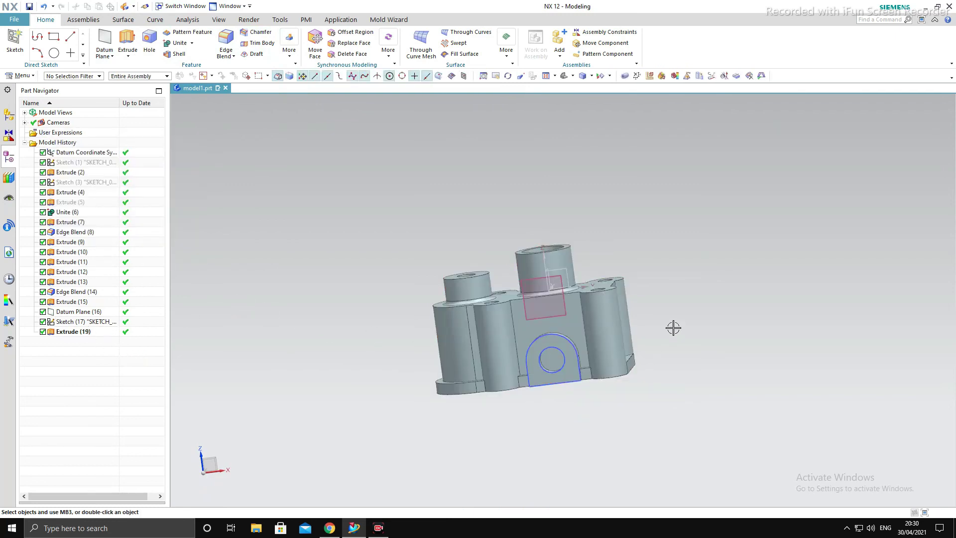
pyautogui.moveTo(673, 328); pyautogui.dragTo(643, 356, button='middle')
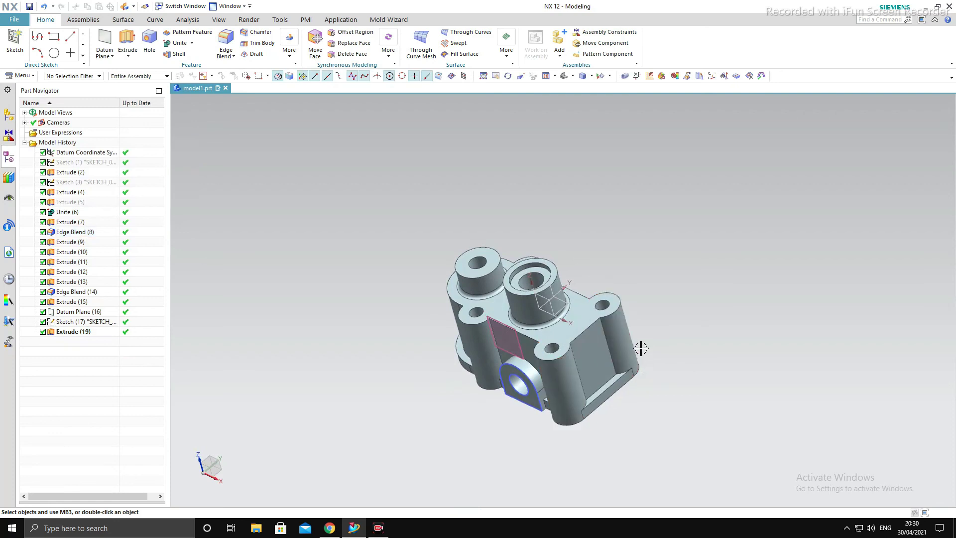
# Mirror the Extrude (19) rib about the datum plane with Mirror Feature
pyautogui.click(290, 52)
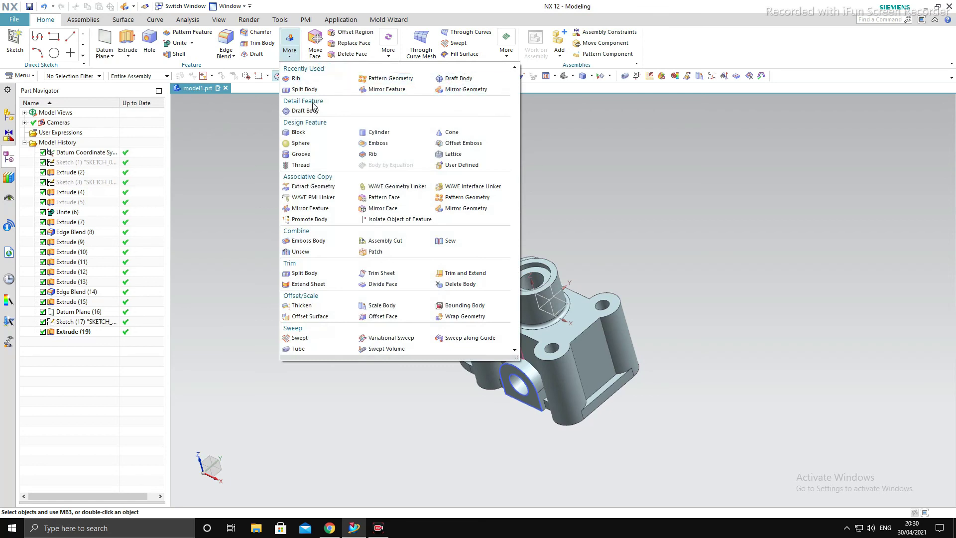
pyautogui.click(402, 94)
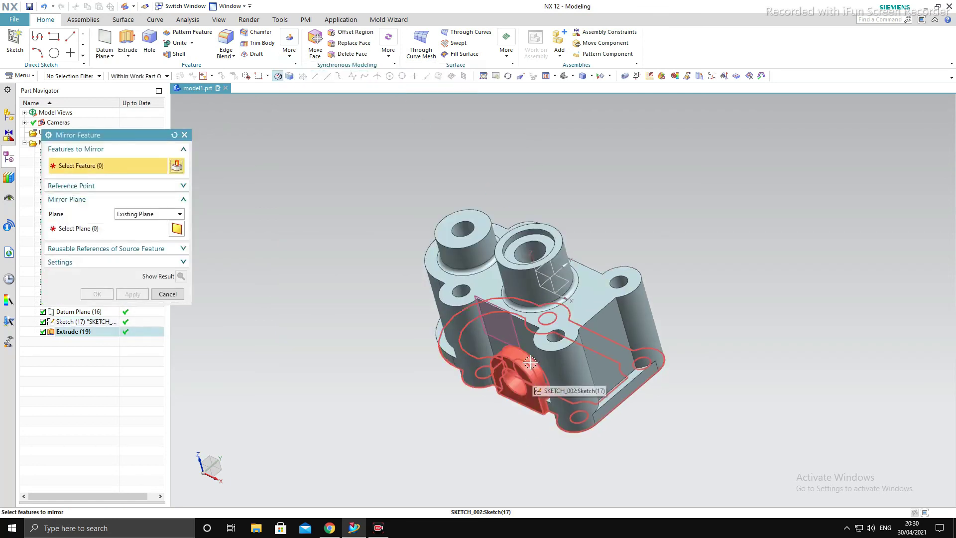
pyautogui.click(82, 333)
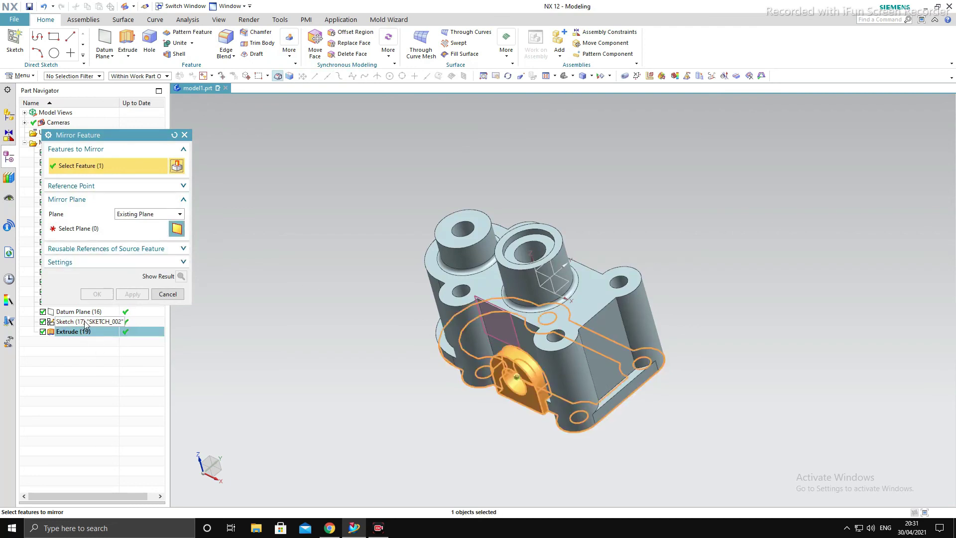
pyautogui.middleClick(149, 260)
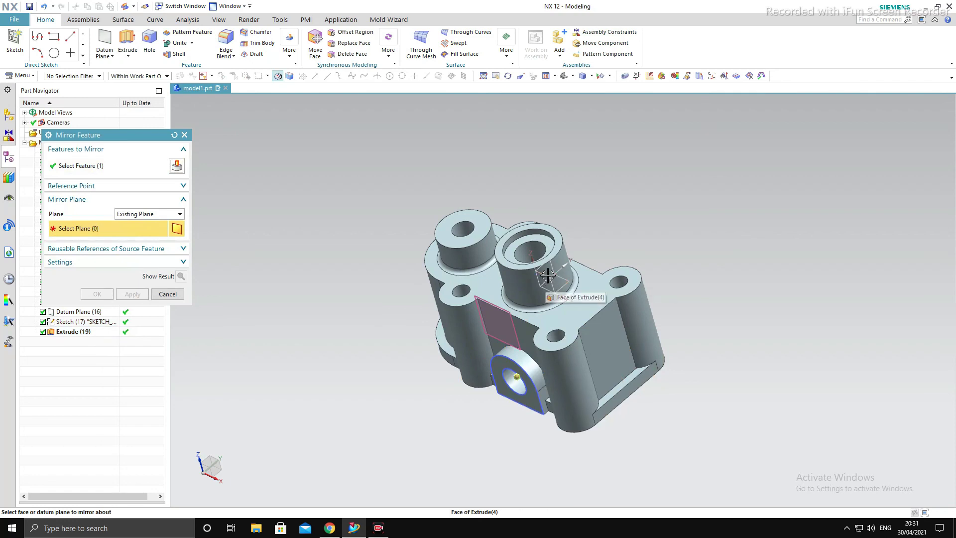
pyautogui.click(547, 279)
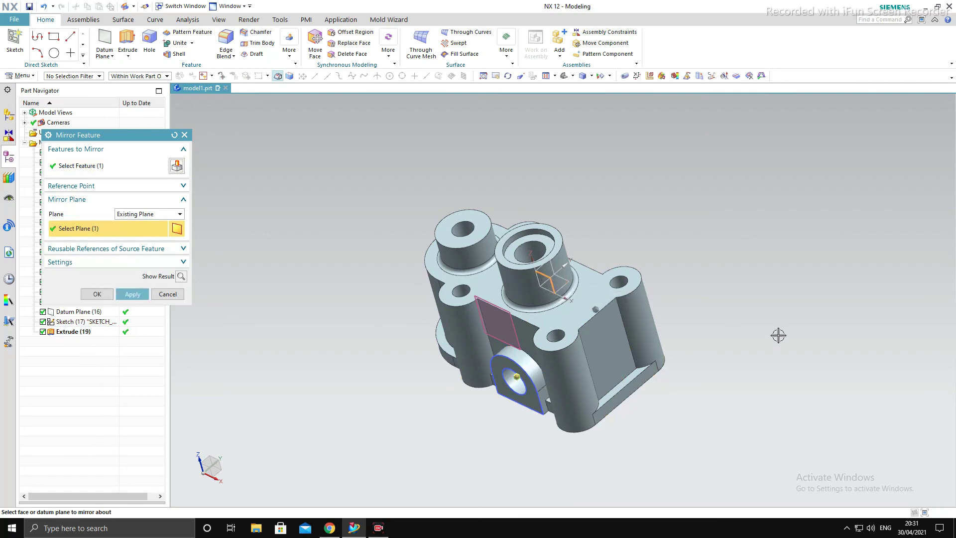
pyautogui.moveTo(778, 335); pyautogui.dragTo(749, 369, button='middle')
pyautogui.middleClick(749, 369)
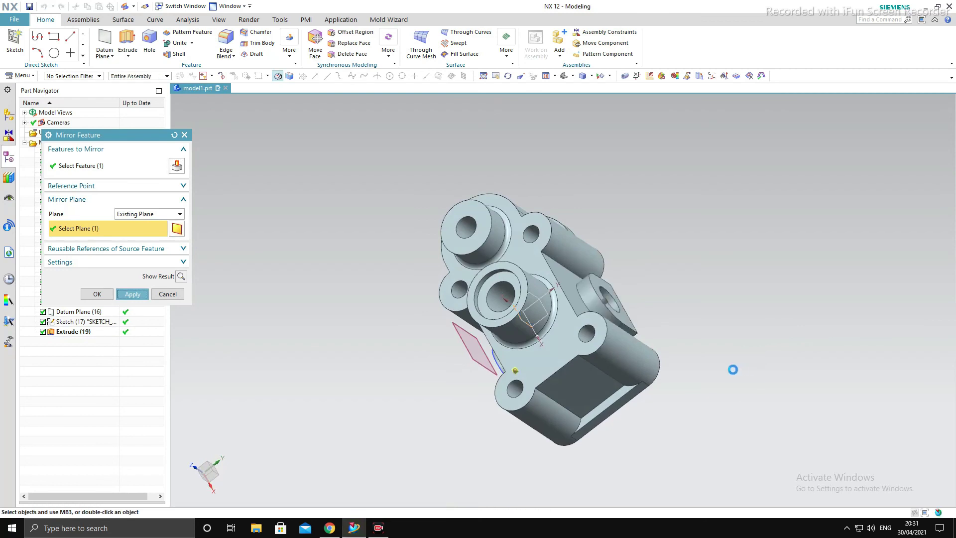
pyautogui.click(172, 293)
pyautogui.moveTo(390, 352); pyautogui.dragTo(509, 324, button='middle')
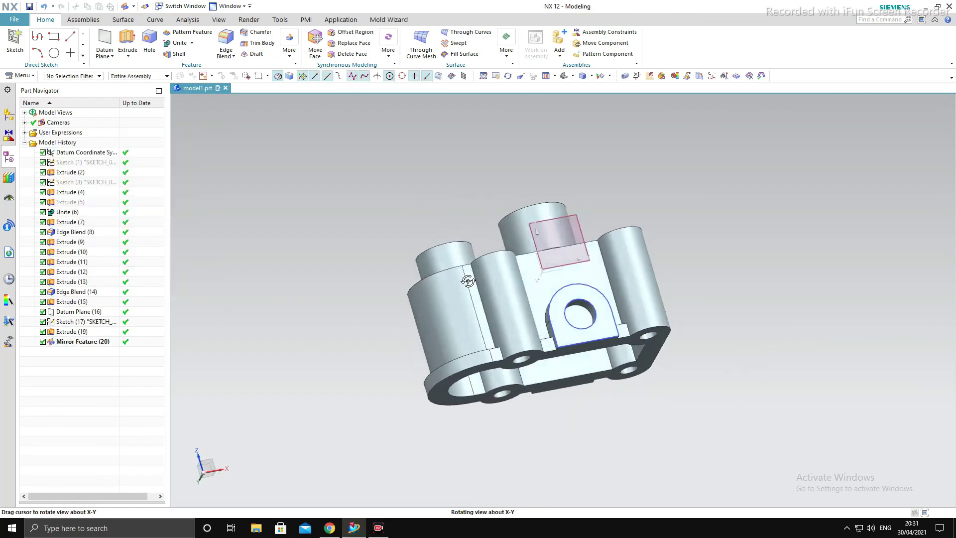
# Extrude the rib hole's circular edge 78 mm through the part, subtracting material
pyautogui.click(126, 33)
pyautogui.click(599, 340)
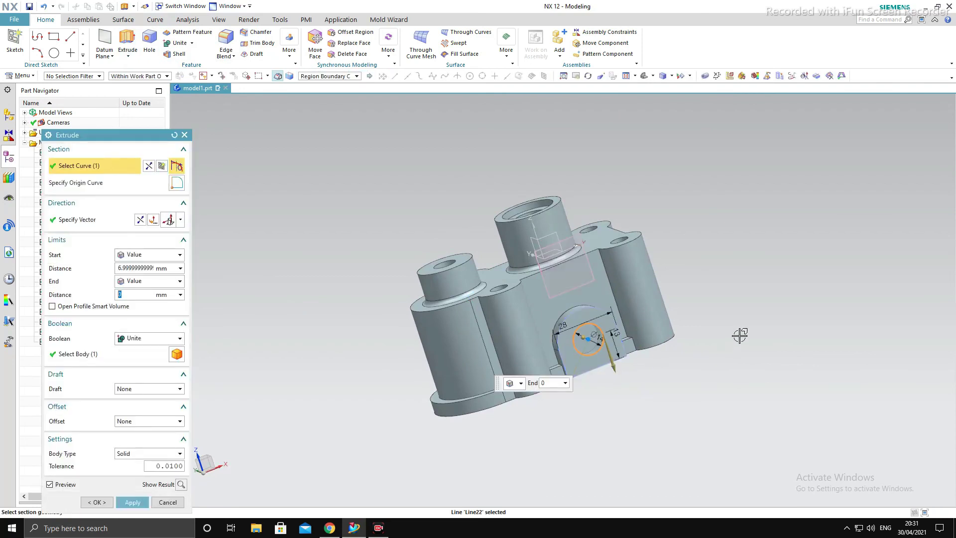
pyautogui.moveTo(738, 335)
pyautogui.mouseDown(button='middle')
pyautogui.moveTo(817, 315)
pyautogui.moveTo(811, 330)
pyautogui.mouseUp(button='middle')
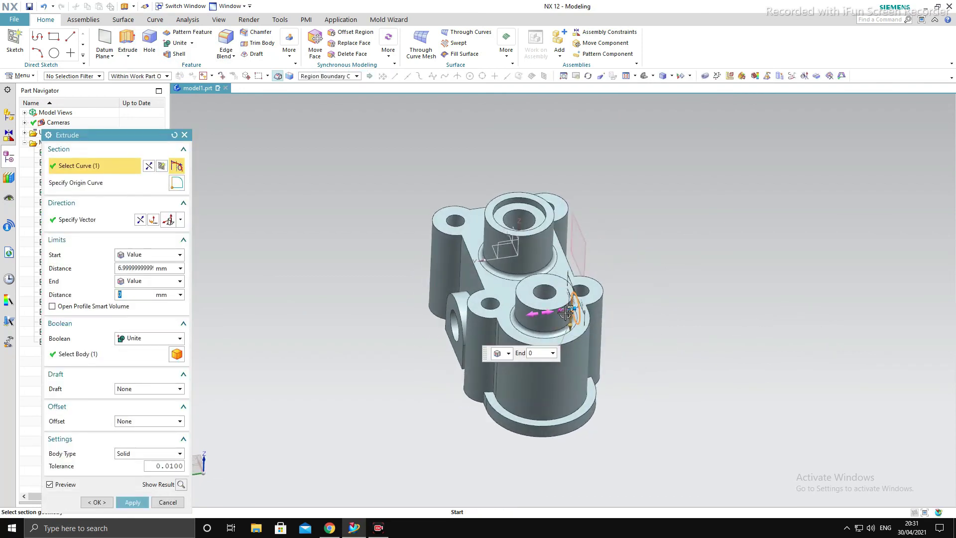
pyautogui.moveTo(565, 312); pyautogui.dragTo(234, 253)
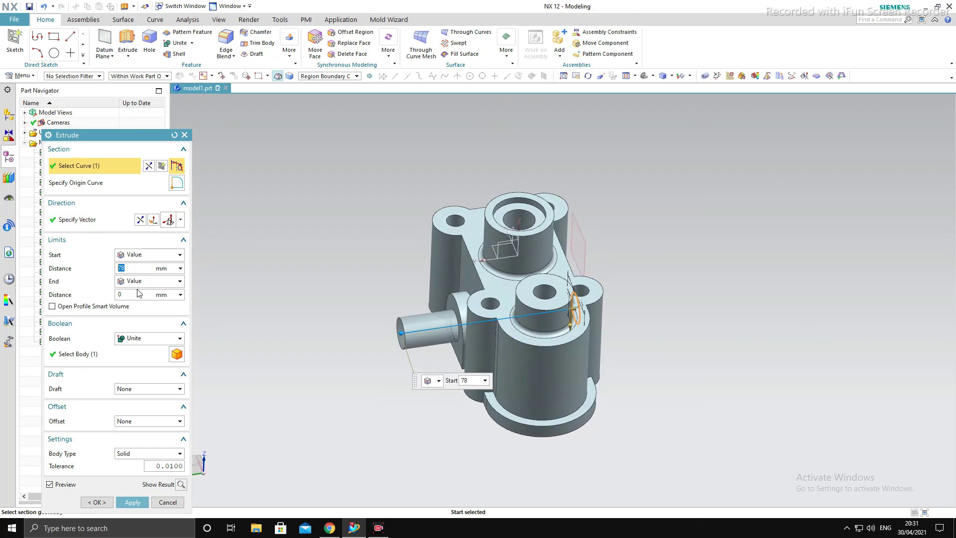
pyautogui.click(146, 339)
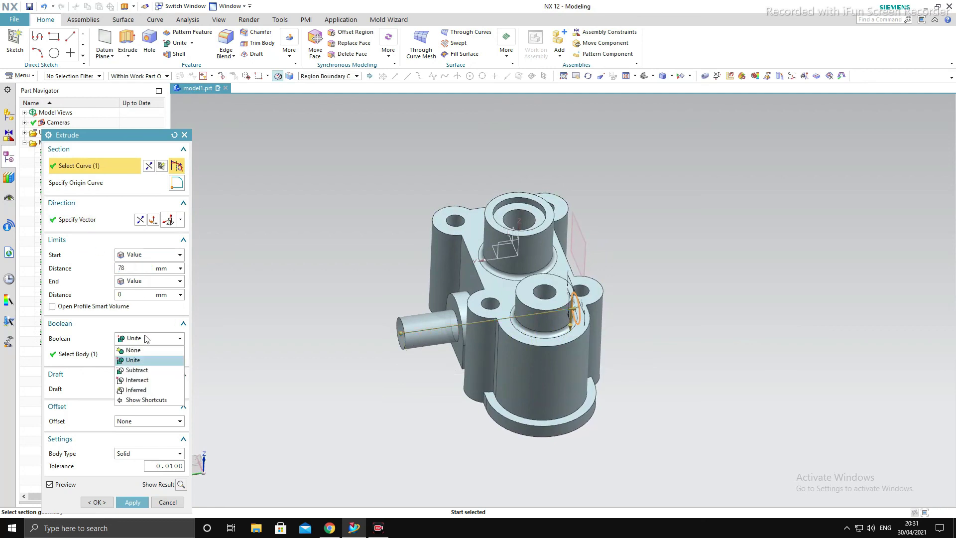
pyautogui.click(148, 370)
pyautogui.middleClick(802, 346)
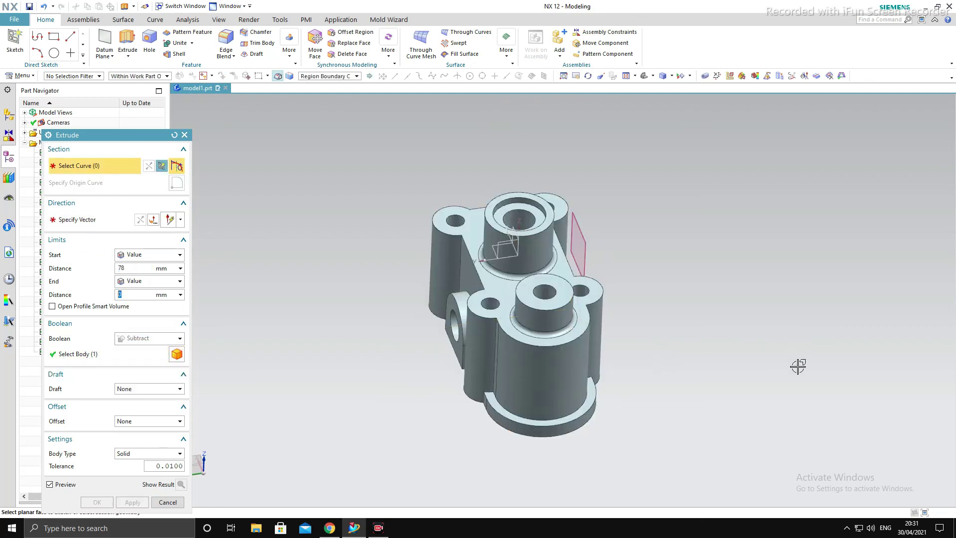
pyautogui.moveTo(797, 367)
pyautogui.mouseDown(button='middle')
pyautogui.moveTo(881, 310)
pyautogui.moveTo(709, 331)
pyautogui.moveTo(619, 385)
pyautogui.mouseUp(button='middle')
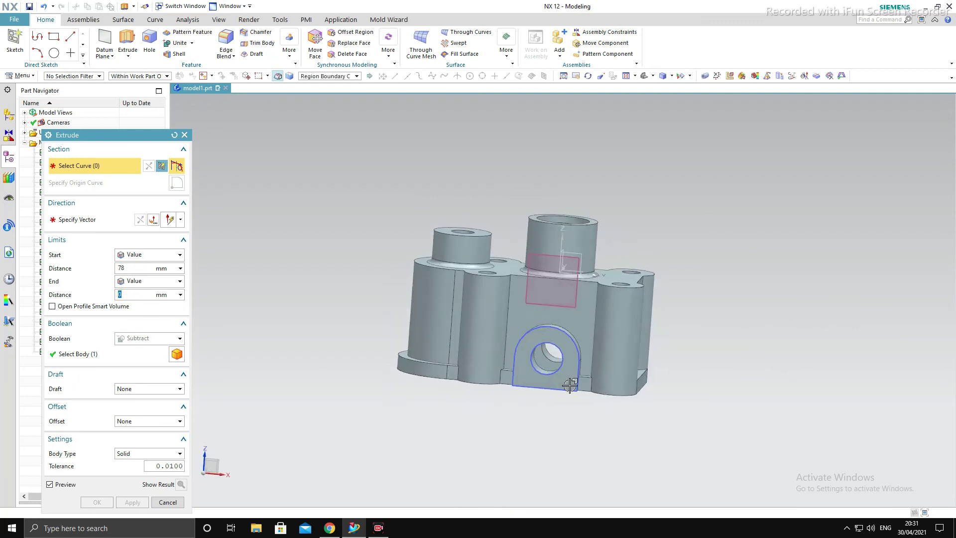
pyautogui.scroll(-3, 619, 398)
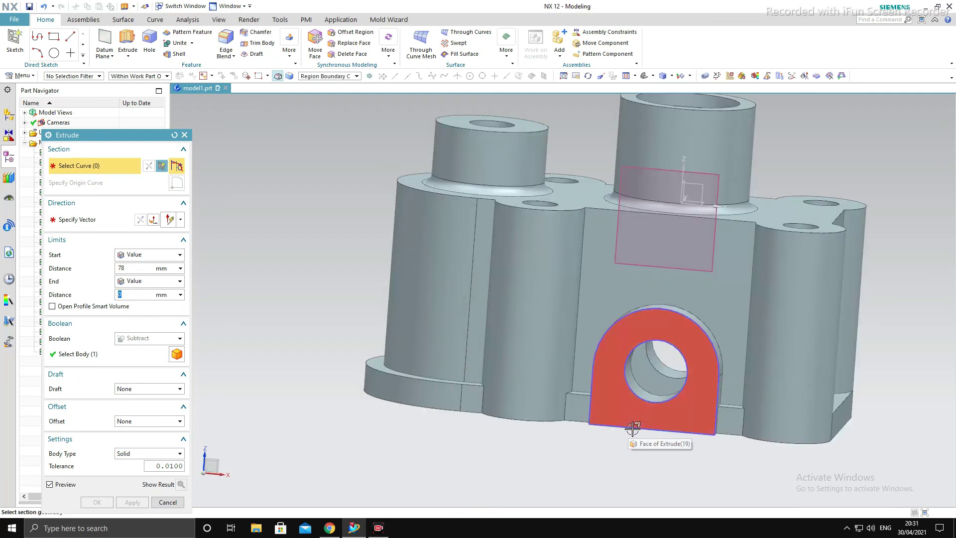
pyautogui.middleClick(632, 428)
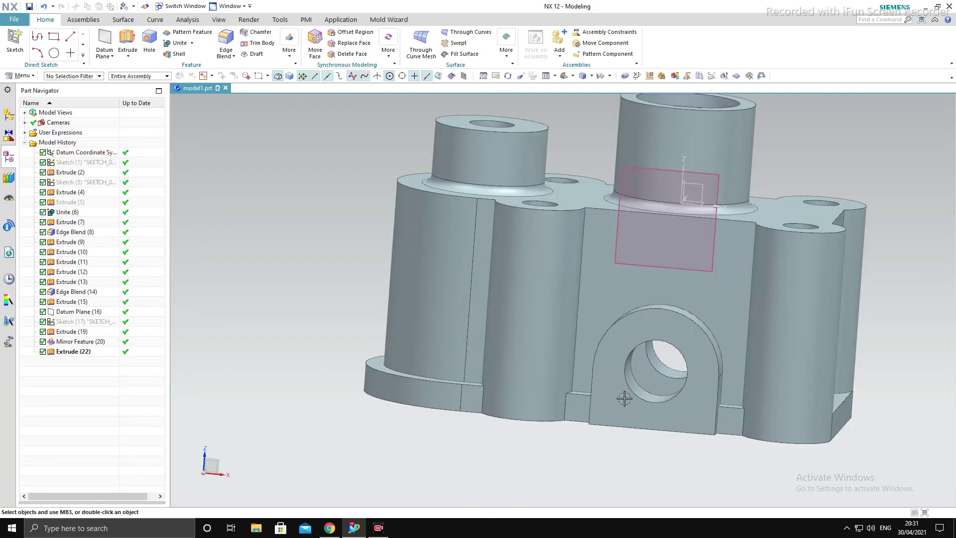
pyautogui.scroll(4, 620, 394)
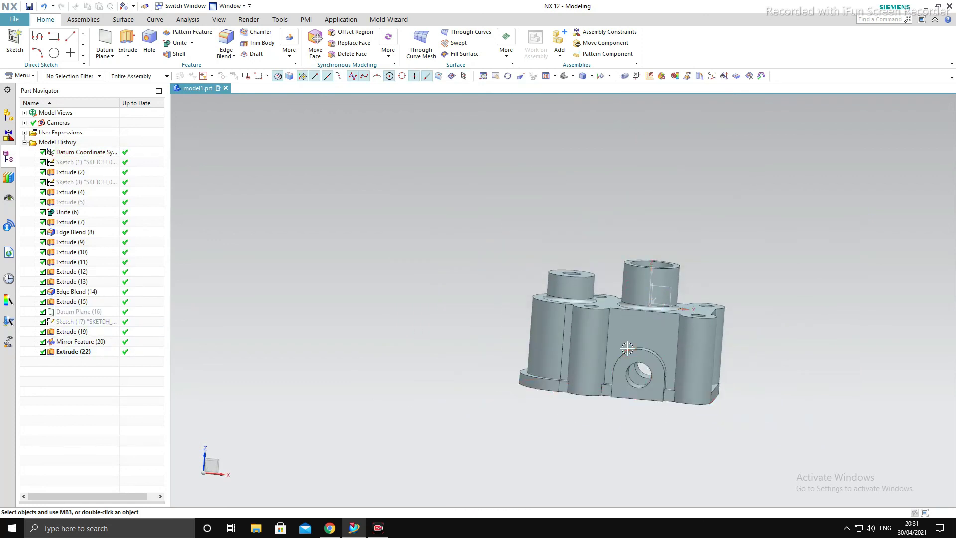
pyautogui.moveTo(625, 351); pyautogui.dragTo(669, 397, button='middle')
pyautogui.scroll(-4, 689, 363)
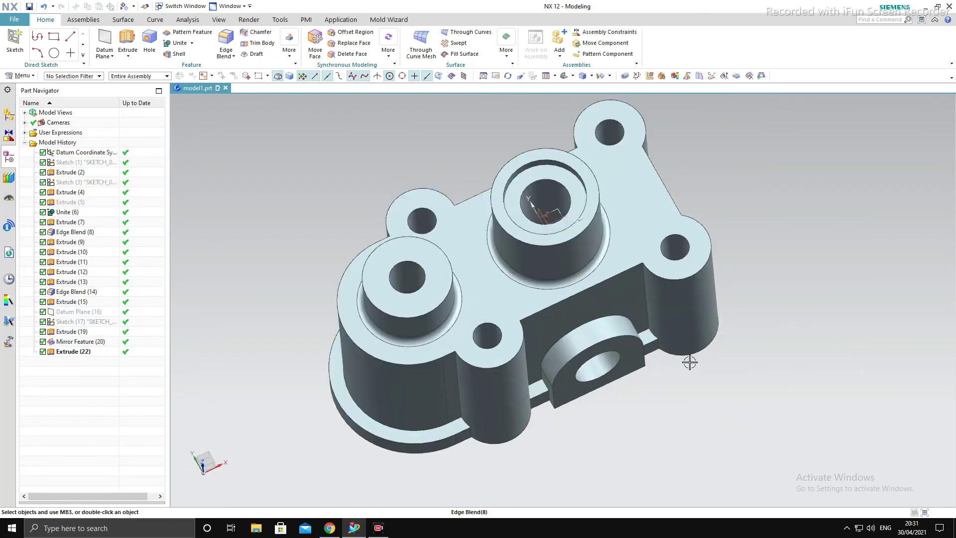
pyautogui.hotkey('ctrl', 'h')
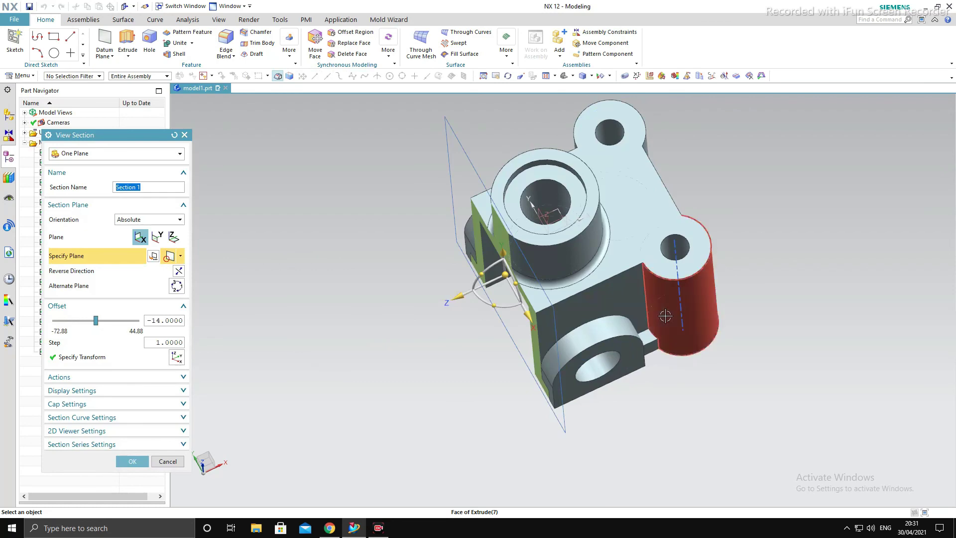
pyautogui.moveTo(665, 316)
pyautogui.mouseDown(button='middle')
pyautogui.moveTo(747, 262)
pyautogui.moveTo(498, 311)
pyautogui.mouseUp(button='middle')
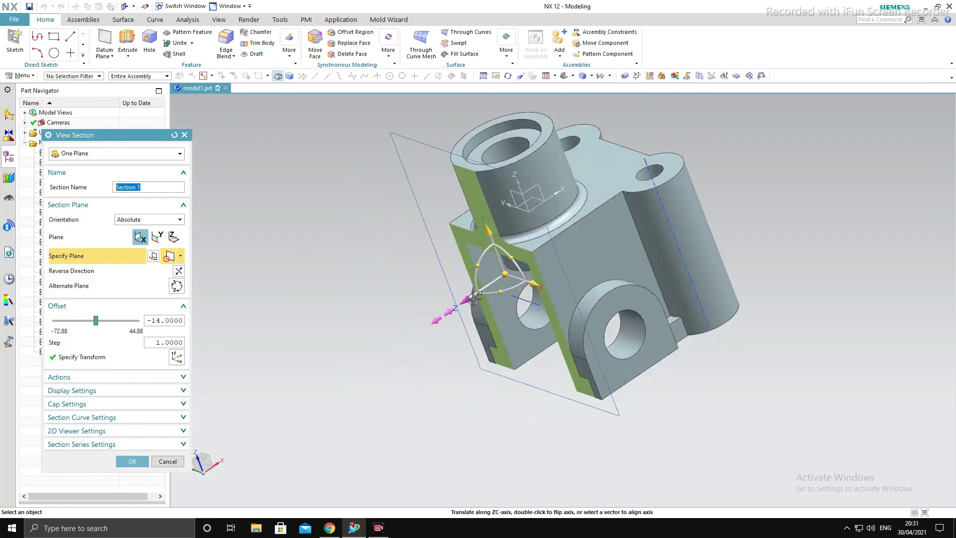
pyautogui.moveTo(473, 298); pyautogui.dragTo(427, 331)
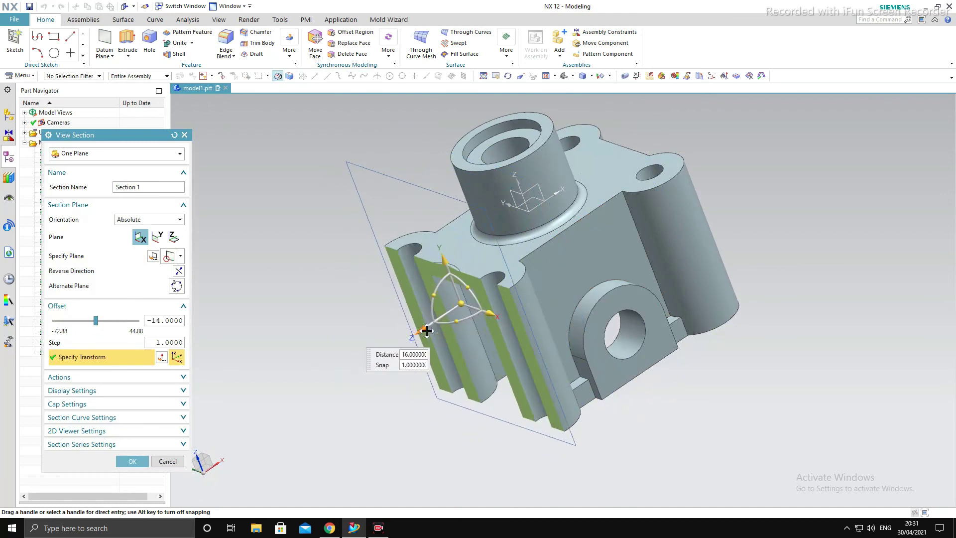
pyautogui.moveTo(427, 331); pyautogui.dragTo(318, 418)
pyautogui.middleClick(767, 363)
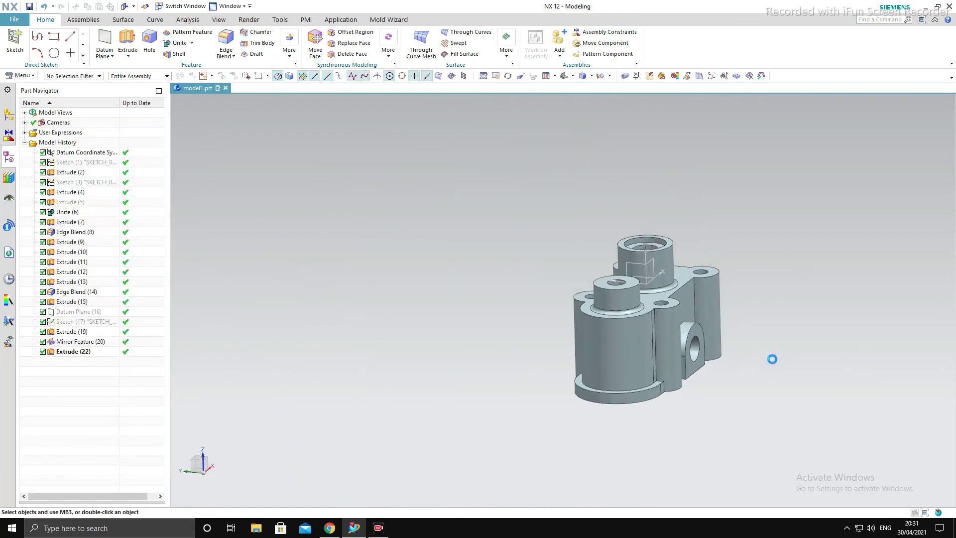
pyautogui.hotkey('ctrl', 'j')
# Change the solid body's display colour to Strong Yellow and orbit to a front view
pyautogui.click(667, 336)
pyautogui.click(134, 222)
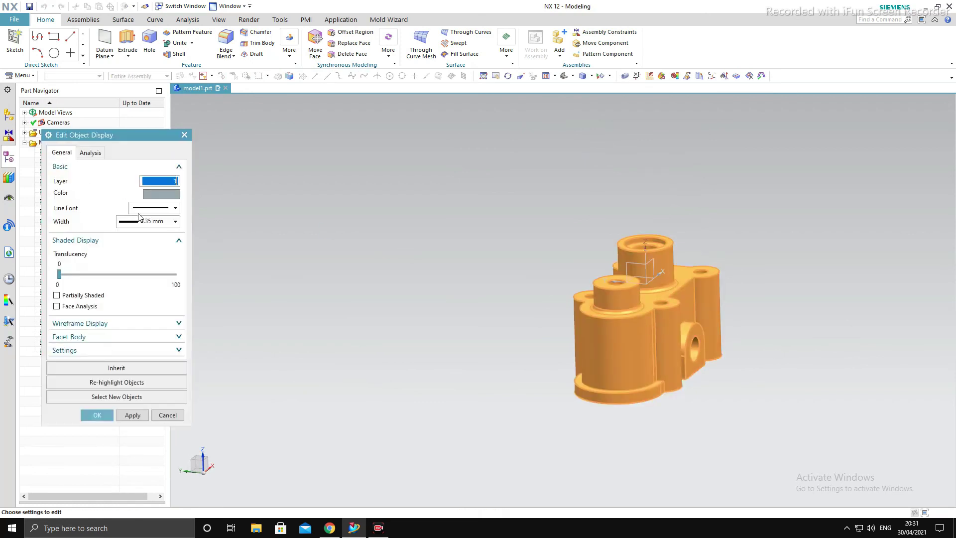
pyautogui.click(173, 197)
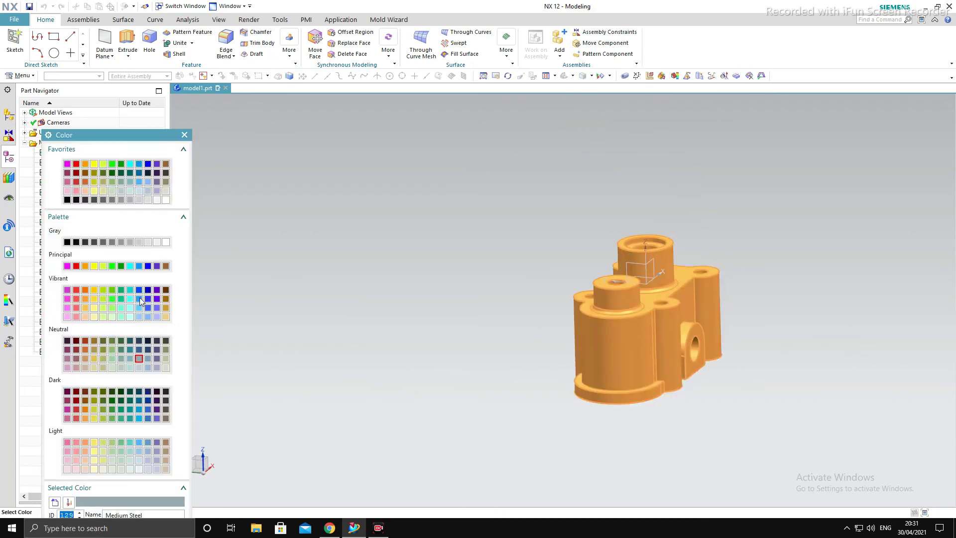
pyautogui.click(121, 299)
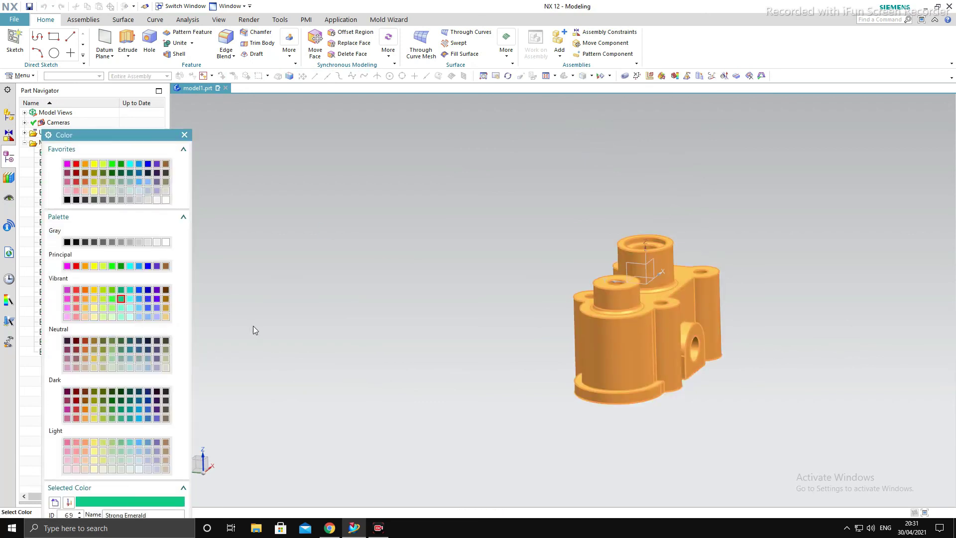
pyautogui.click(94, 299)
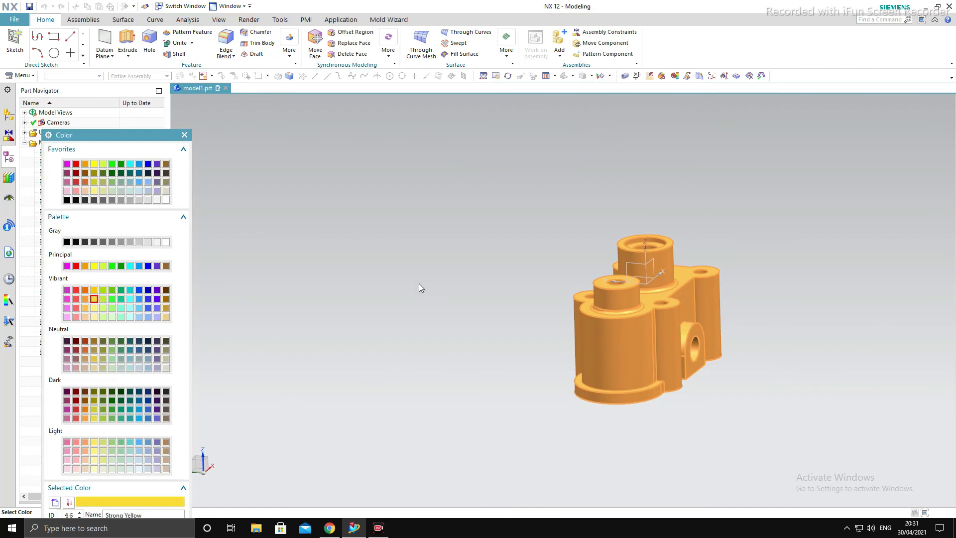
pyautogui.middleClick(448, 271)
pyautogui.moveTo(829, 322)
pyautogui.mouseDown(button='middle')
pyautogui.moveTo(717, 391)
pyautogui.moveTo(790, 373)
pyautogui.moveTo(805, 282)
pyautogui.moveTo(892, 421)
pyautogui.moveTo(945, 283)
pyautogui.moveTo(784, 254)
pyautogui.moveTo(795, 263)
pyautogui.mouseUp(button='middle')
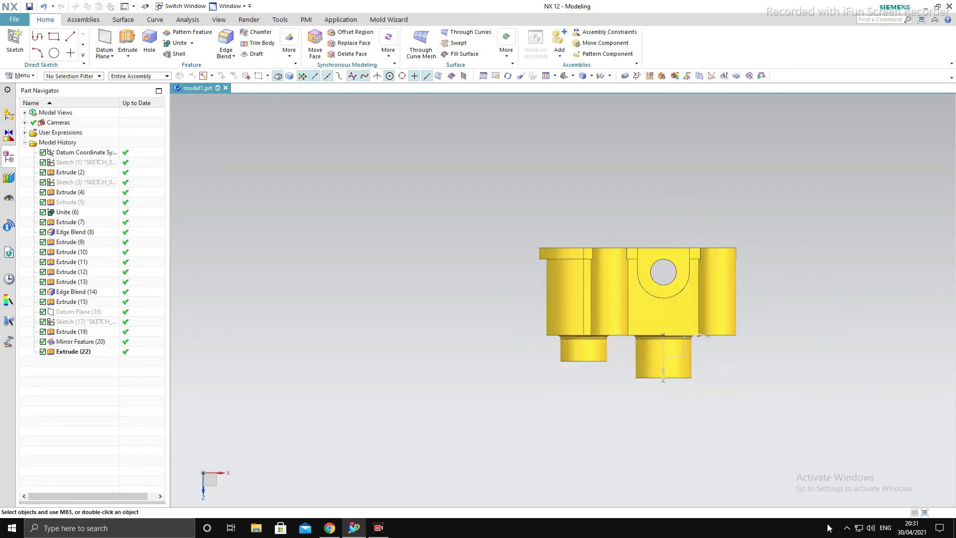
pyautogui.moveTo(743, 300)
pyautogui.mouseDown(button='middle')
pyautogui.moveTo(736, 188)
pyautogui.moveTo(866, 299)
pyautogui.mouseUp(button='middle')
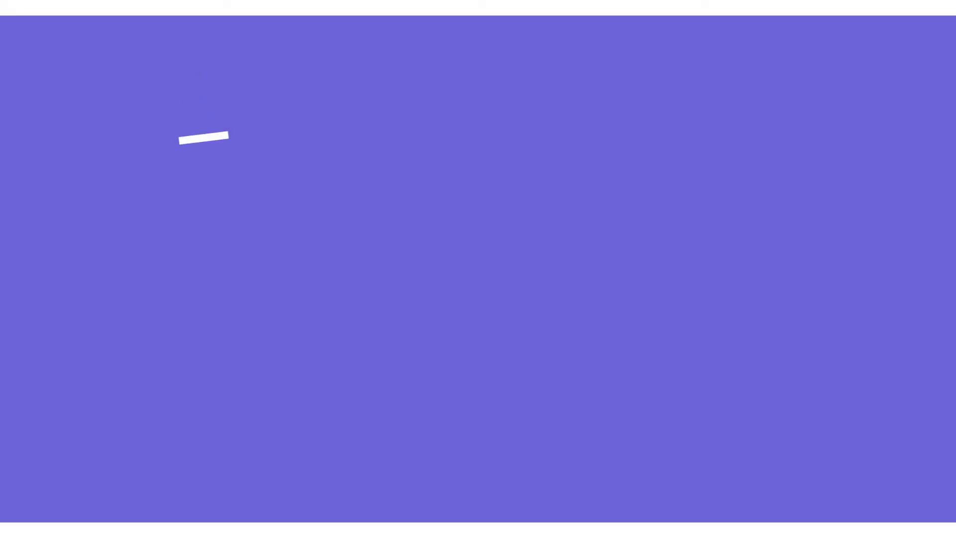